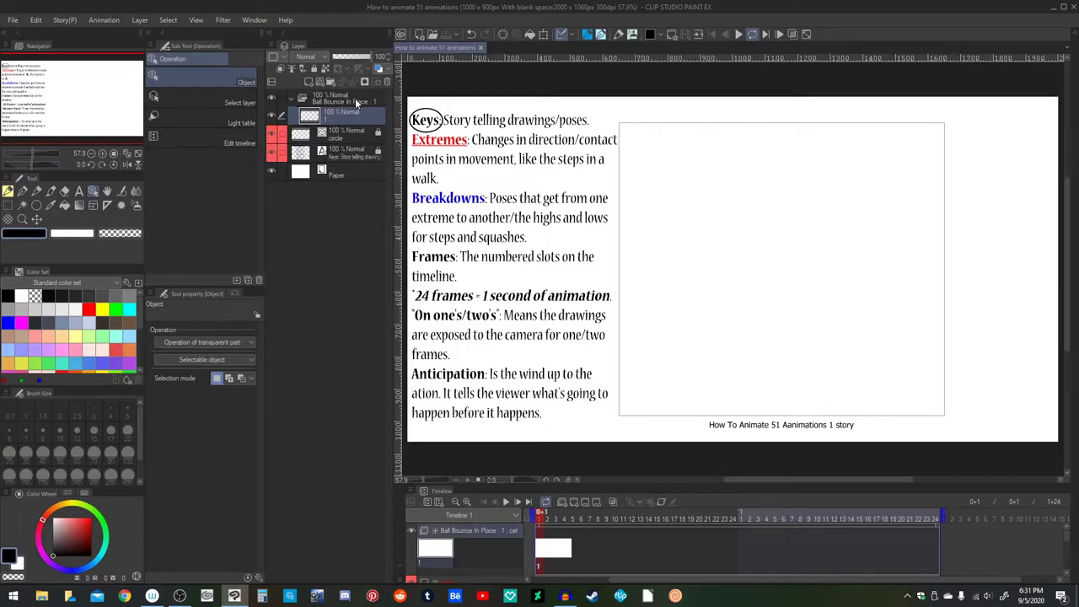
Step: Select the Ball Bounce In Place animation folder and its cel layer 1
click(346, 100)
click(347, 114)
click(342, 100)
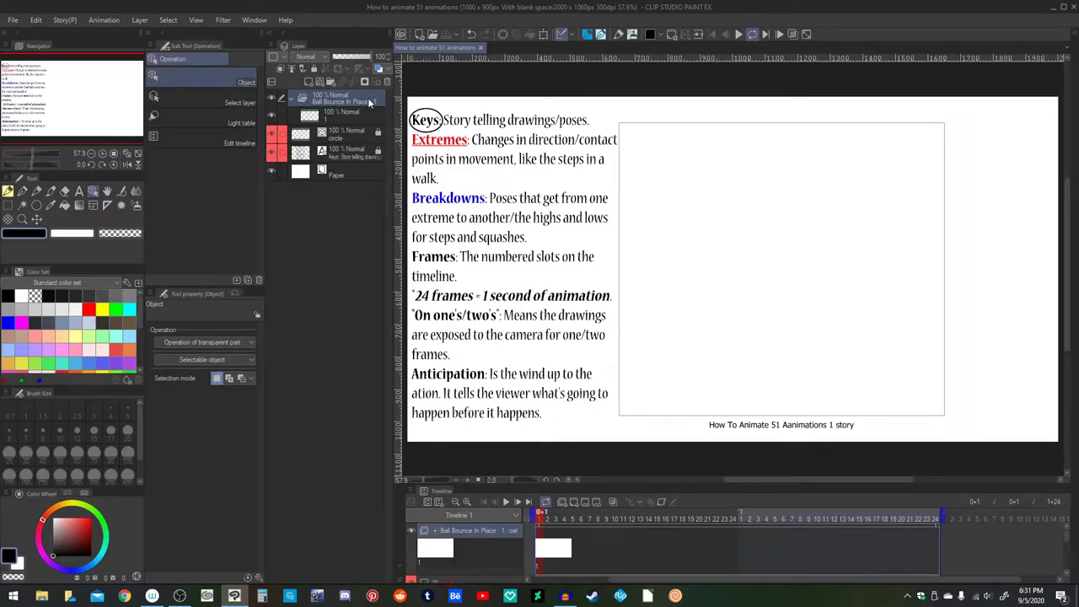
click(330, 123)
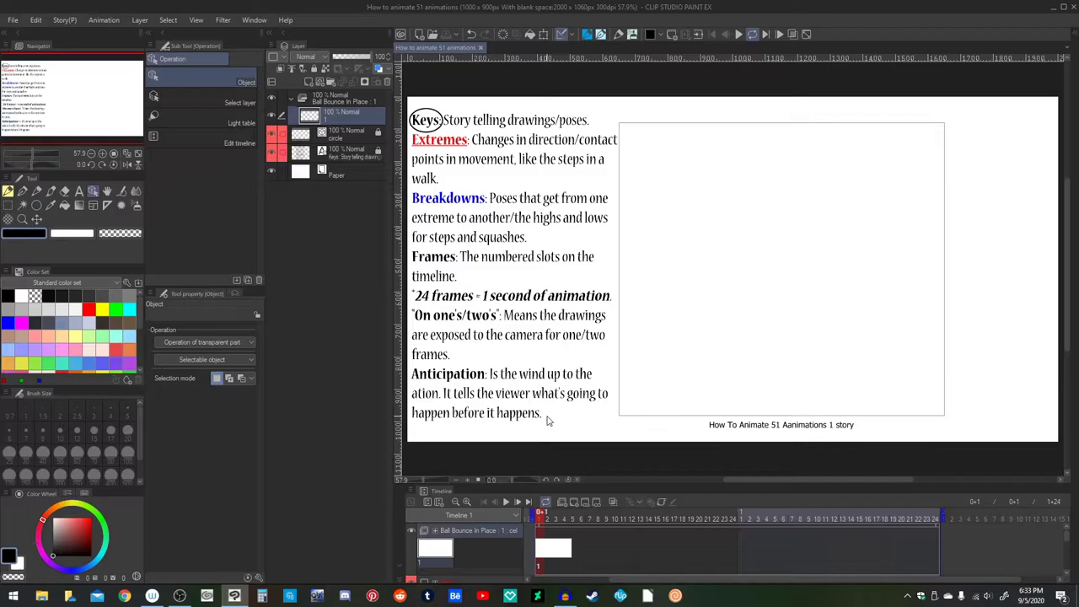
Step: Show the Timeline submenu of the Timeline palette menu
click(411, 491)
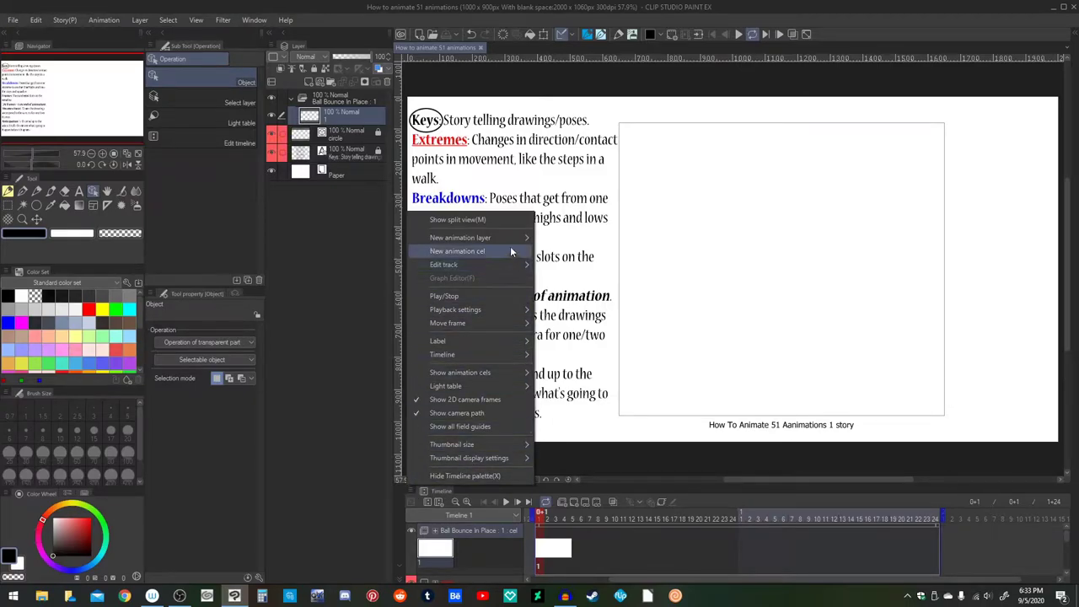
mouse_move(510, 243)
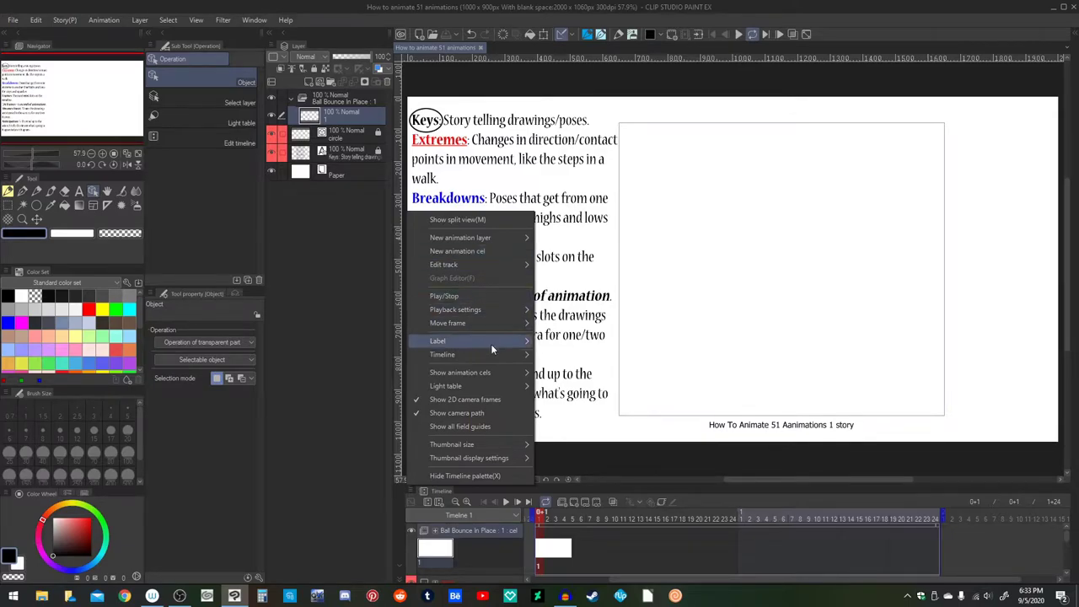
mouse_move(492, 356)
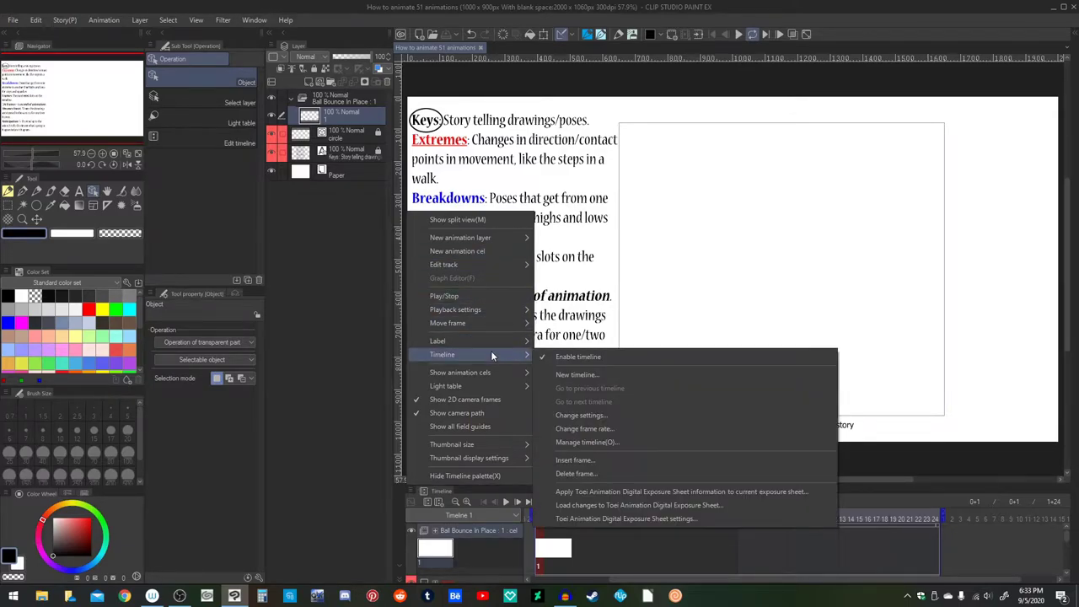
Step: Name the timeline 'Ball Bounce In Place' in its settings, keeping the end frame at 2 seconds + 1 frame
click(576, 415)
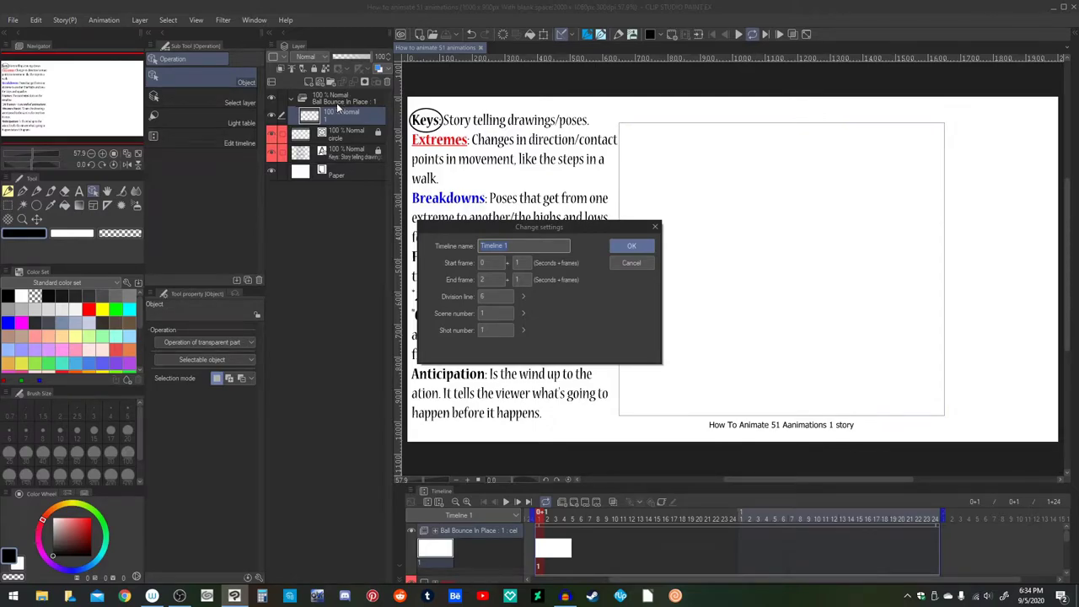
text(Ball Bounce In Place)
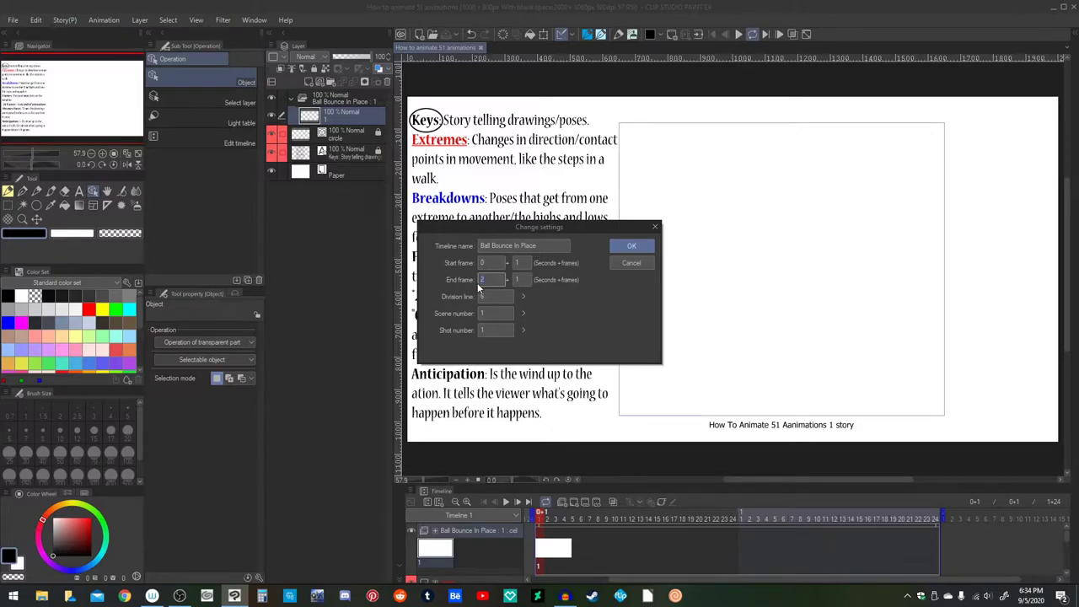
text(1)
click(521, 280)
Step: Apply the timeline settings, widen the canvas area past the Layer palette, and fit the page
click(645, 246)
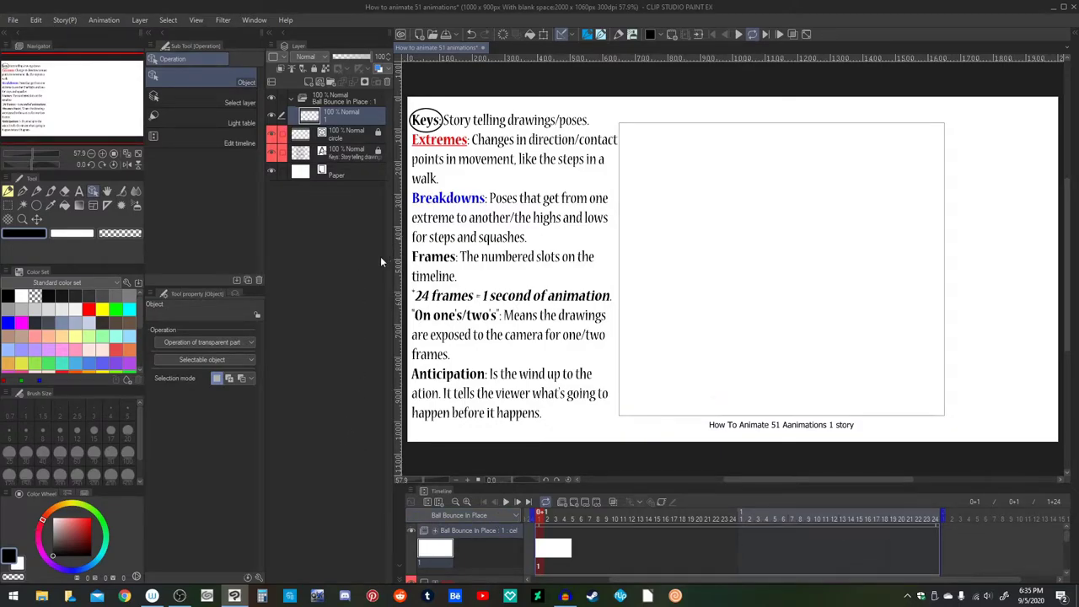
drag(393, 255, 356, 252)
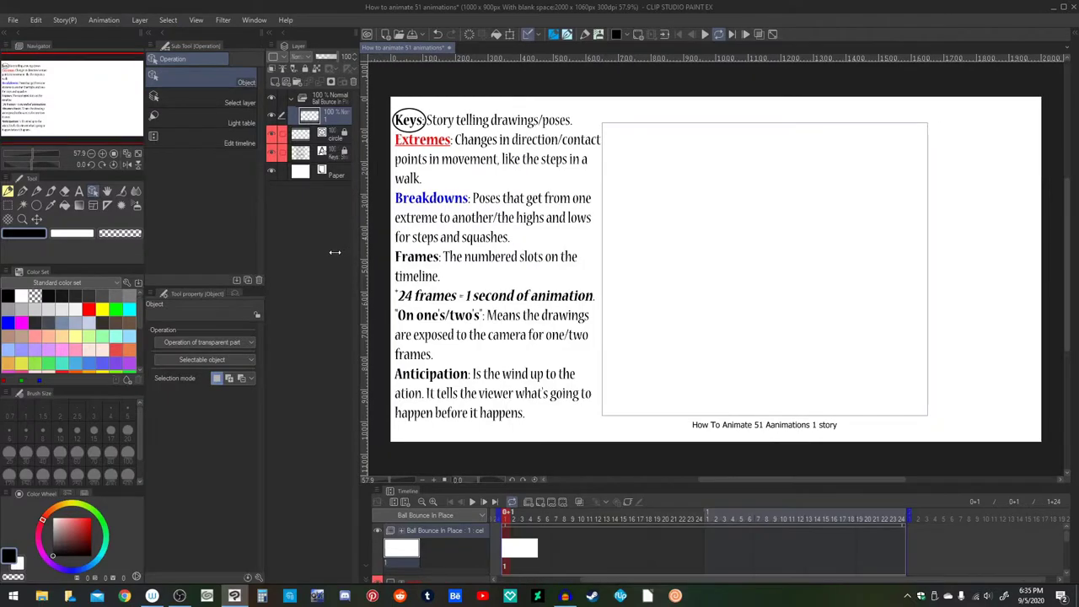
click(773, 36)
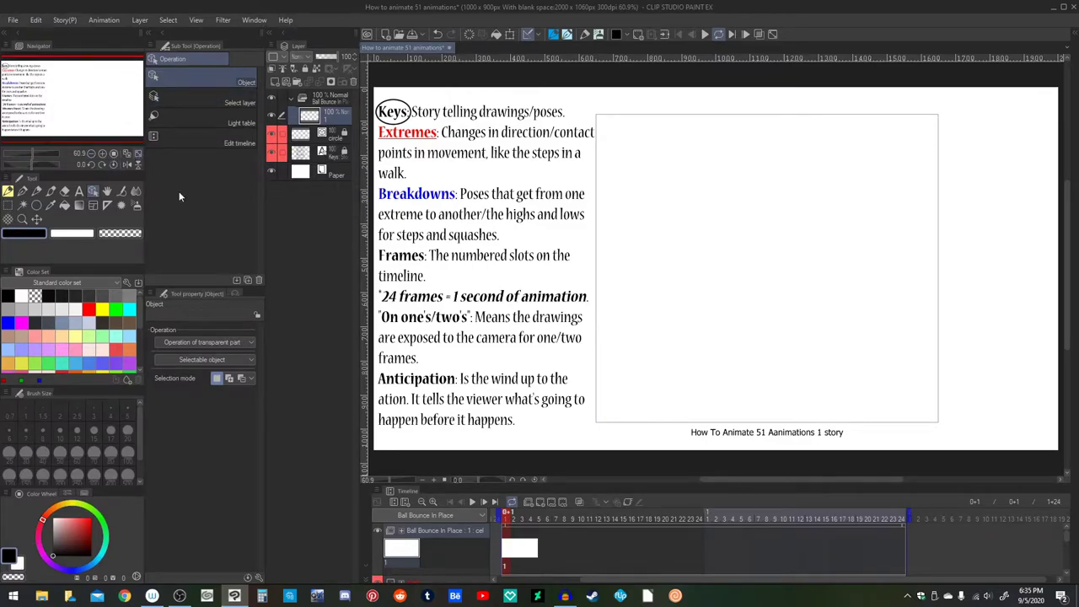
Step: Try the Navigator zoom, rotate and flip controls, then reset the view to fit the page
click(99, 156)
click(94, 158)
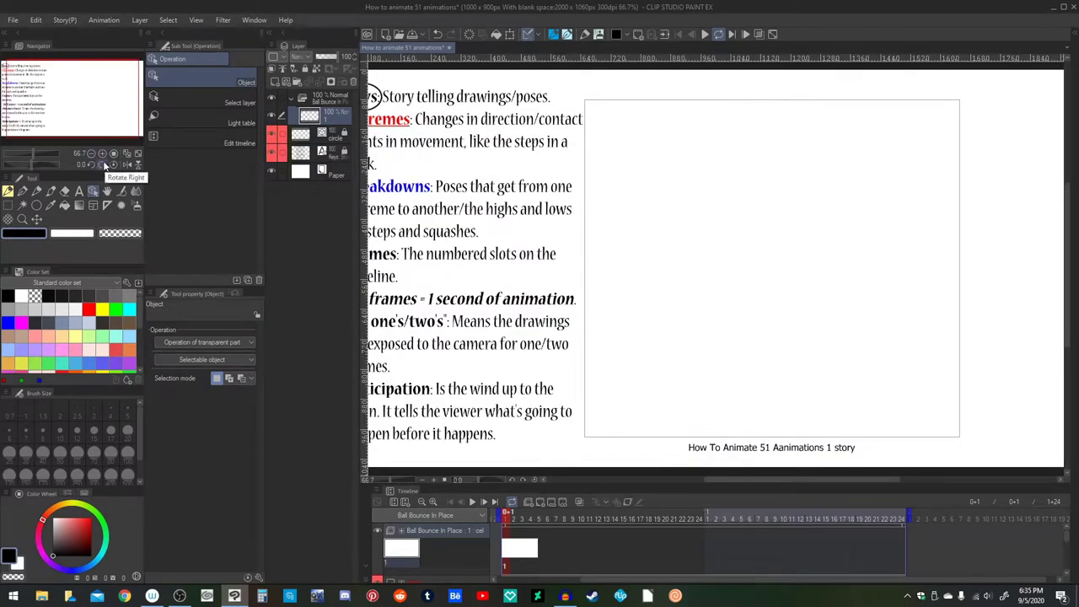
click(105, 166)
click(115, 166)
click(129, 166)
click(136, 166)
click(128, 165)
click(136, 165)
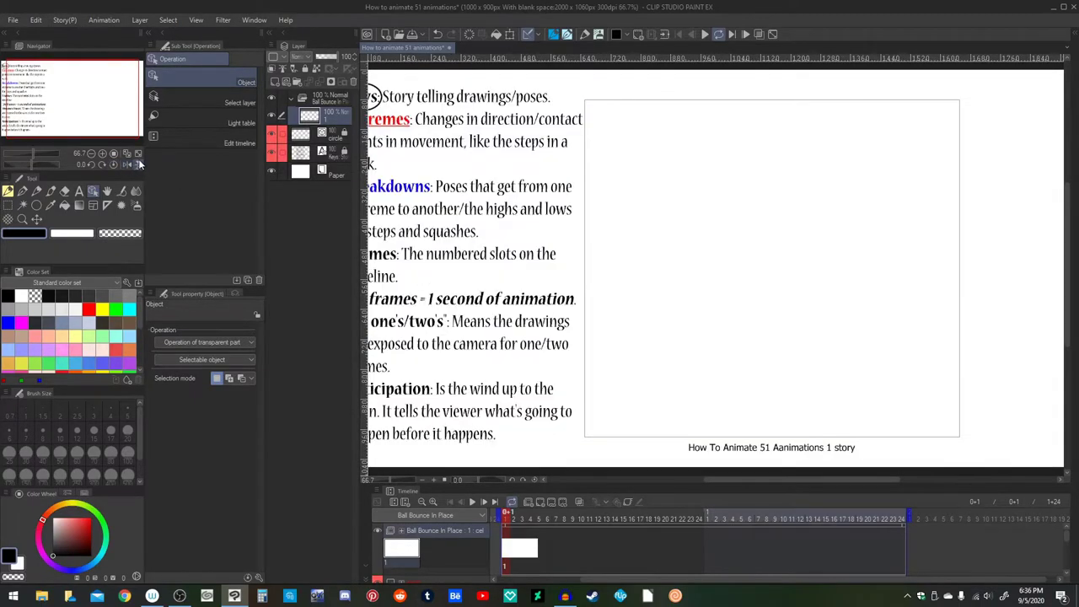
click(139, 154)
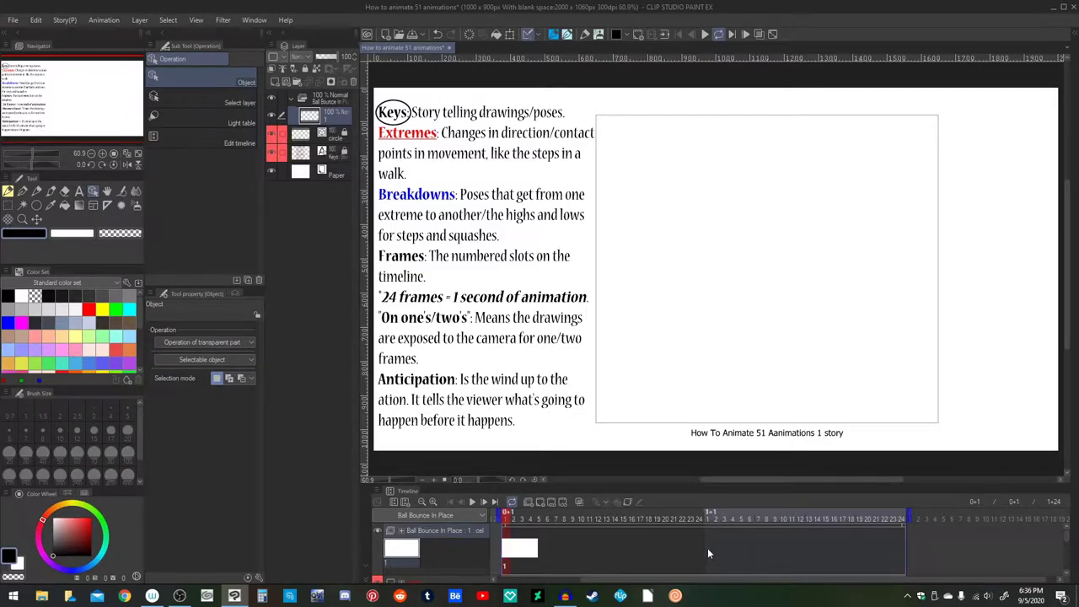
Step: Add animation cel 2 to the folder and inspect the frame options at frames 13 and 1+1
click(285, 84)
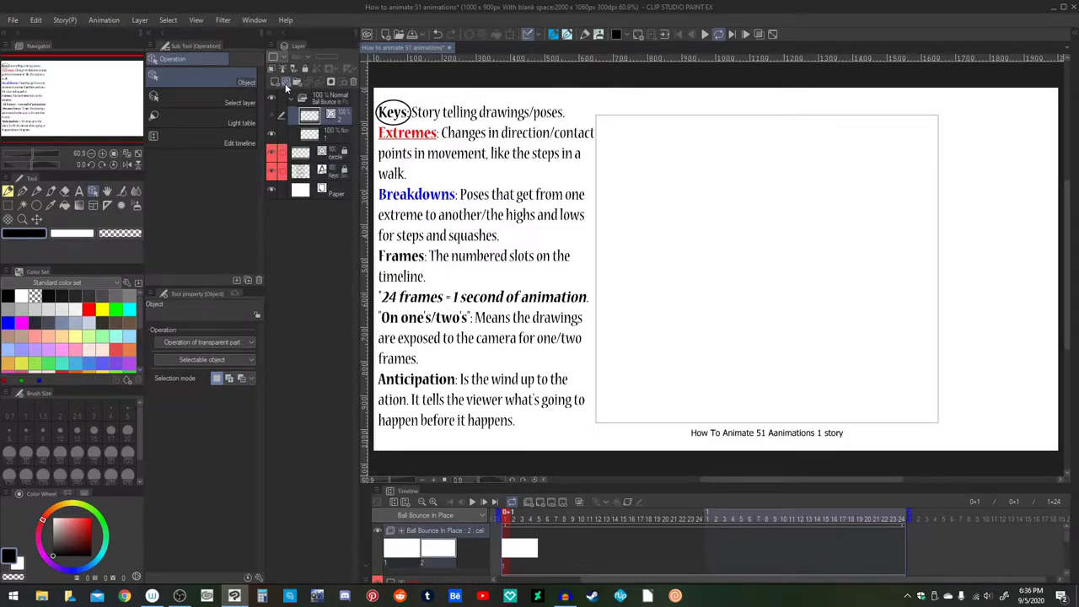
click(607, 545)
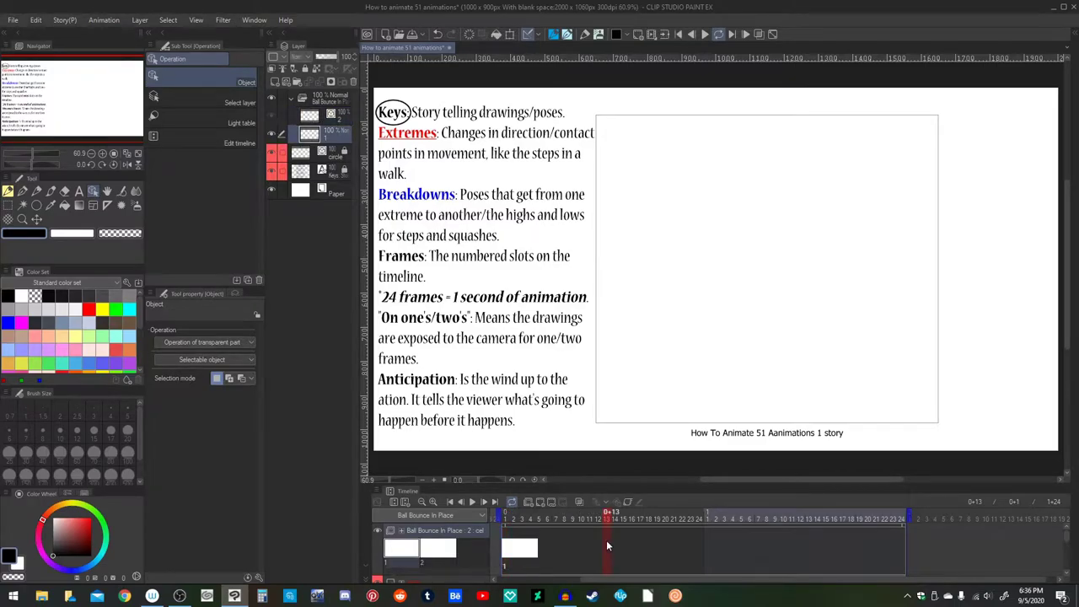
right_click(606, 546)
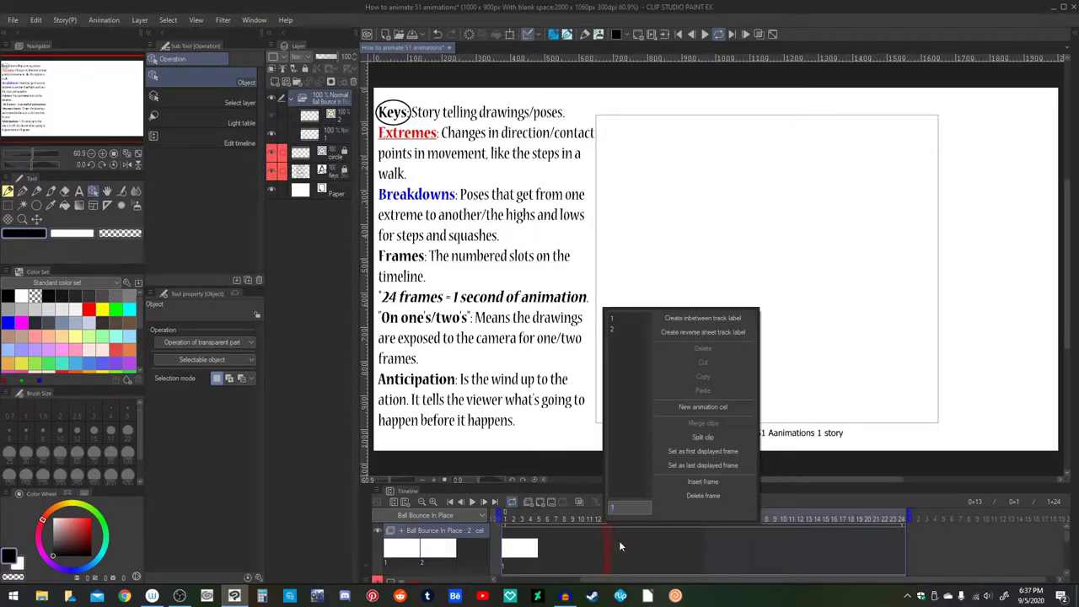
click(595, 491)
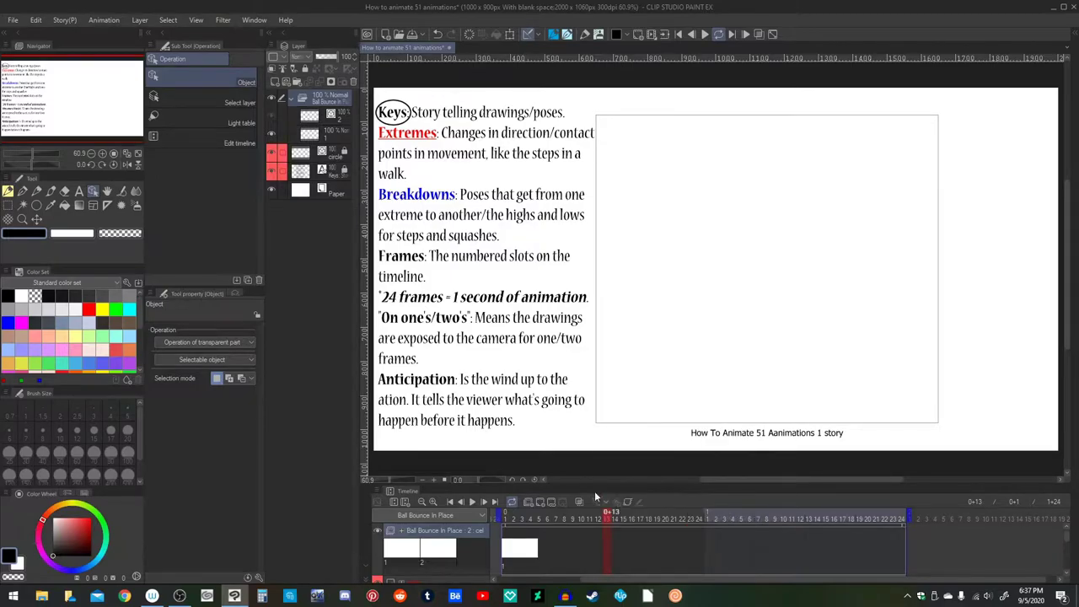
click(708, 538)
right_click(706, 539)
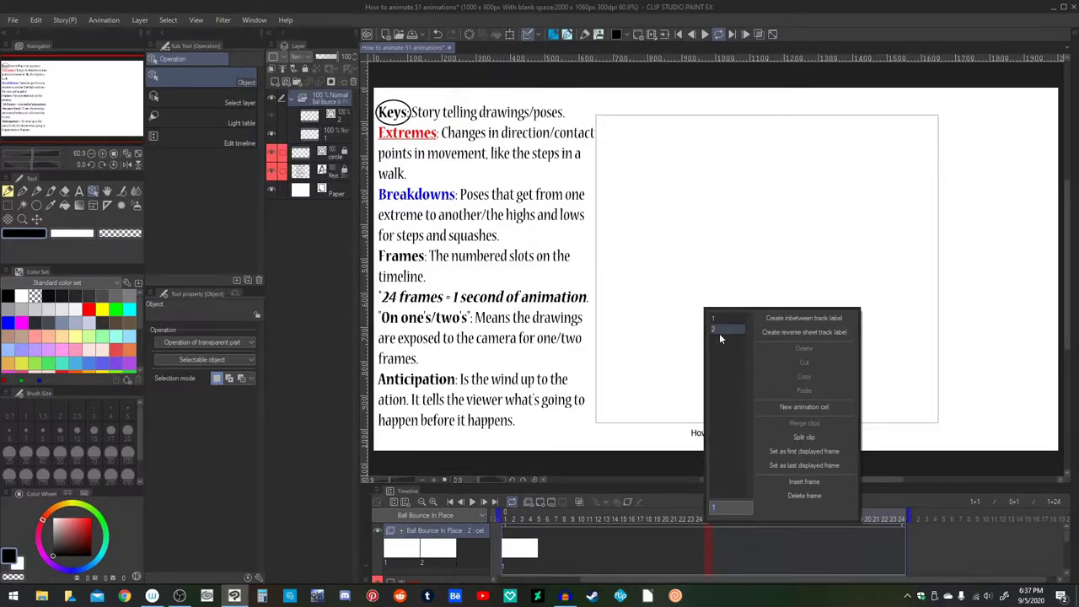
click(709, 549)
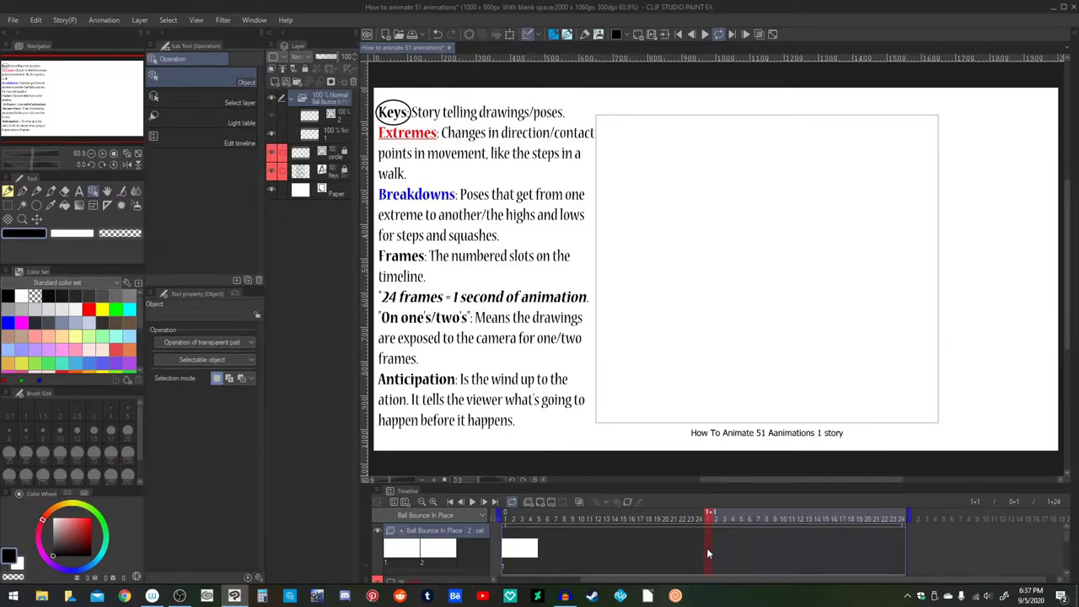
Step: Look at the Specify cels choice and the timeline's Edit track submenu without changing anything
click(551, 505)
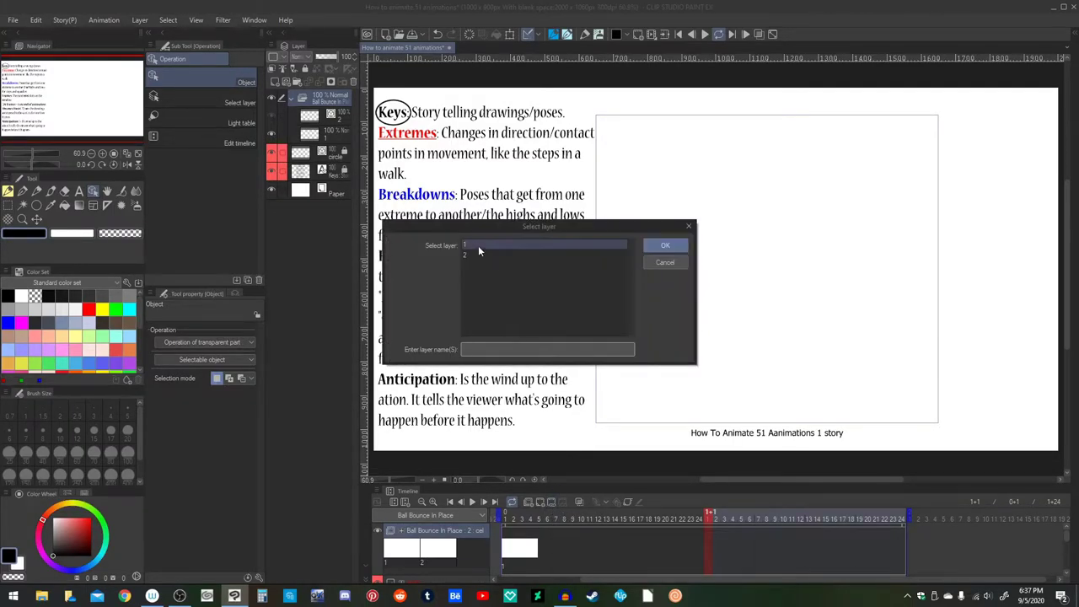
click(666, 262)
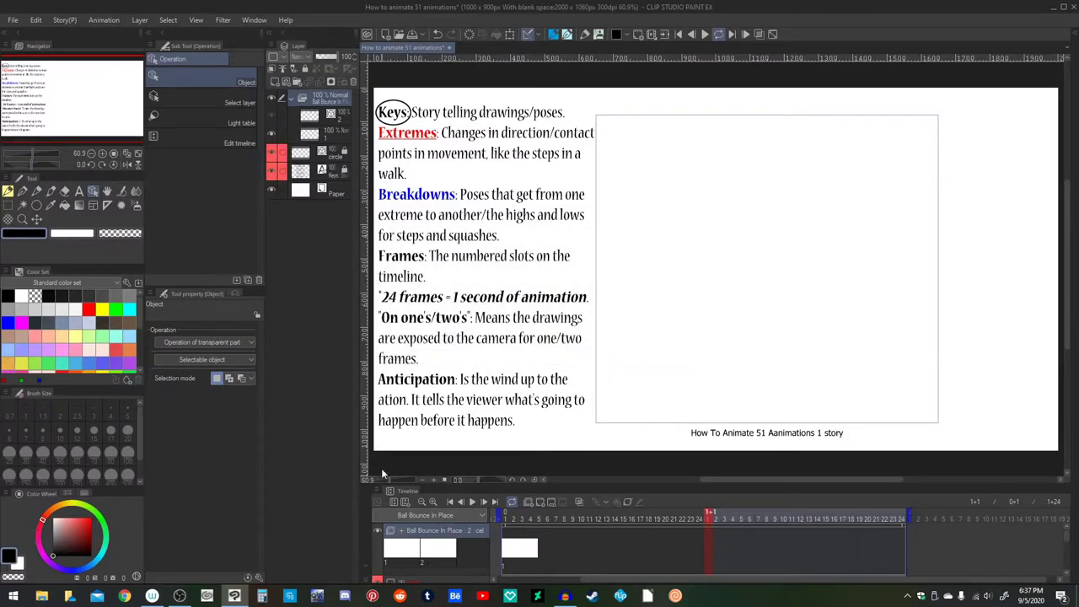
click(379, 488)
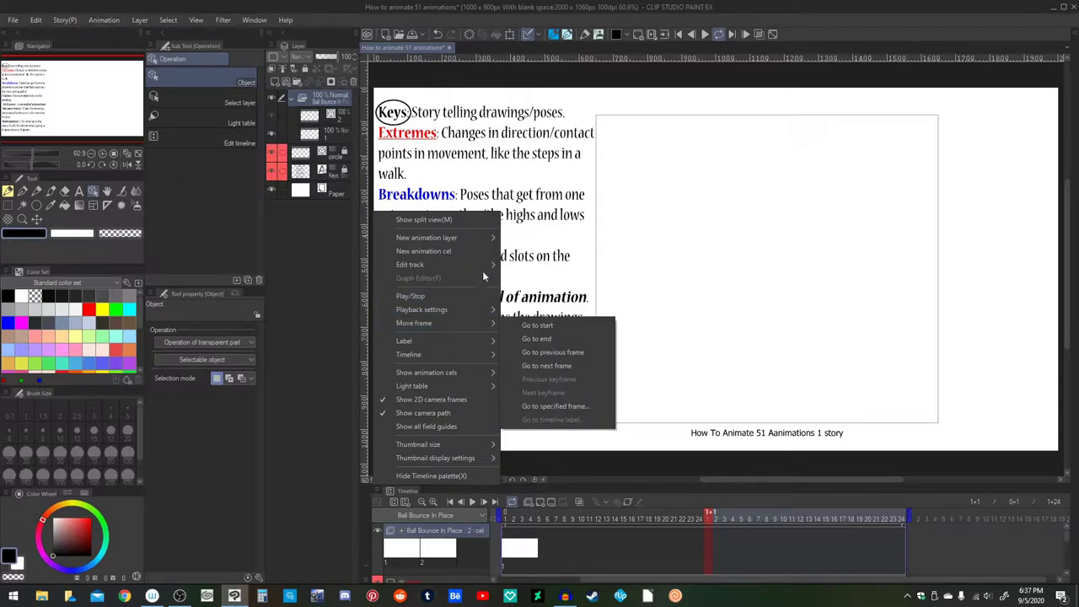
mouse_move(482, 268)
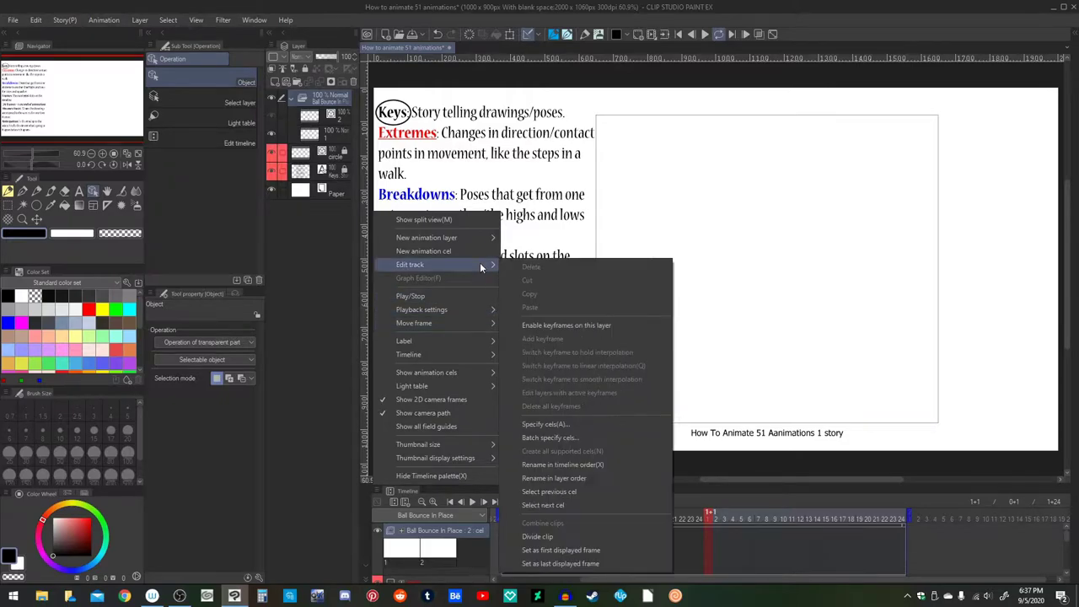
click(639, 437)
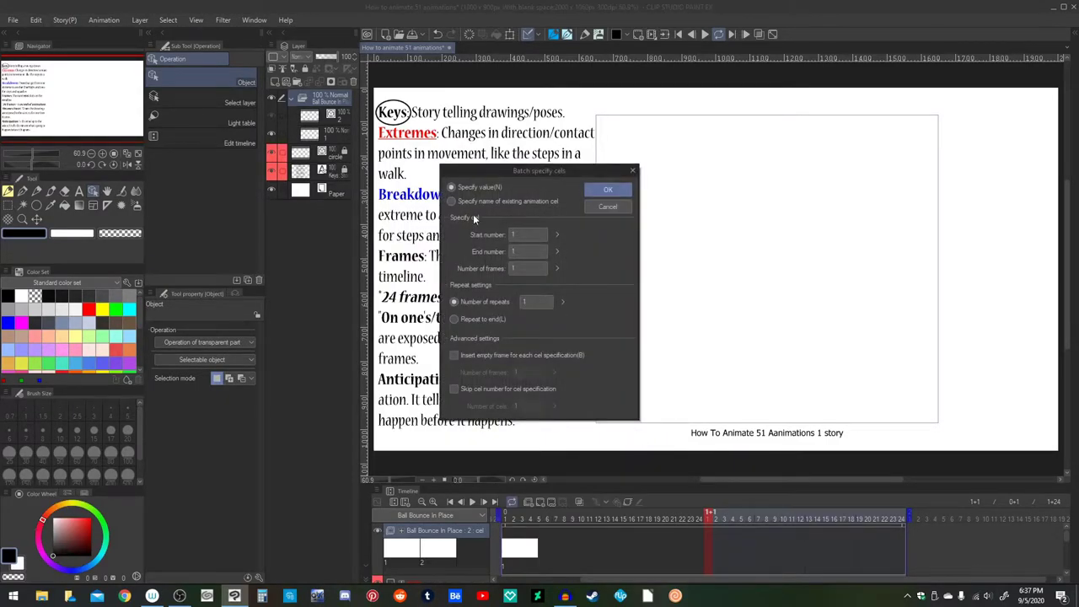
click(519, 268)
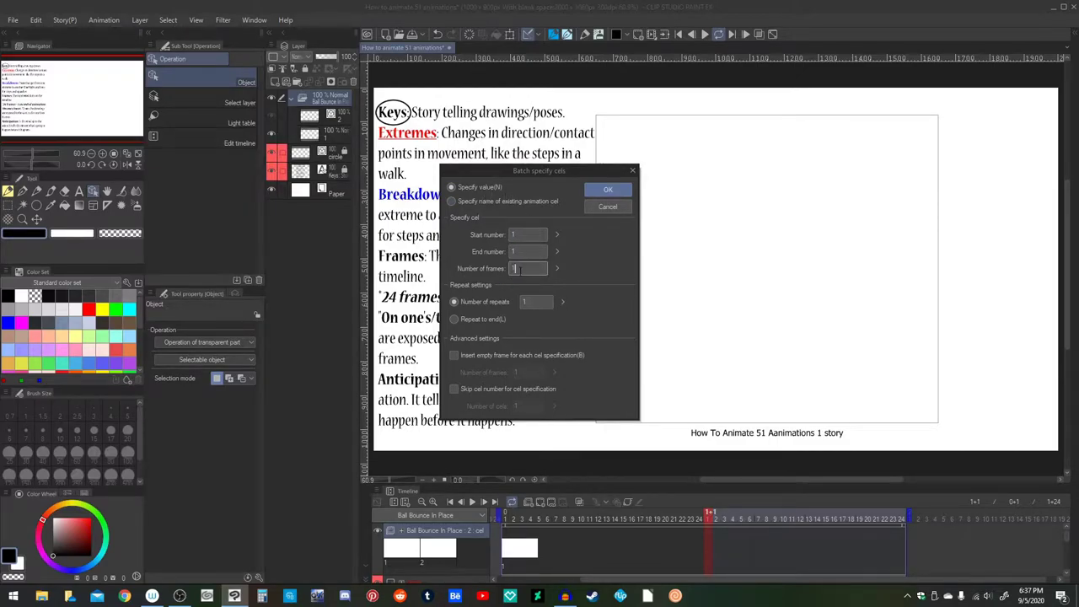
click(490, 202)
click(526, 236)
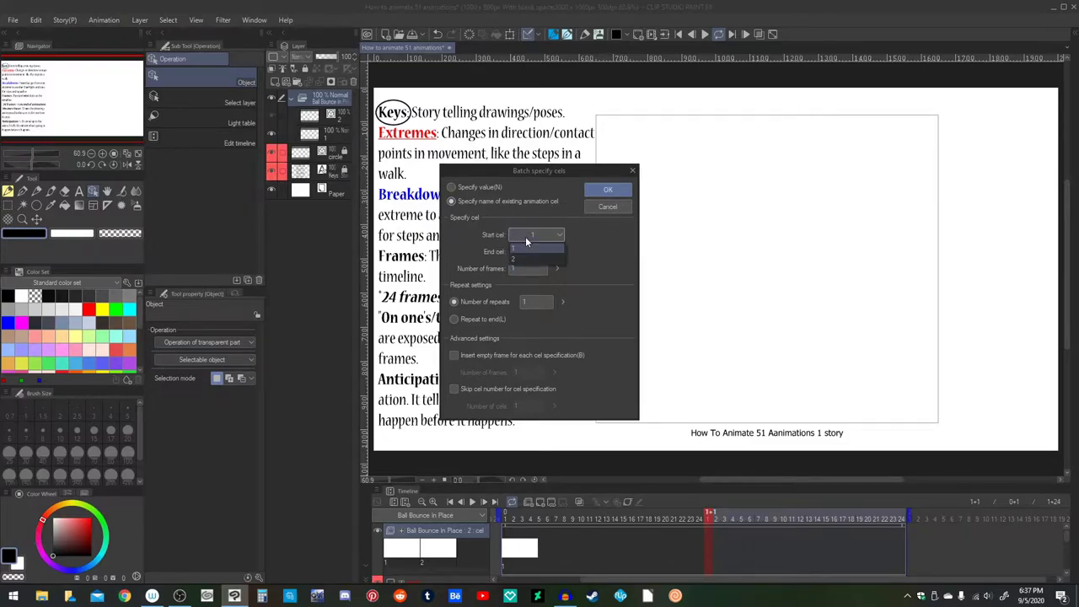
click(526, 259)
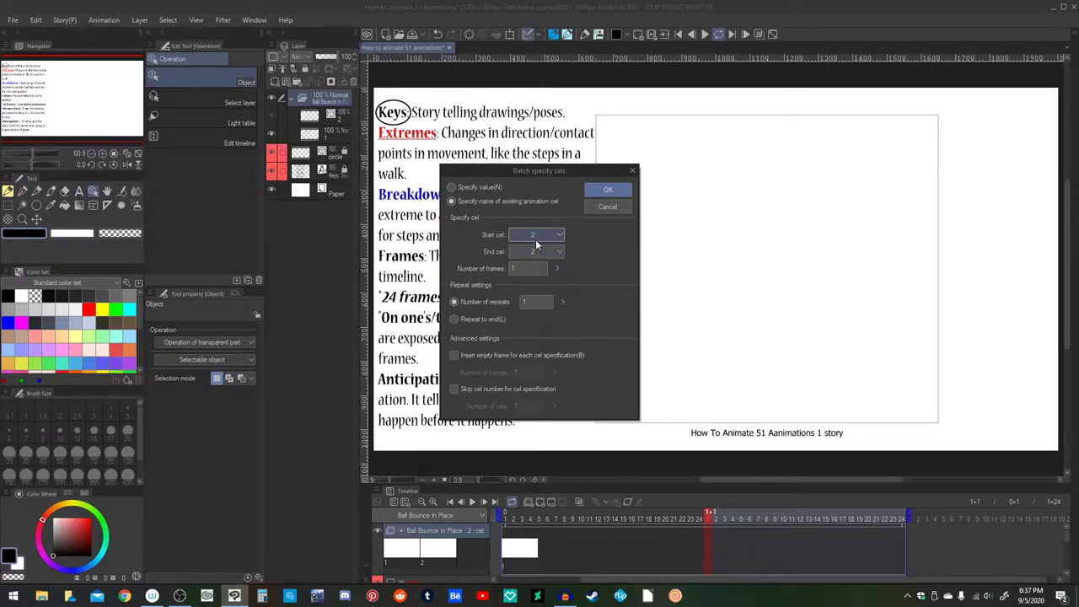
click(538, 254)
click(538, 263)
click(520, 268)
click(616, 209)
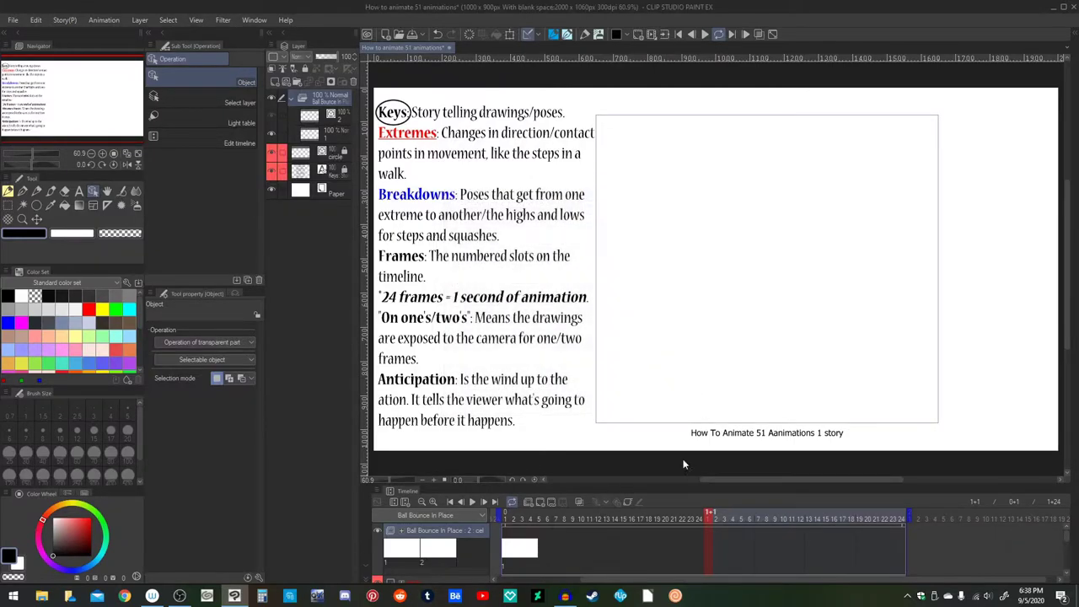
Step: Move through frames 19, 1+16, 1+5, 1+1, 1+8, 13, 8 and 24 on the Ball Bounce In Place track
click(660, 535)
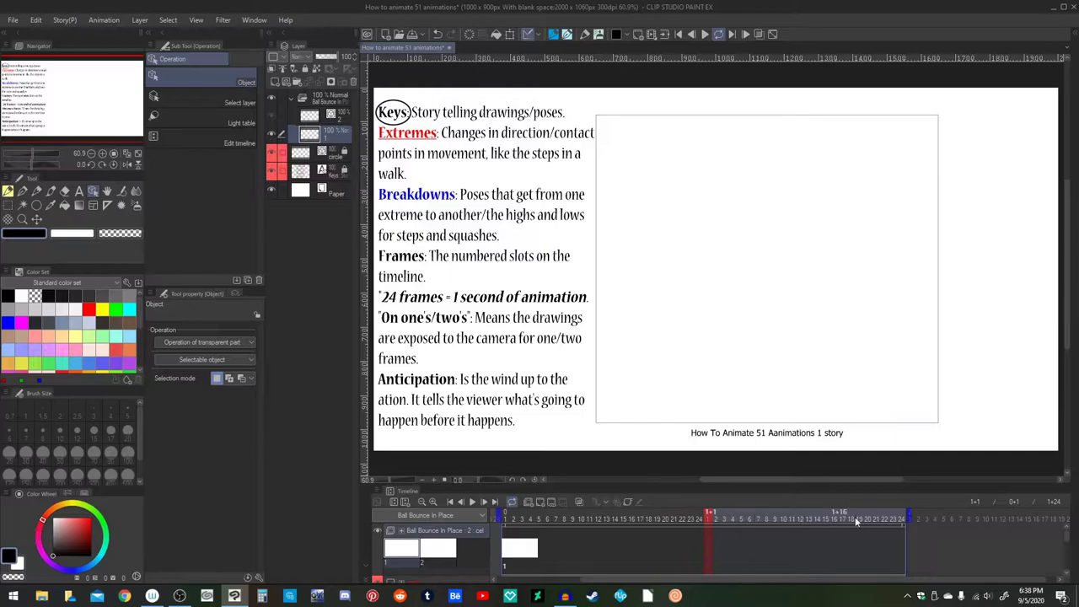
click(837, 544)
drag(793, 546, 713, 543)
click(719, 521)
click(708, 527)
click(765, 519)
click(611, 516)
click(661, 543)
click(565, 539)
click(708, 544)
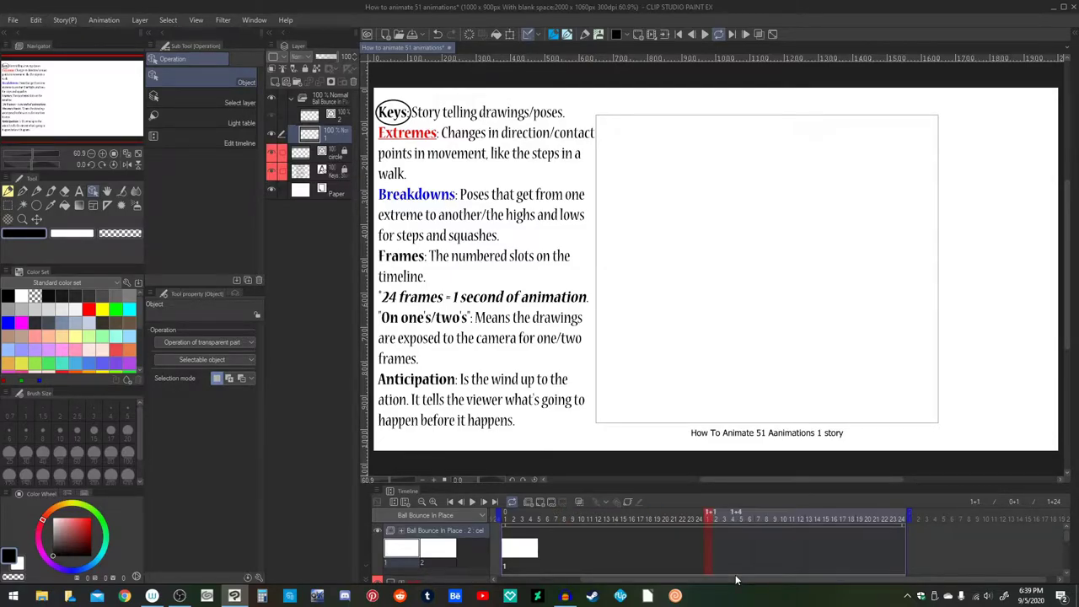
click(699, 548)
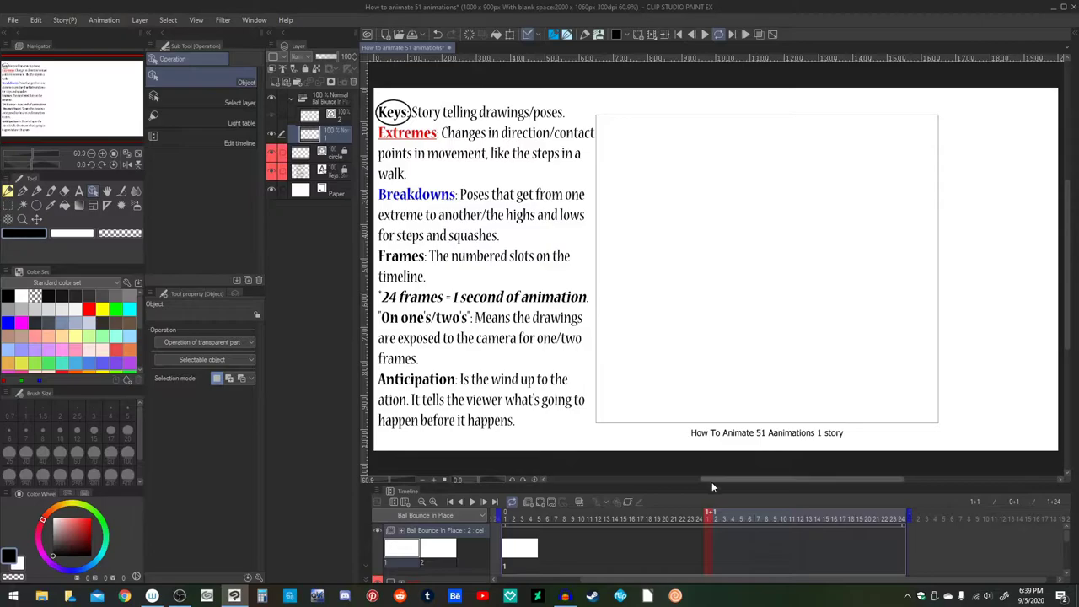
Step: Assign cel 2 to frame 1+1, then draw on layer 2 with the sketch pencil
right_click(708, 550)
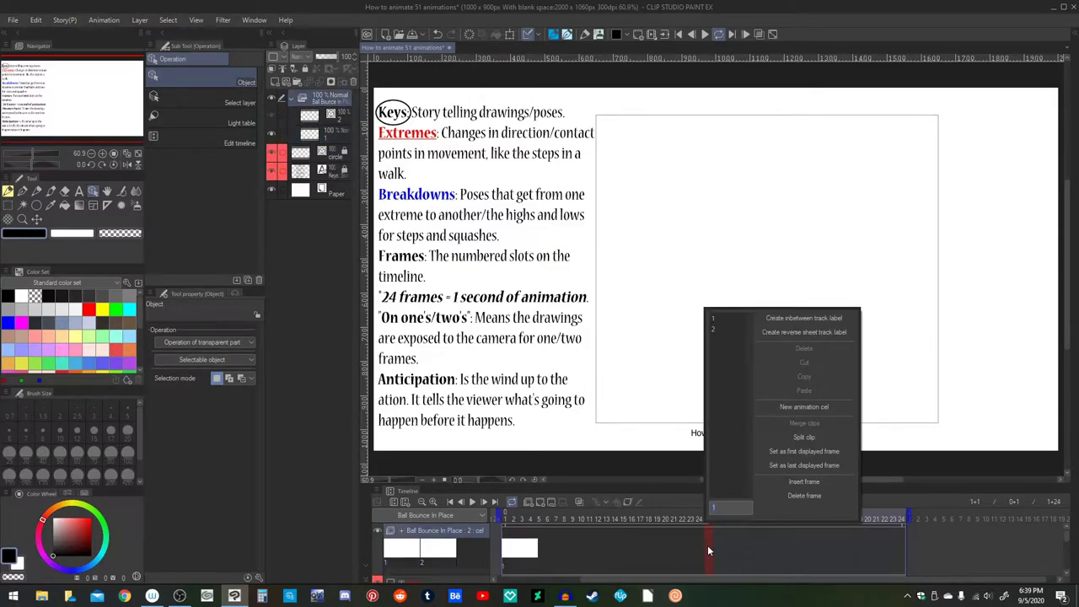
click(725, 329)
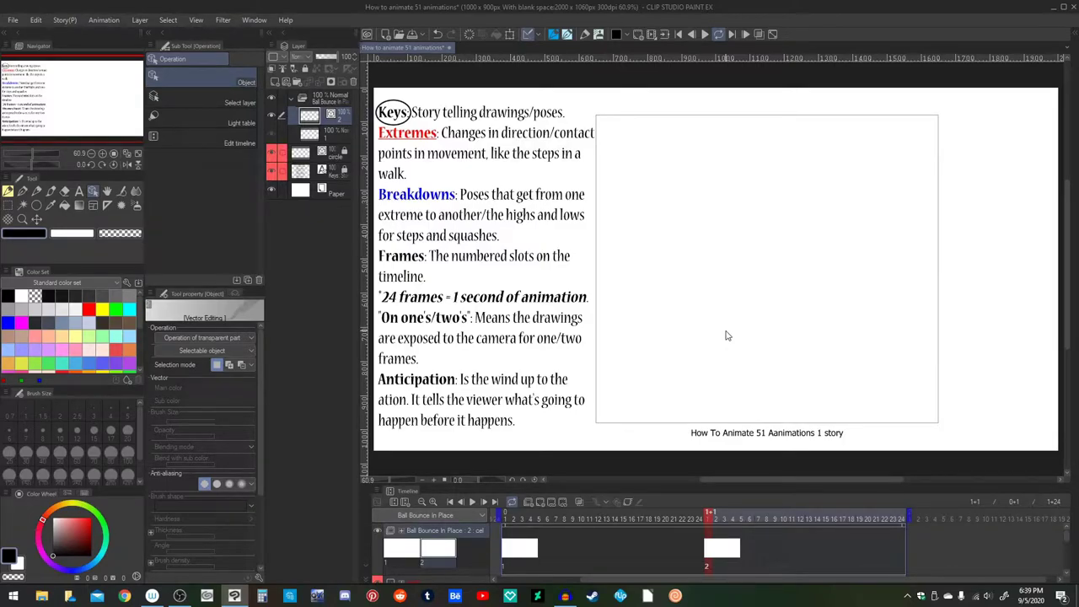
key(p)
right_click(725, 334)
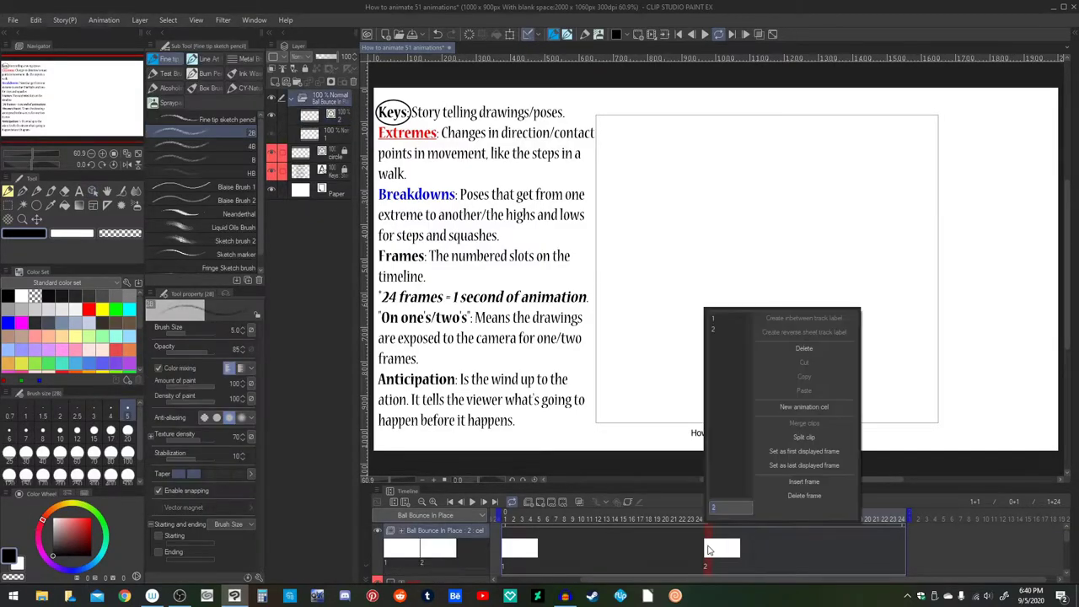
click(724, 333)
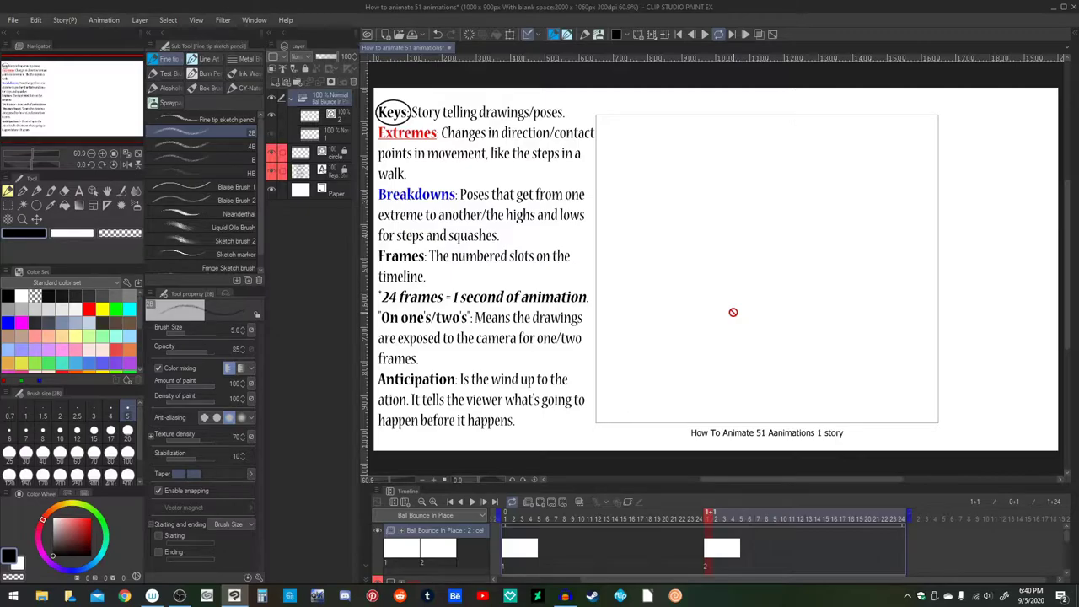
click(331, 118)
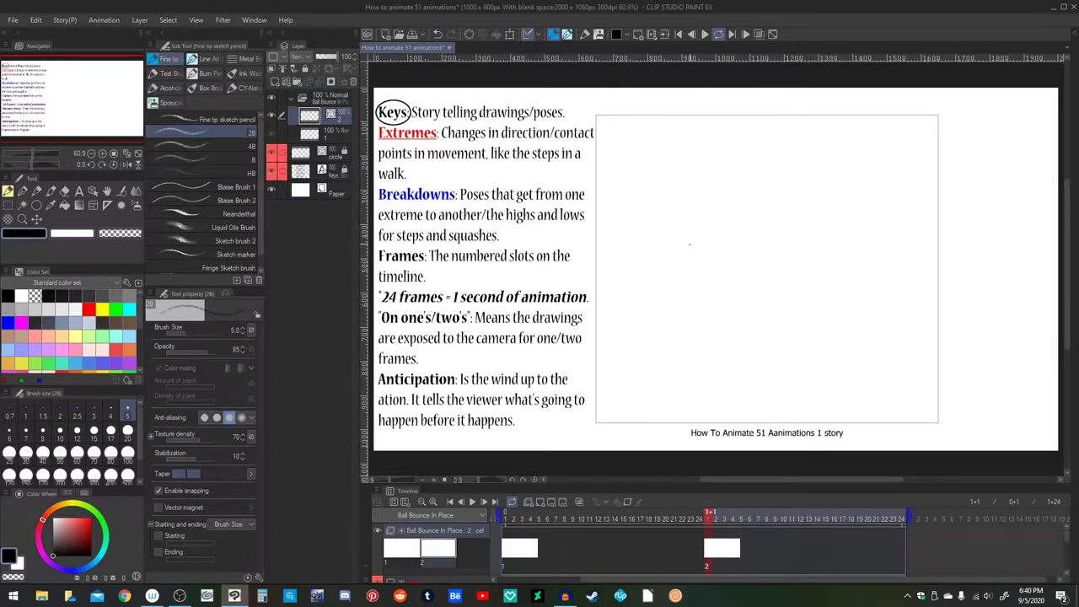
mouse_move(686, 245)
mouse_down()
mouse_move(723, 226)
mouse_move(715, 292)
mouse_move(841, 253)
mouse_move(678, 219)
mouse_up()
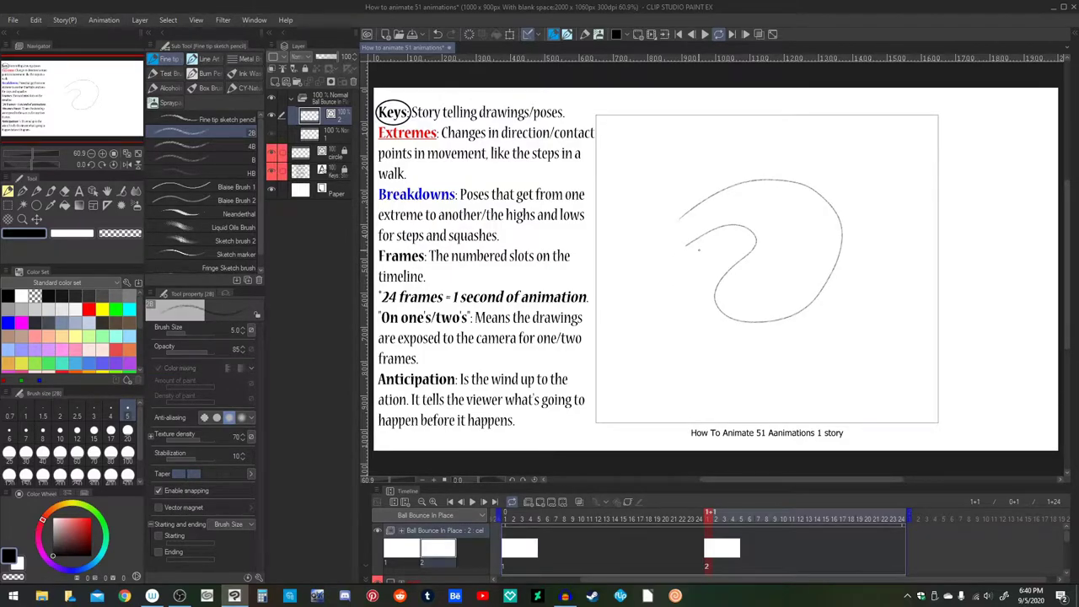
key(o)
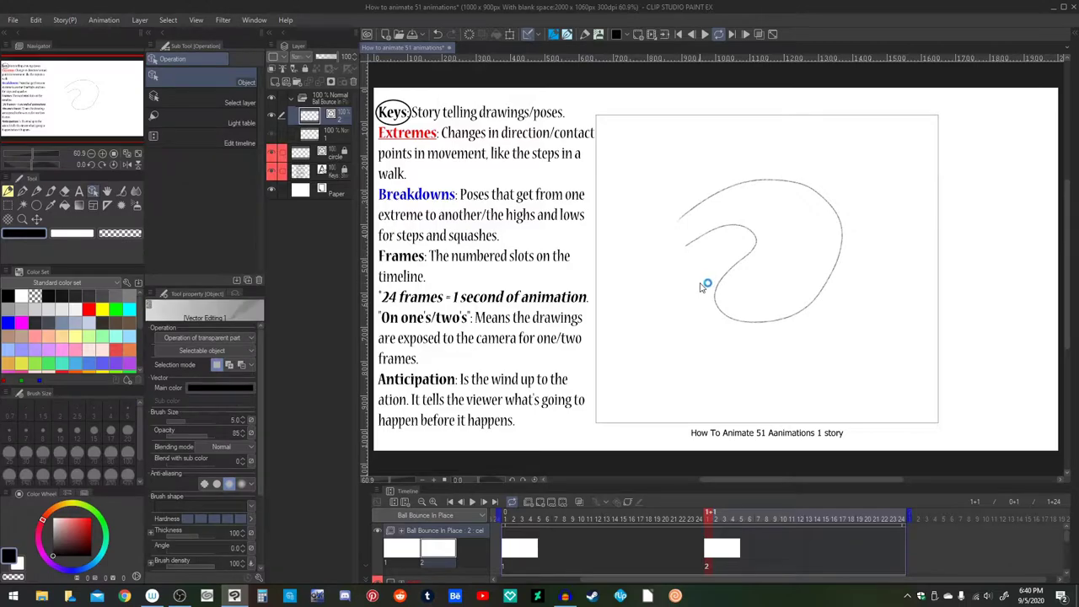
click(822, 295)
drag(822, 294, 814, 353)
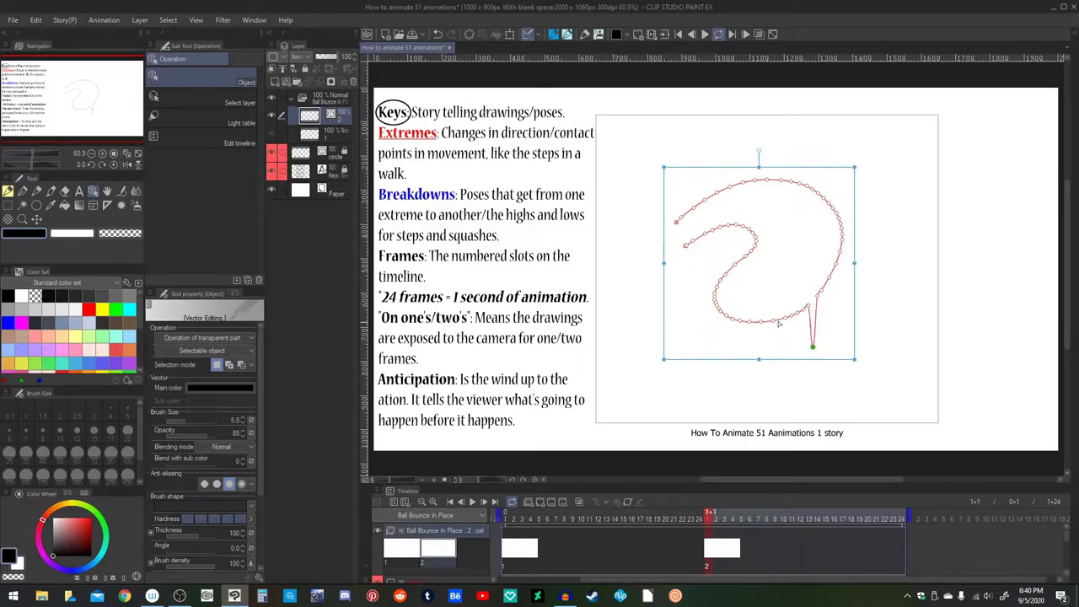
drag(764, 319, 729, 351)
drag(744, 267, 719, 283)
drag(788, 213, 814, 161)
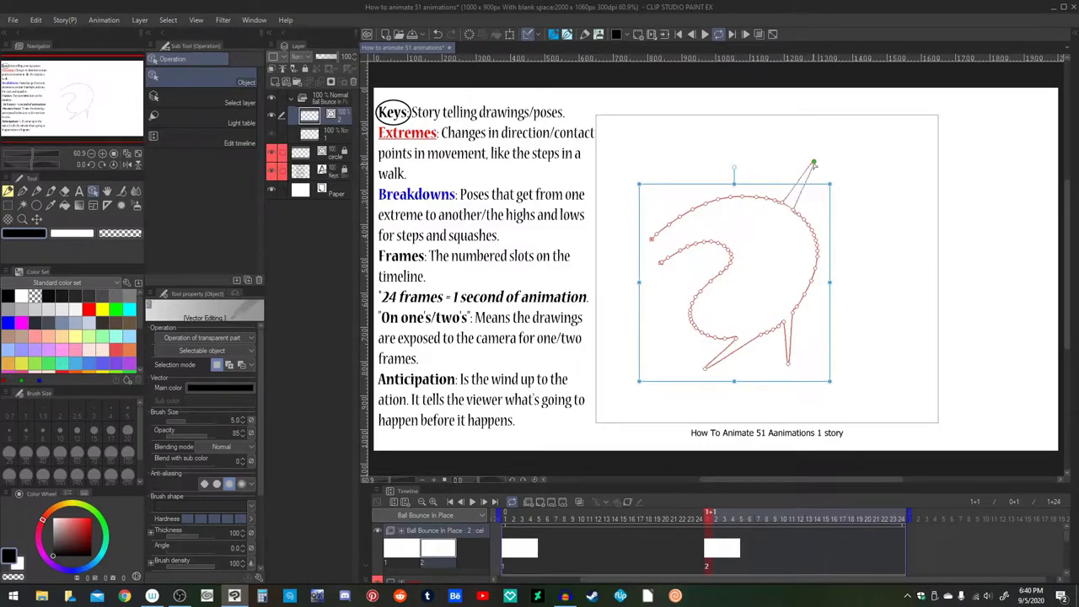
drag(816, 226, 863, 220)
click(905, 283)
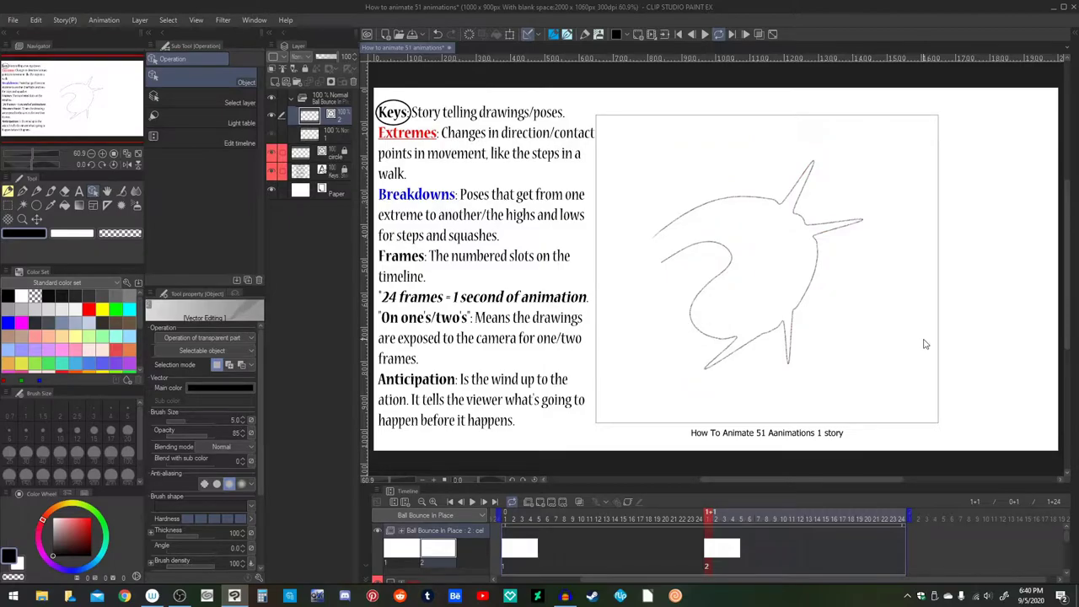
key(Delete)
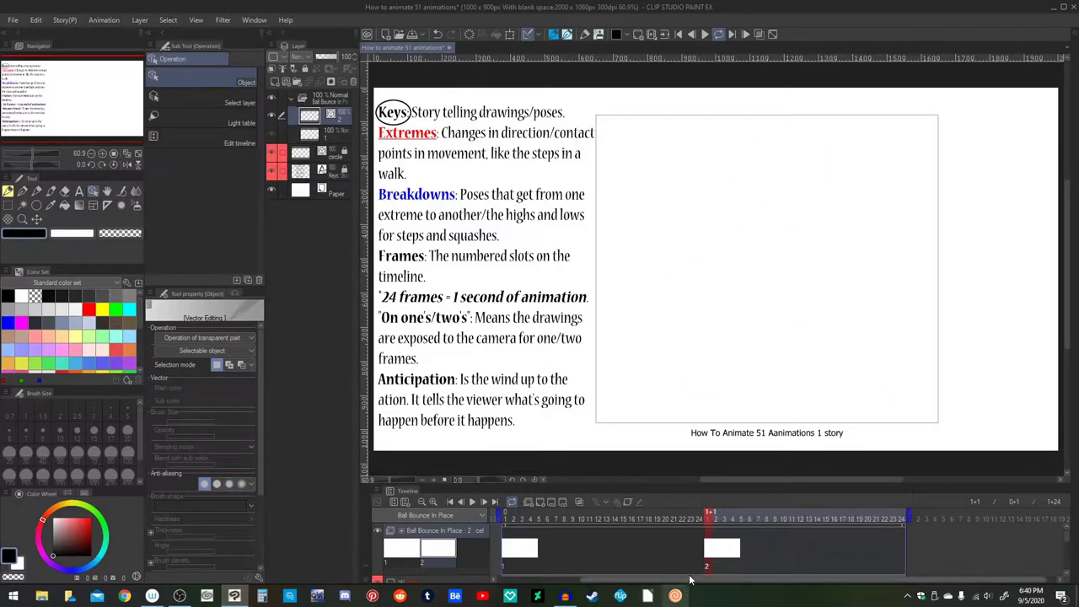
Step: Clear cel 2 from frame 1+1, leaving that frame empty
right_click(709, 553)
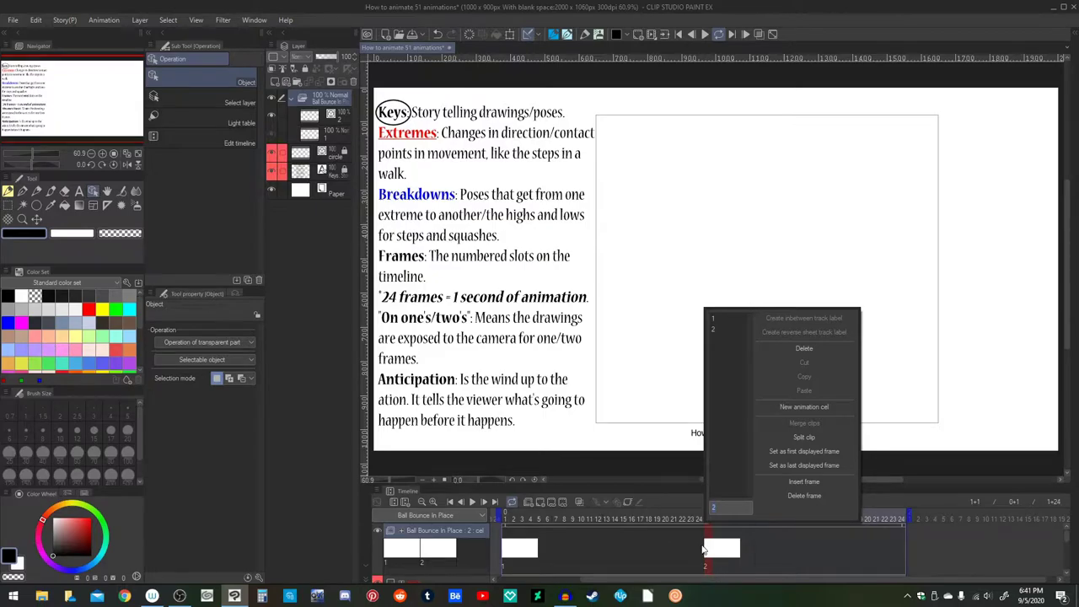
click(706, 549)
right_click(709, 551)
click(815, 353)
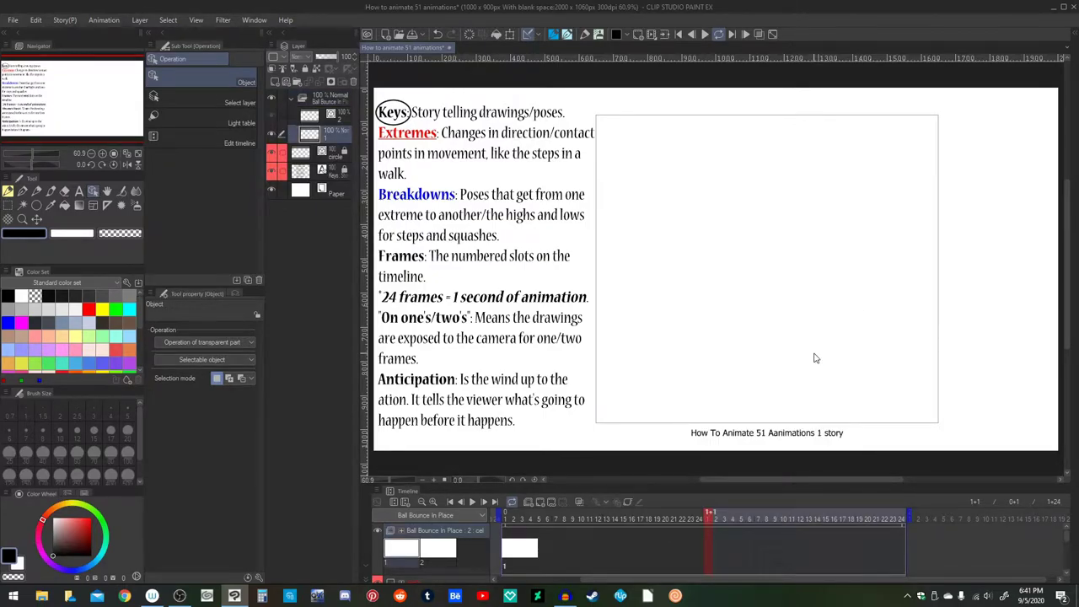
key(ctrl+z)
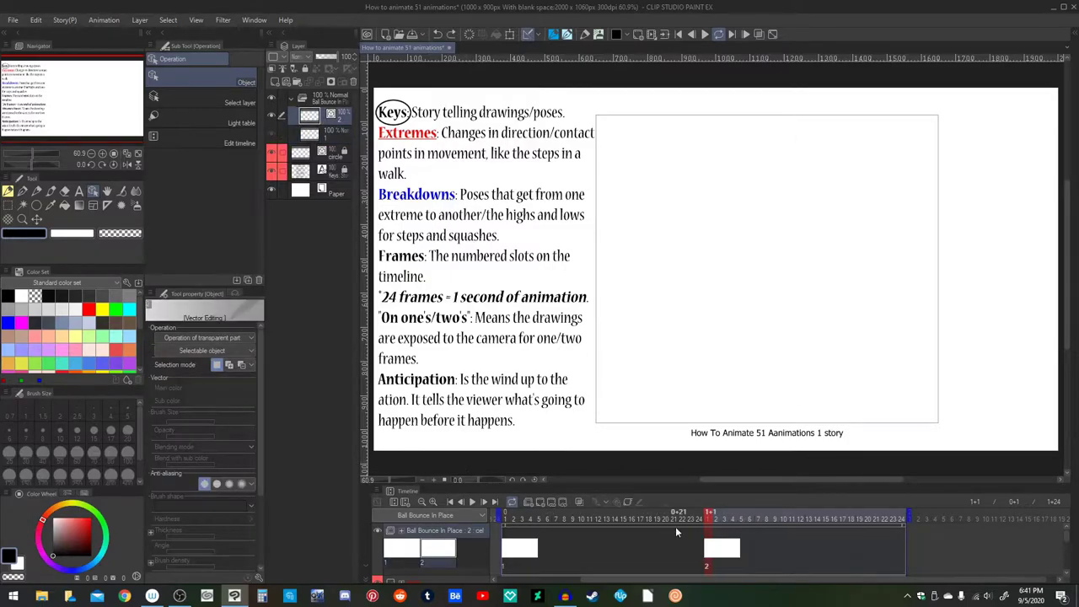
click(707, 549)
click(563, 502)
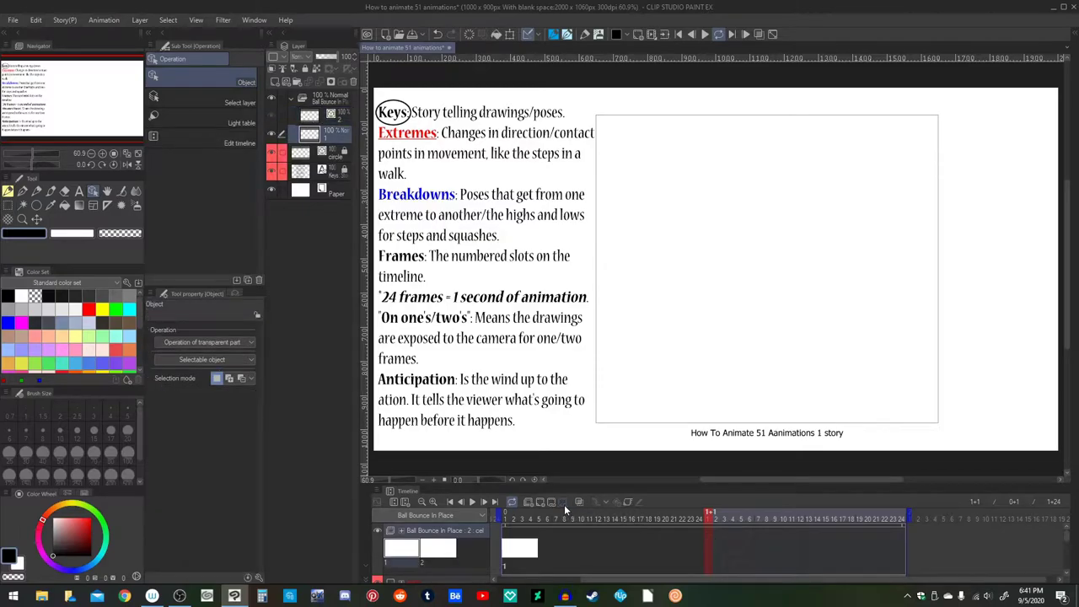
Step: Delete the old cel 2 layer and create a fresh blank animation cel 2
click(377, 491)
mouse_move(441, 271)
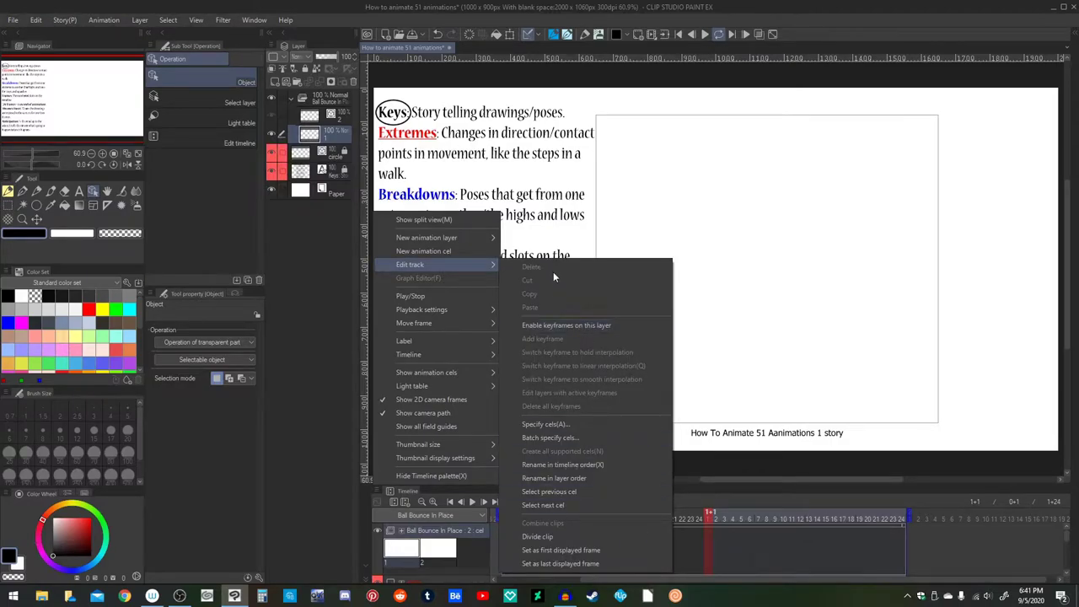
click(785, 235)
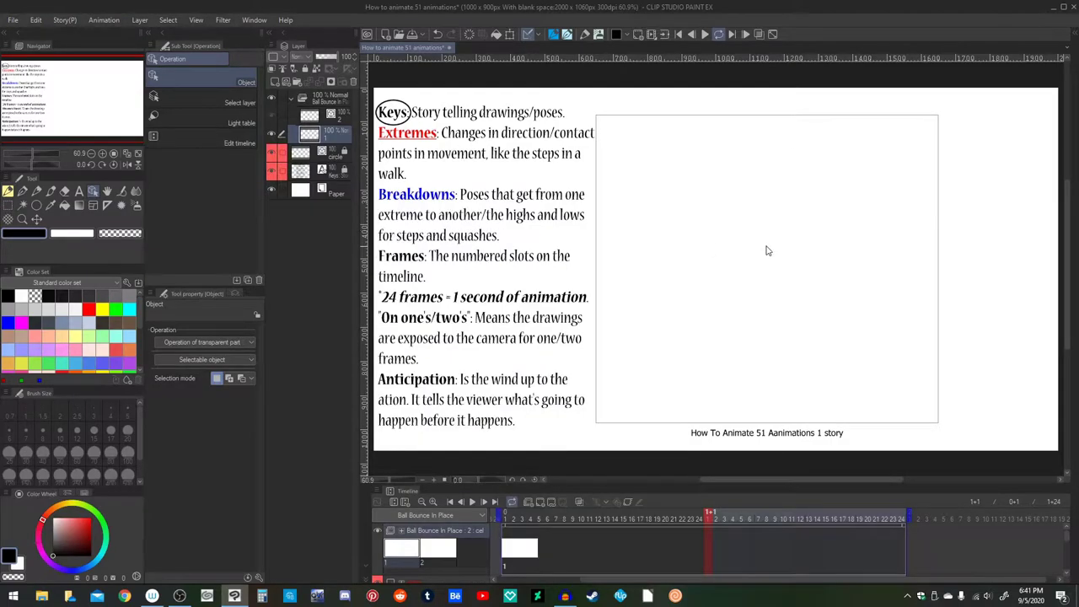
click(355, 81)
click(545, 222)
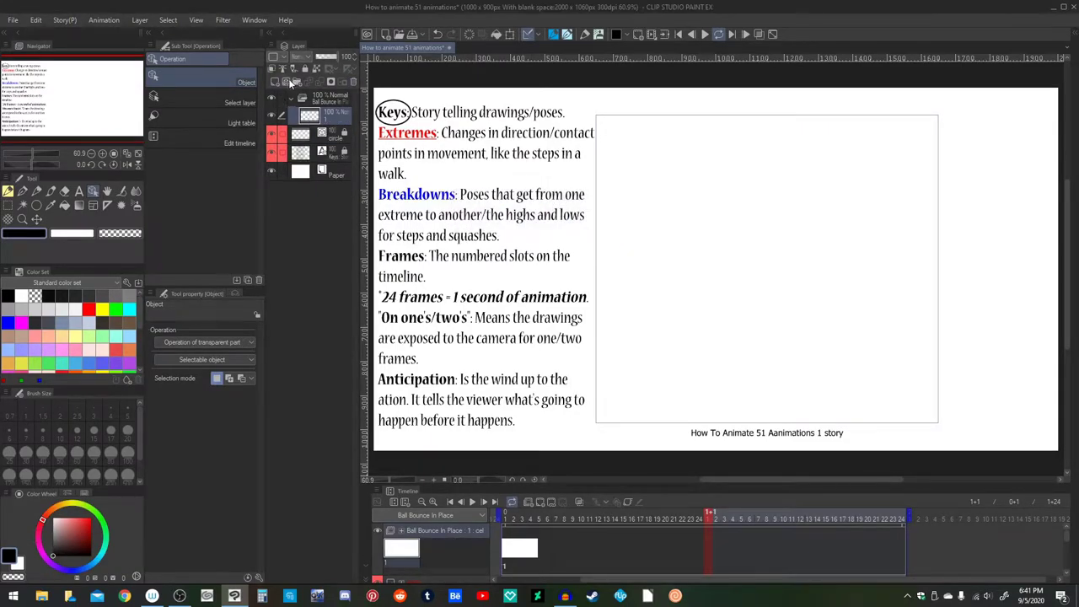
click(277, 82)
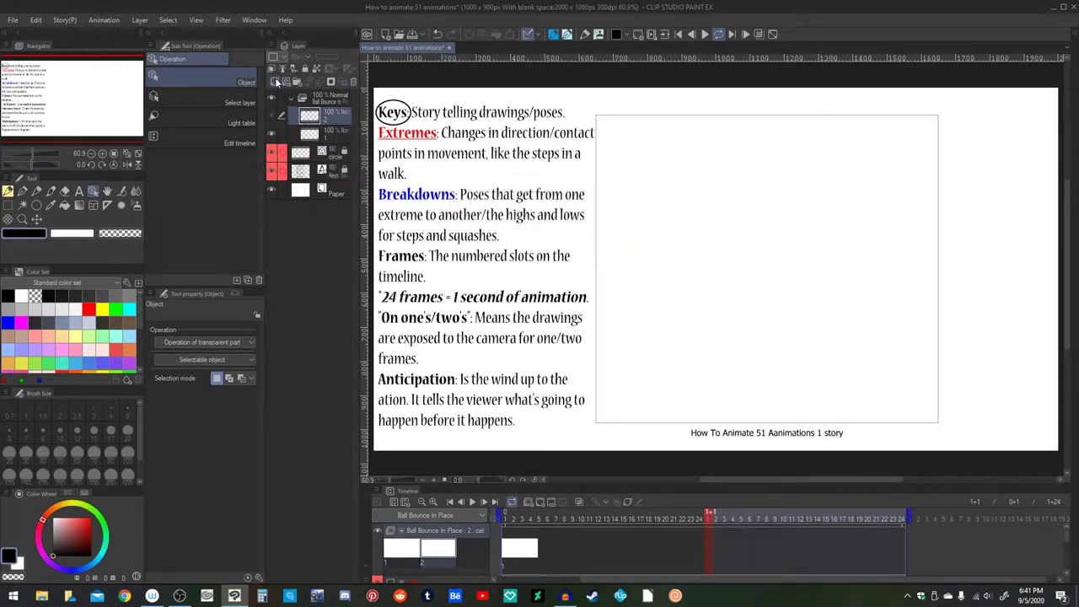
right_click(709, 549)
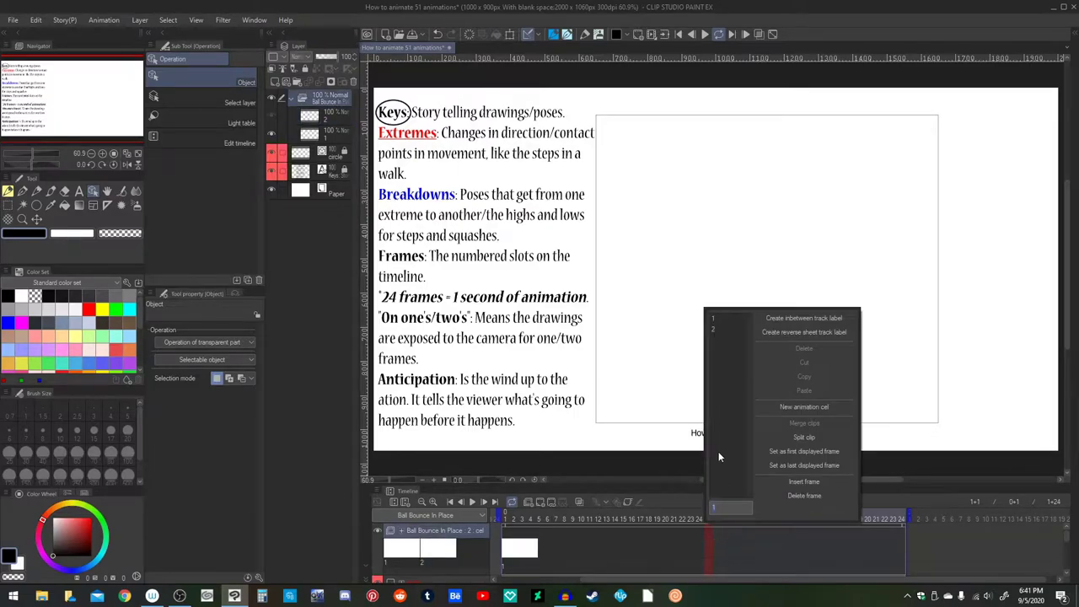
Step: Expose the new cel 2 at frame 1+1 from the cel list
click(721, 330)
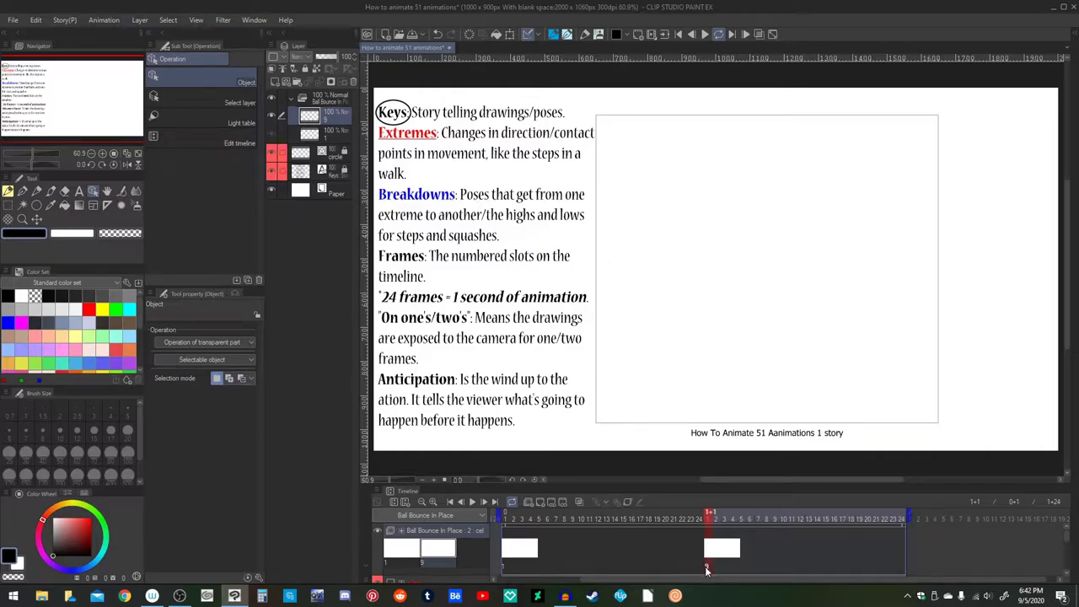
Step: With the sketch pencil, label the top-right margin, then at frame 13 draw a circled 1
key(p)
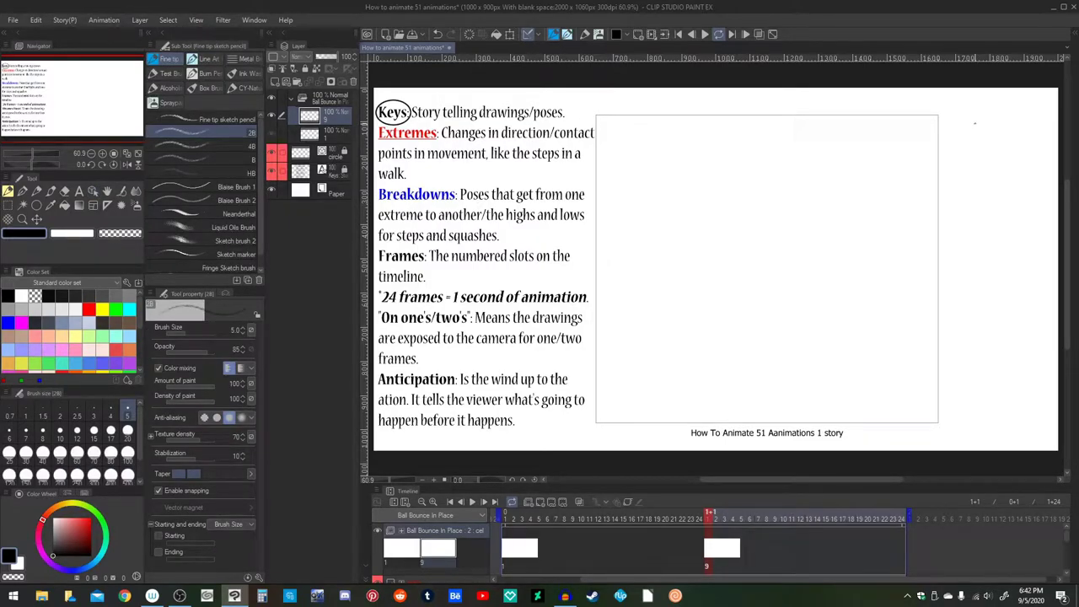
mouse_move(986, 106)
mouse_down()
mouse_move(979, 99)
mouse_move(989, 107)
mouse_move(981, 131)
mouse_up()
mouse_move(998, 94)
mouse_down()
mouse_move(963, 112)
mouse_move(980, 131)
mouse_move(997, 132)
mouse_move(1002, 96)
mouse_up()
key(Delete)
mouse_move(958, 109)
mouse_down()
mouse_move(959, 127)
mouse_move(945, 125)
mouse_move(970, 120)
mouse_move(968, 103)
mouse_up()
click(610, 557)
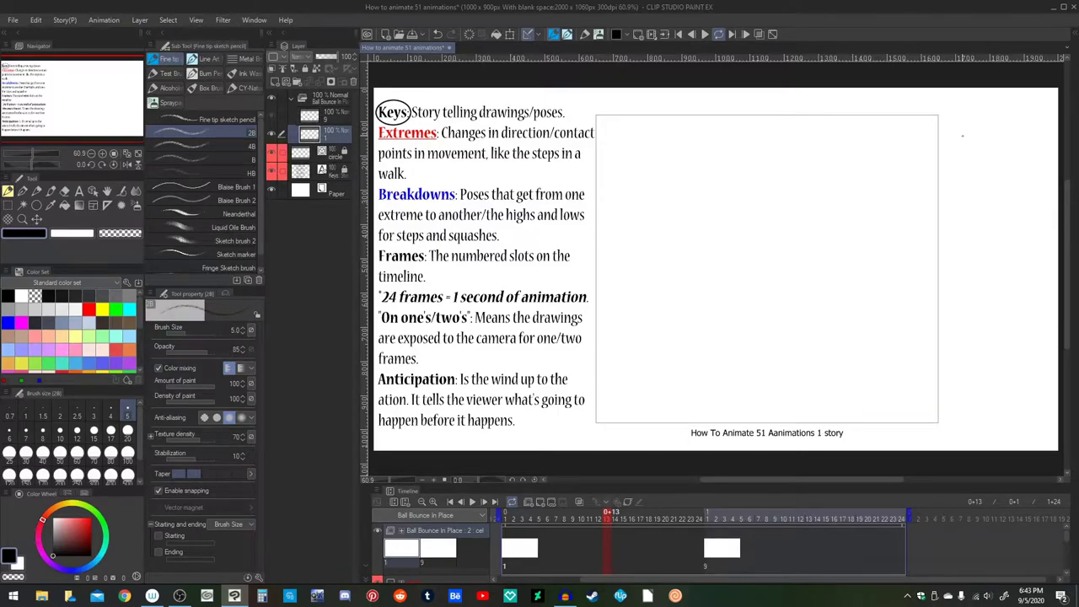
mouse_move(965, 109)
mouse_down()
mouse_move(953, 113)
mouse_move(970, 125)
mouse_move(970, 109)
mouse_up()
Step: Sketch an H shape and a first timing bar with top and bottom ticks, then undo the strokes
drag(683, 194, 658, 258)
mouse_move(669, 228)
mouse_down()
mouse_move(730, 234)
mouse_move(719, 271)
mouse_up()
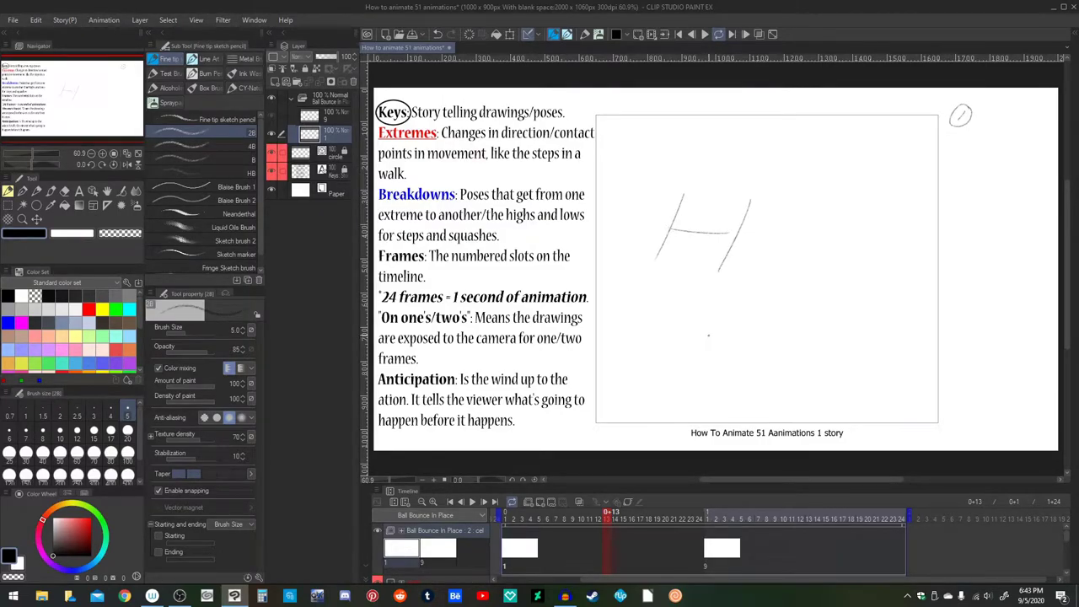
drag(816, 203, 887, 211)
drag(848, 216, 827, 281)
drag(791, 281, 884, 296)
key(ctrl+z)
key(ctrl+z)
key(ctrl+z)
key(ctrl+z)
key(ctrl+z)
key(ctrl+z)
Step: Redraw the timing bar beside the frame with a top tick and a bottom tick labelled 9
mouse_move(961, 158)
mouse_down()
mouse_move(1009, 162)
mouse_move(979, 214)
mouse_move(974, 254)
mouse_move(1003, 273)
mouse_up()
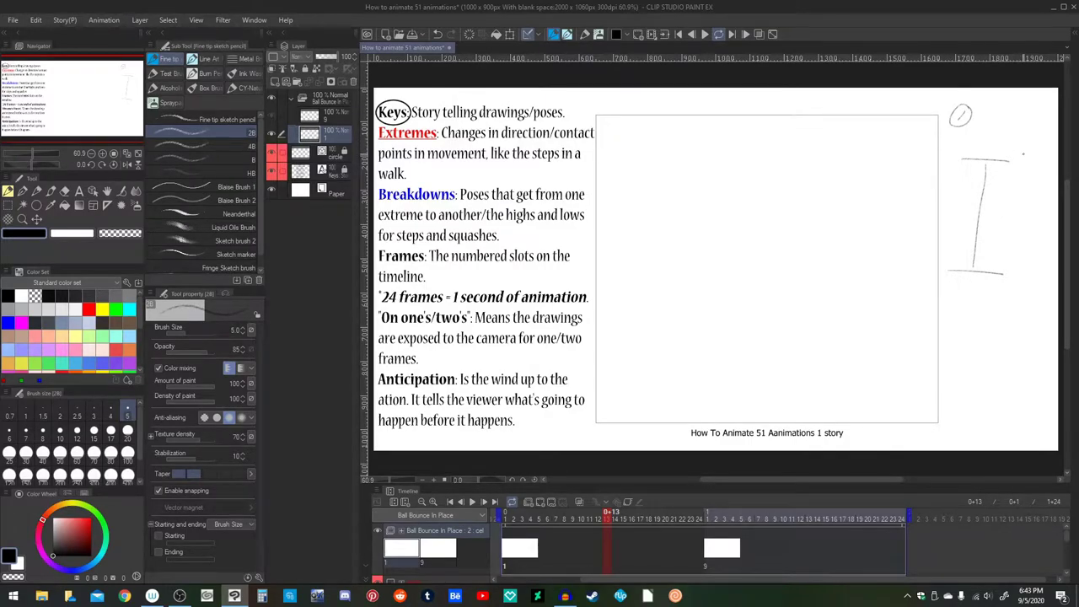
mouse_move(1024, 155)
mouse_down()
mouse_move(1027, 169)
mouse_move(1022, 148)
mouse_up()
mouse_move(1023, 270)
mouse_down()
mouse_move(1013, 293)
mouse_move(1033, 265)
mouse_up()
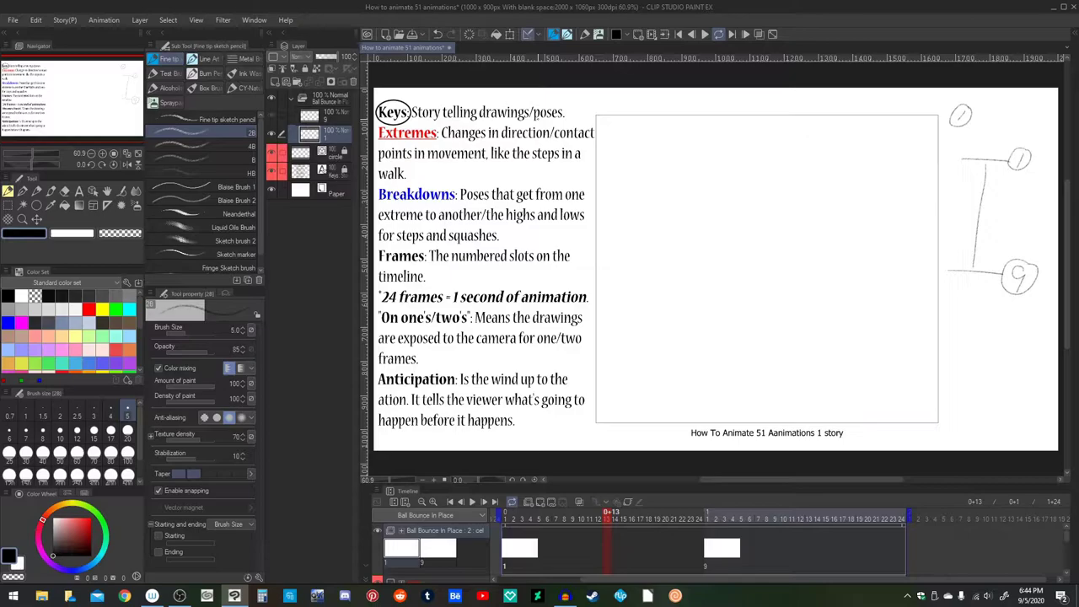
key(o)
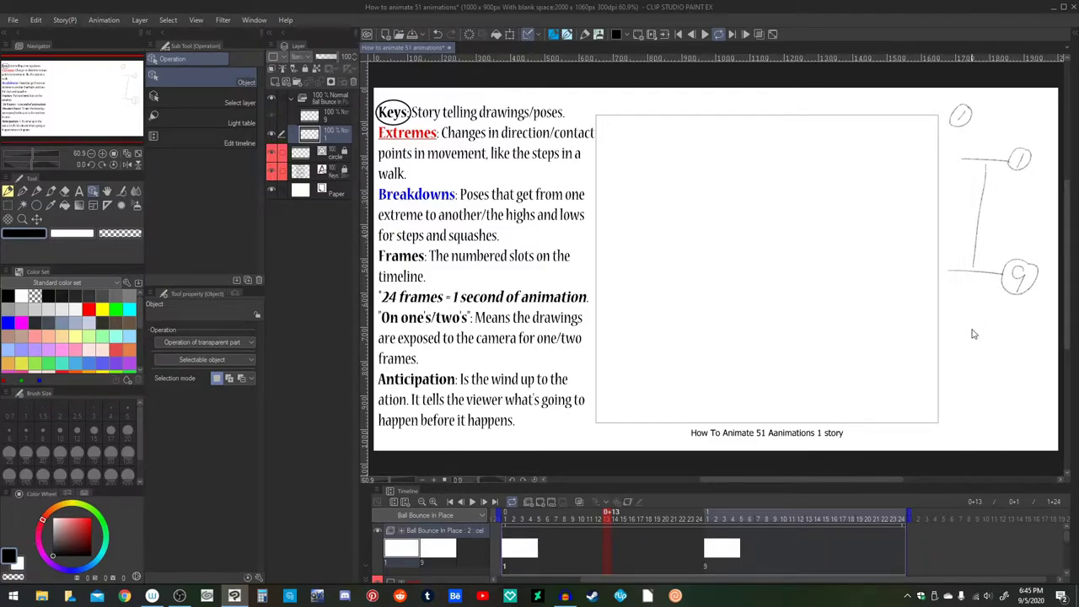
Step: Sketch an H shape on the canvas with the pencil, then undo it
key(p)
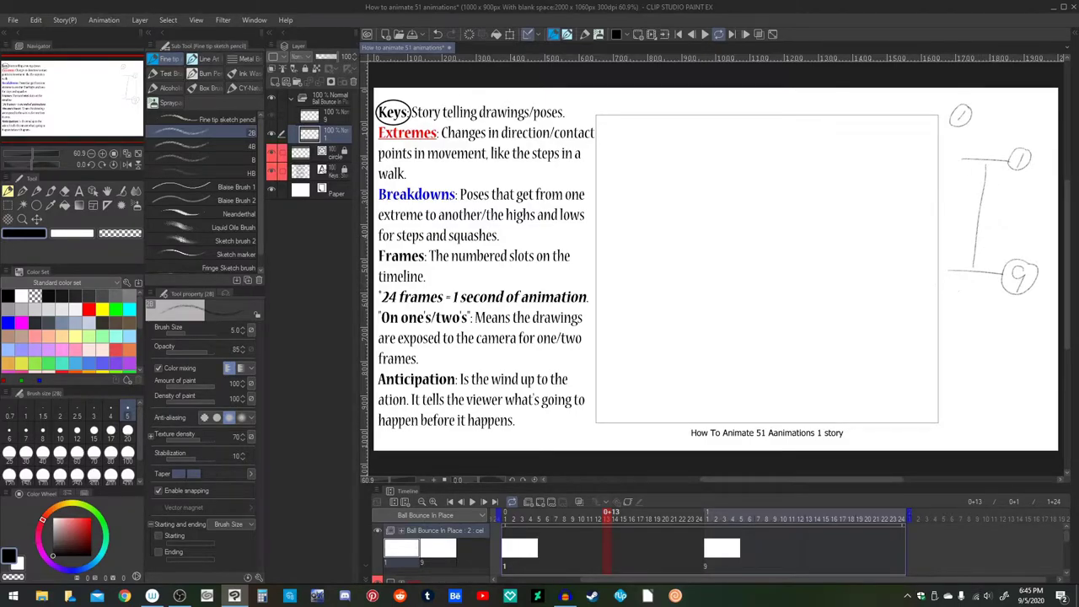
drag(877, 297, 867, 331)
mouse_move(871, 321)
mouse_down()
mouse_move(900, 318)
mouse_move(895, 349)
mouse_up()
key(ctrl+z)
key(ctrl+z)
key(ctrl+z)
Step: Draw a tick, a circled 9 and a circled 1 on the chart, then undo those strokes
mouse_move(958, 296)
mouse_down()
mouse_move(1006, 305)
mouse_move(960, 422)
mouse_move(982, 423)
mouse_up()
mouse_move(1029, 294)
mouse_down()
mouse_move(1022, 321)
mouse_move(1039, 299)
mouse_up()
mouse_move(1004, 419)
mouse_down()
mouse_move(1000, 440)
mouse_move(1017, 418)
mouse_up()
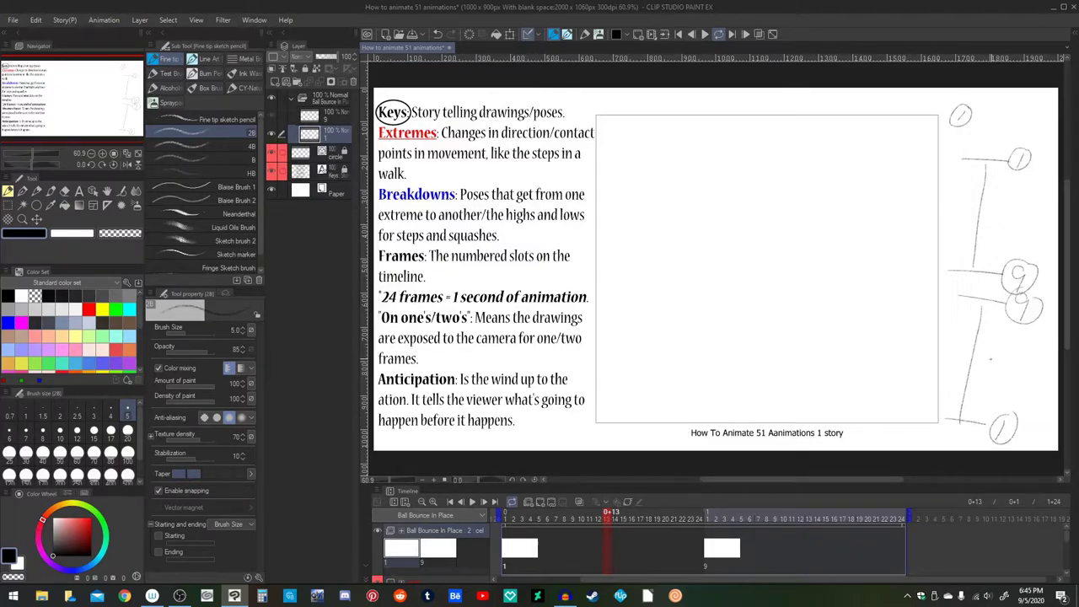
key(ctrl+z)
key(ctrl+z)
key(ctrl+z)
key(ctrl+z)
key(ctrl+z)
key(ctrl+z)
key(ctrl+z)
key(ctrl+z)
key(ctrl+z)
key(ctrl+z)
key(ctrl+z)
key(ctrl+z)
key(ctrl+z)
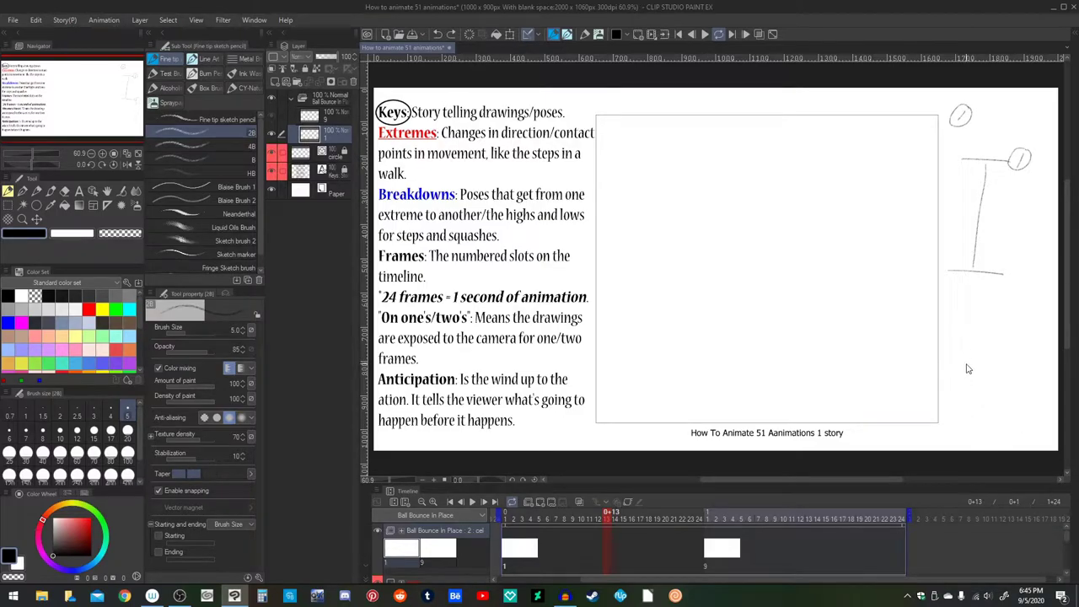
key(ctrl+z)
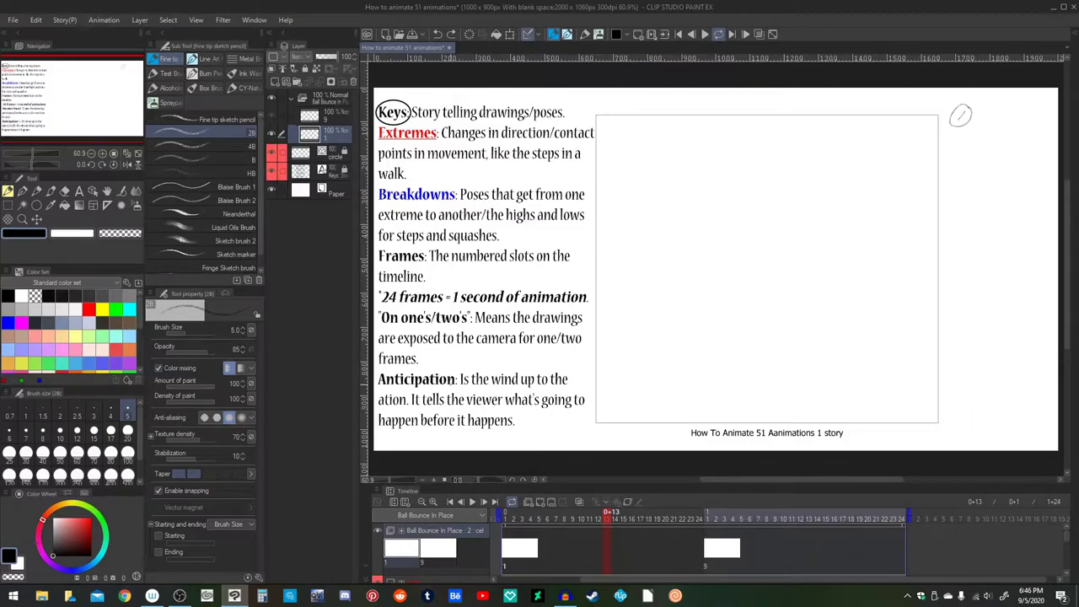
Step: Undo the last stroke and add a new raster layer named TC
key(ctrl+z)
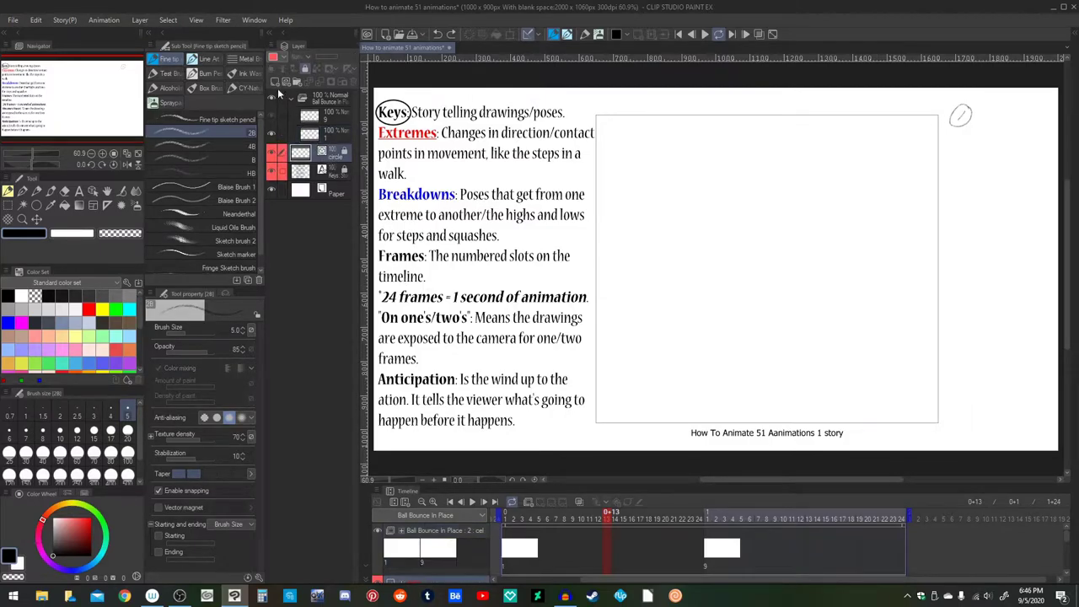
click(275, 84)
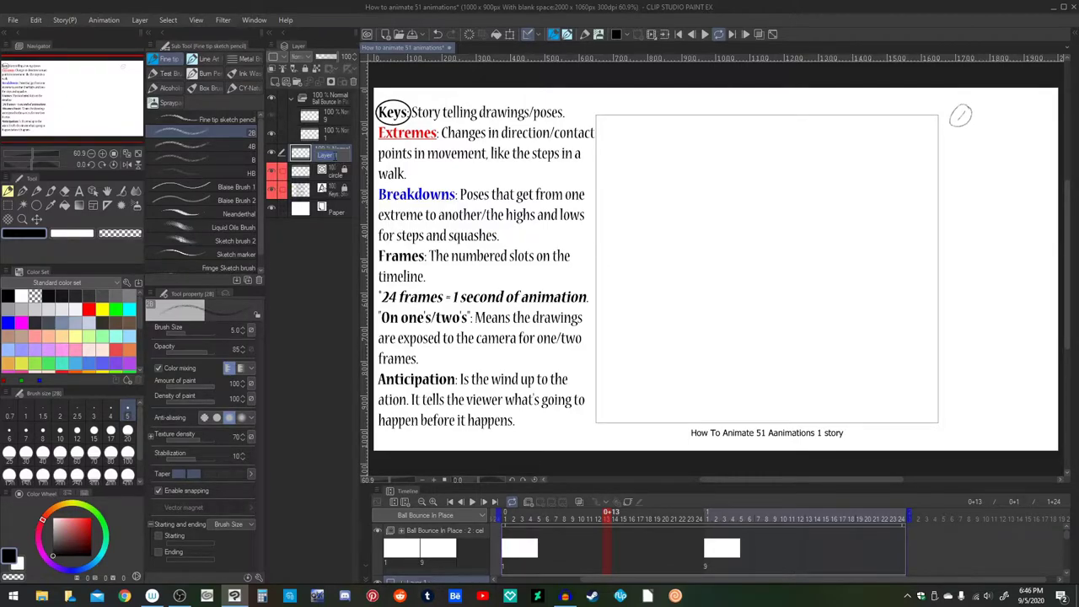
text(TC)
key(Return)
Step: On TC, draw the chart tick line with a circled 1 and a circled 9
mouse_move(970, 165)
mouse_down()
mouse_move(1009, 165)
mouse_move(979, 226)
mouse_move(966, 304)
mouse_move(953, 302)
mouse_move(991, 313)
mouse_move(968, 345)
mouse_move(952, 427)
mouse_move(975, 429)
mouse_up()
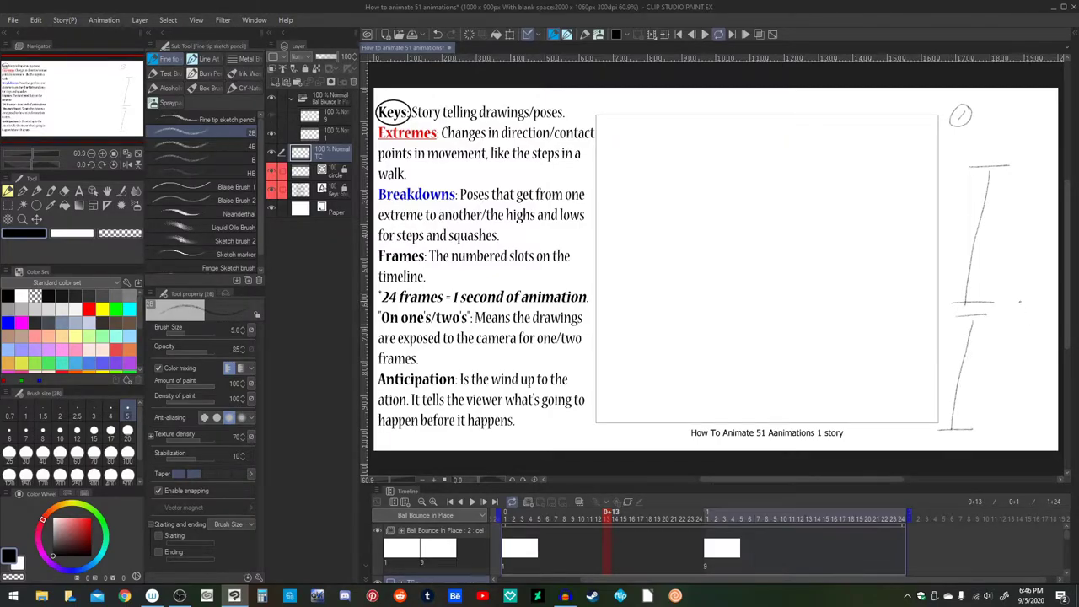
mouse_move(1029, 146)
mouse_down()
mouse_move(1025, 162)
mouse_move(1015, 151)
mouse_move(1039, 158)
mouse_move(1034, 140)
mouse_up()
mouse_move(1019, 300)
mouse_down()
mouse_move(1020, 325)
mouse_move(998, 294)
mouse_move(1023, 324)
mouse_move(1019, 293)
mouse_up()
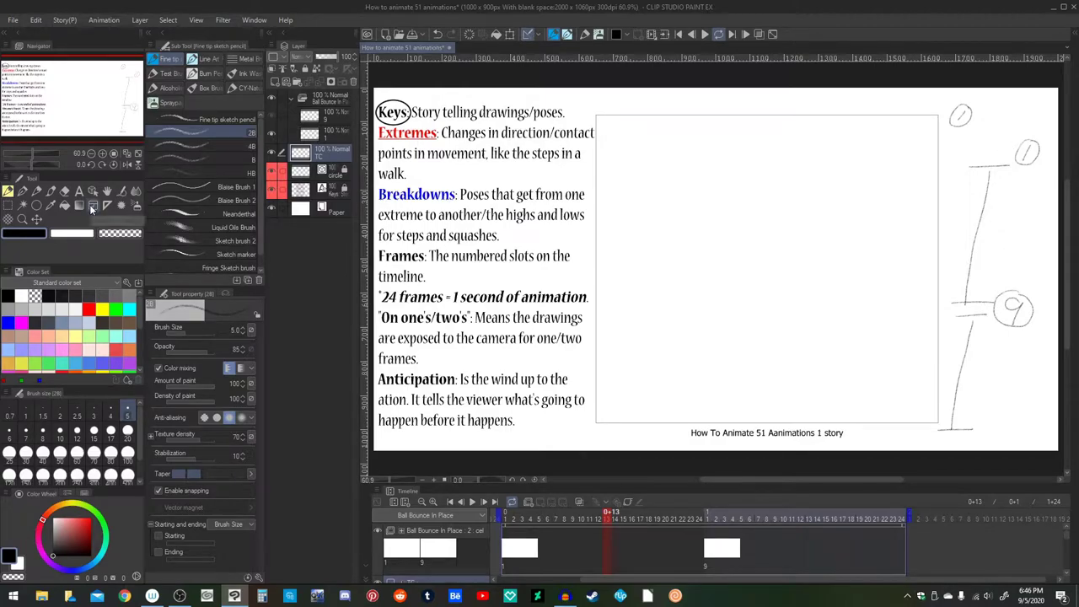
Step: On cel 1, sketch the ball at the frame bottom, then select and reposition it
click(333, 135)
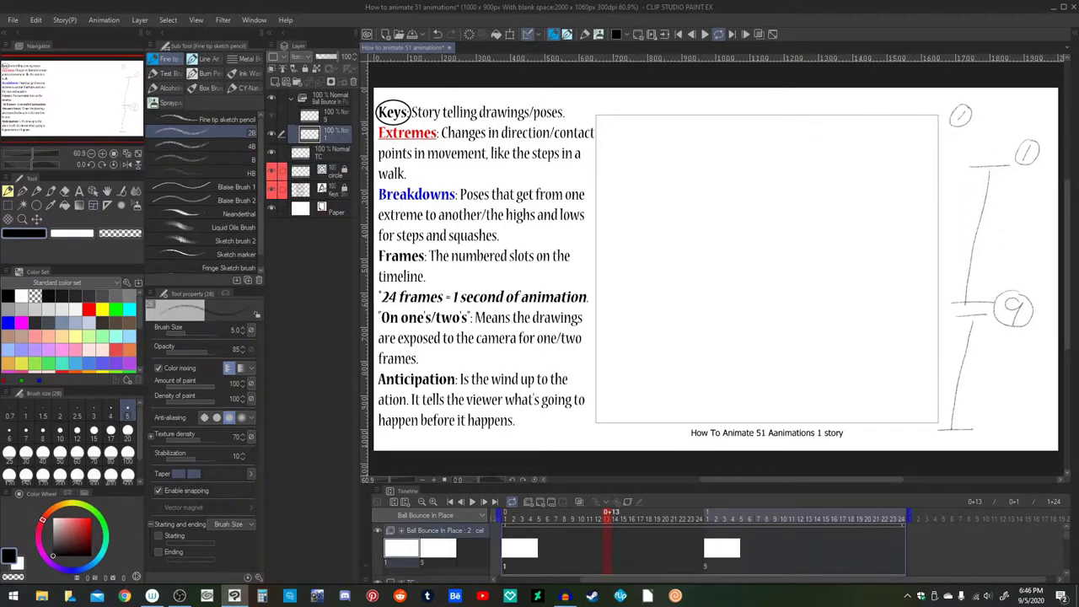
mouse_move(757, 386)
mouse_down()
mouse_move(776, 392)
mouse_move(759, 386)
mouse_move(745, 402)
mouse_move(754, 389)
mouse_move(781, 418)
mouse_move(747, 421)
mouse_move(745, 395)
mouse_up()
key(m)
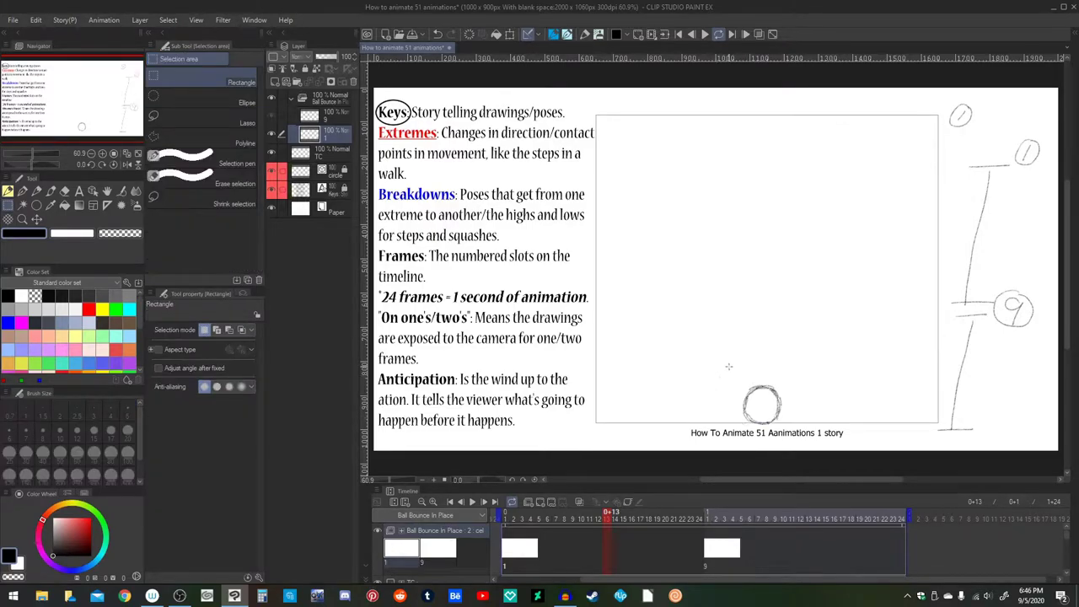
mouse_move(729, 367)
mouse_down()
mouse_move(762, 418)
mouse_move(795, 435)
mouse_up()
click(736, 387)
drag(735, 377, 762, 404)
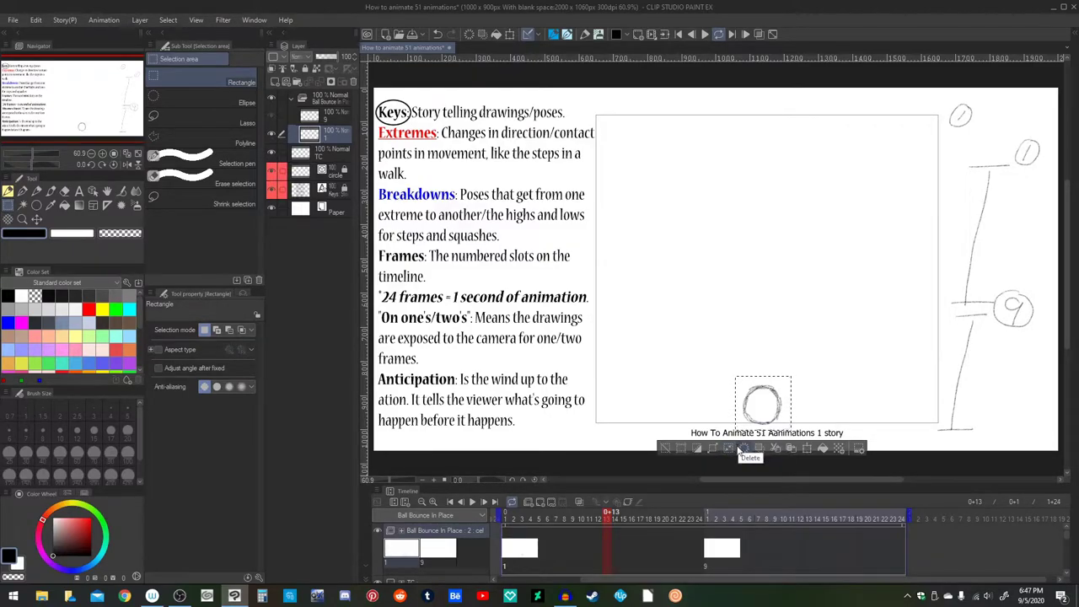
key(o)
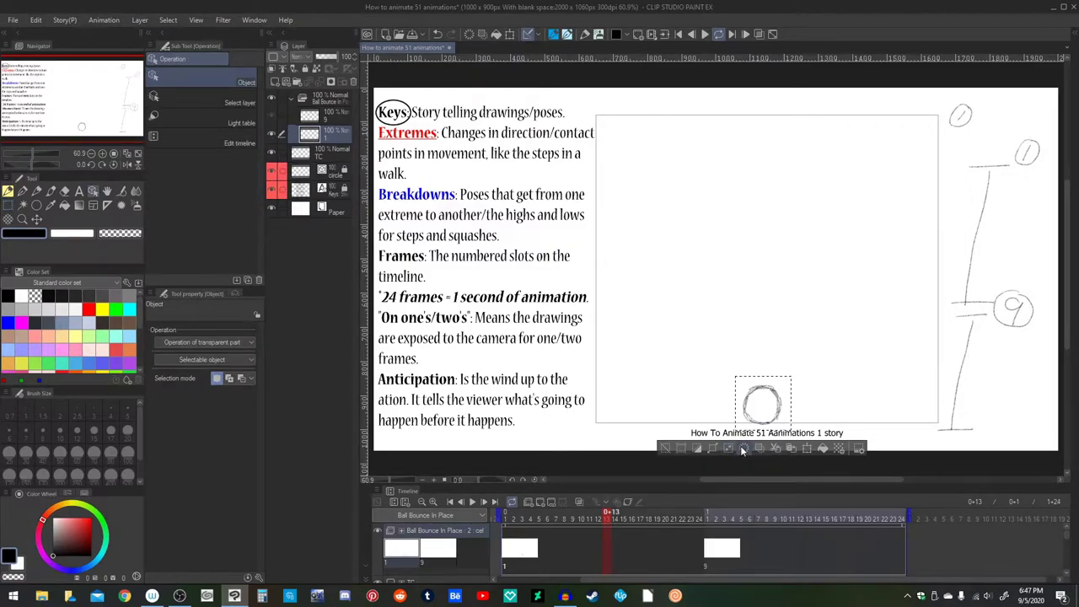
click(780, 415)
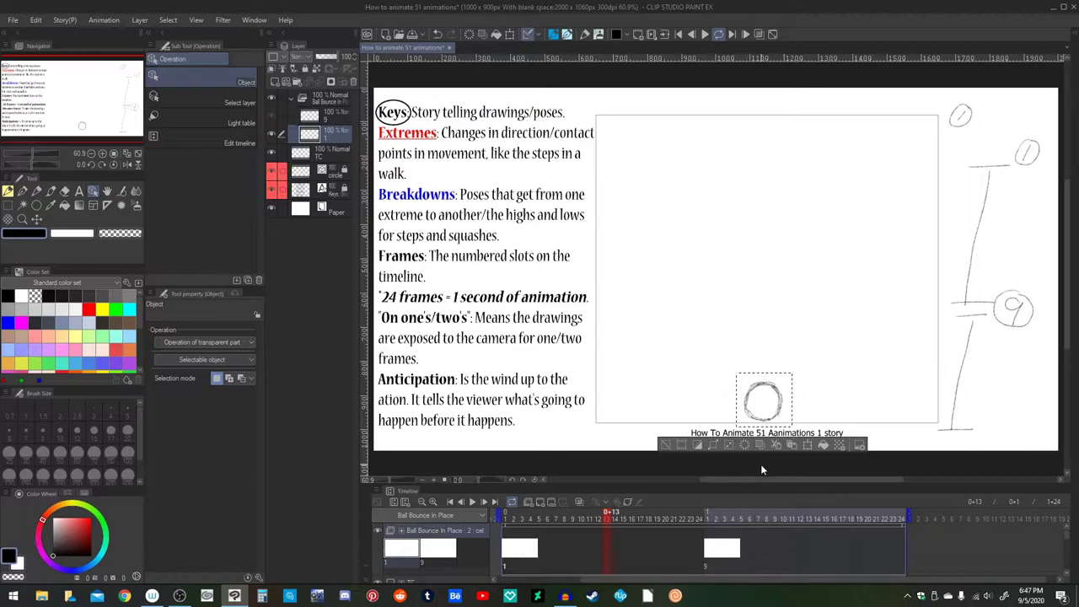
click(665, 445)
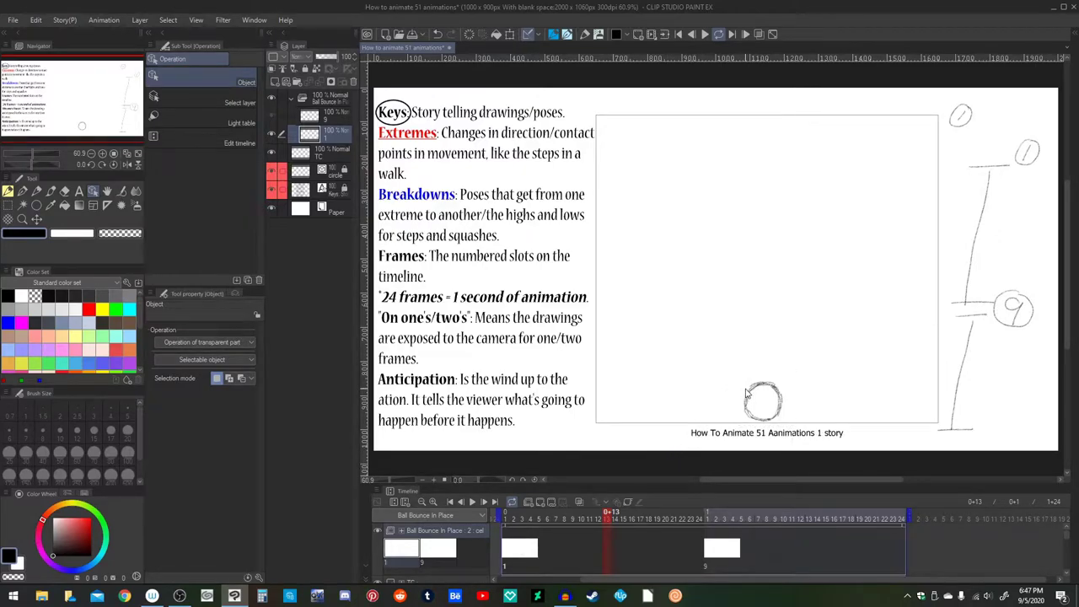
Step: Go to the frame-9 key cel and enable onion skin from the timeline options
key(p)
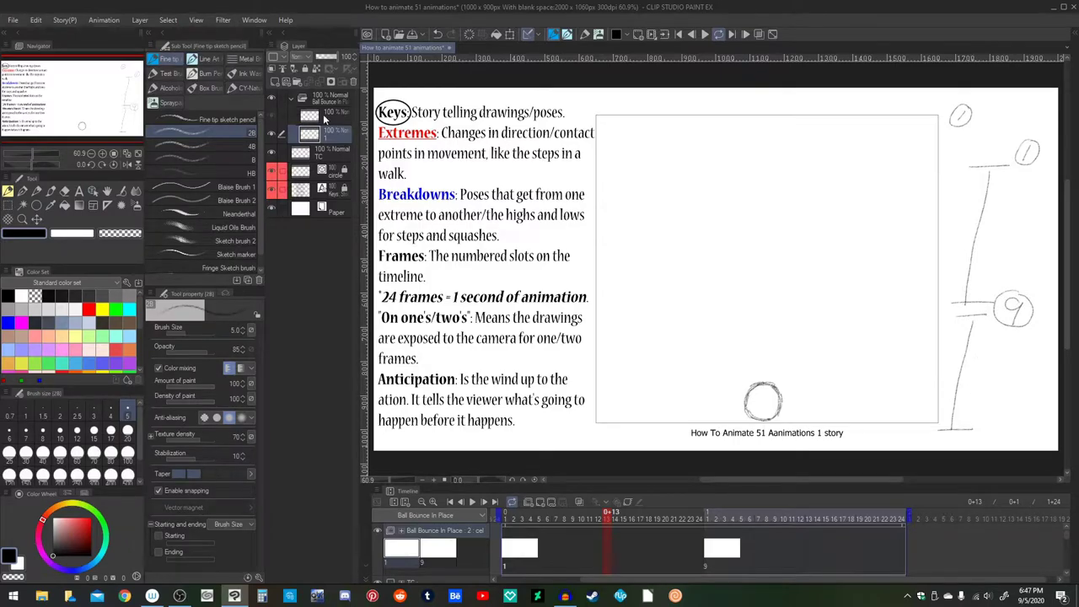
click(711, 518)
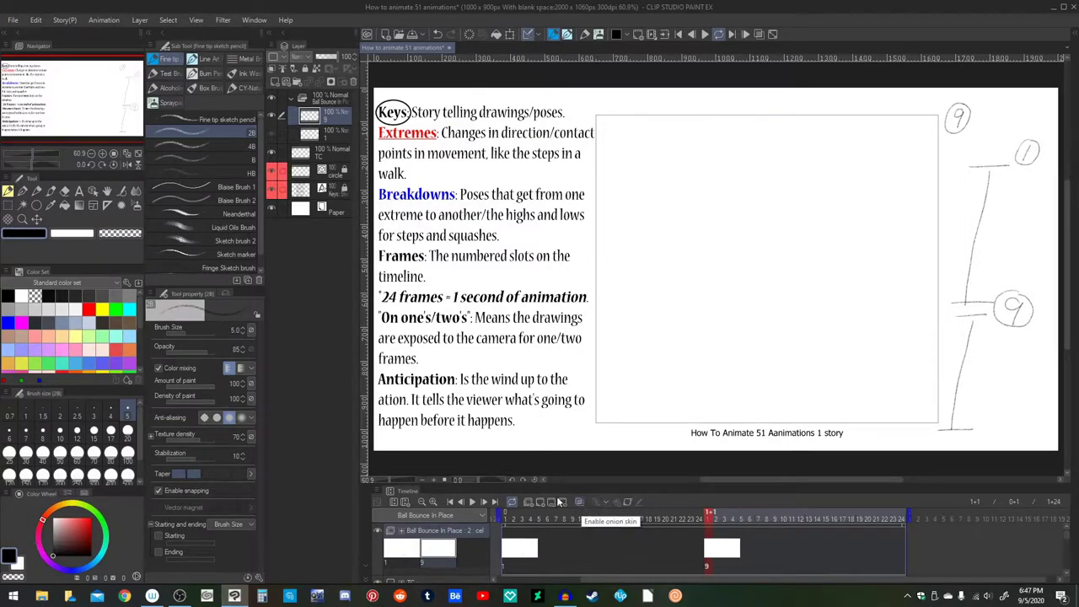
click(375, 491)
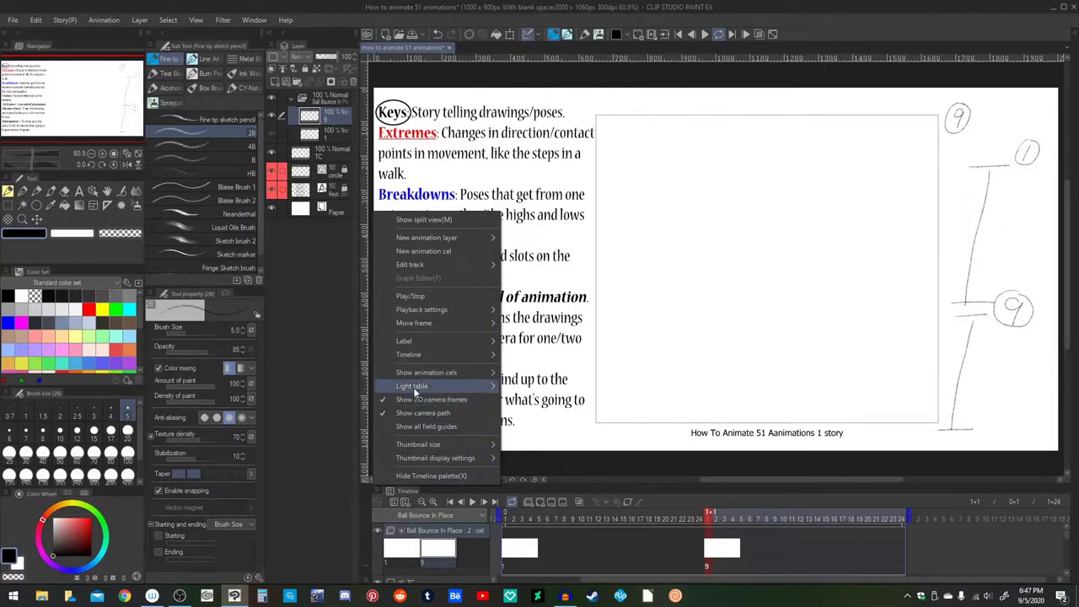
mouse_move(414, 372)
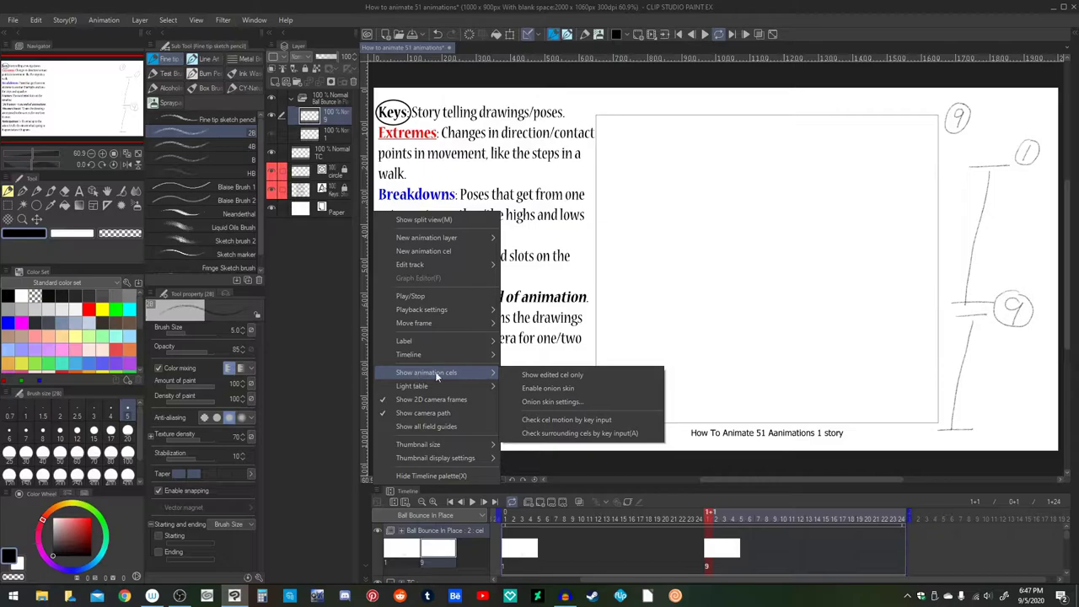
click(546, 388)
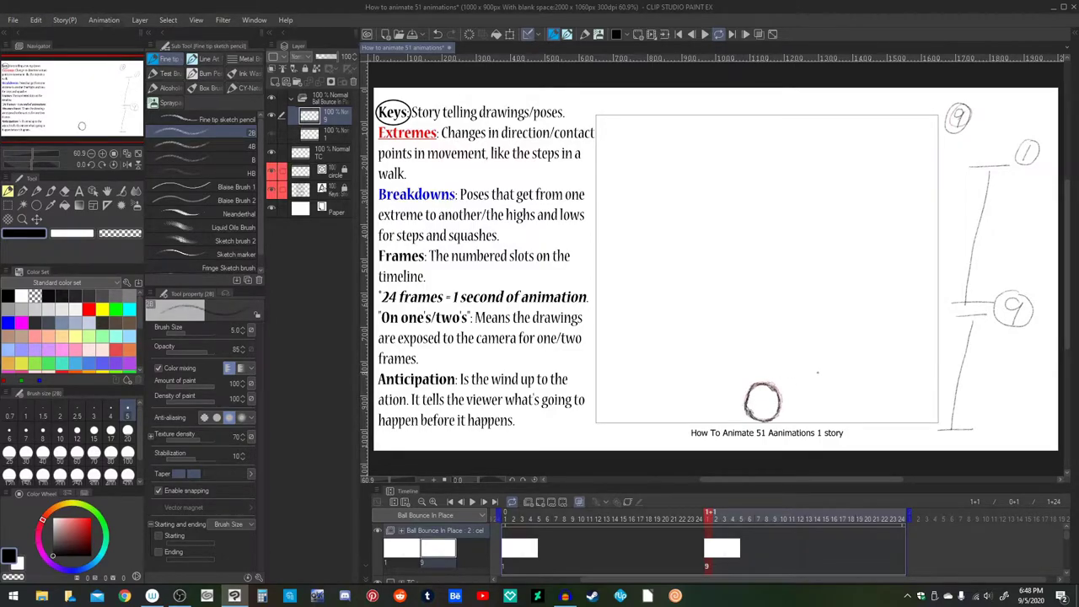
Step: Select cel 9's ball, nudge it up four times to the frame top, and deselect
key(m)
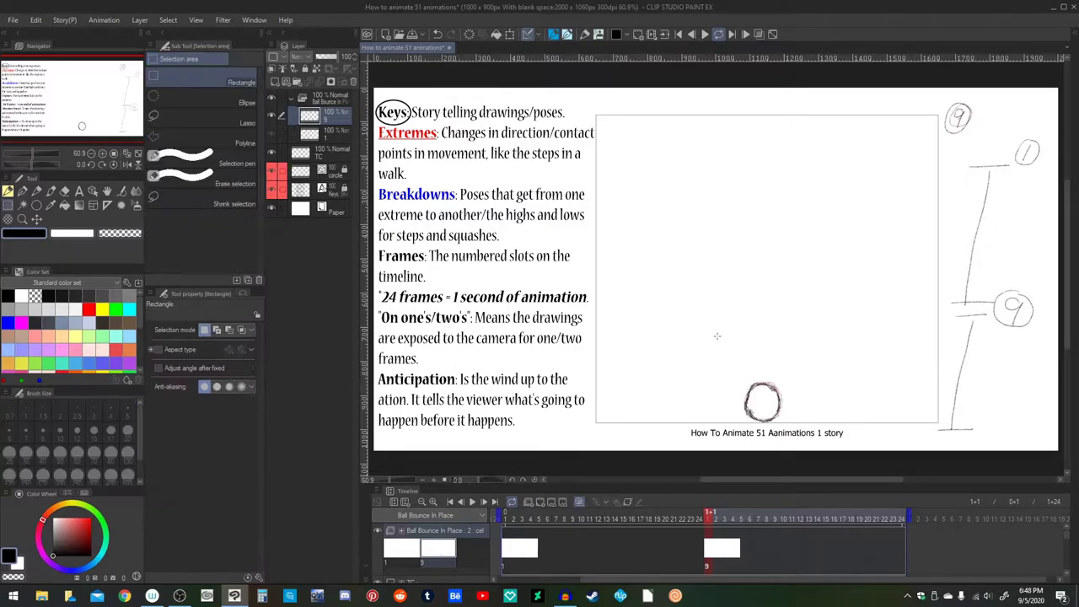
drag(722, 373, 808, 439)
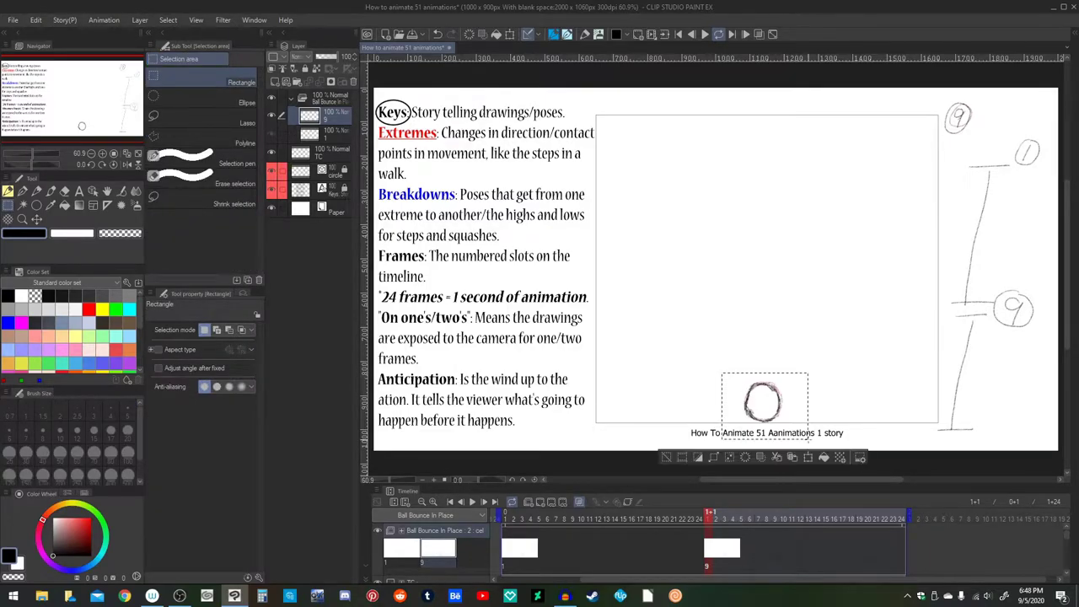
key(o)
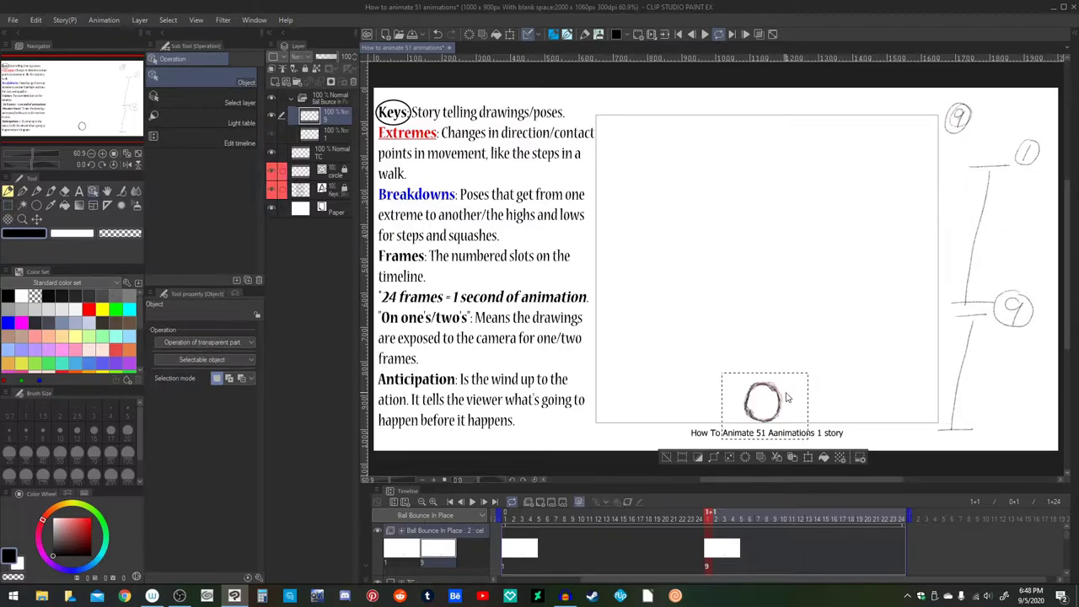
key(Up)
key(Up)
key(Up)
key(Up)
key(Up)
key(Up)
key(Up)
key(Up)
key(Up)
key(Up)
key(Up)
key(Up)
key(Up)
key(Up)
key(Up)
key(Up)
key(Up)
key(Up)
key(Up)
key(Up)
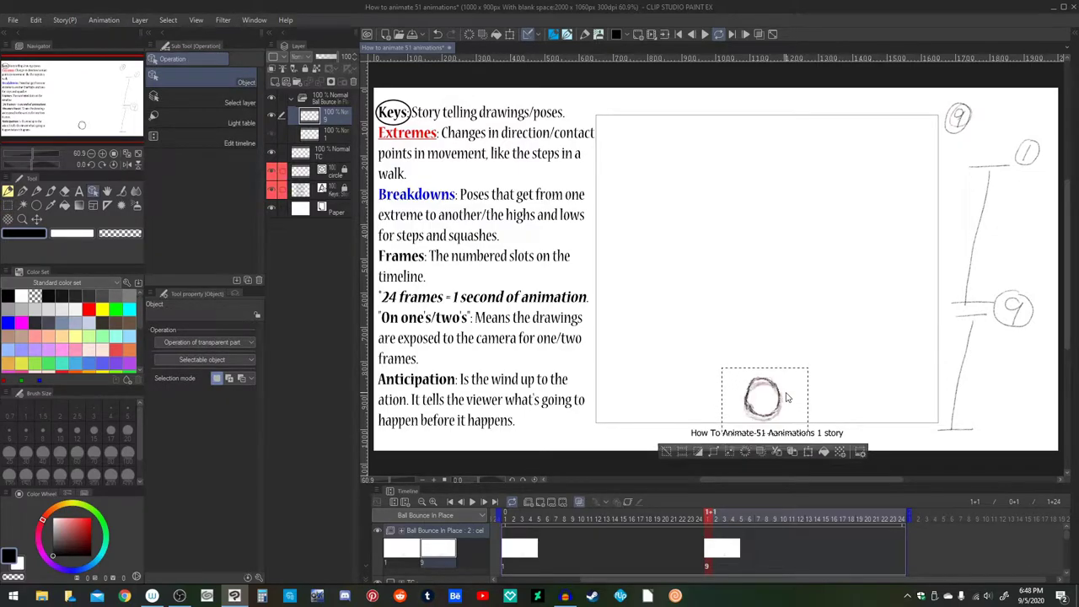
key(Up)
key(Up)
key(Up)
key(Up)
key(Up)
key(Up)
key(Up)
key(Up)
key(Up)
key(Up)
key(Up)
key(Up)
key(Up)
key(Up)
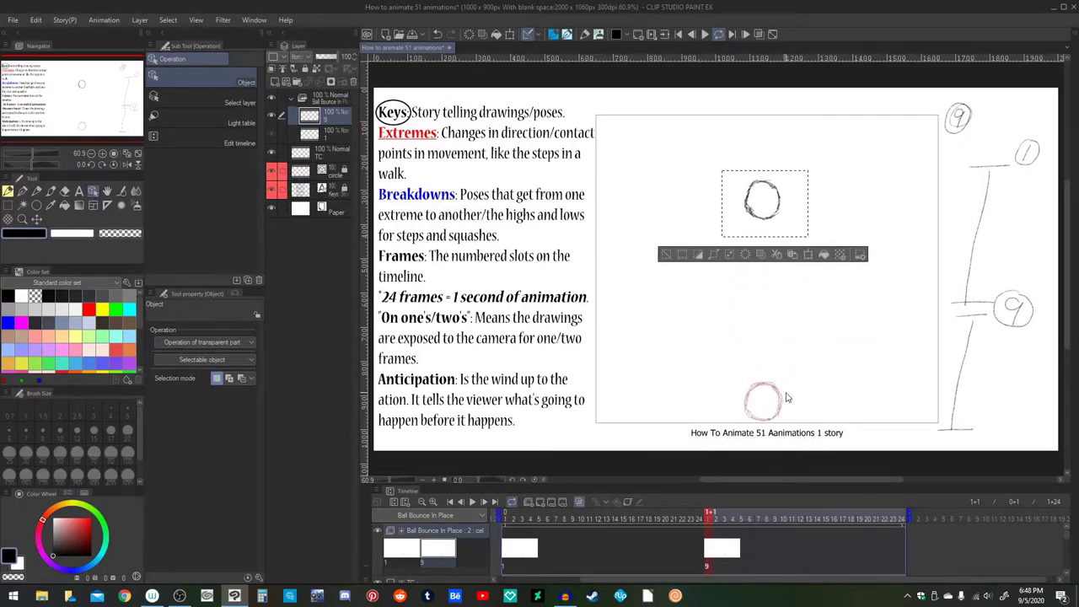
key(Up)
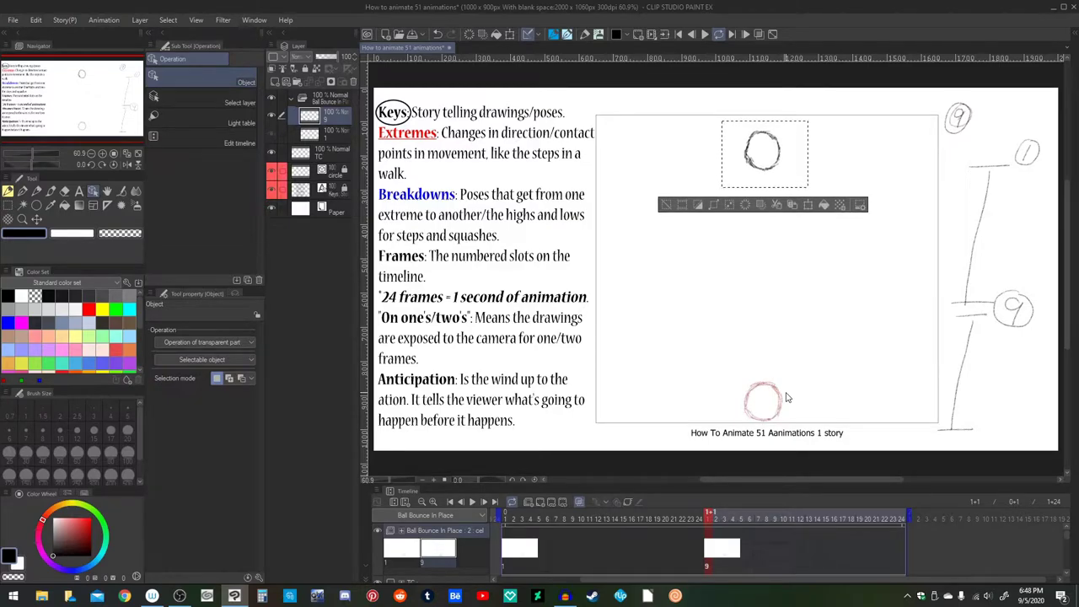
key(Up)
key(Up)
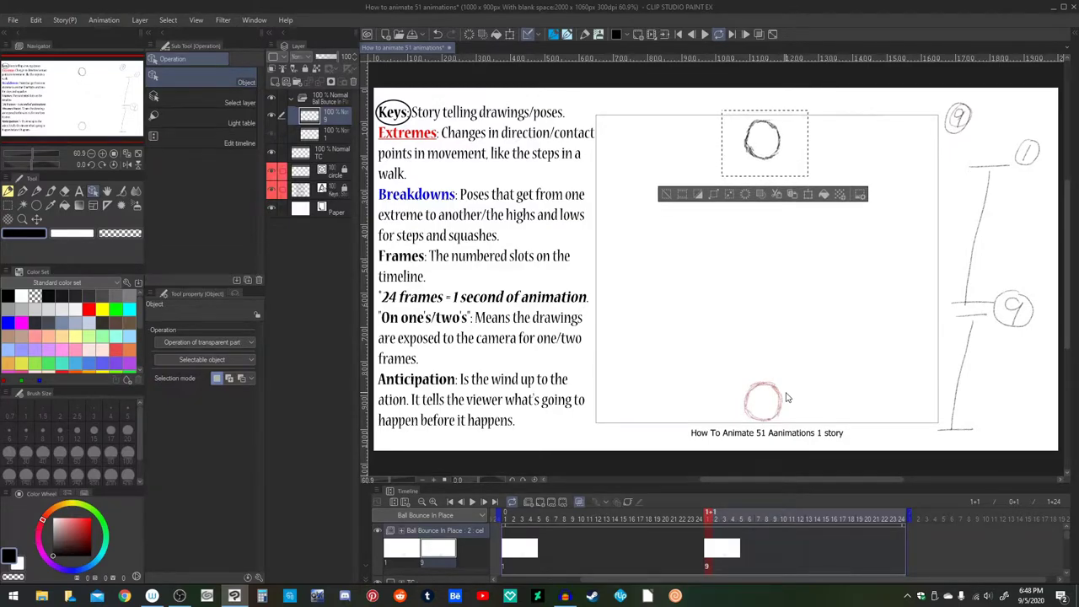
click(665, 197)
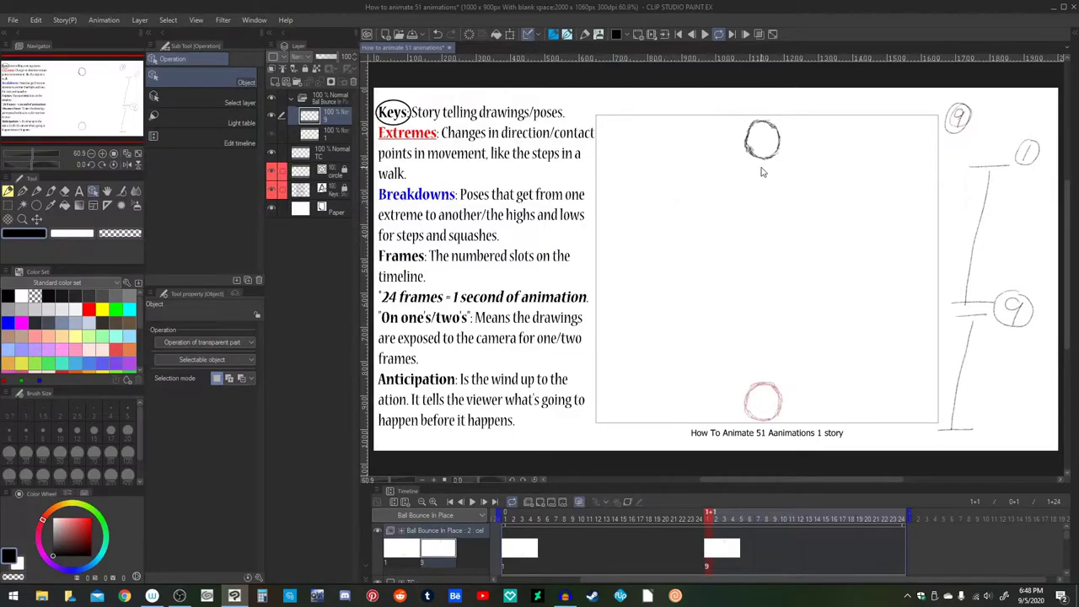
Step: Turn off onion skin and compare frame 22's bottom ball with the top-ball key
click(580, 502)
click(685, 547)
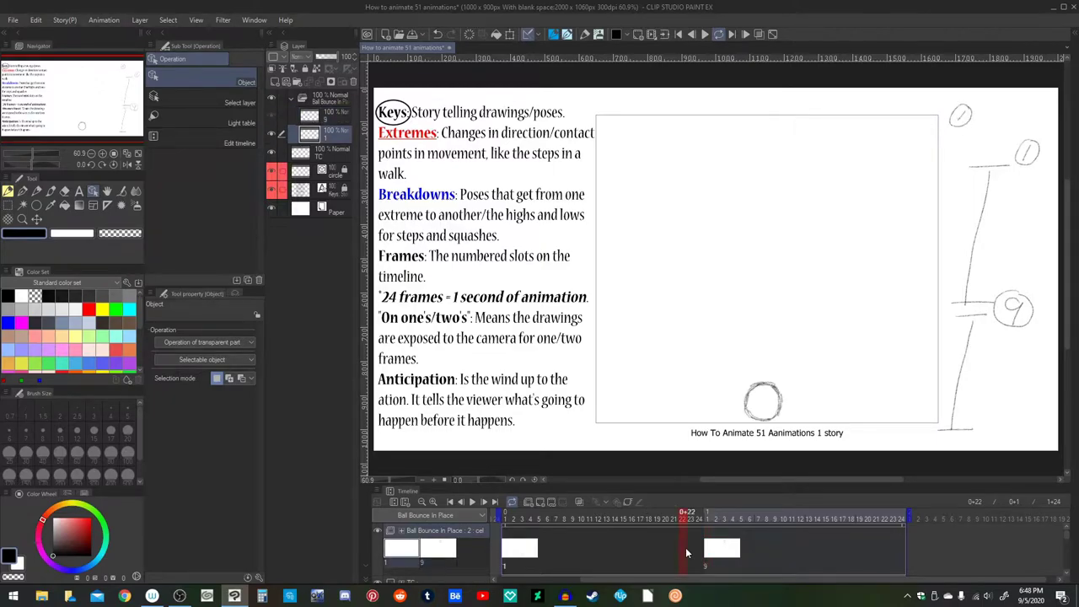
key(p)
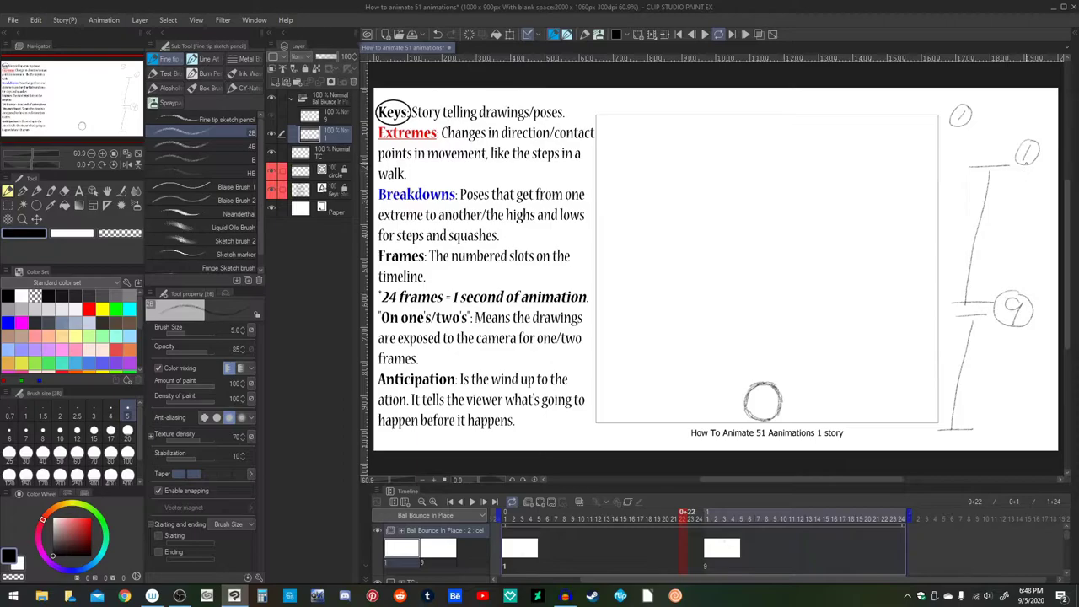
click(717, 566)
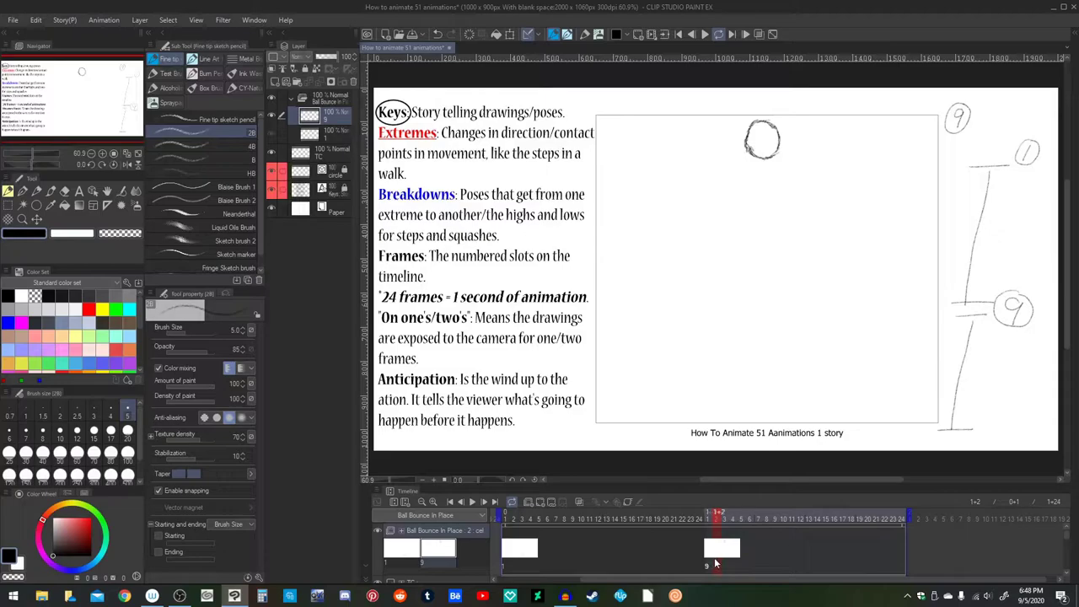
Step: Expose cel 1 at frame 19, then select the TC layer
click(858, 552)
right_click(858, 553)
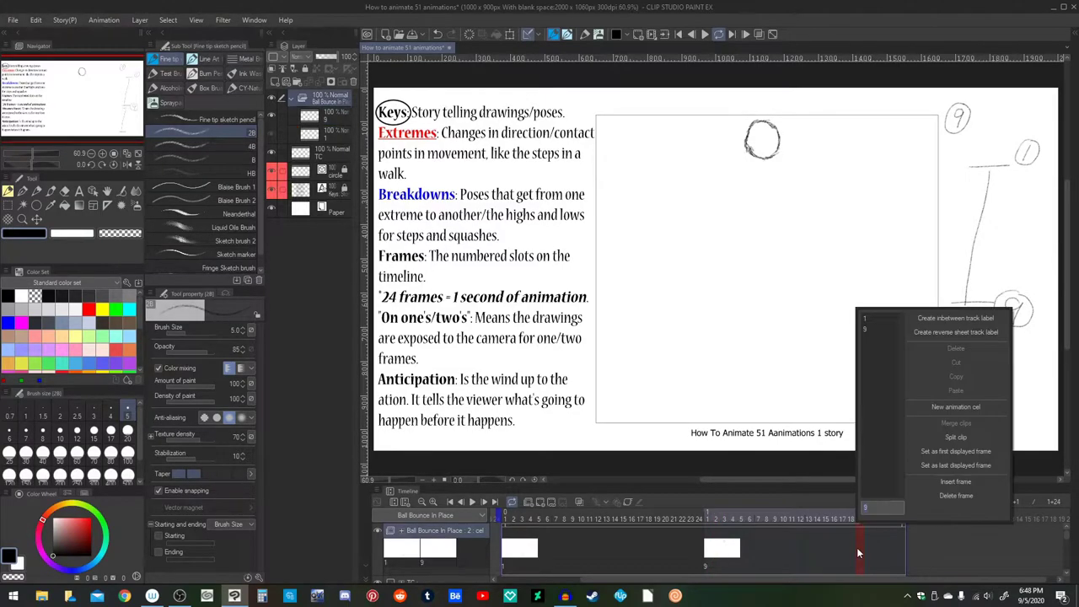
click(871, 322)
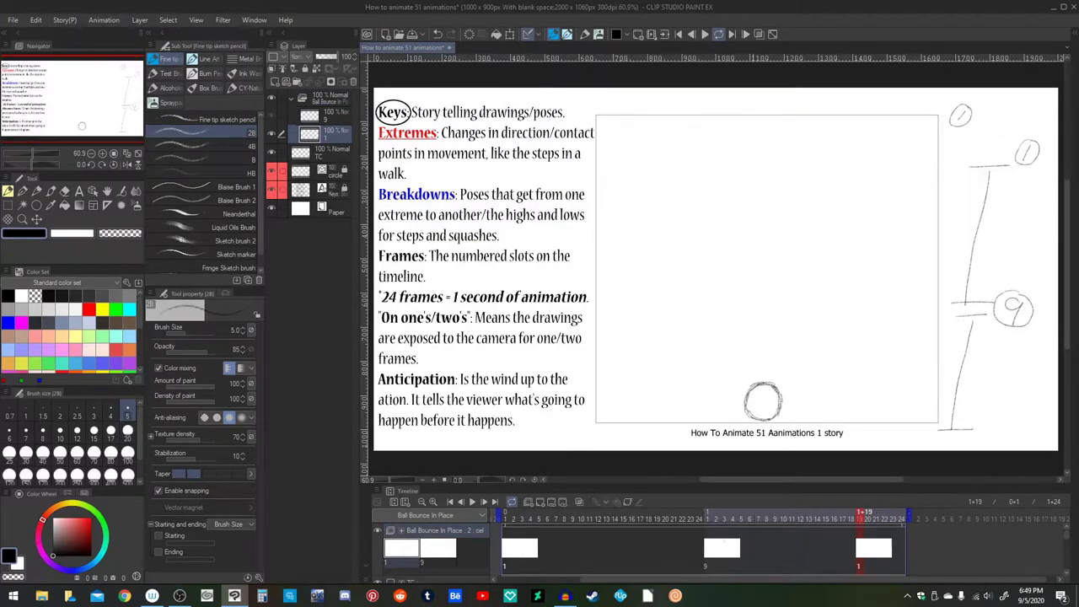
click(325, 152)
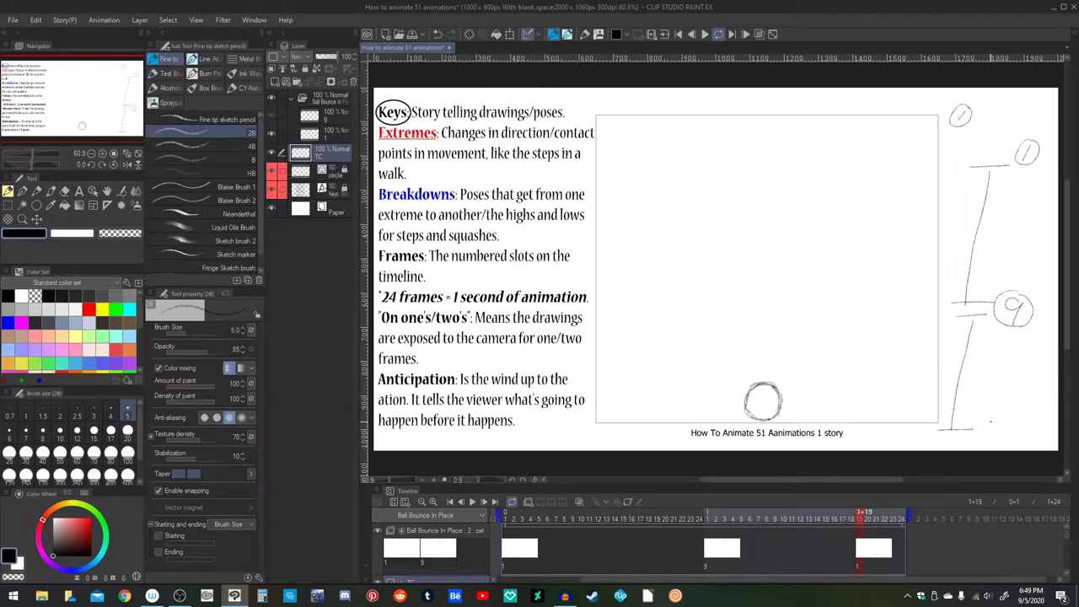
Step: Write Start by the top key and End by the bottom key, and add a tick labelled 5
mouse_move(992, 417)
mouse_down()
mouse_move(979, 438)
mouse_move(998, 430)
mouse_move(994, 416)
mouse_up()
mouse_move(1013, 123)
mouse_down()
mouse_move(1004, 137)
mouse_move(1057, 124)
mouse_up()
mouse_move(1010, 428)
mouse_down()
mouse_move(1007, 441)
mouse_move(1020, 426)
mouse_up()
drag(1008, 434, 1037, 447)
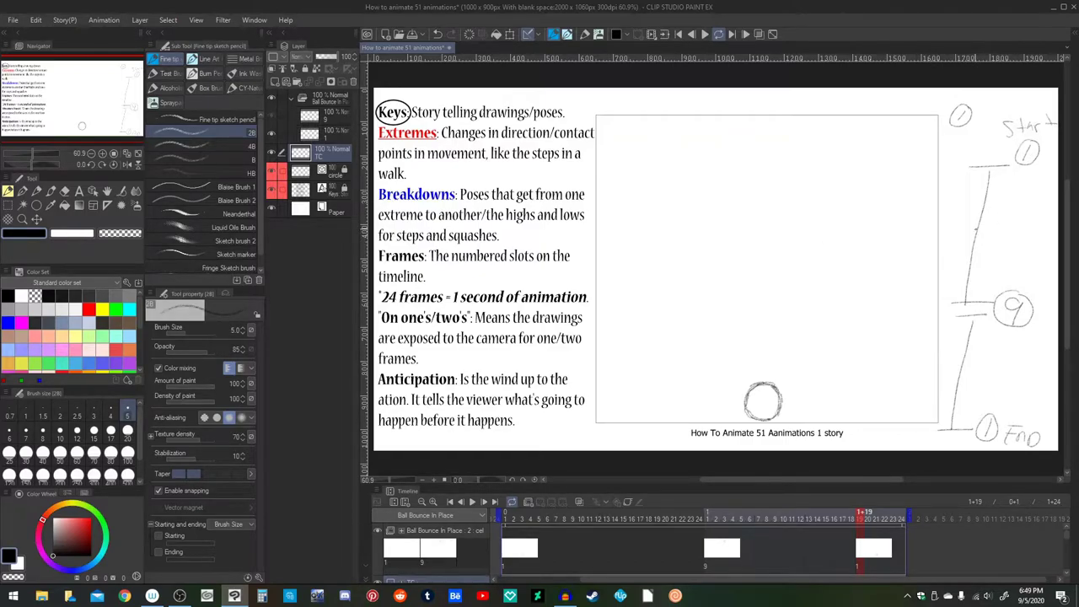
drag(977, 228, 999, 229)
mouse_move(1017, 218)
mouse_down()
mouse_move(1028, 217)
mouse_move(1012, 236)
mouse_move(1019, 245)
mouse_up()
Step: Add three more chart ticks, label one 4, and draw two curved spacing marks near the top
drag(986, 199, 1000, 197)
drag(972, 271, 986, 270)
drag(1015, 193, 1025, 201)
drag(1021, 194, 1022, 206)
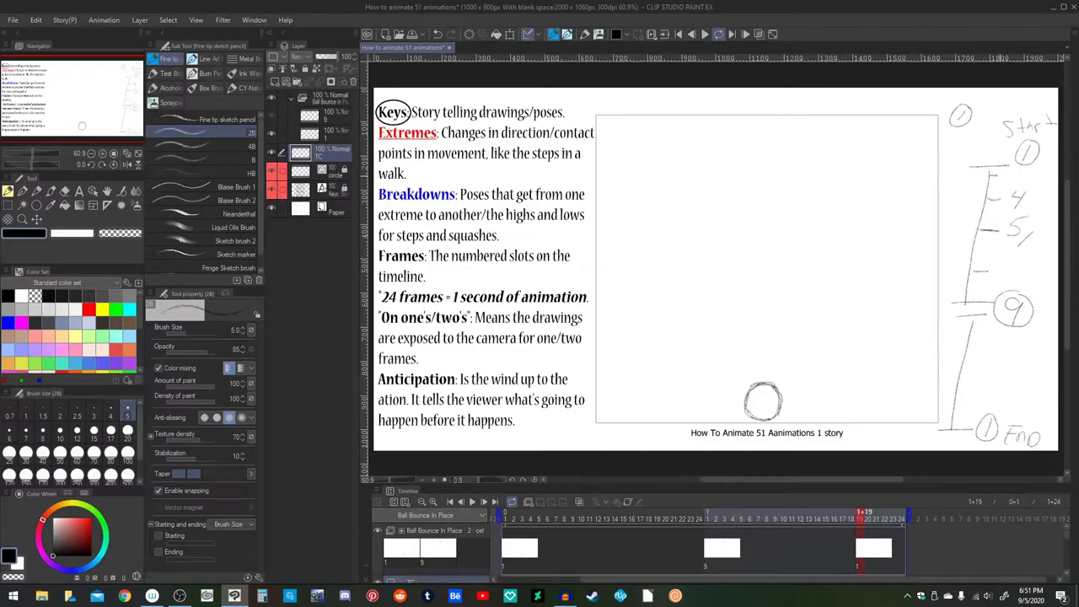
mouse_move(990, 182)
mouse_down()
mouse_move(1013, 177)
mouse_move(1013, 188)
mouse_move(981, 184)
mouse_move(997, 170)
mouse_up()
mouse_move(975, 168)
mouse_down()
mouse_move(964, 187)
mouse_move(980, 202)
mouse_up()
drag(980, 201, 970, 232)
Step: Add a new animation cel named 5 at frame 13
click(732, 553)
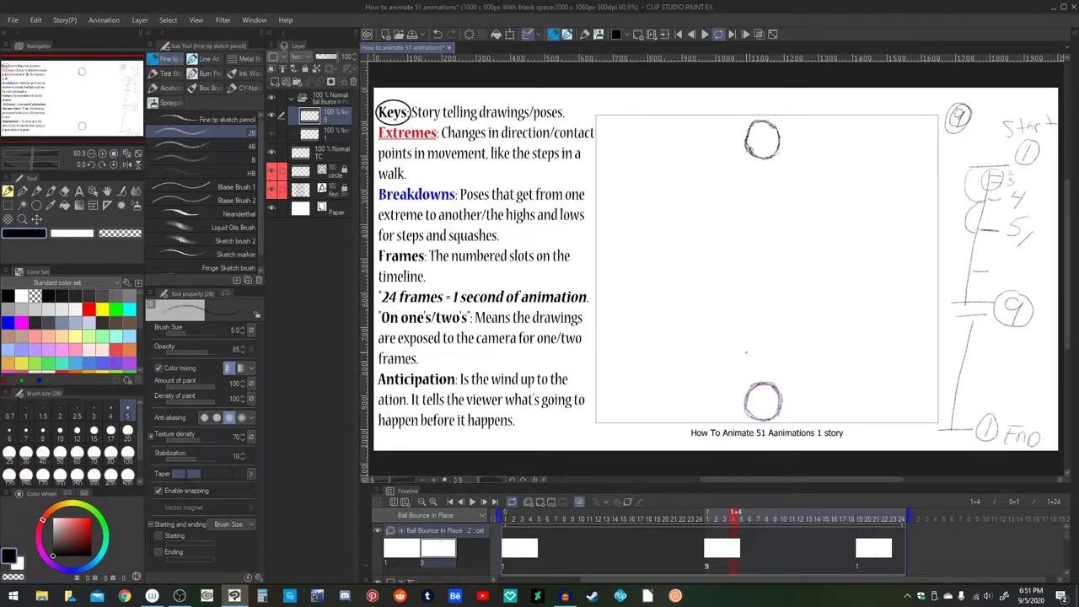
click(609, 552)
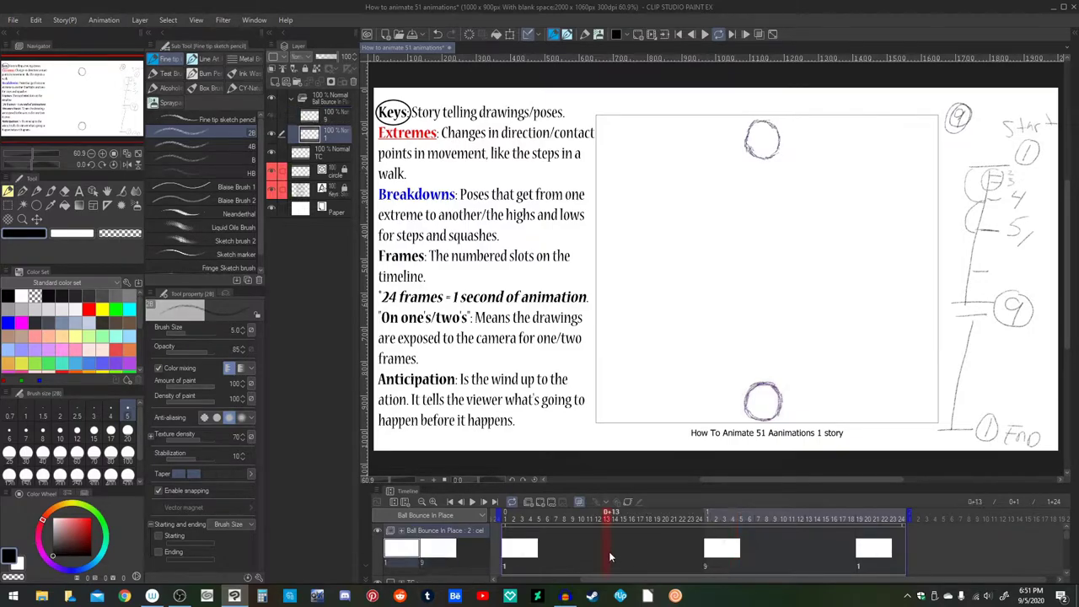
click(537, 501)
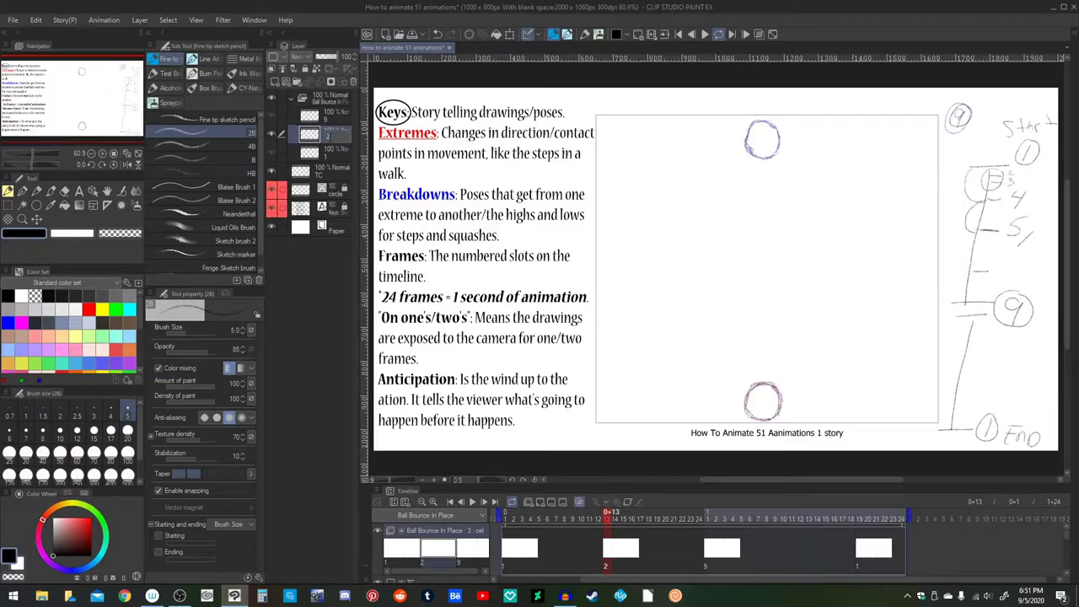
text(5)
key(Return)
Step: Trace the ball outline onto cel 5 and ready it for moving
drag(745, 386, 773, 387)
mouse_move(764, 422)
mouse_down()
mouse_move(778, 405)
mouse_move(778, 393)
mouse_move(765, 420)
mouse_move(764, 236)
mouse_move(758, 258)
mouse_up()
key(o)
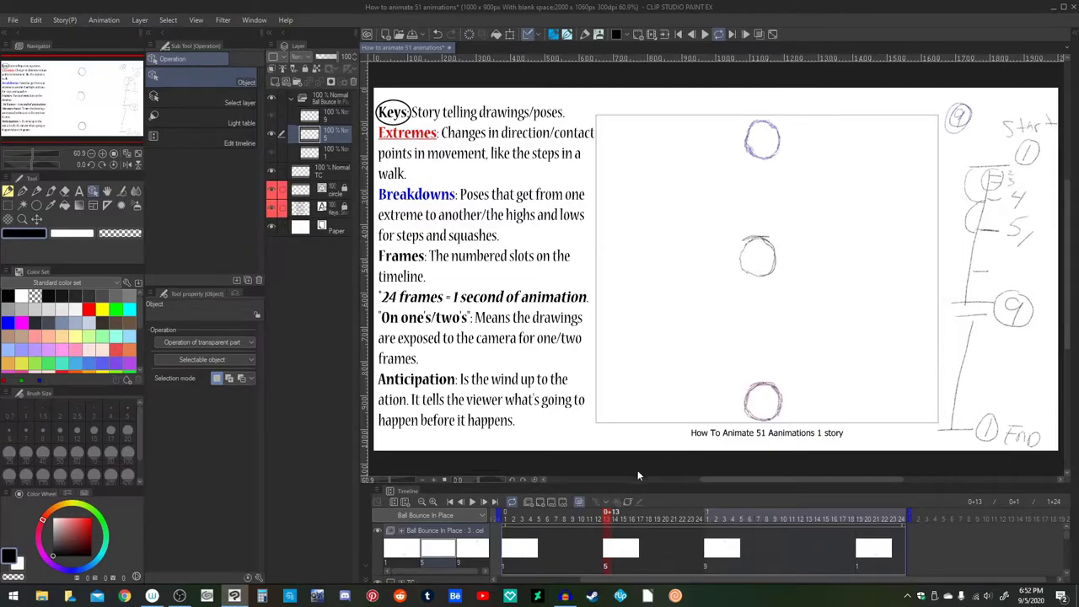
Step: With onion skin off, scrub frames 10–16 to check the bounce, then re-enable onion skin
click(580, 502)
click(580, 501)
click(582, 519)
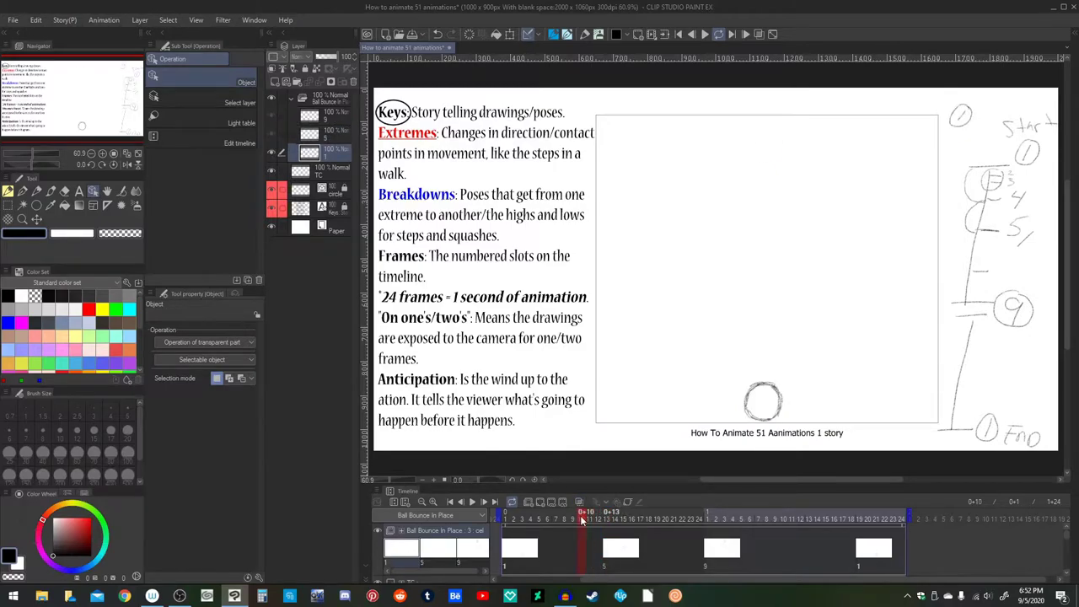
drag(582, 518, 681, 542)
drag(615, 542, 644, 549)
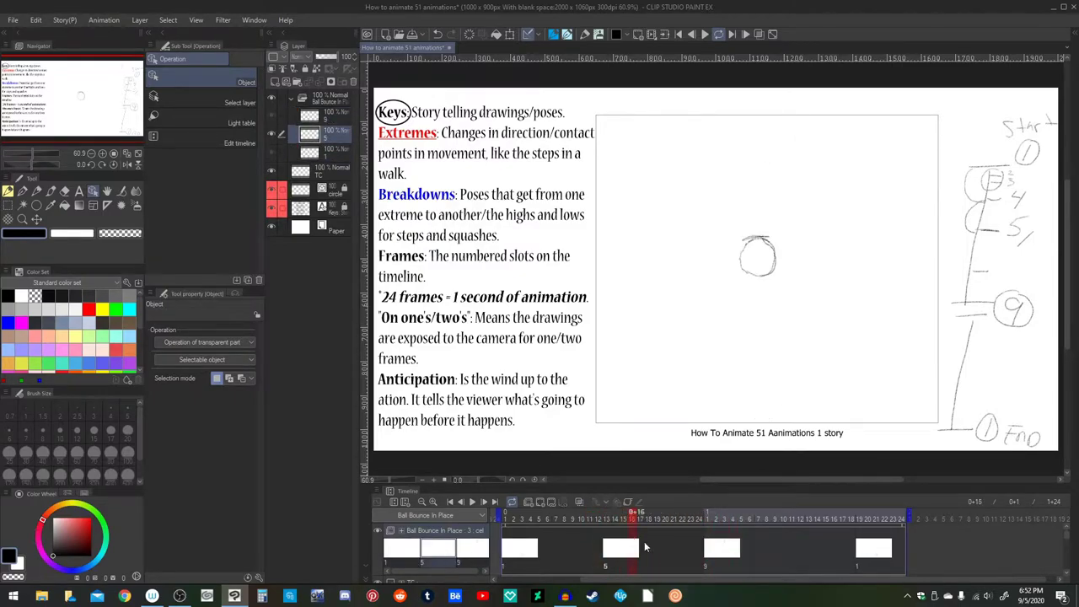
click(582, 501)
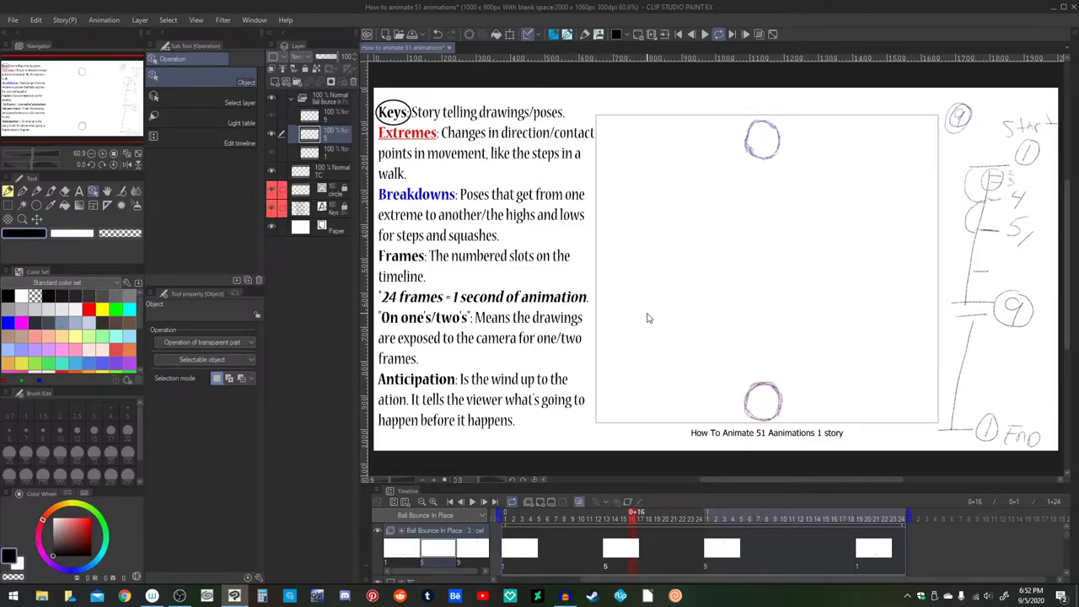
key(p)
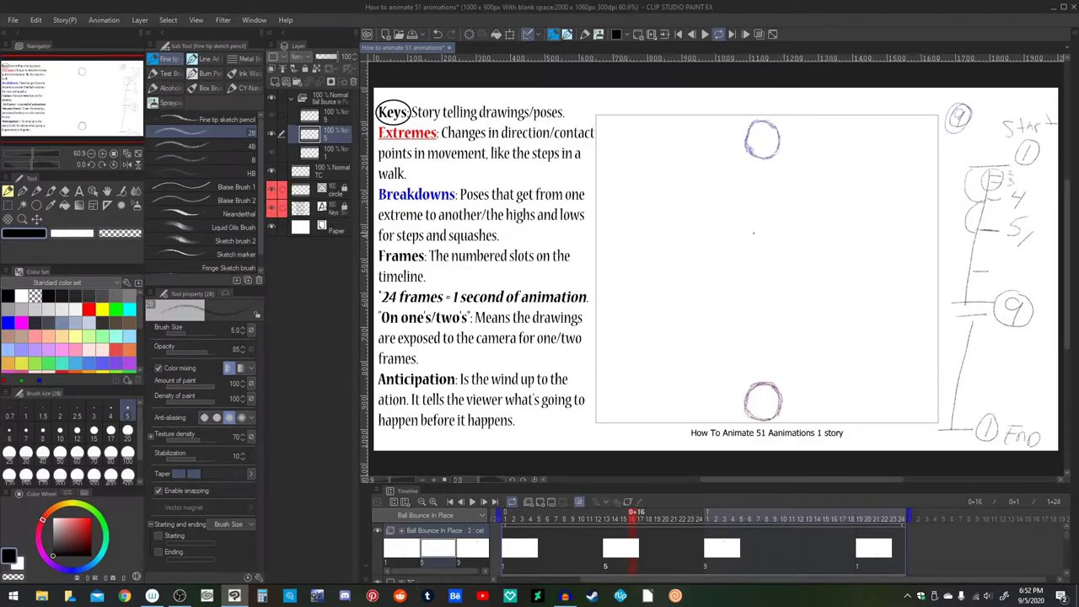
Step: Sketch the middle ball at the canvas centre, undoing the stray retrace and curved strokes
mouse_move(751, 231)
mouse_down()
mouse_move(765, 231)
mouse_move(747, 244)
mouse_move(748, 277)
mouse_move(762, 286)
mouse_move(769, 273)
mouse_up()
drag(765, 233, 773, 263)
mouse_move(826, 226)
mouse_down()
mouse_move(844, 267)
mouse_move(814, 258)
mouse_move(821, 237)
mouse_move(809, 263)
mouse_move(827, 266)
mouse_move(815, 240)
mouse_move(810, 268)
mouse_move(849, 261)
mouse_move(828, 225)
mouse_move(811, 243)
mouse_up()
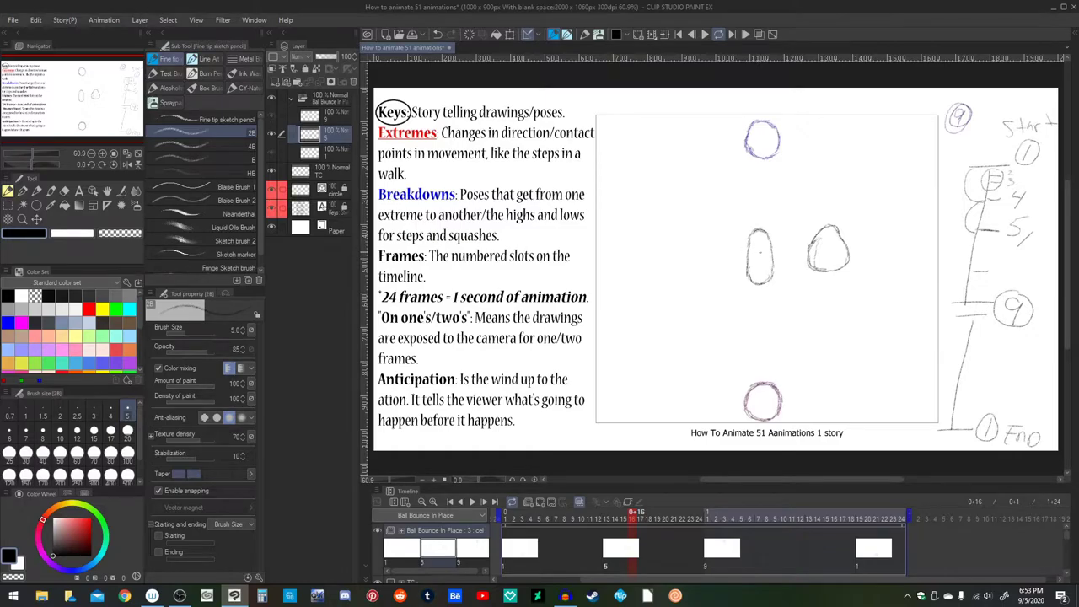
key(ctrl+z)
key(ctrl+z)
key(ctrl+z)
key(ctrl+z)
key(ctrl+z)
mouse_move(858, 263)
mouse_down()
mouse_move(842, 271)
mouse_move(819, 325)
mouse_move(838, 342)
mouse_up()
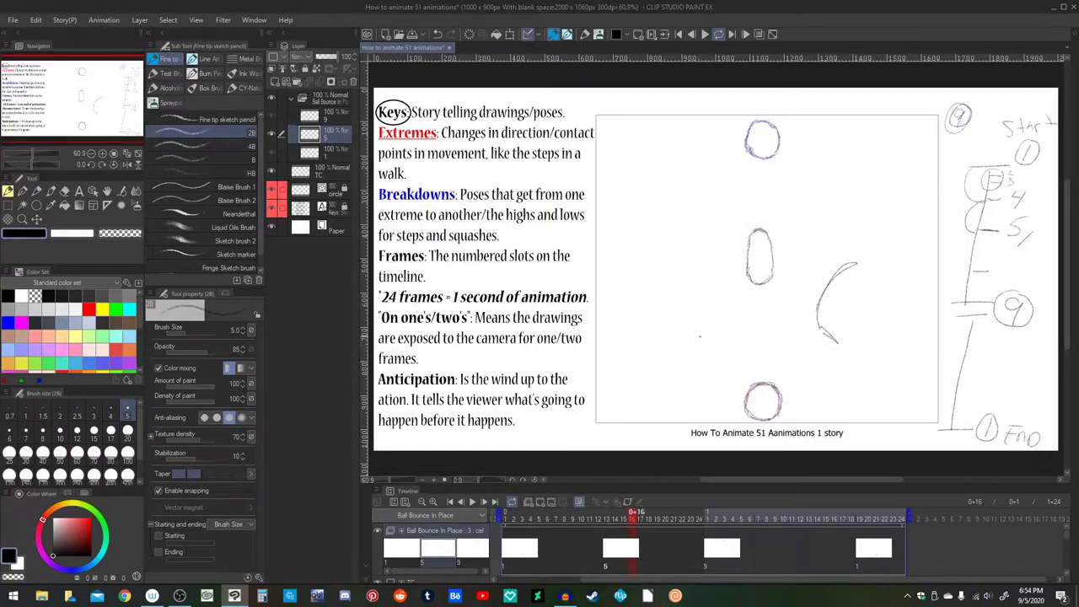
key(ctrl+z)
Step: Stretch the middle oval vertically and move it down with the Operation tool
key(o)
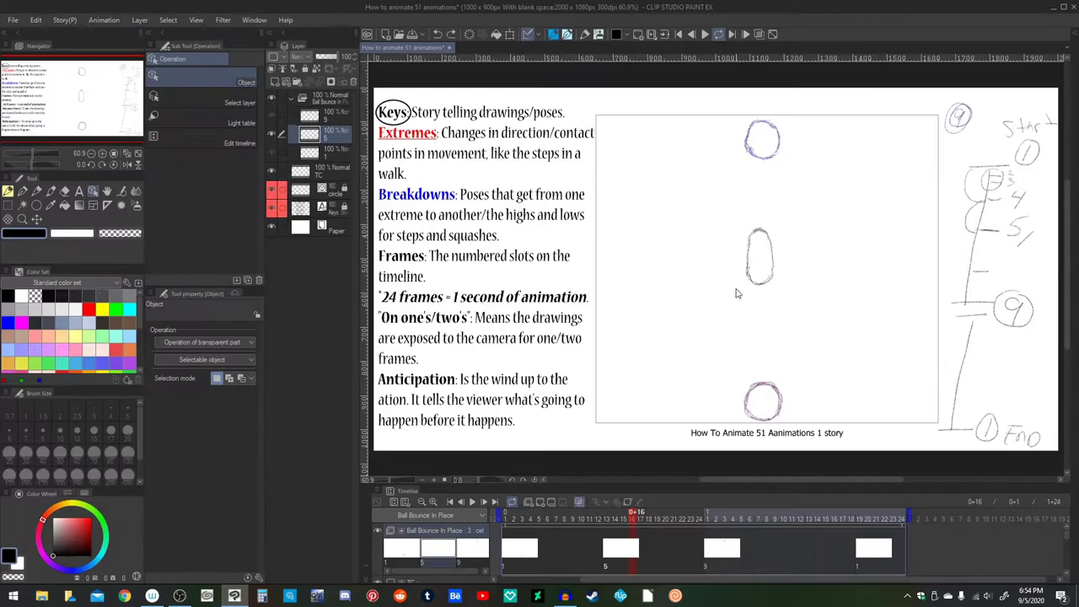
drag(762, 290, 743, 311)
key(p)
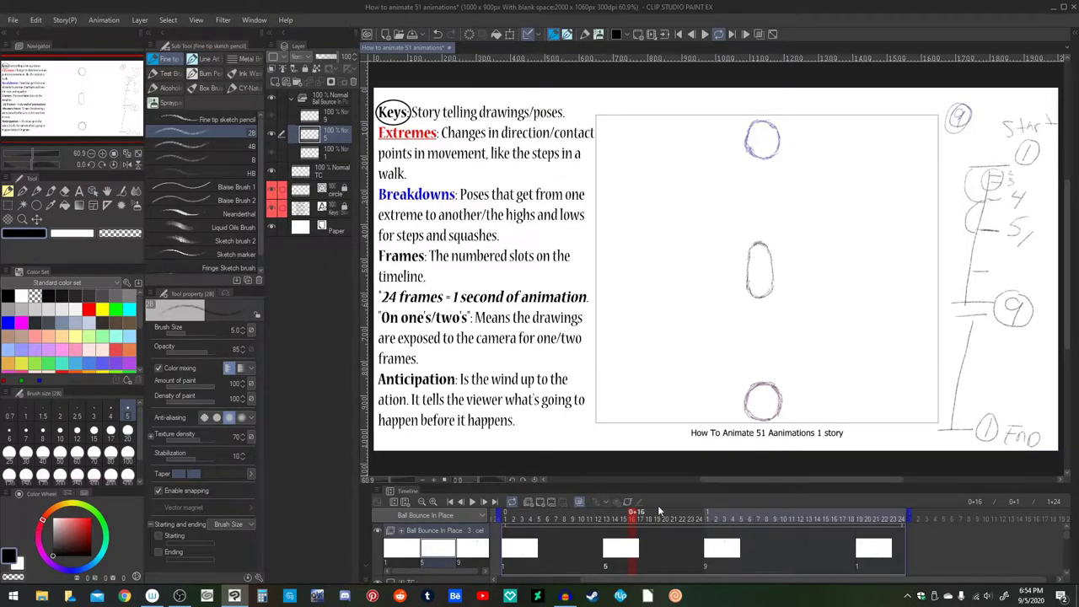
Step: With onion skin off, scrub frames 12 to 24 to review the in-between, then select the TC layer
click(580, 502)
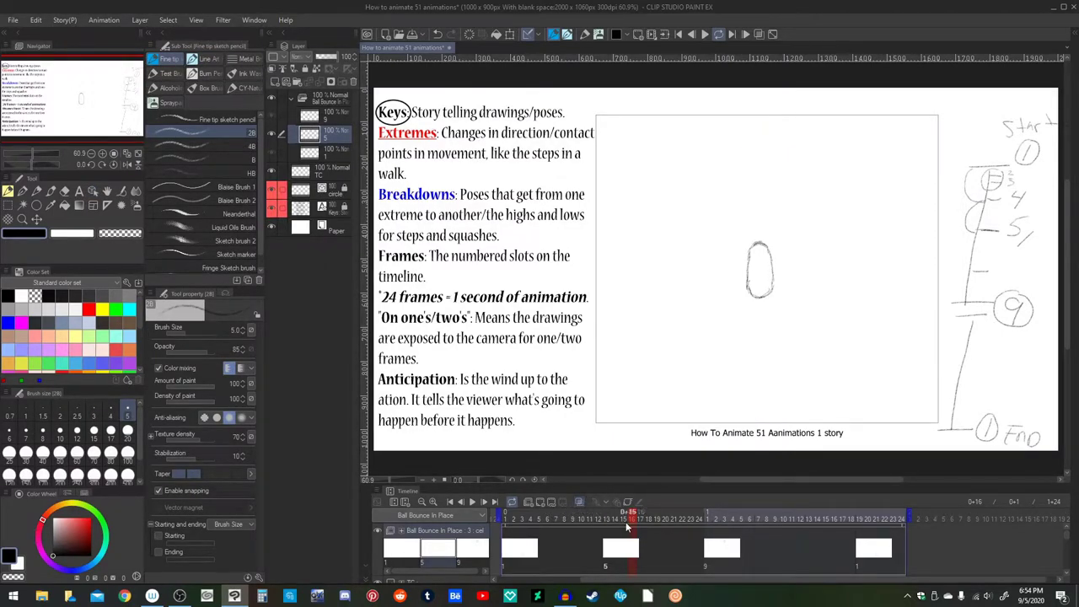
click(619, 520)
drag(619, 520, 798, 553)
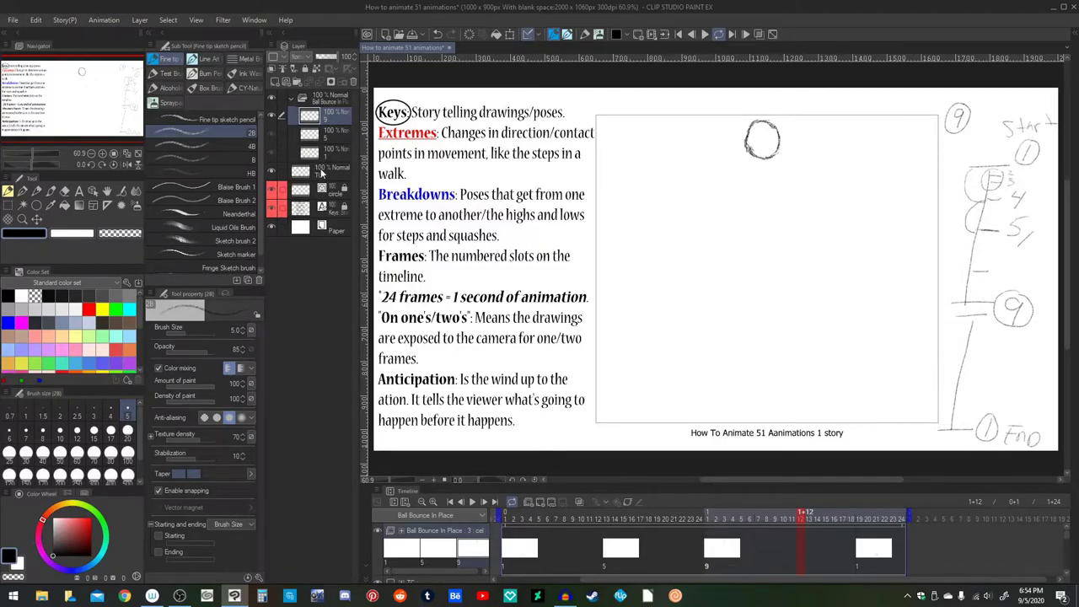
click(322, 171)
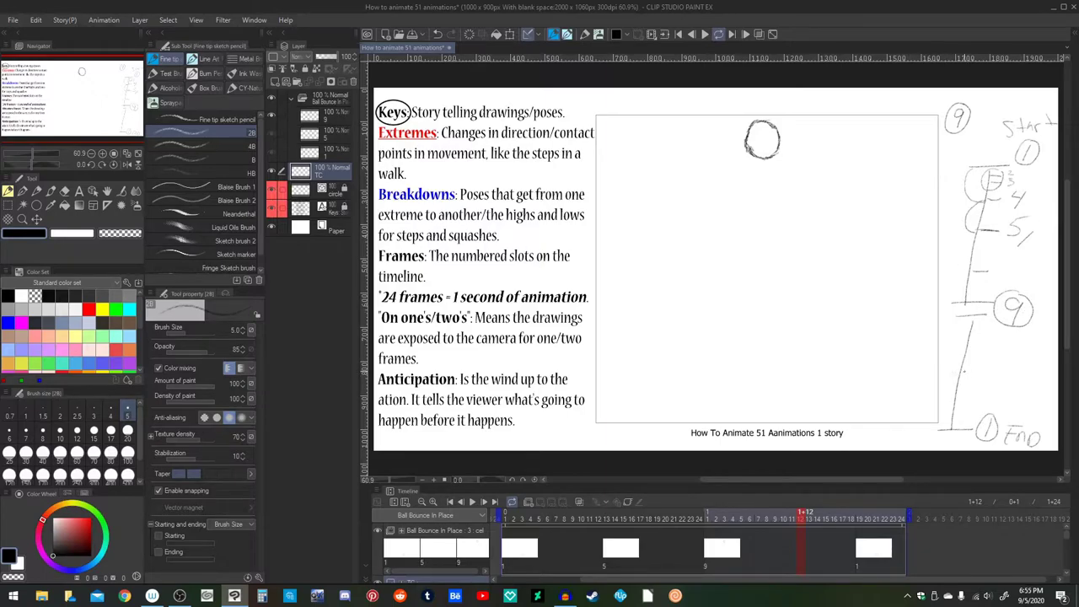
Step: Draw a tick labelled 13 on the timing chart between the circled 9 and End
drag(956, 373, 1020, 378)
Step: Create a blank animation cel at frame 12 and move it to frame 11
click(808, 552)
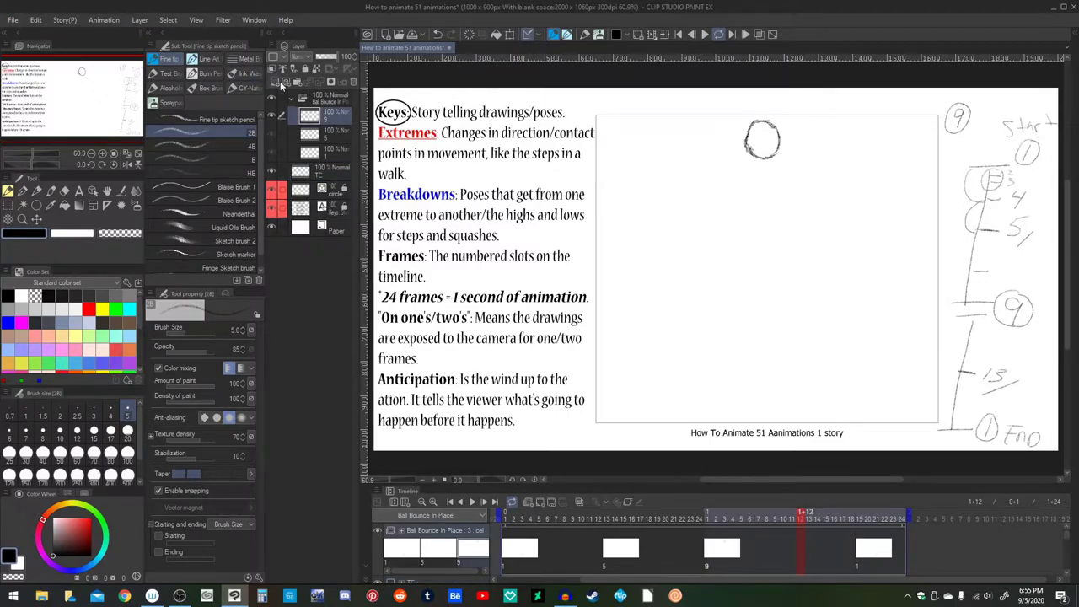
click(279, 82)
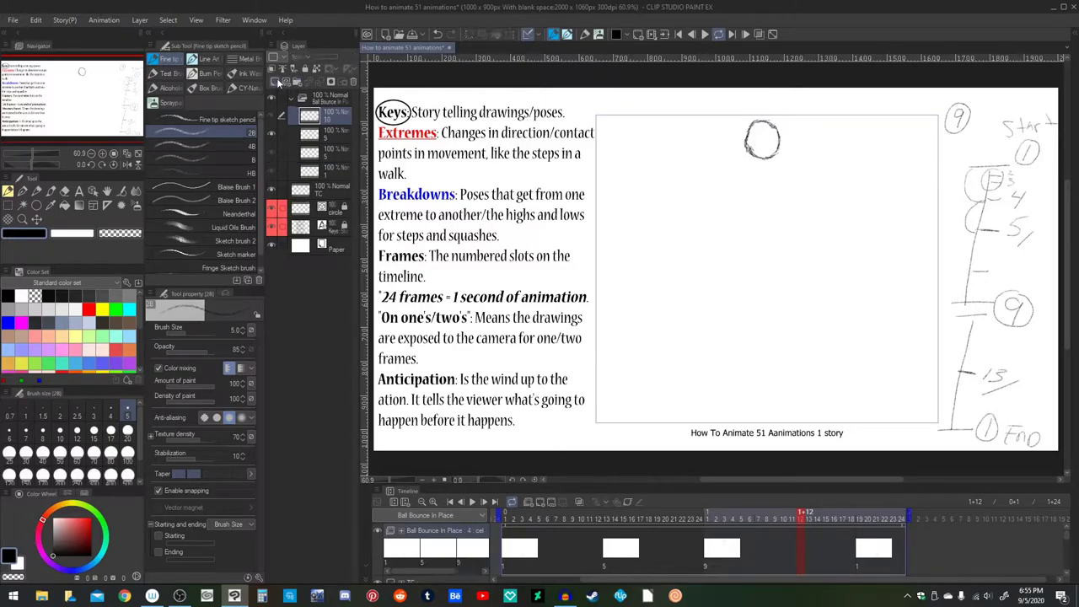
click(330, 82)
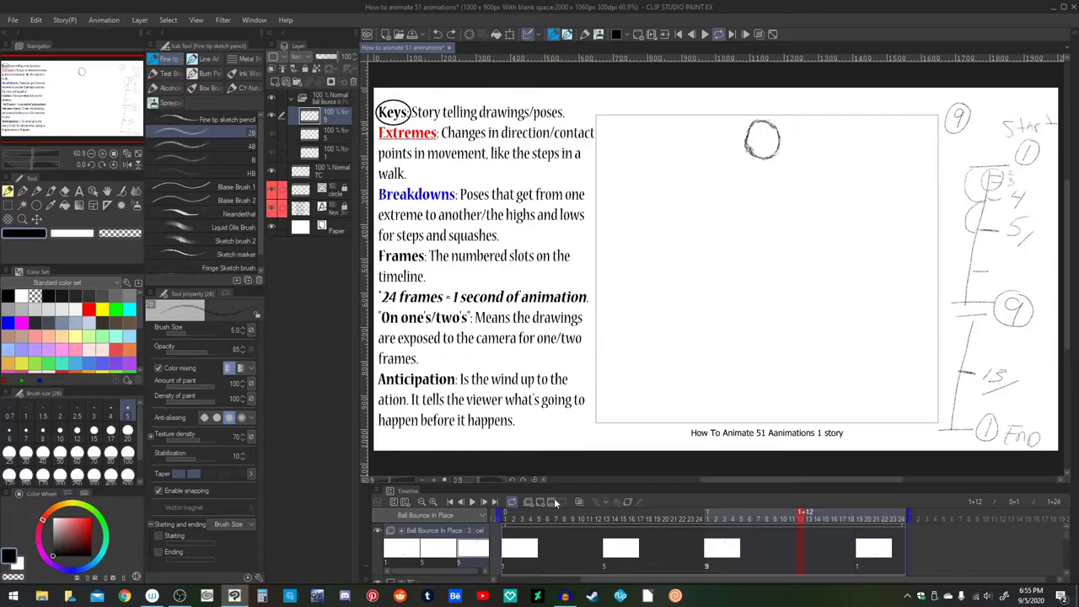
click(378, 490)
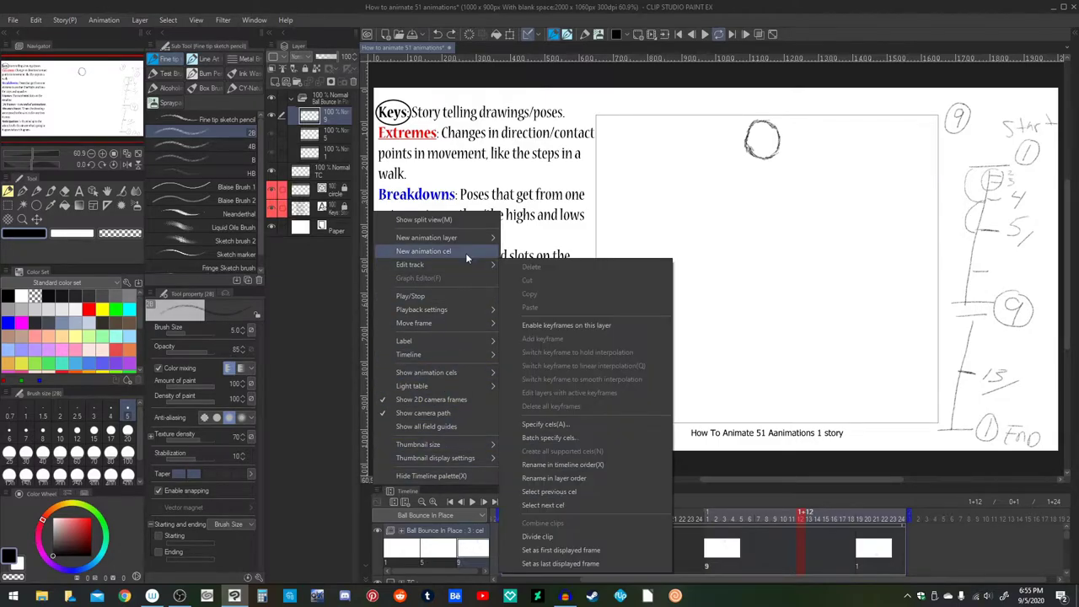
mouse_move(466, 240)
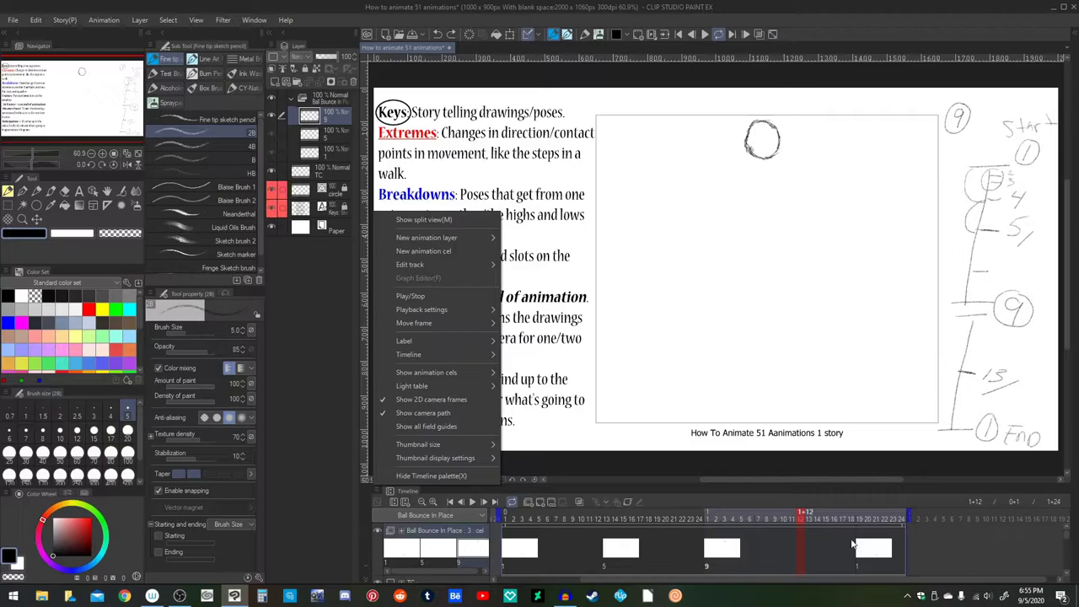
click(524, 527)
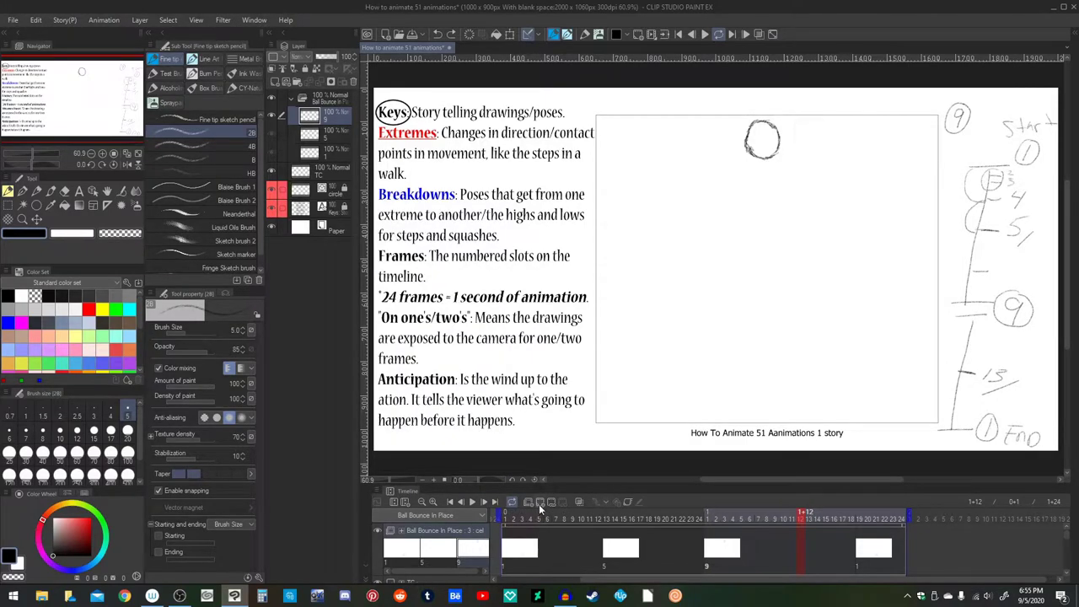
click(539, 504)
drag(799, 550, 786, 555)
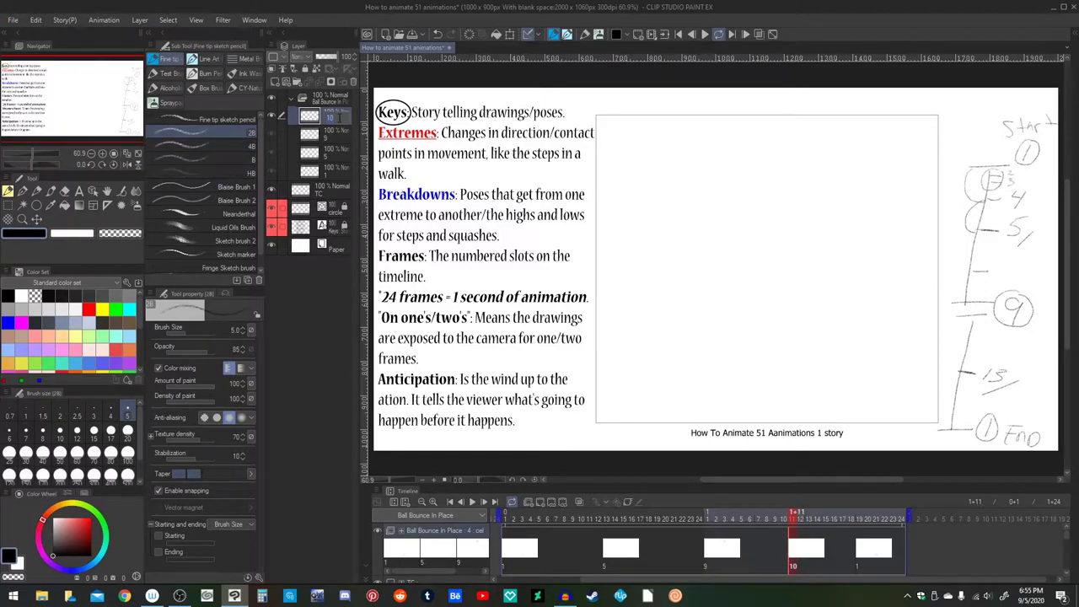
Step: Name the new cel 13 and enable onion skin
text(13)
key(Return)
click(580, 502)
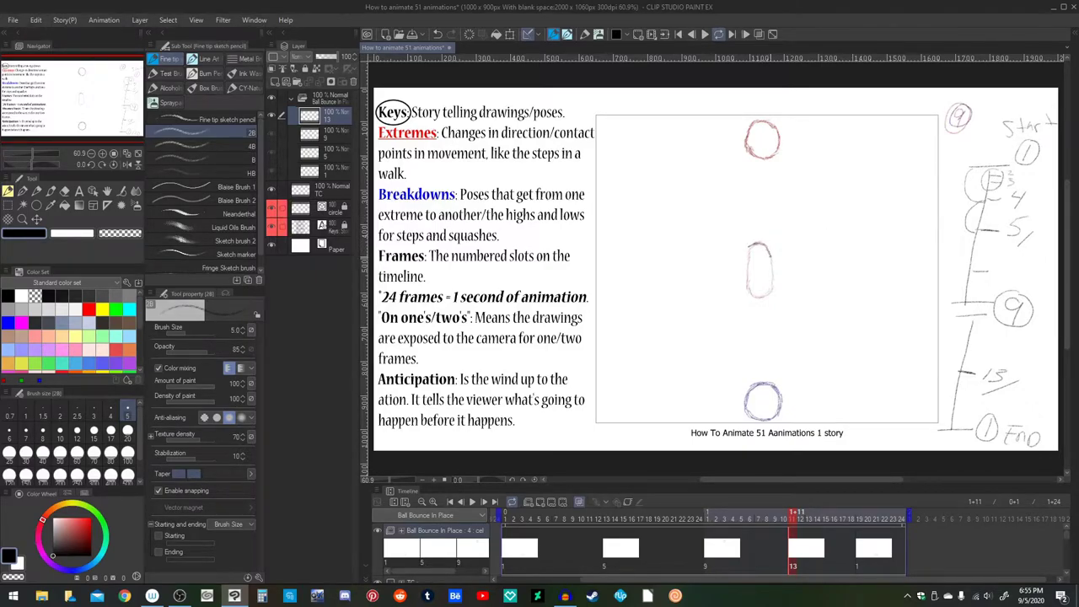
Step: Draw the stretched middle oval and paint out the stray mark beside it in white
drag(774, 275, 769, 296)
key(x)
click(780, 272)
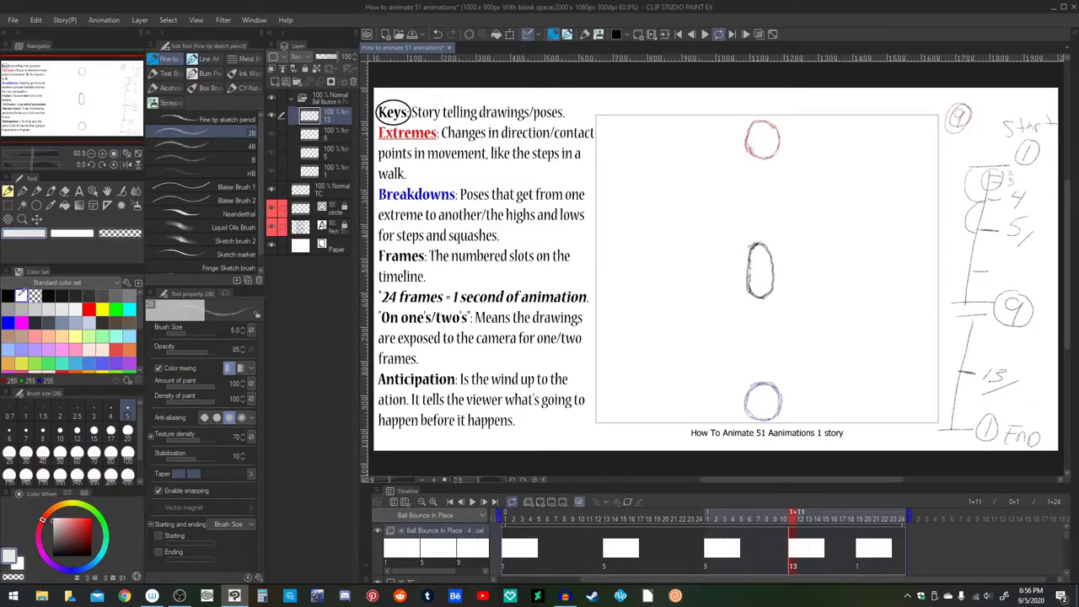
click(8, 295)
key(o)
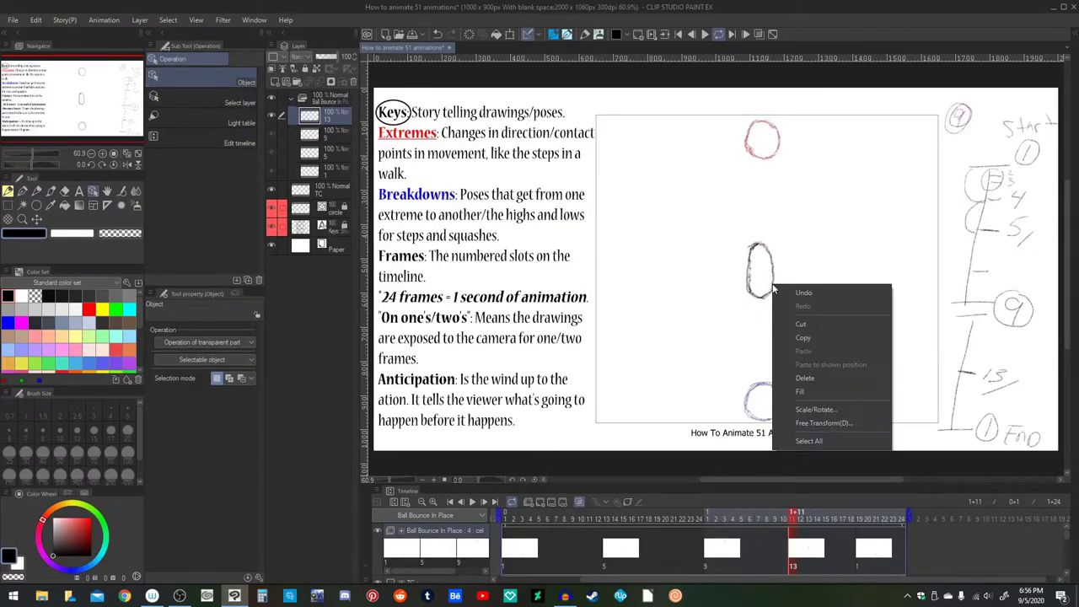
Step: Flip cel 13's stretched oval vertically using Scale/Rotate and commit it
right_click(773, 285)
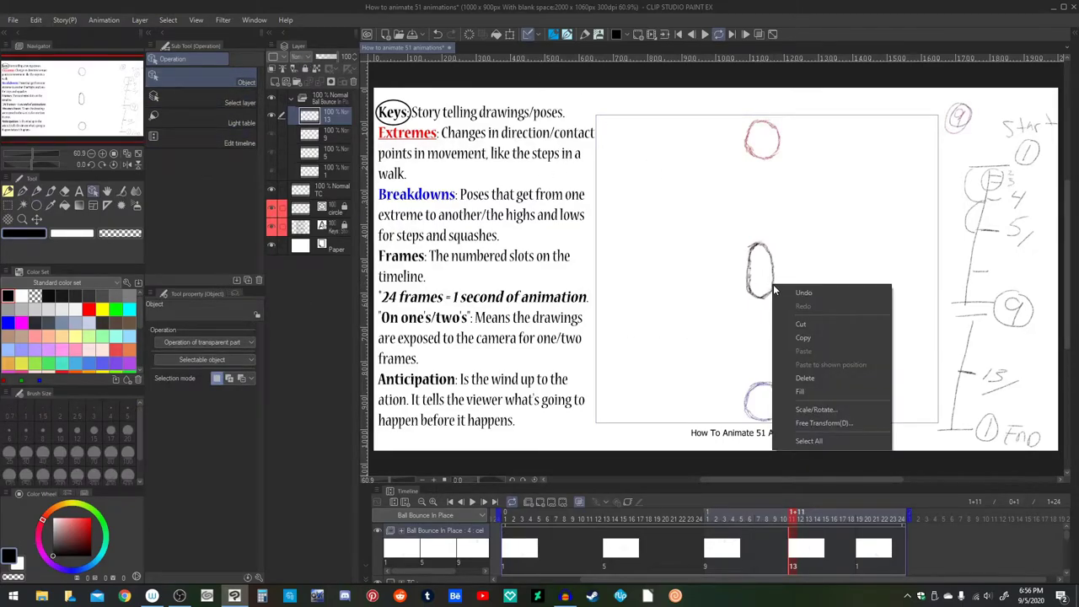
click(816, 410)
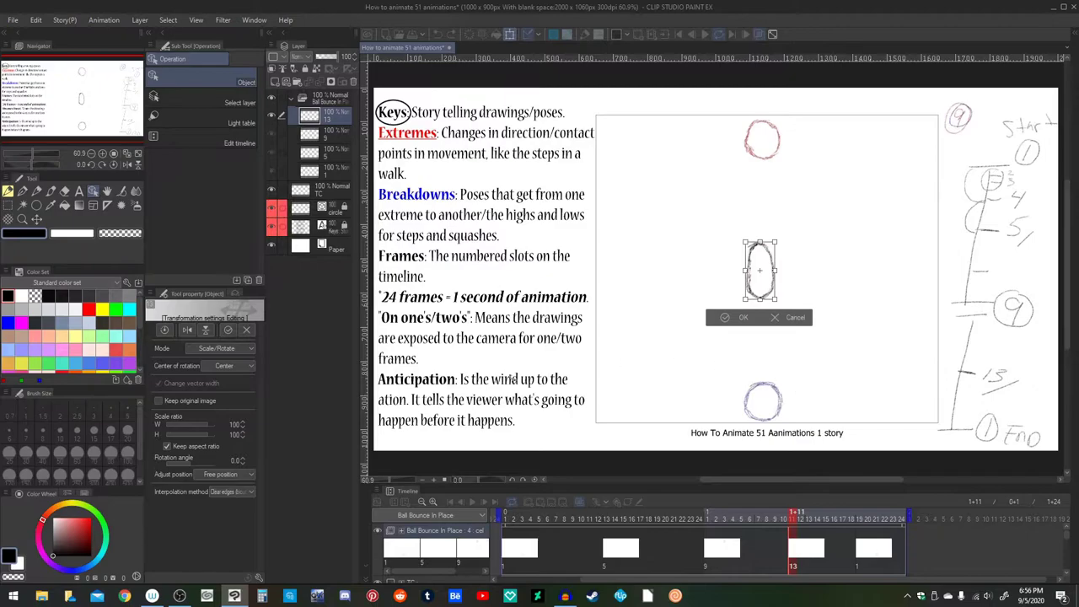
click(207, 333)
click(733, 317)
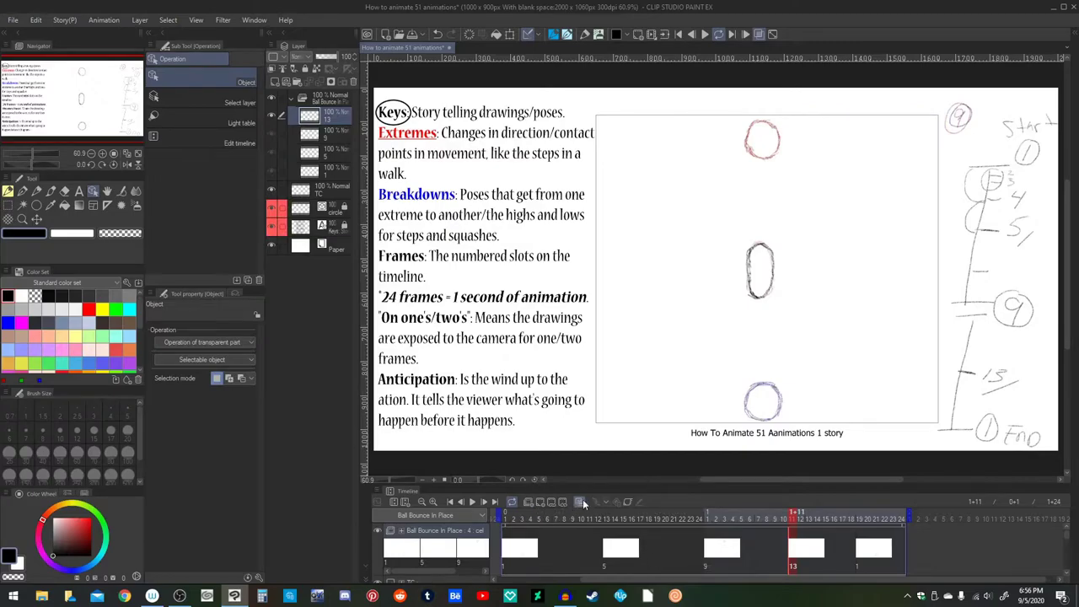
Step: Play the bounce animation from frame 1 to check timing, then return to frame 17
click(642, 518)
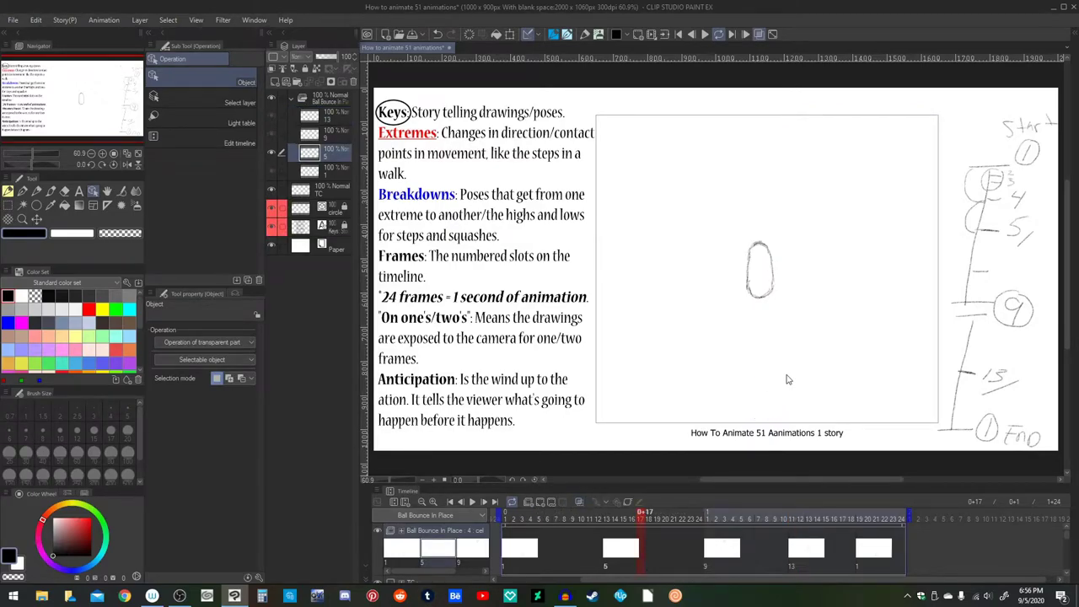
click(820, 558)
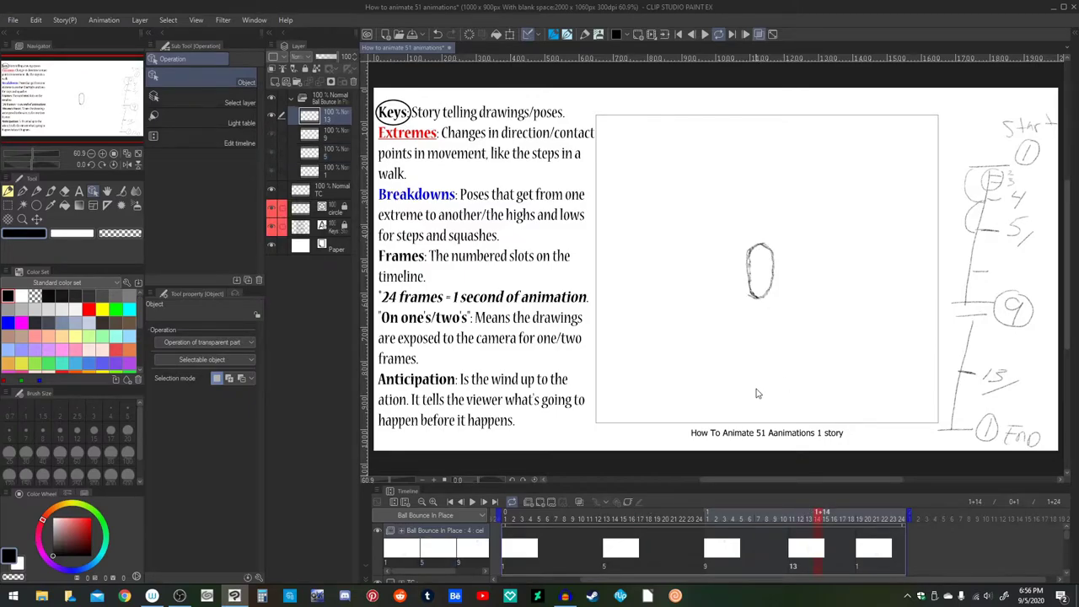
key(e)
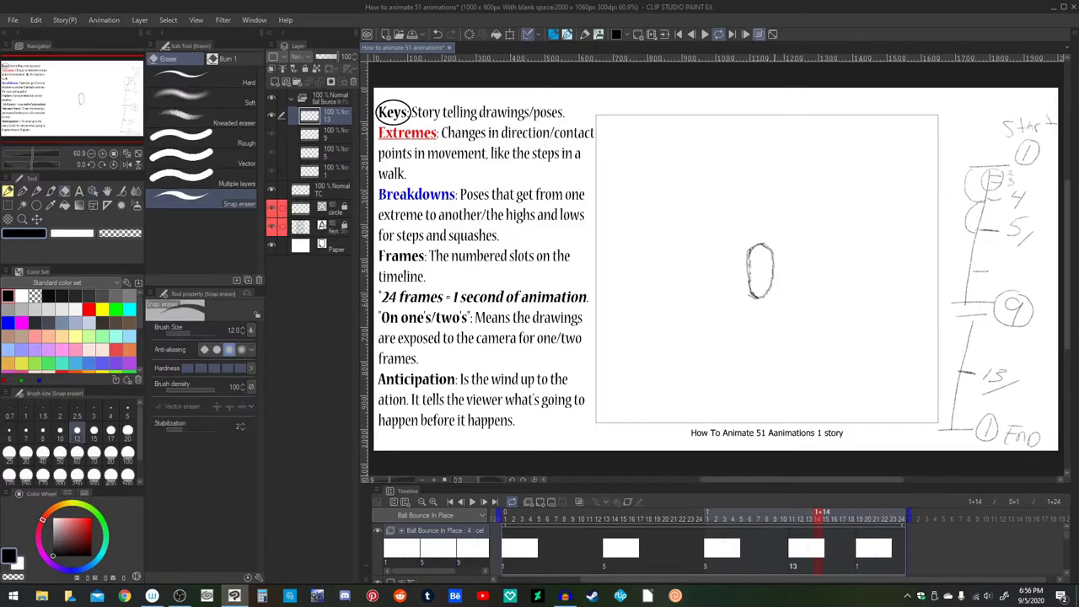
click(452, 502)
click(472, 502)
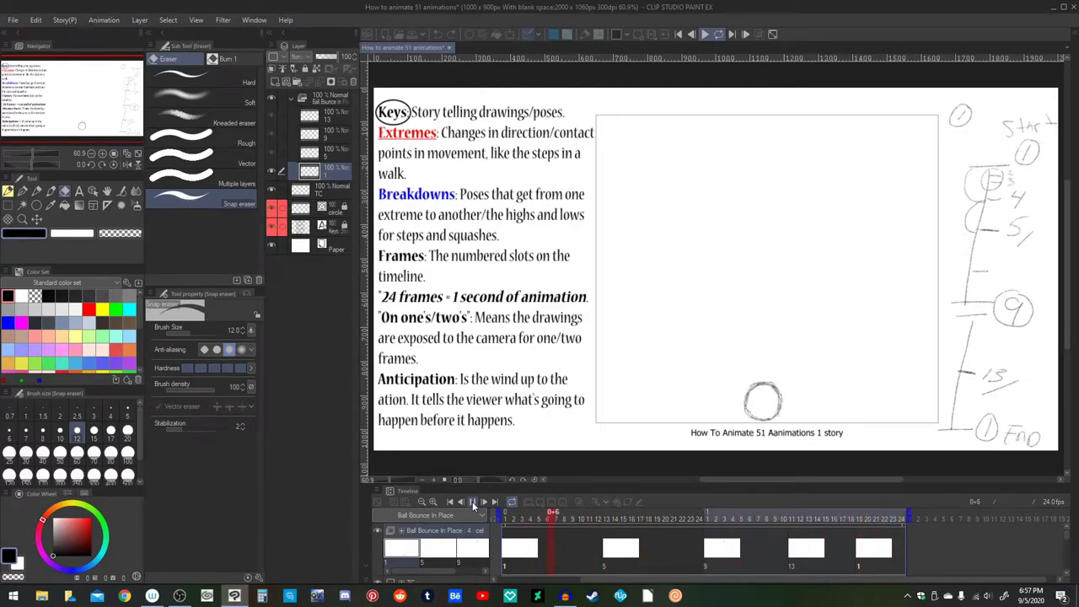
click(472, 502)
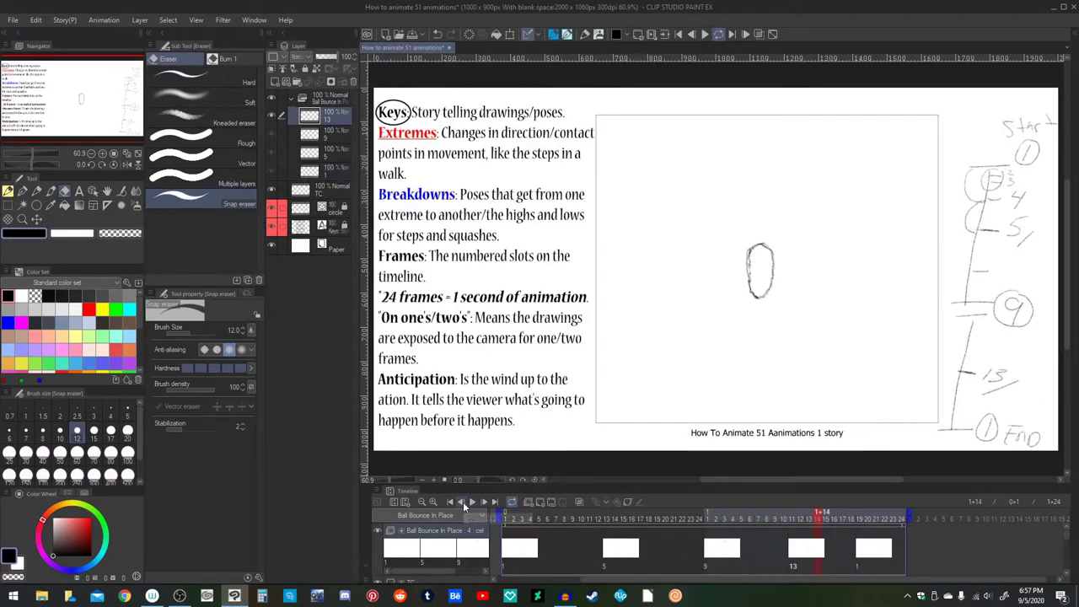
click(643, 554)
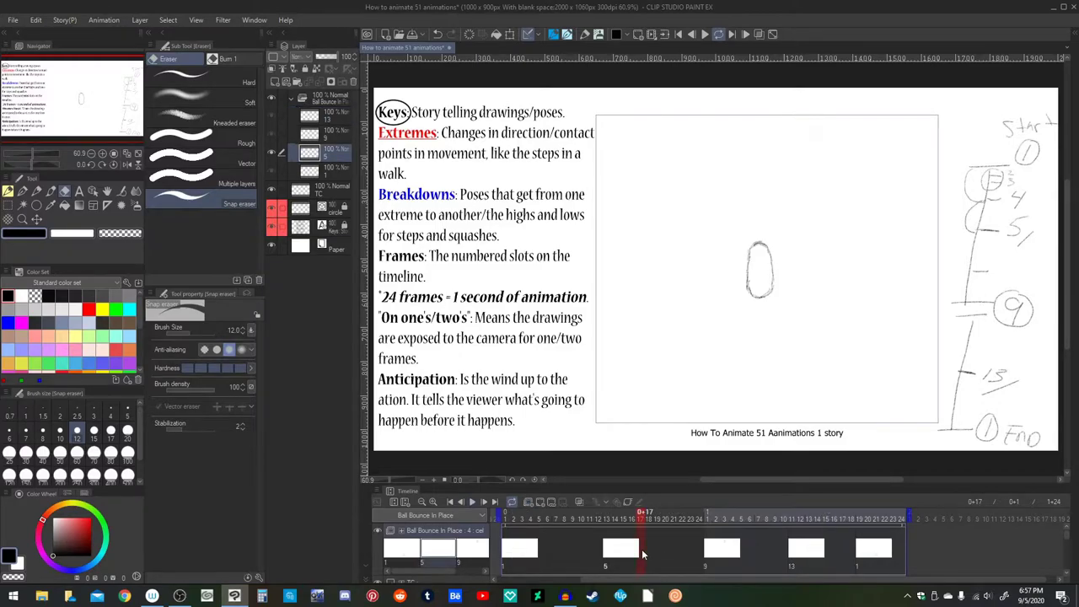
key(p)
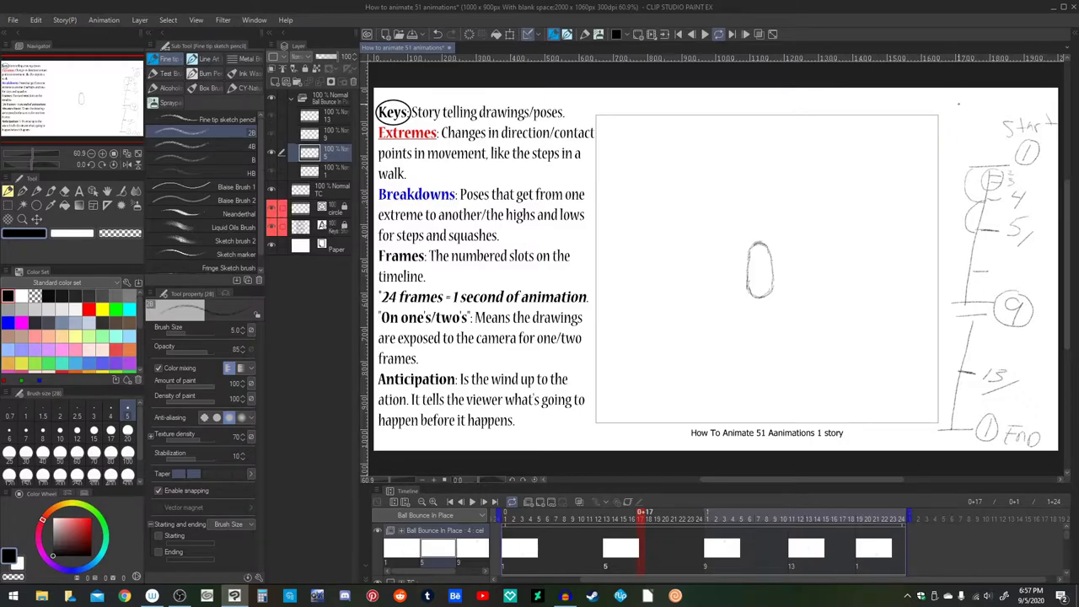
Step: Handwrite 5/ in frame 5's upper-right corner and 13/ in frame 13's corner
mouse_move(958, 102)
mouse_down()
mouse_move(970, 103)
mouse_move(956, 118)
mouse_move(975, 124)
mouse_up()
click(804, 544)
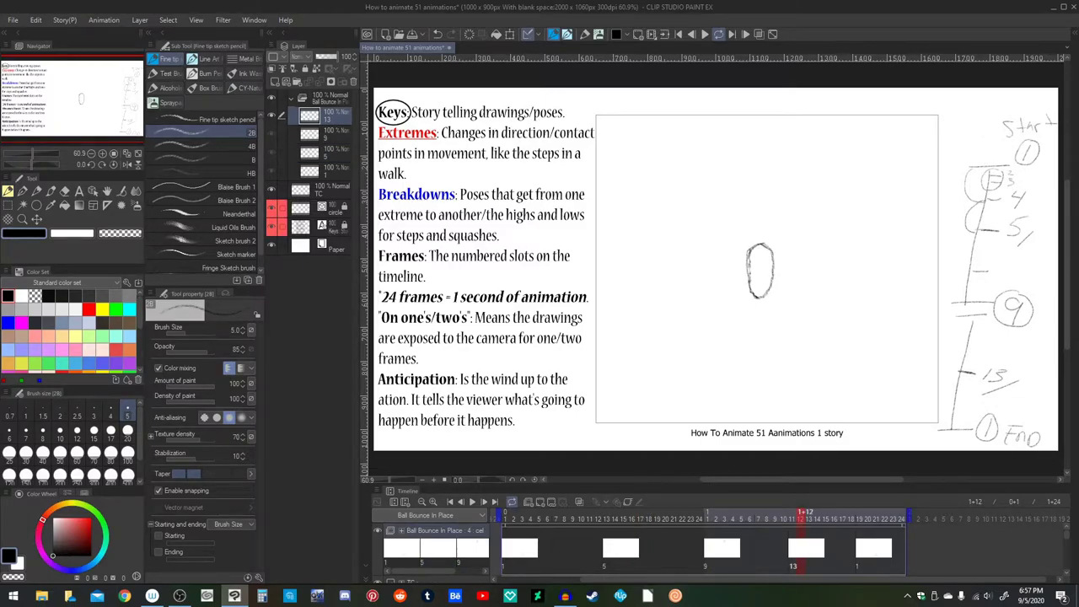
drag(959, 100, 969, 127)
Step: Compare the frame 13 drawing against frames 6 and 5 by switching between them
click(548, 533)
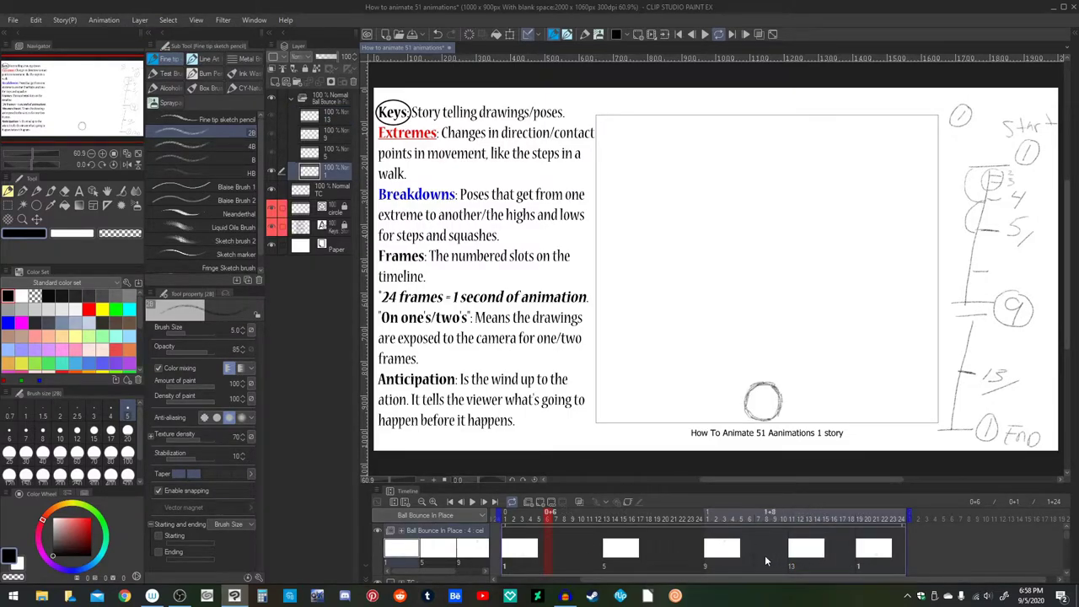
click(790, 562)
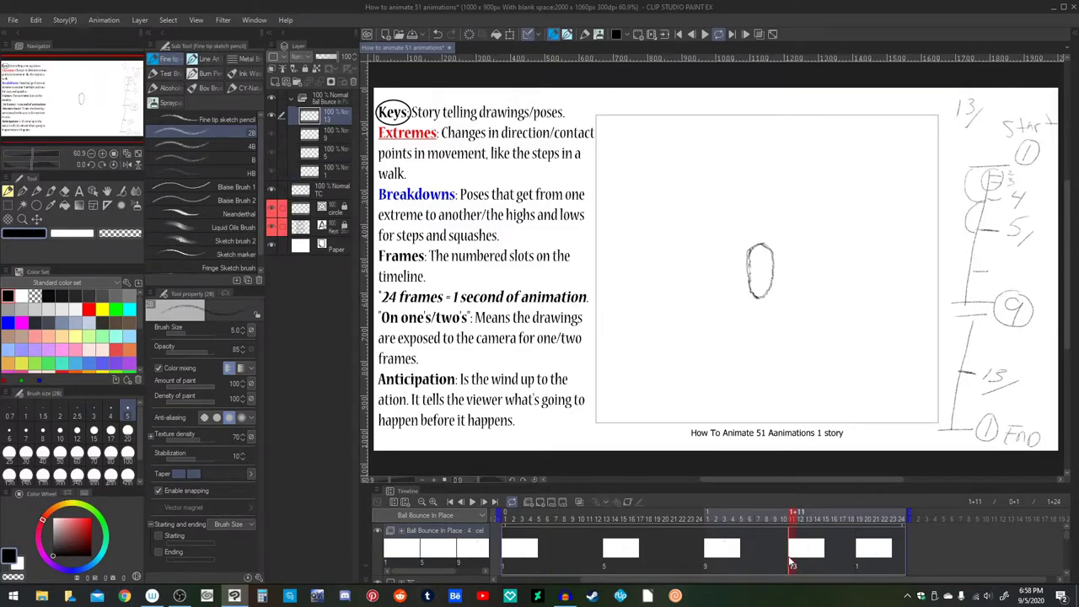
click(549, 559)
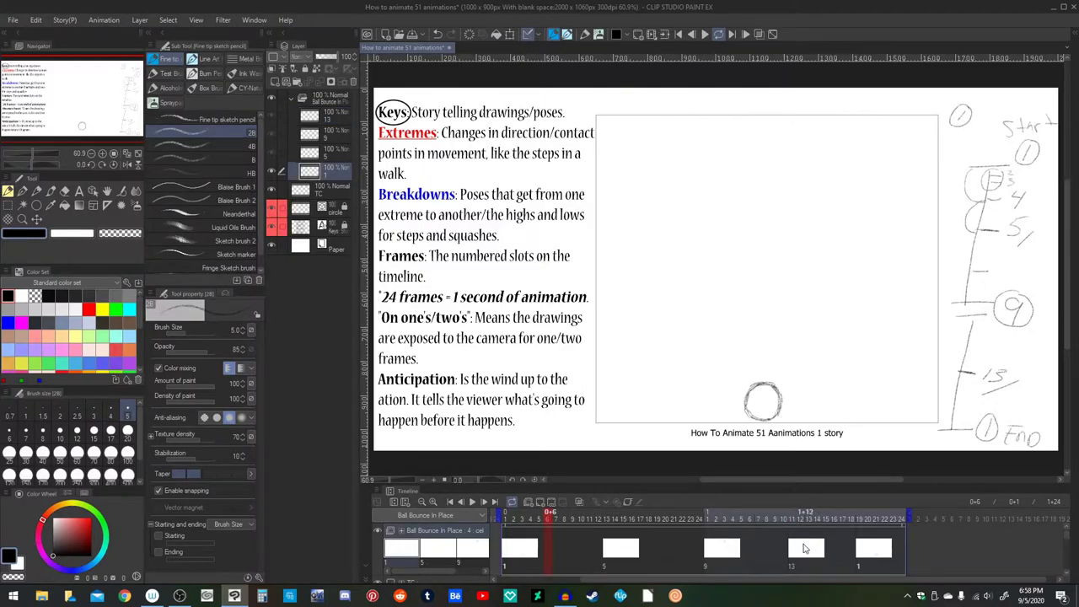
click(805, 558)
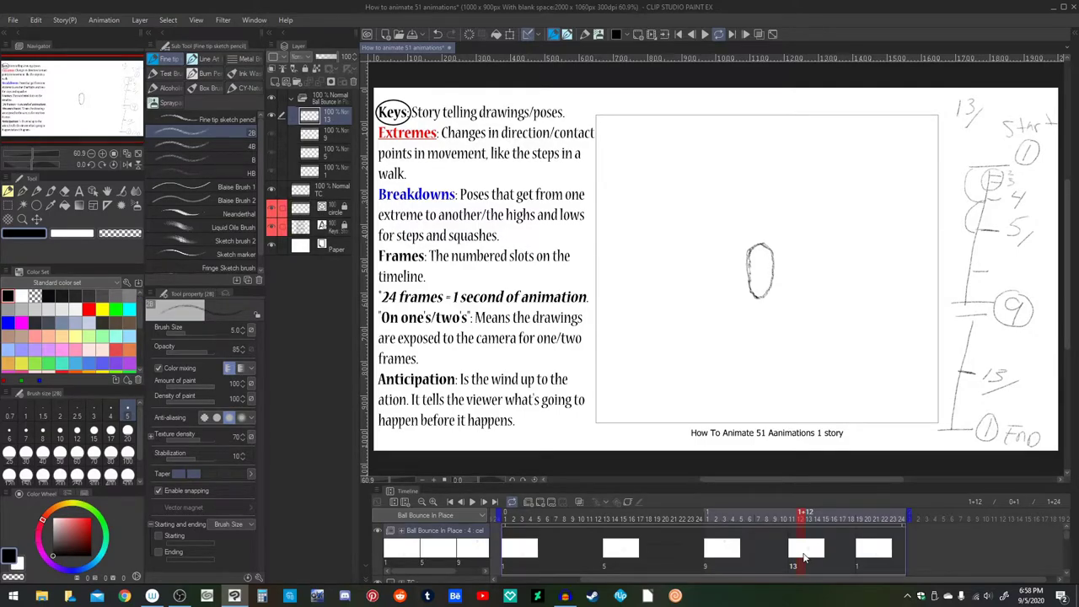
click(610, 560)
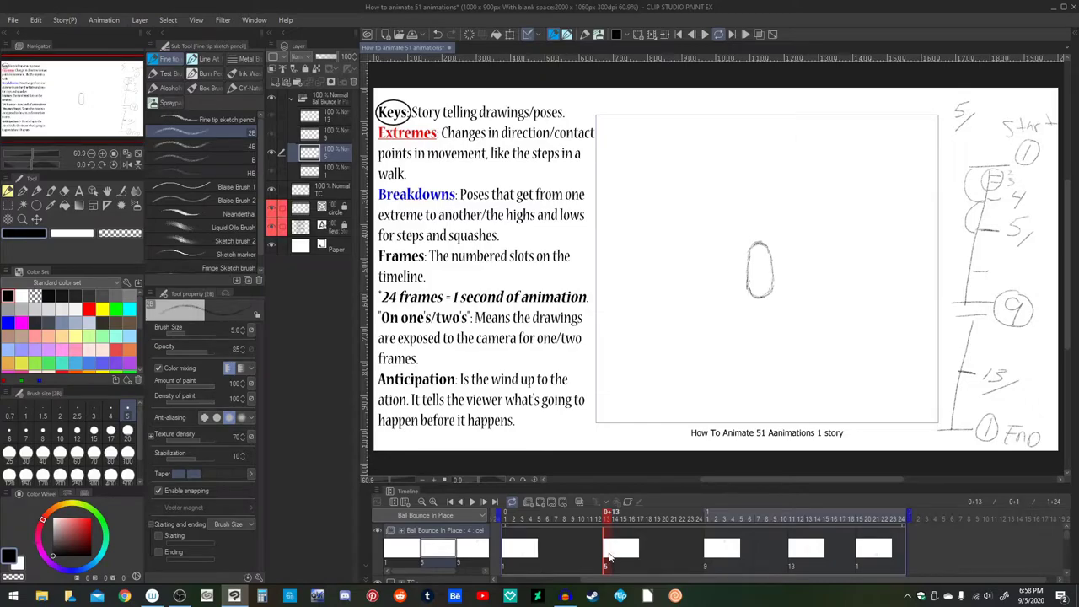
click(807, 548)
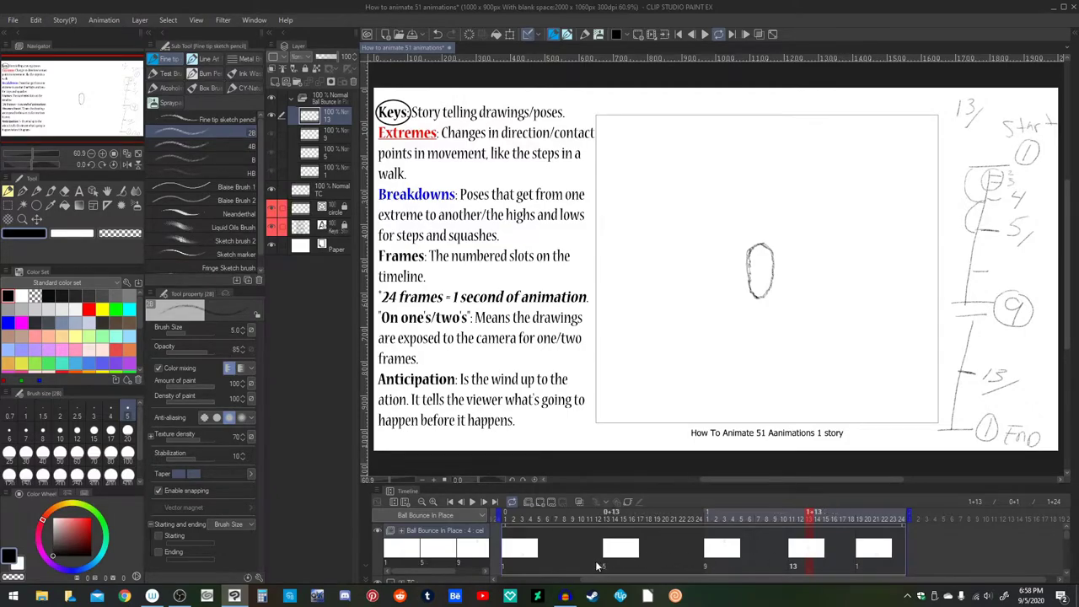
click(510, 544)
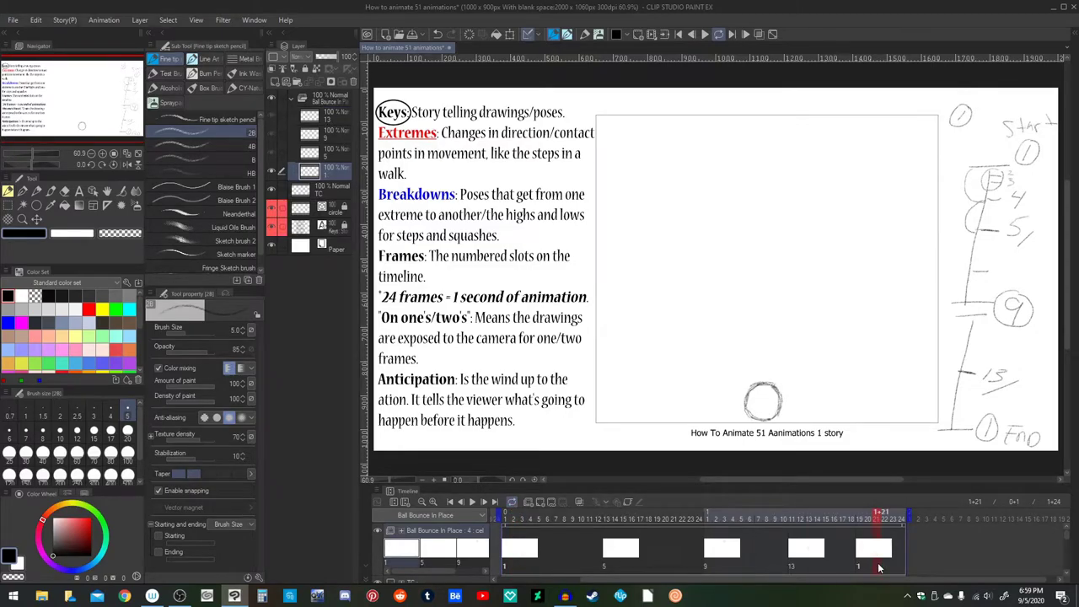
click(540, 557)
click(729, 554)
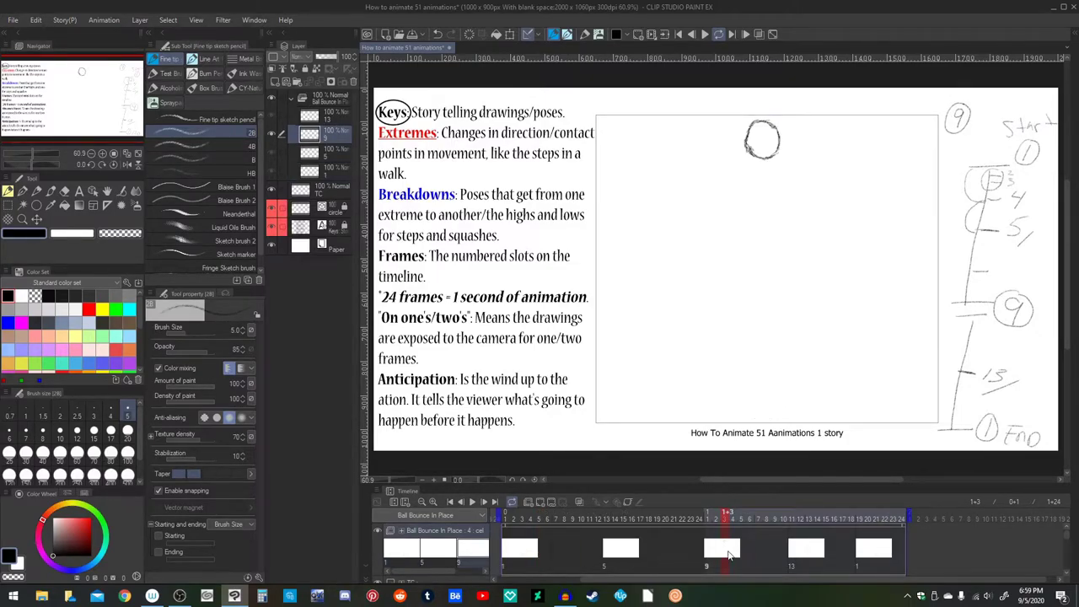
click(633, 555)
click(806, 552)
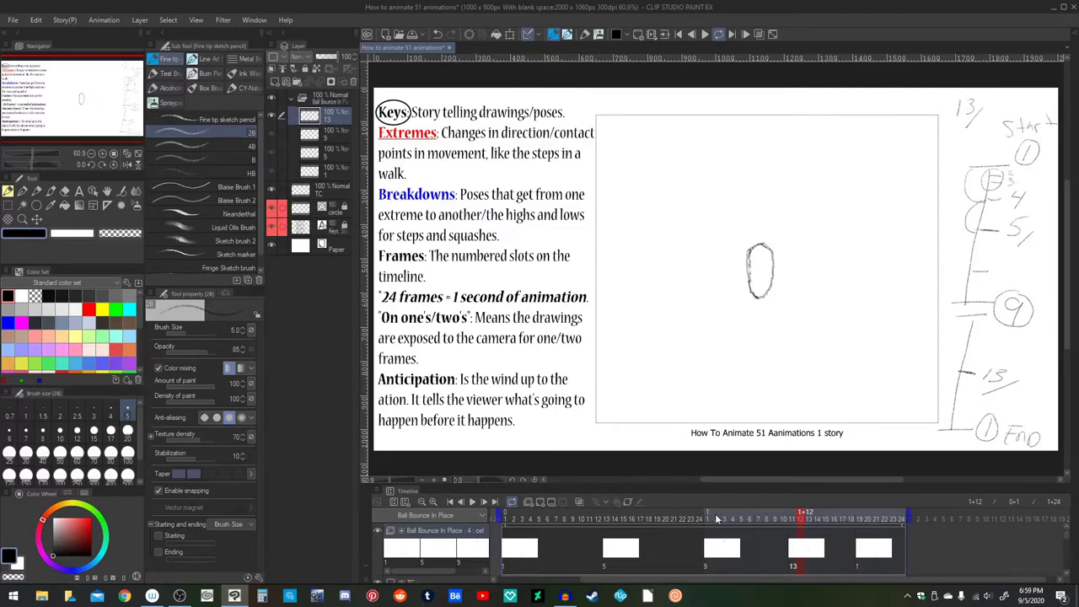
click(554, 552)
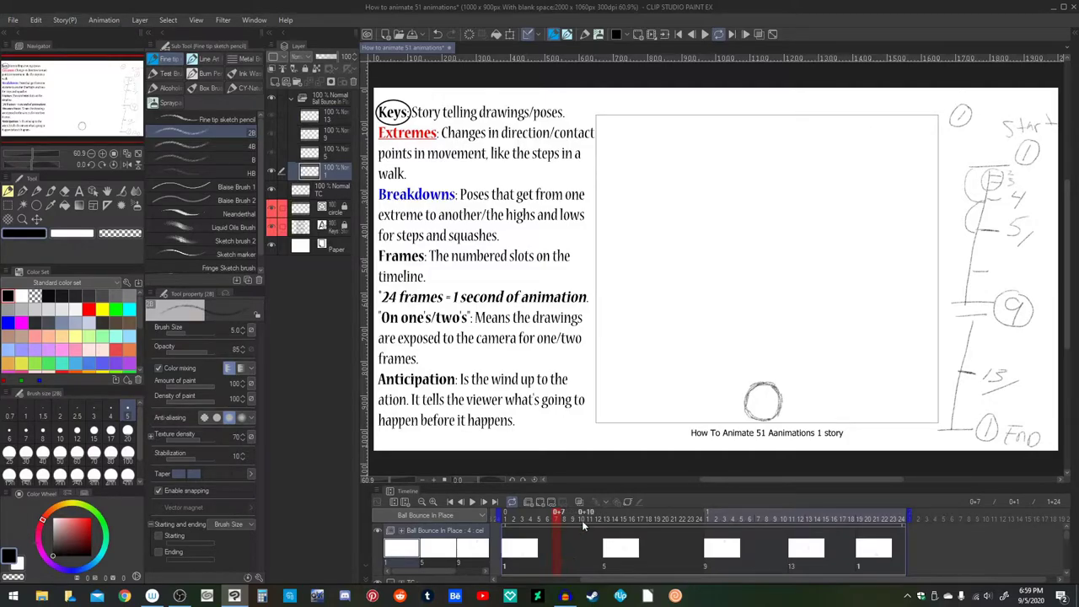
Step: Add a blank cel at frame 7, name it 4, and enable onion skin
click(542, 504)
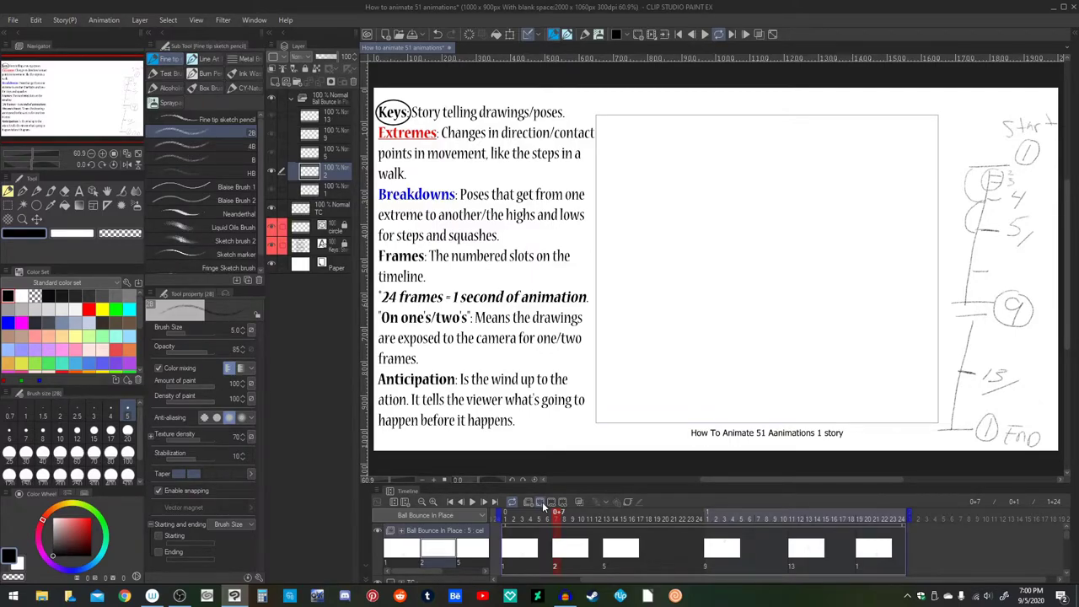
click(565, 577)
click(557, 577)
text(4)
key(Return)
click(581, 502)
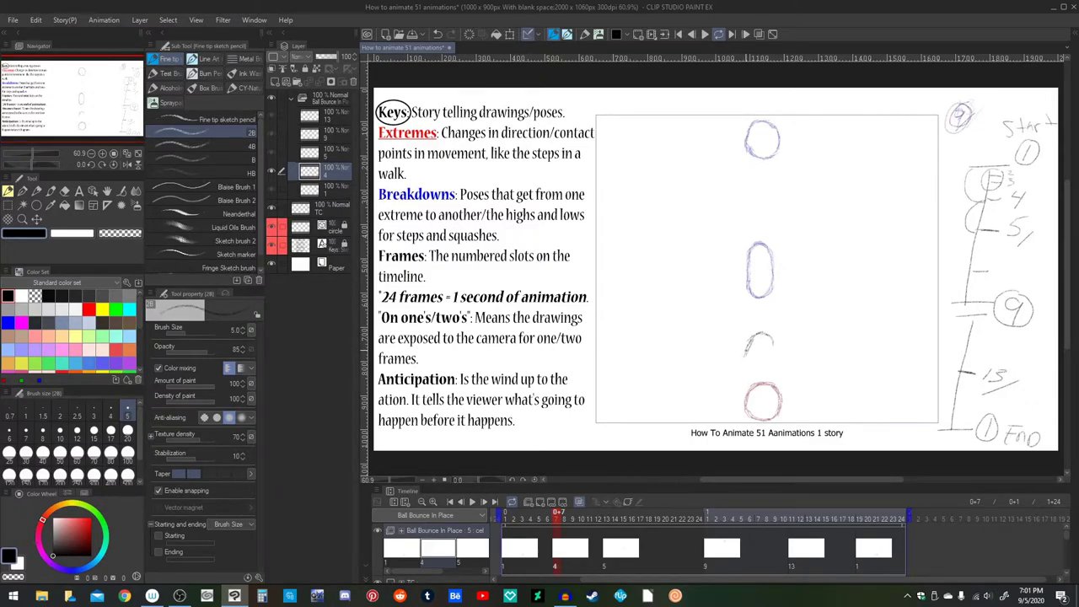
Step: Sketch the stretched, egg-shaped ball outline just above the bottom circle with the pencil
drag(744, 370, 776, 381)
mouse_move(766, 336)
mouse_down()
mouse_move(780, 366)
mouse_move(776, 342)
mouse_up()
key(Delete)
drag(765, 337, 750, 370)
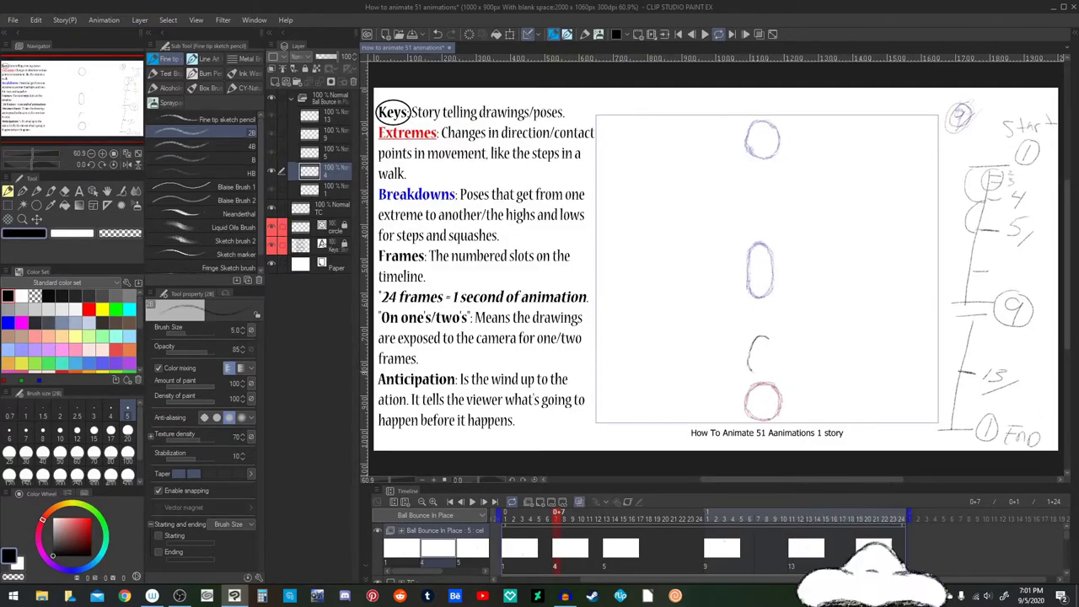
drag(750, 361, 747, 373)
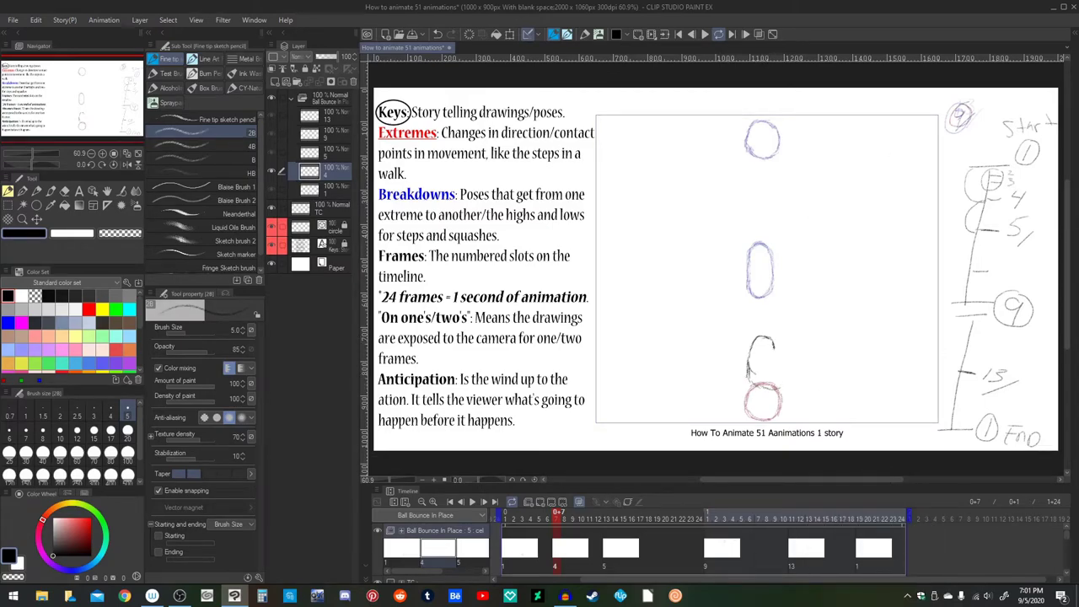
drag(776, 352, 779, 392)
drag(750, 360, 745, 377)
Step: Erase the stray right side of the ball and redraw it cleanly
key(e)
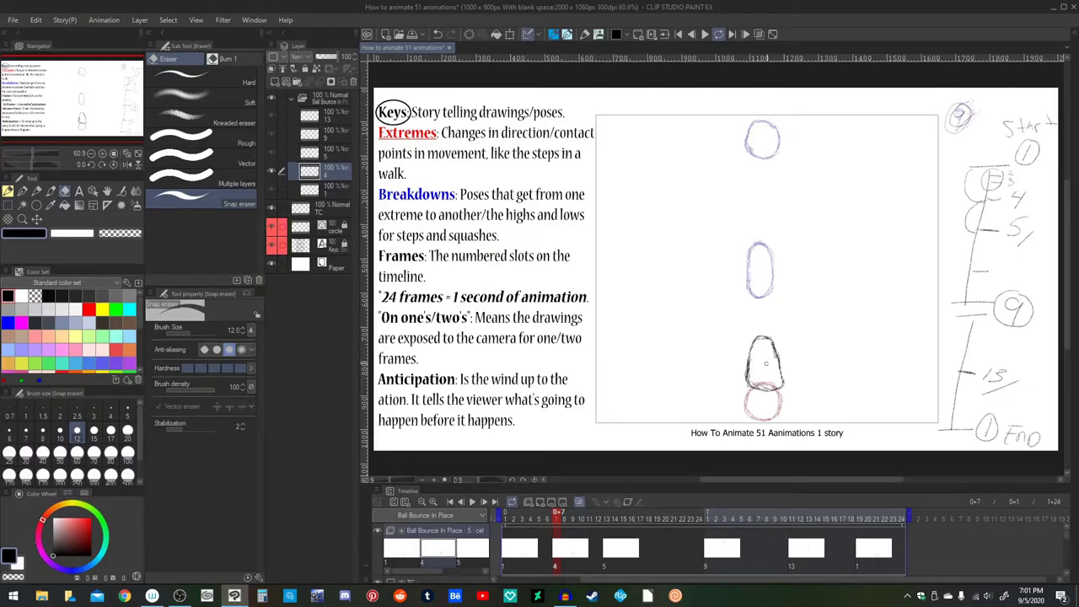
drag(776, 352, 778, 354)
key(p)
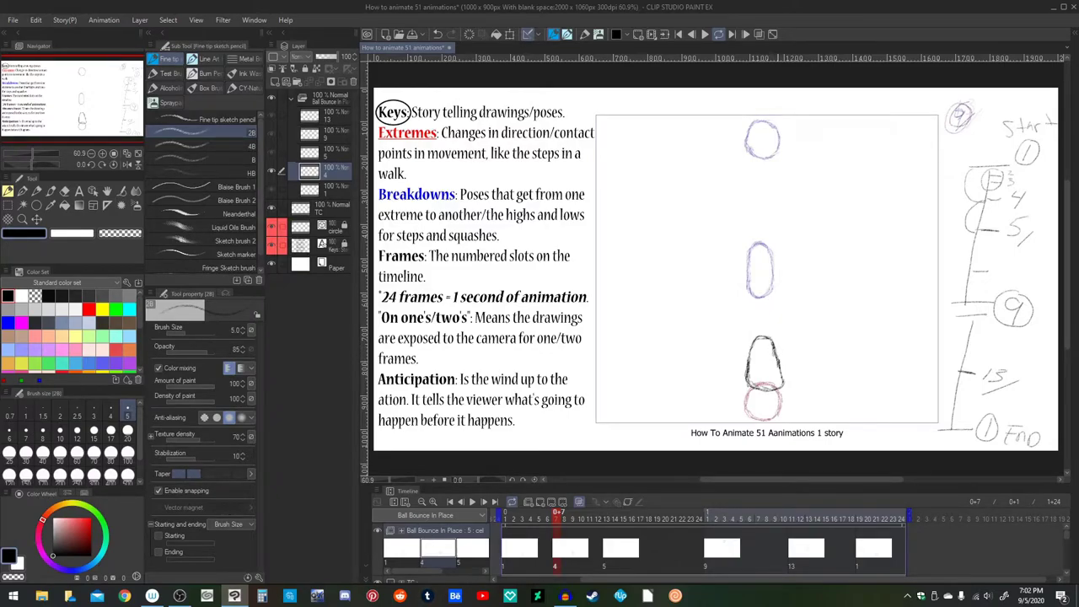
drag(776, 349, 780, 387)
Step: Hide the onion skins, preview the bounce, and write '4' beside the stretched drawing at frame 8
key(e)
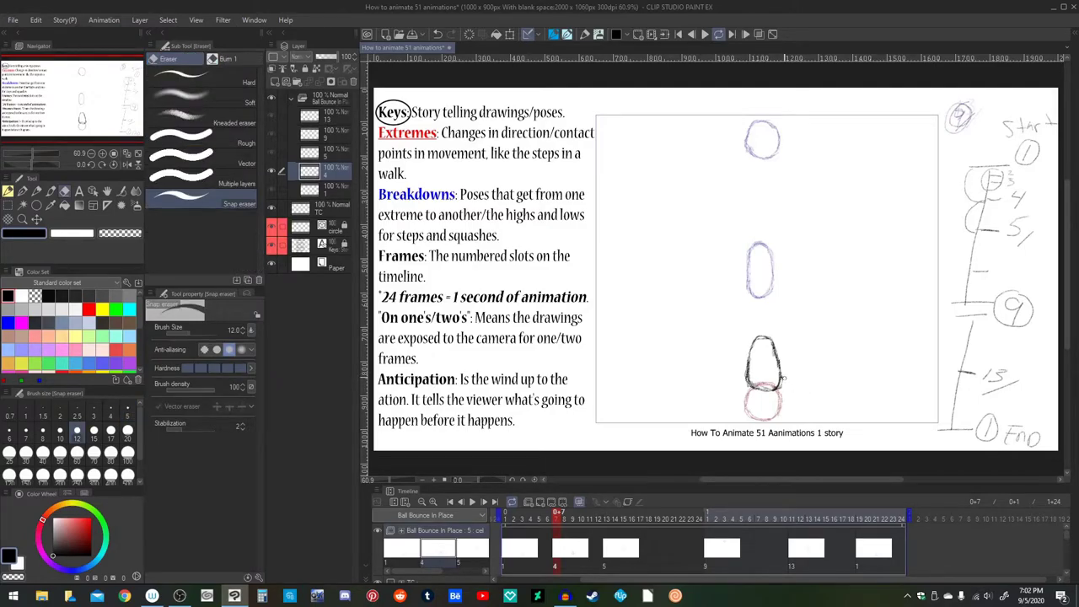
key(p)
click(579, 502)
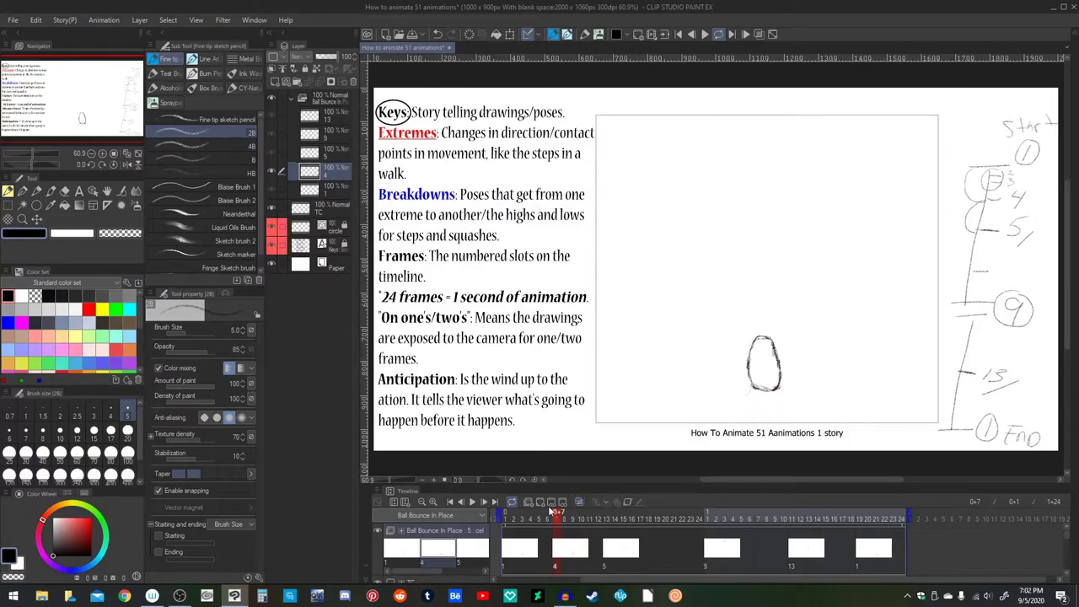
click(472, 502)
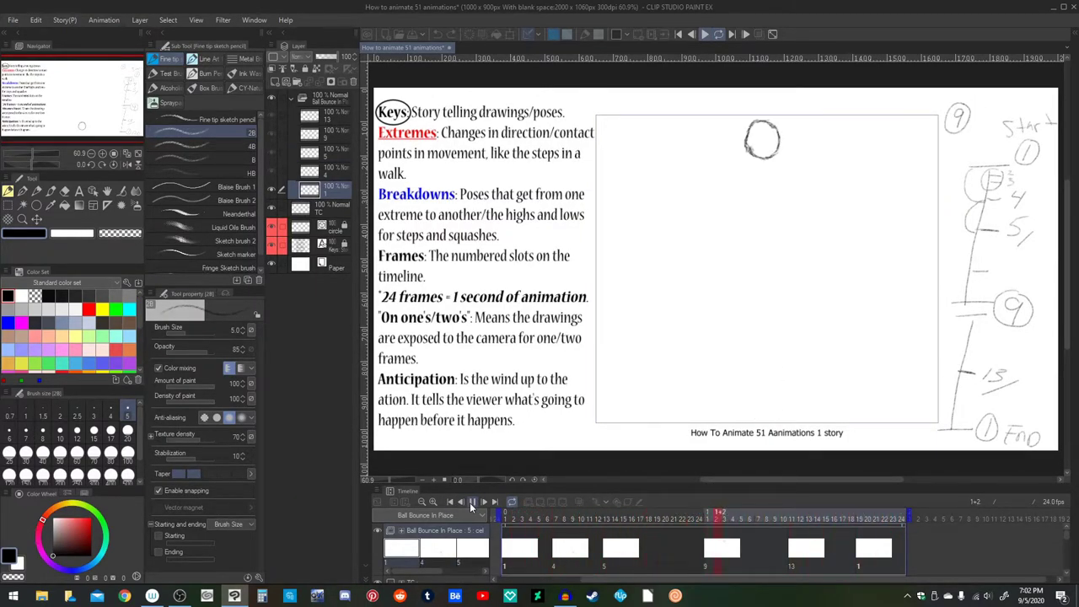
click(473, 501)
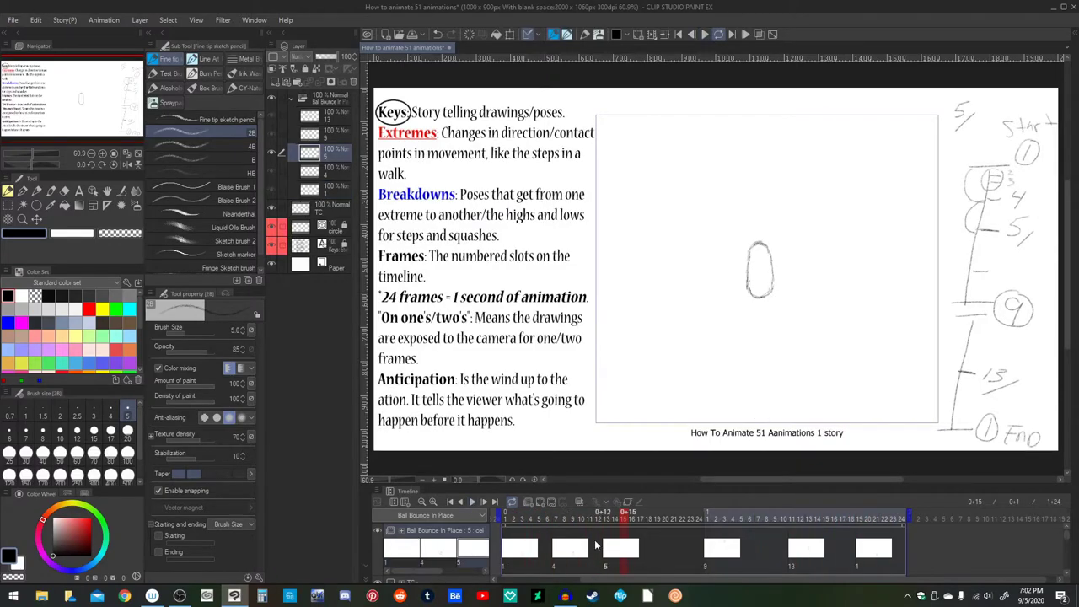
click(563, 546)
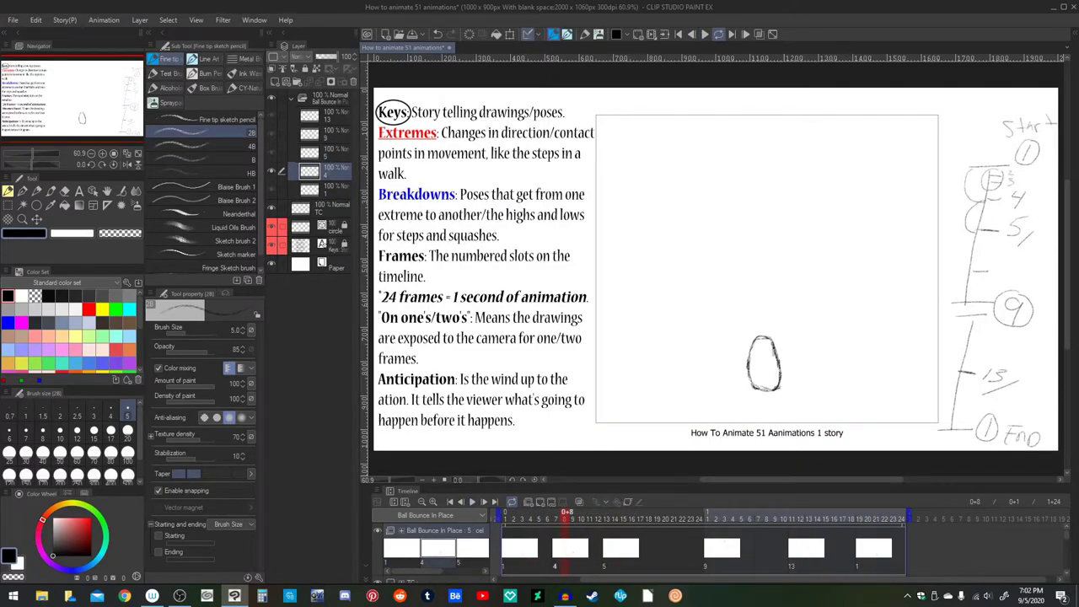
drag(960, 110, 969, 133)
Step: Replay the bounce from frame 1 and scrub the frames to check the motion
click(560, 516)
click(505, 516)
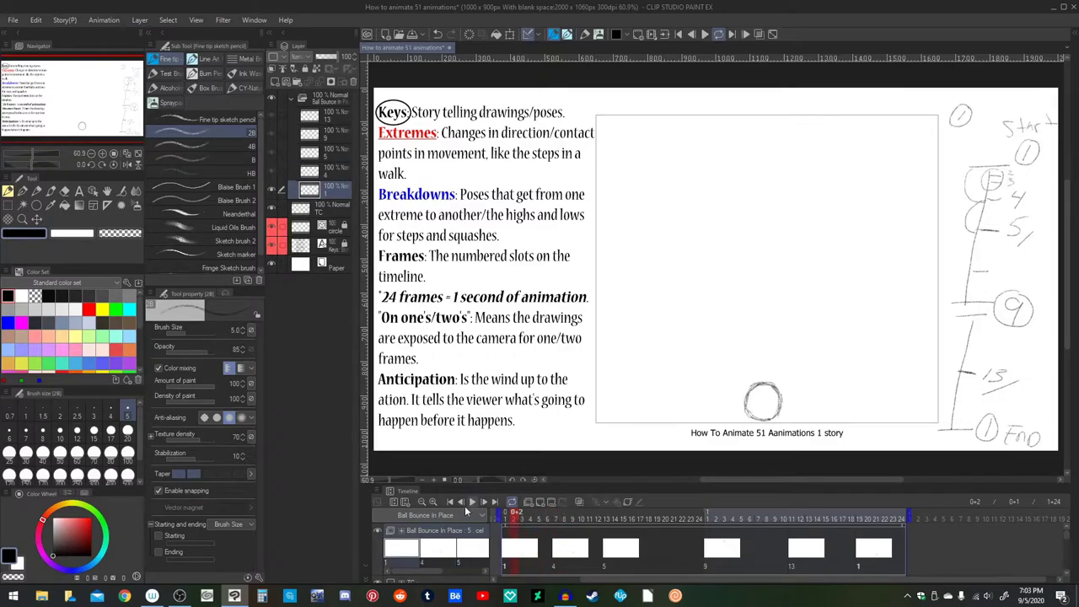
click(471, 502)
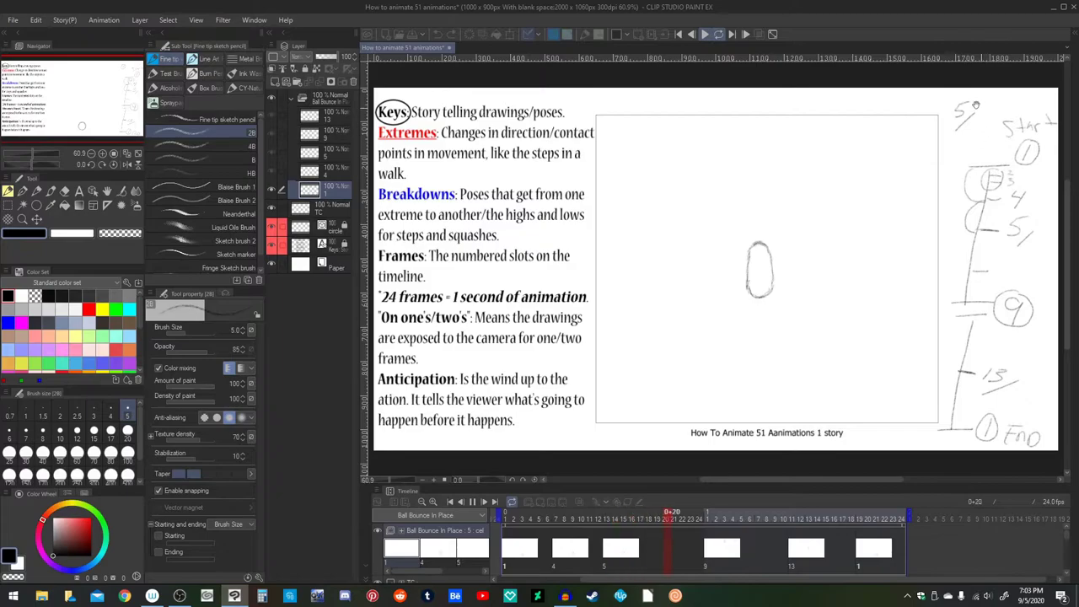
click(472, 501)
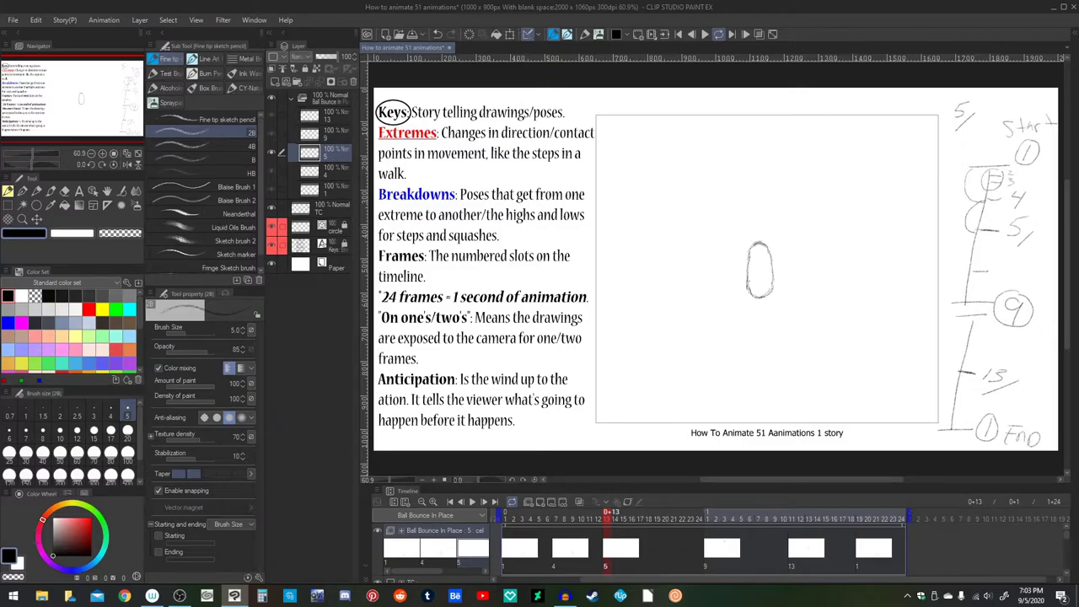
mouse_move(596, 528)
mouse_down()
mouse_move(551, 548)
mouse_move(638, 548)
mouse_move(586, 554)
mouse_up()
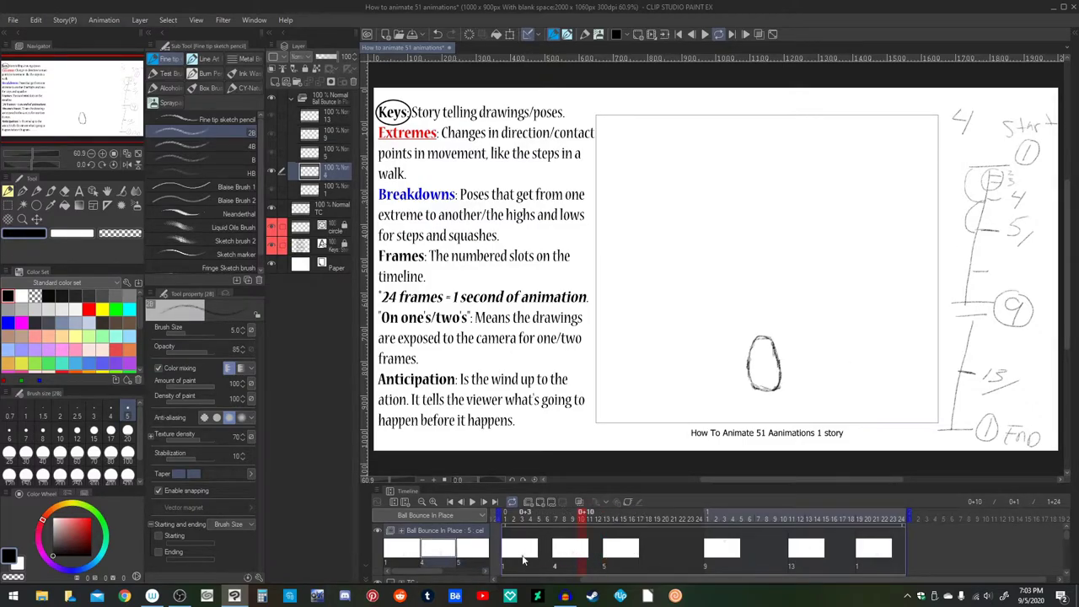
click(523, 559)
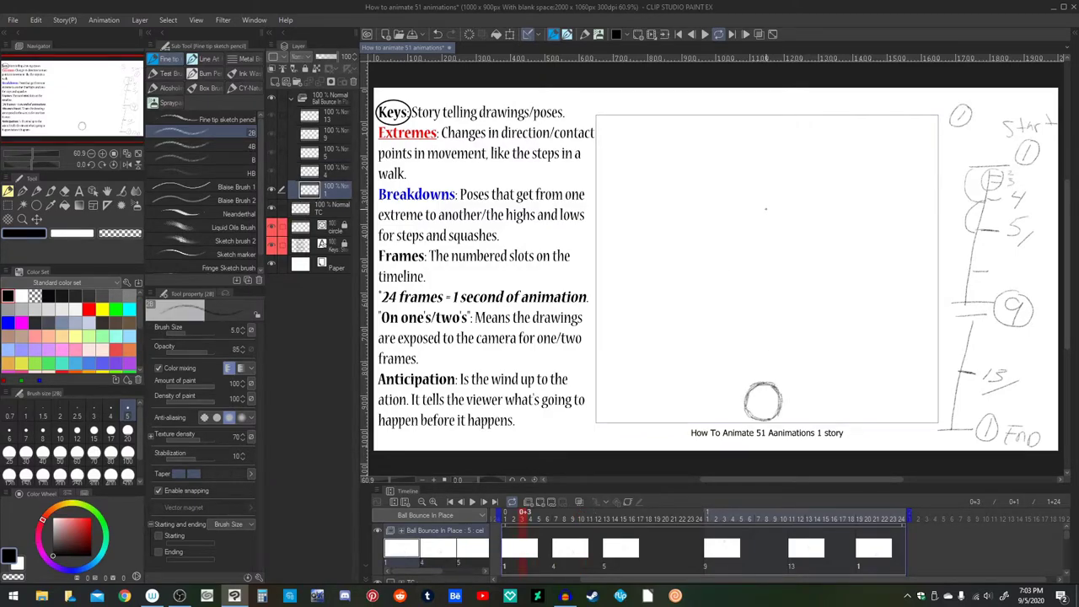
Step: Widen the timeline frames and add a new drawing at frame 2
click(429, 499)
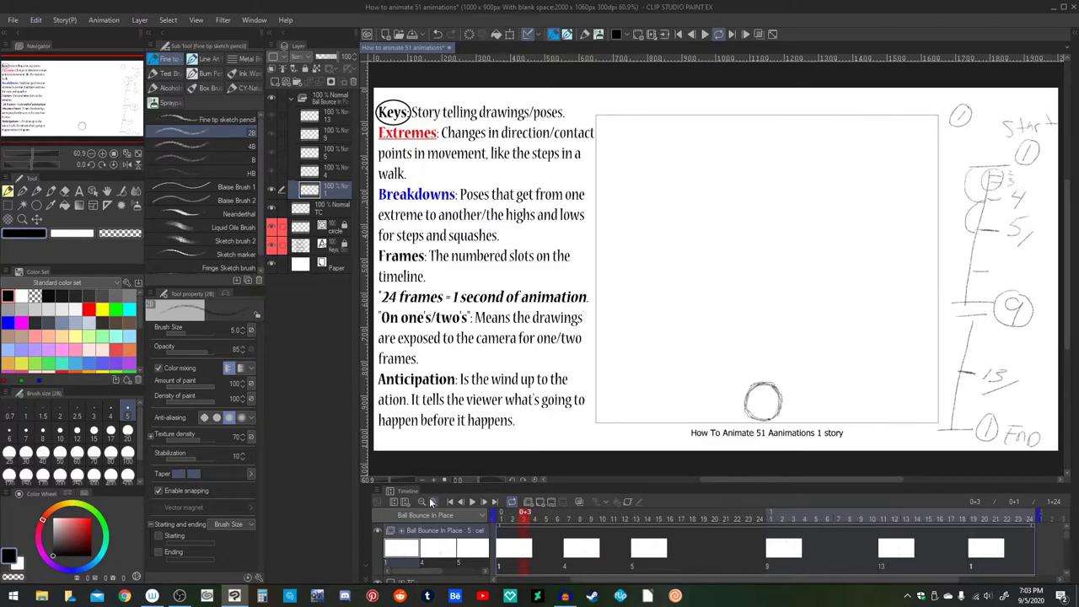
scroll(716, 584, left, 1)
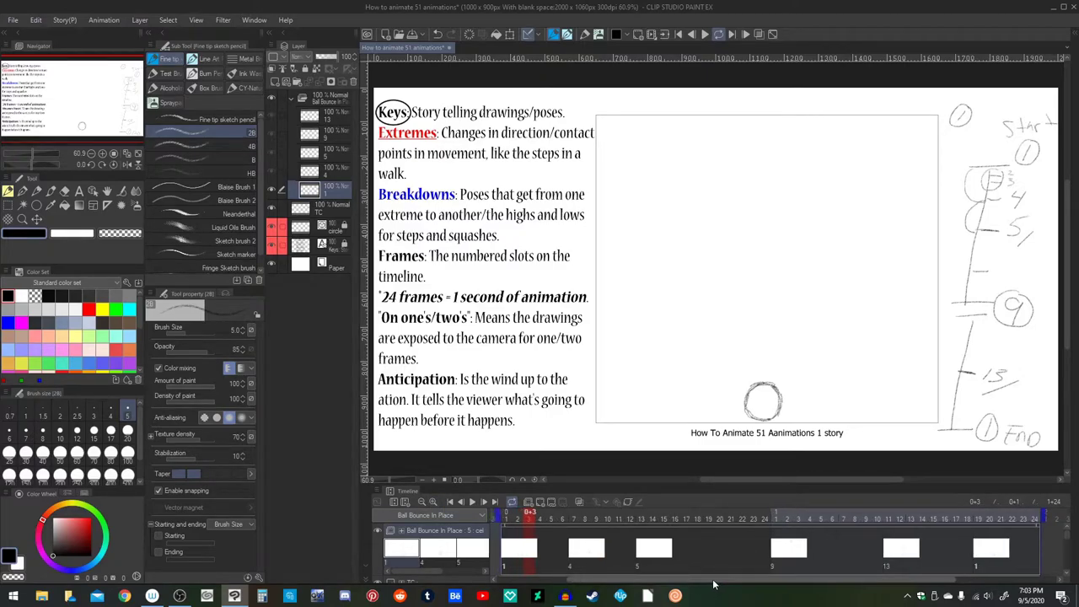
click(506, 546)
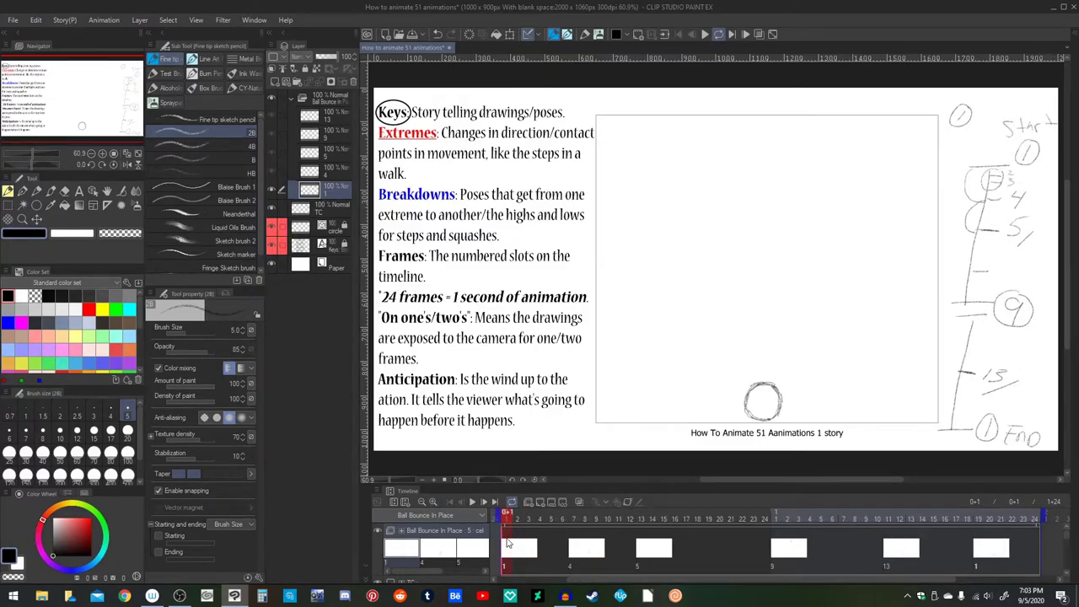
click(519, 547)
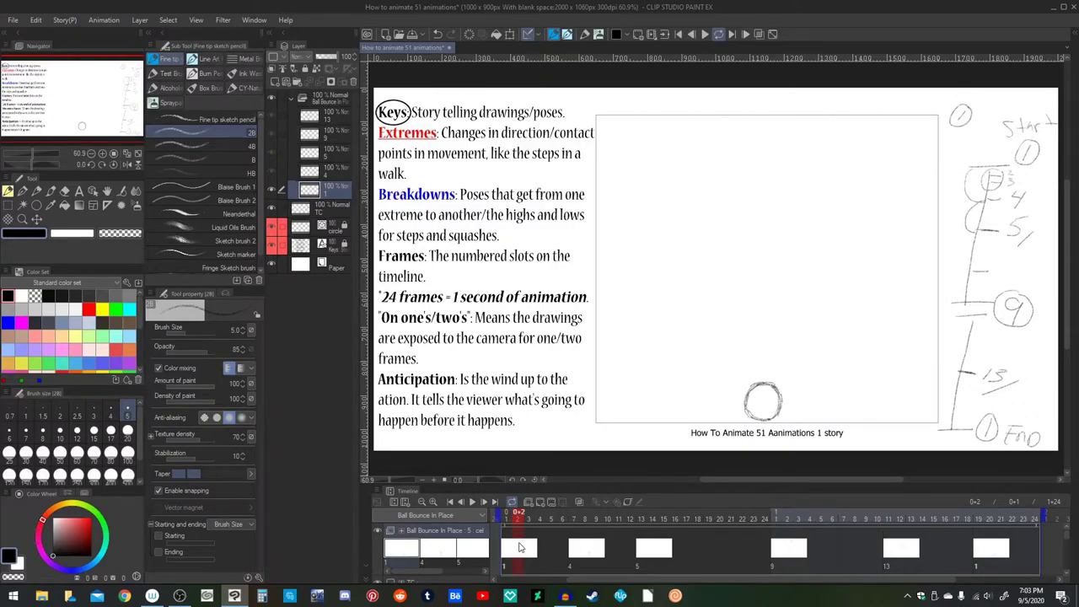
double_click(520, 549)
Step: Try moving drawing 4 from frame 7 to frame 2 and play the bounce twice to test timing
click(508, 548)
click(573, 550)
drag(528, 552, 517, 553)
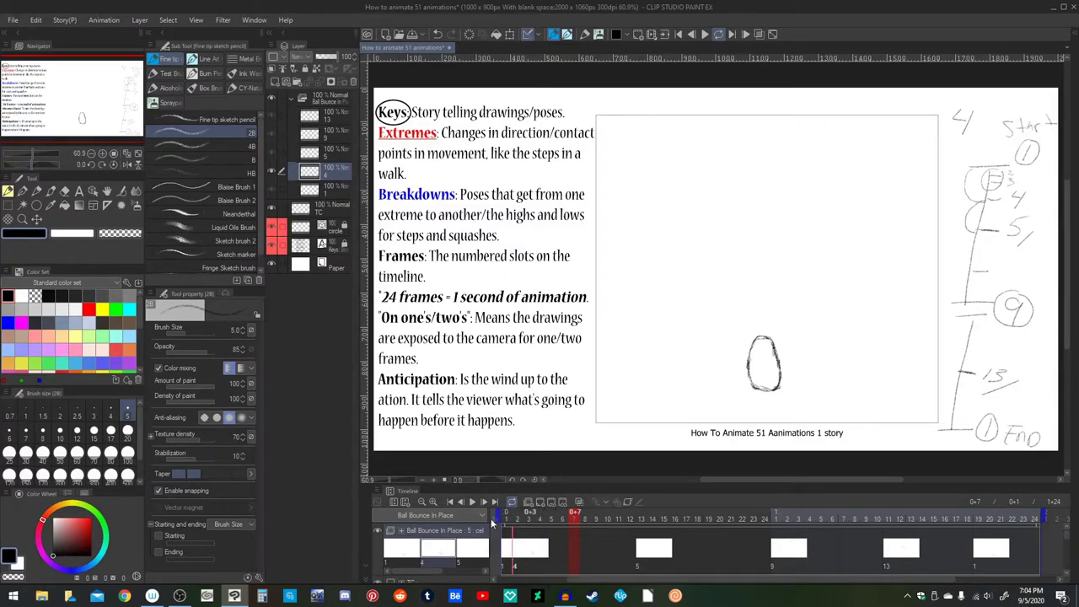
click(450, 501)
click(473, 502)
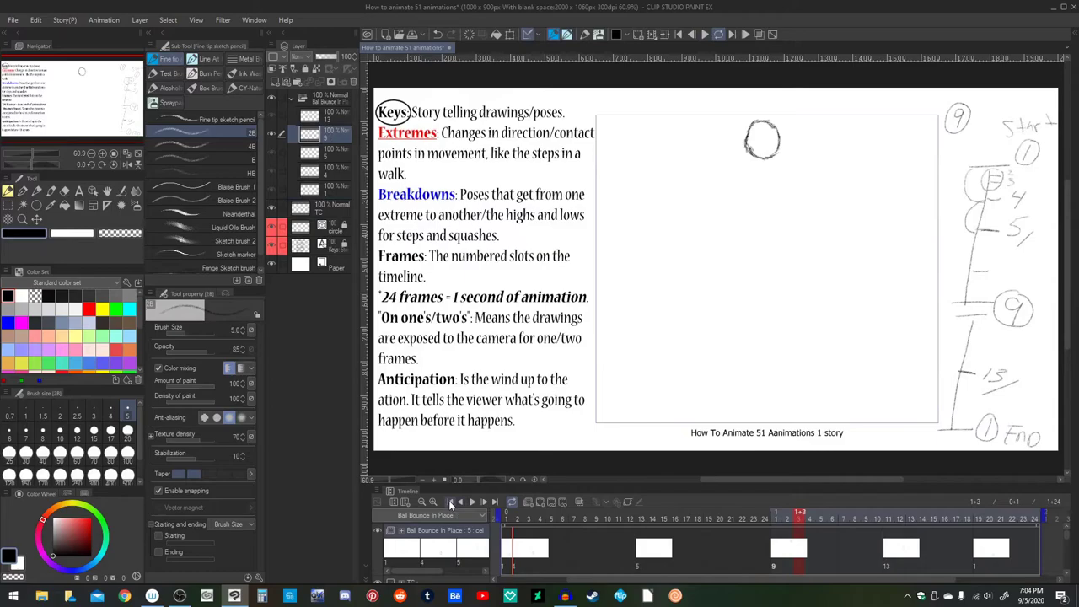
click(450, 505)
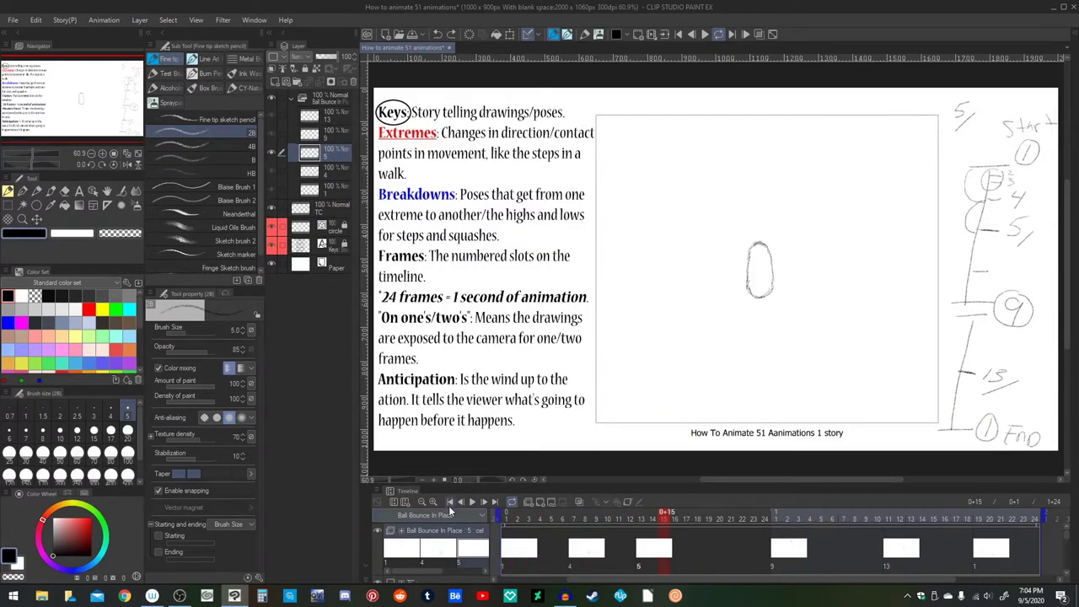
click(449, 504)
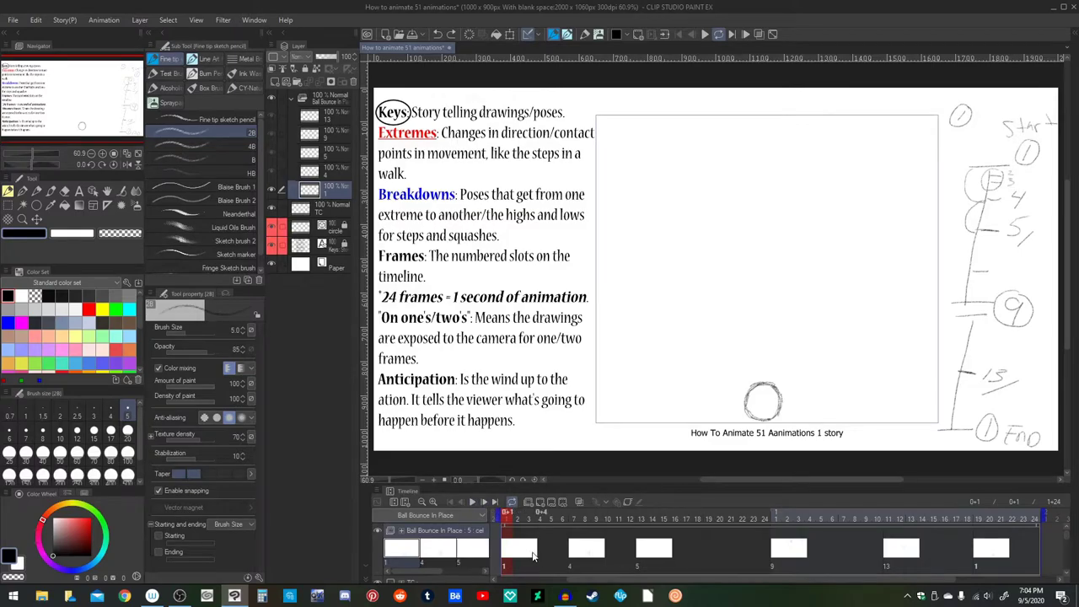
click(472, 502)
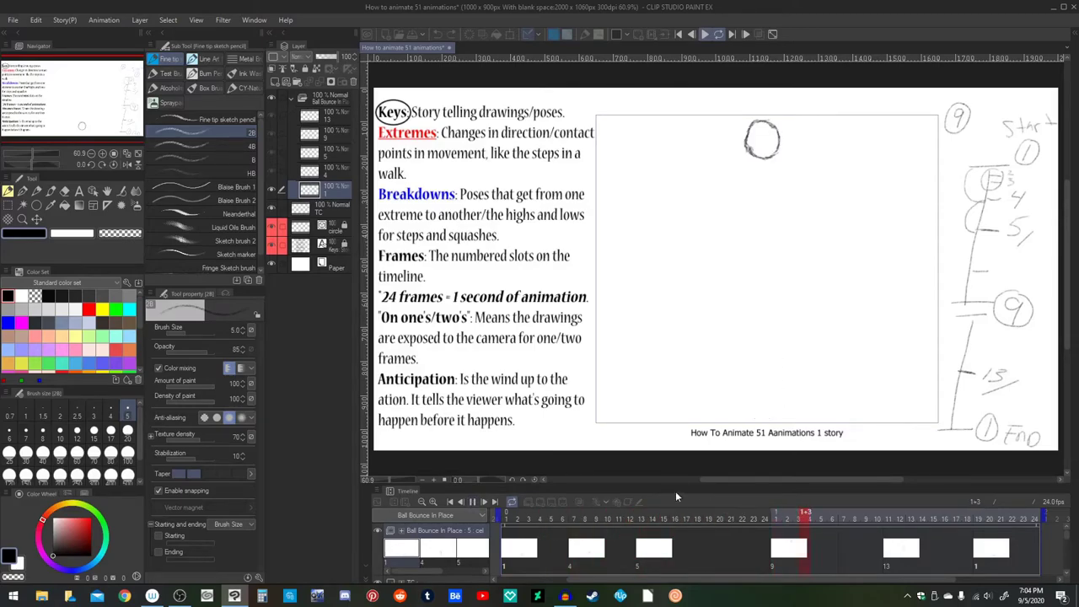
key(Return)
click(517, 546)
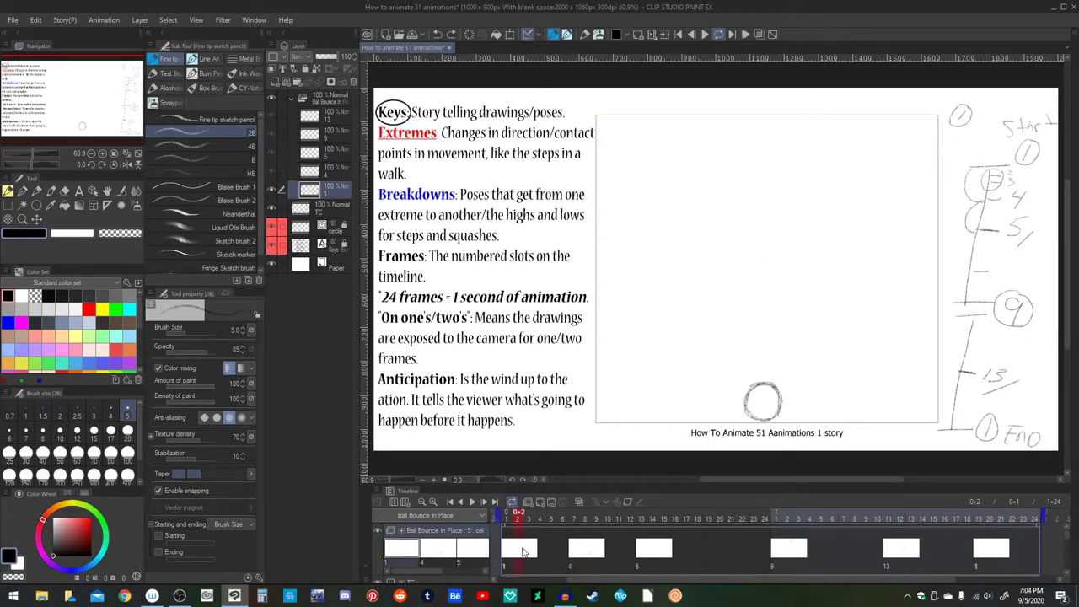
click(528, 552)
Step: Create new cel 2 at frame 2 and turn on onion skin to see neighbouring drawings
click(544, 503)
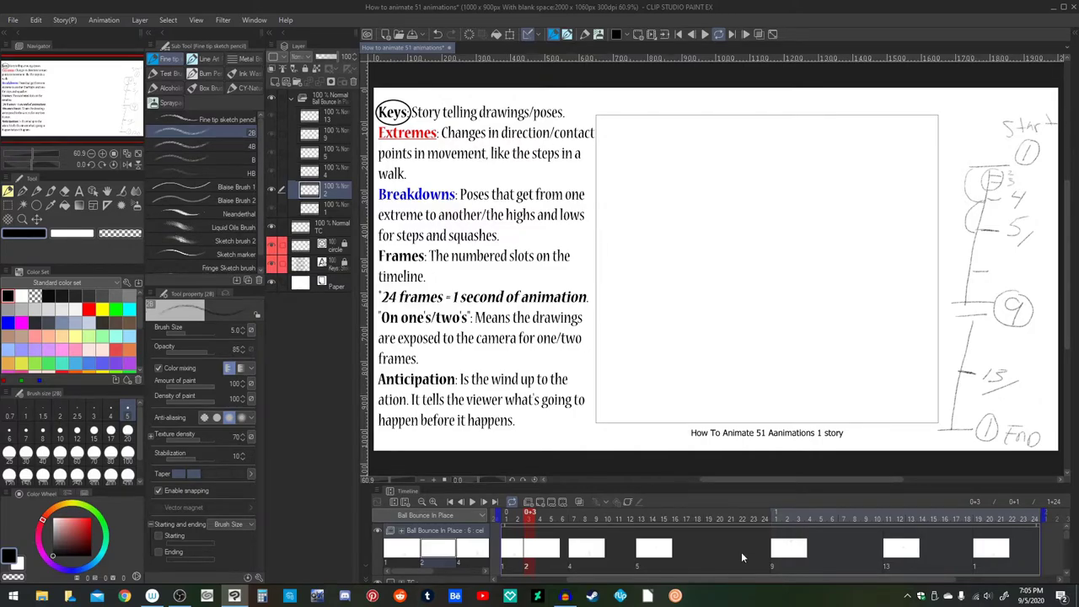
click(582, 502)
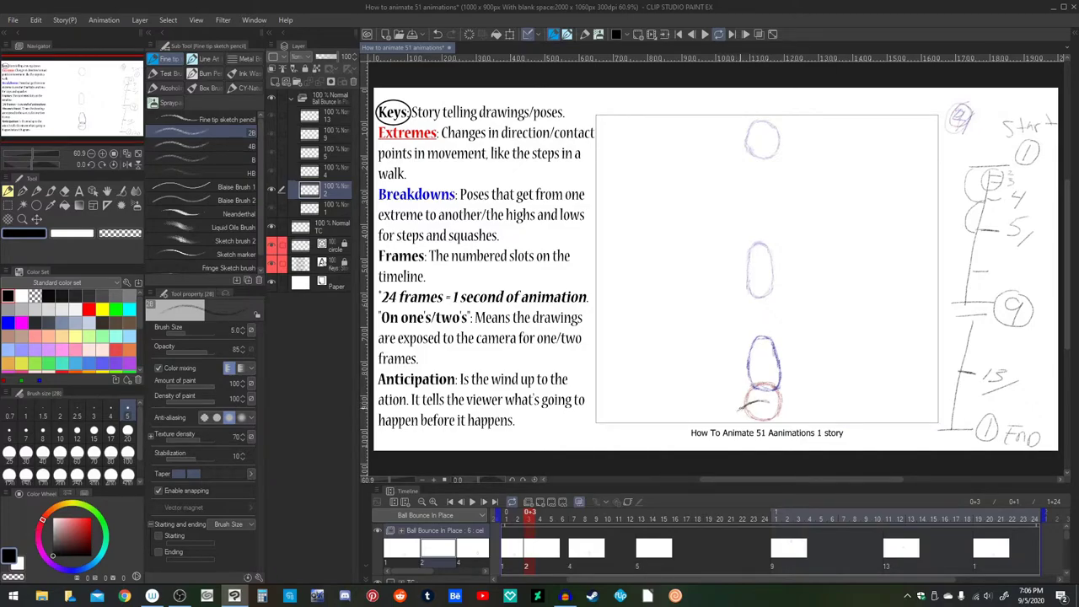
Step: Sketch a flattened squash ball under the bottom circle on cel 2, redoing the lower arc
drag(743, 408, 735, 415)
drag(778, 400, 764, 403)
drag(784, 405, 793, 412)
key(ctrl+z)
drag(767, 407, 738, 420)
mouse_move(778, 409)
mouse_down()
mouse_move(791, 413)
mouse_move(769, 424)
mouse_move(781, 423)
mouse_up()
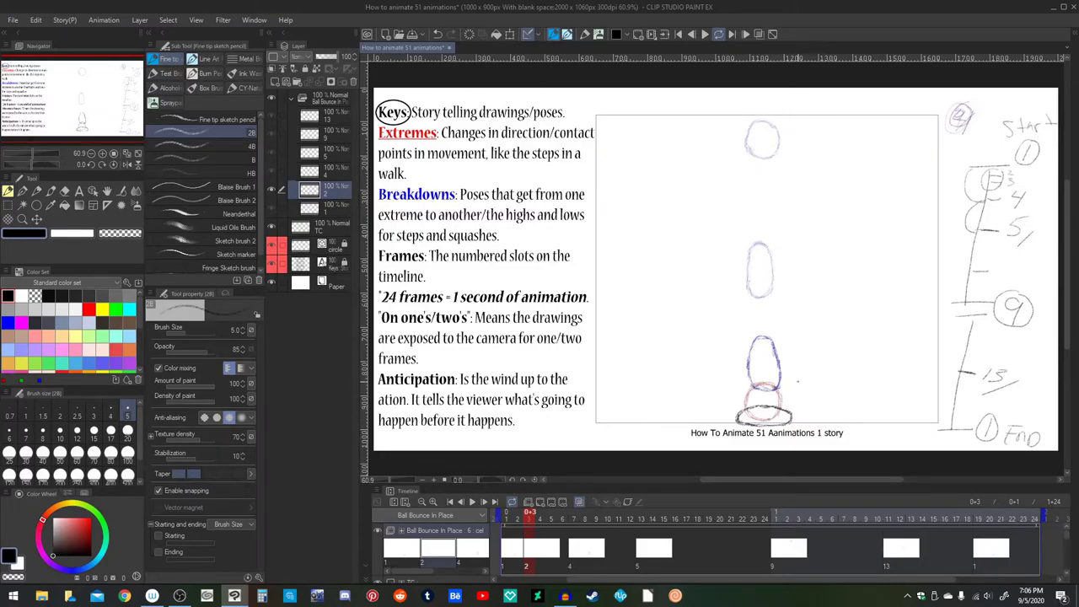
key(o)
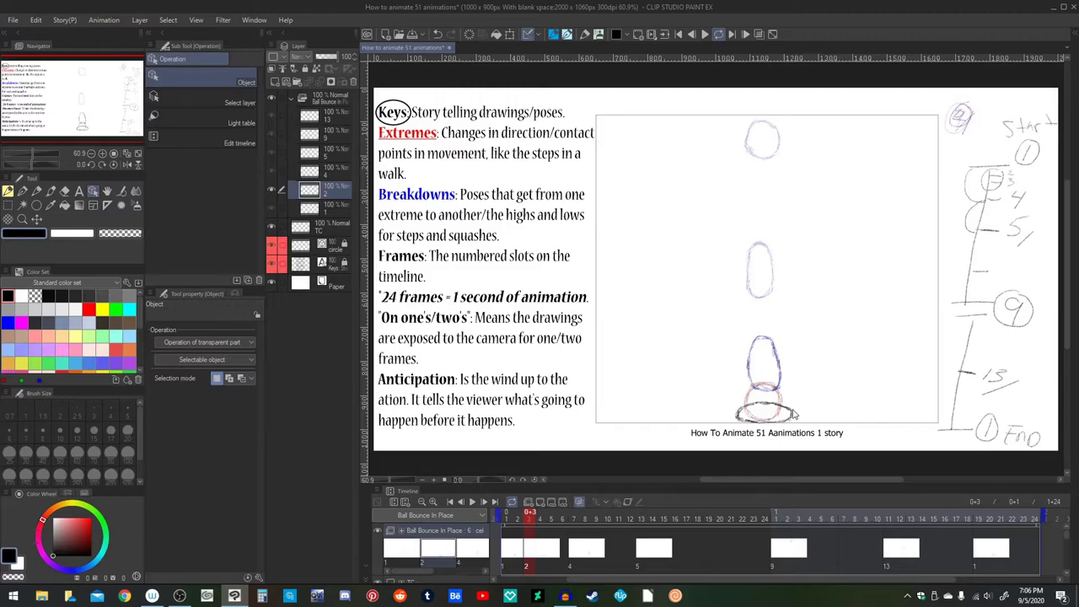
Step: Enable onion skinning, play the bounce from frame 1, then go to frame 17 of second 2
key(p)
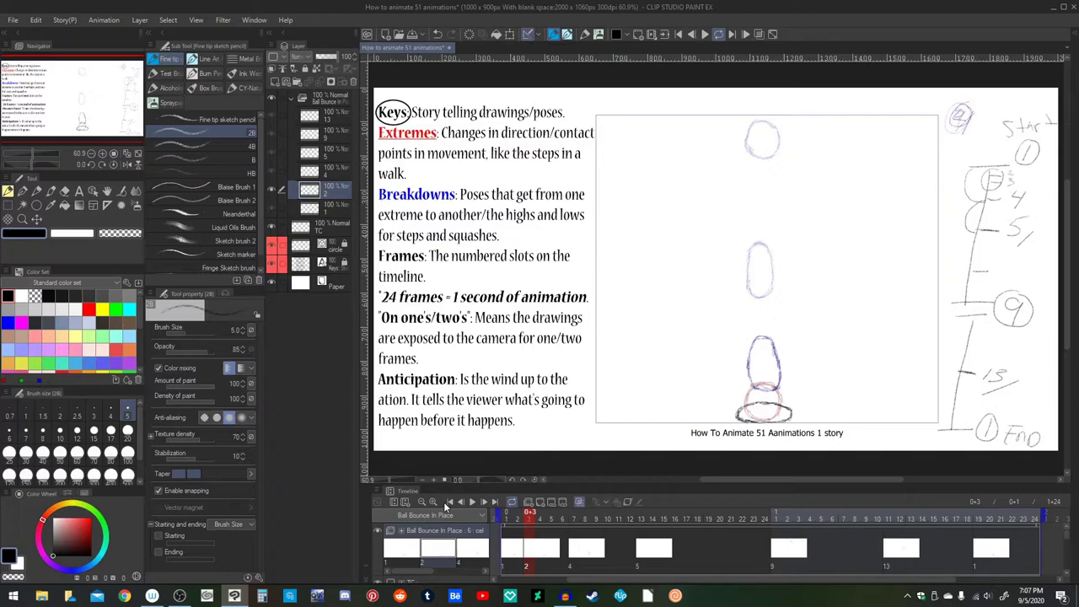
click(448, 503)
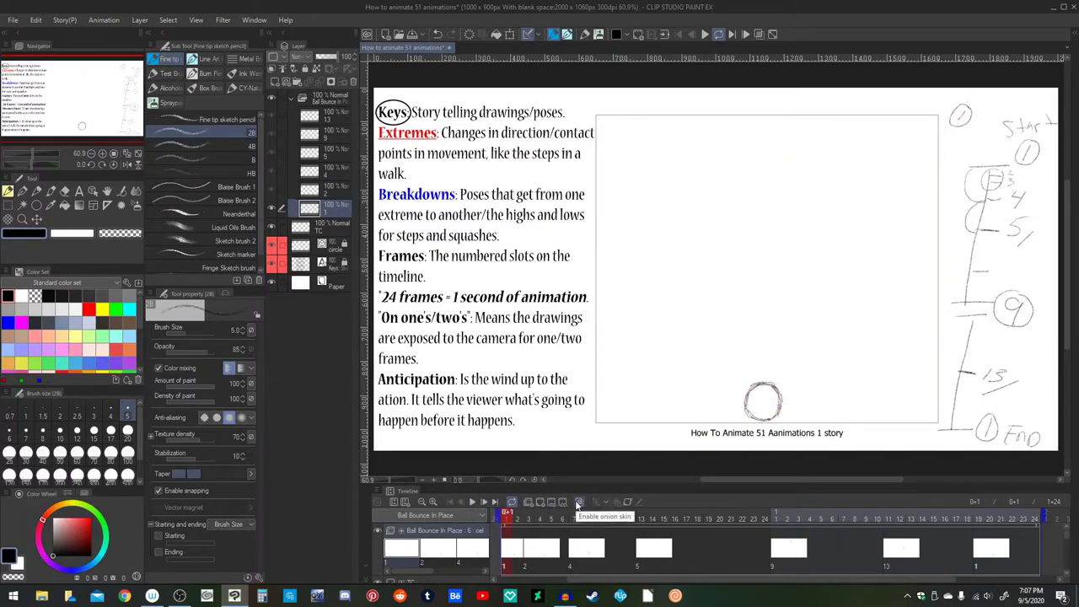
click(578, 503)
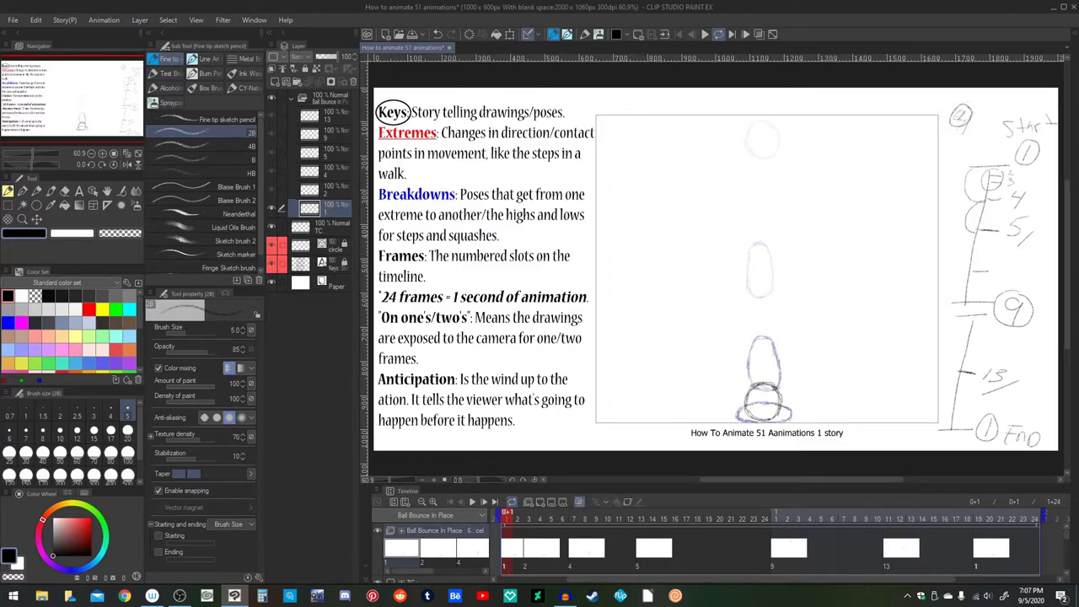
click(473, 502)
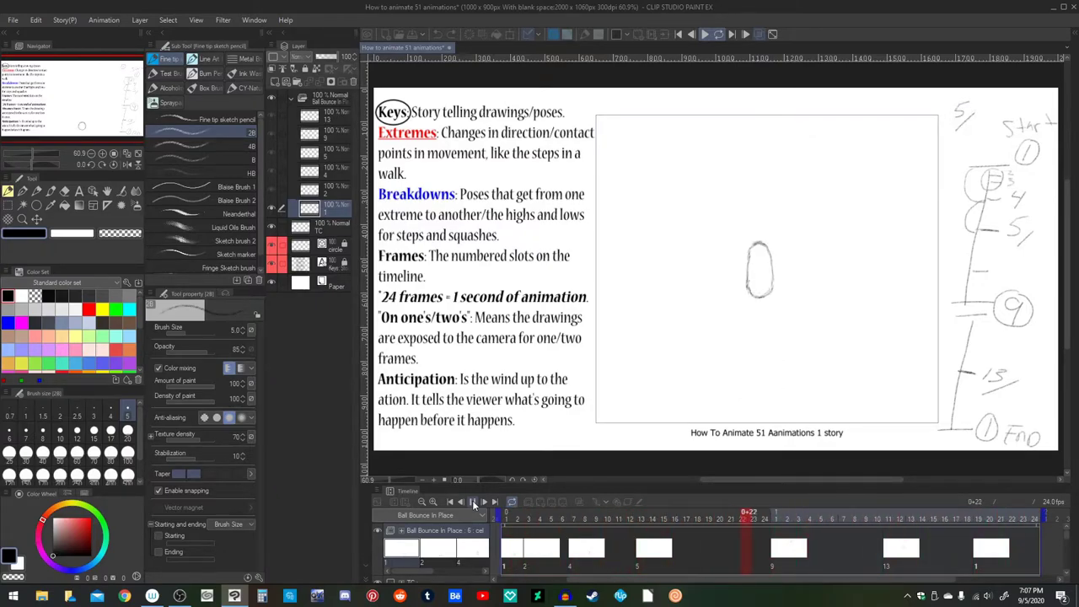
click(472, 501)
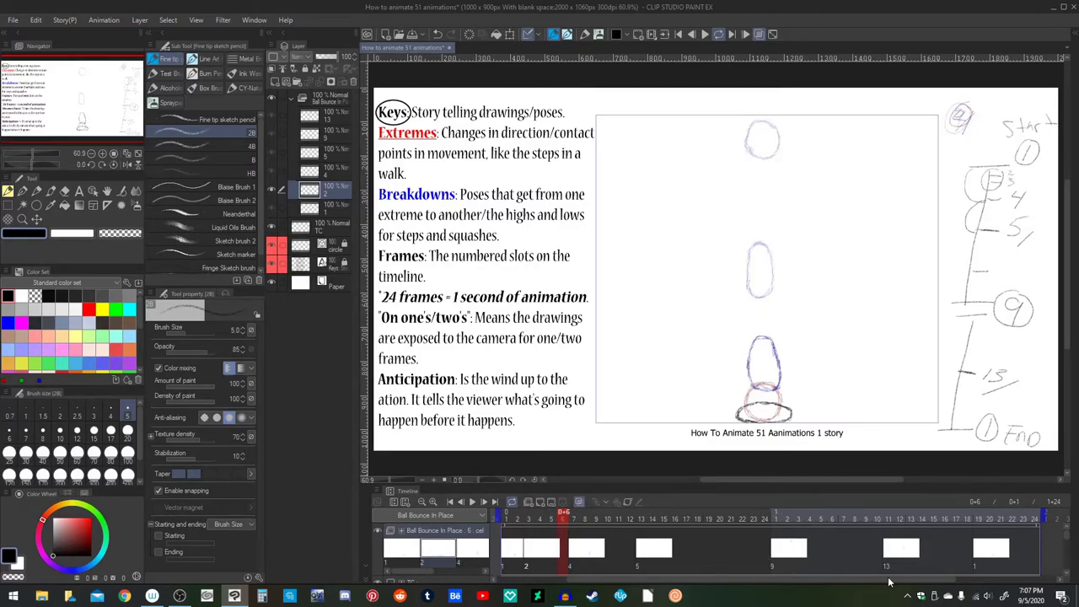
click(950, 550)
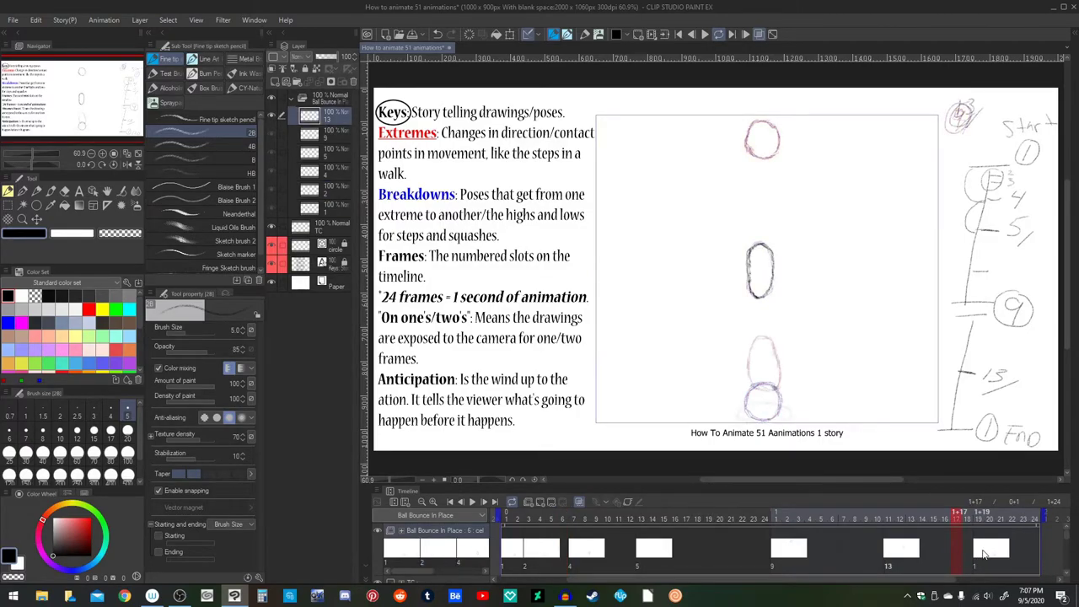
Step: Reuse squash drawing 2 right after drawing 13 in the second second, then play it back
right_click(958, 549)
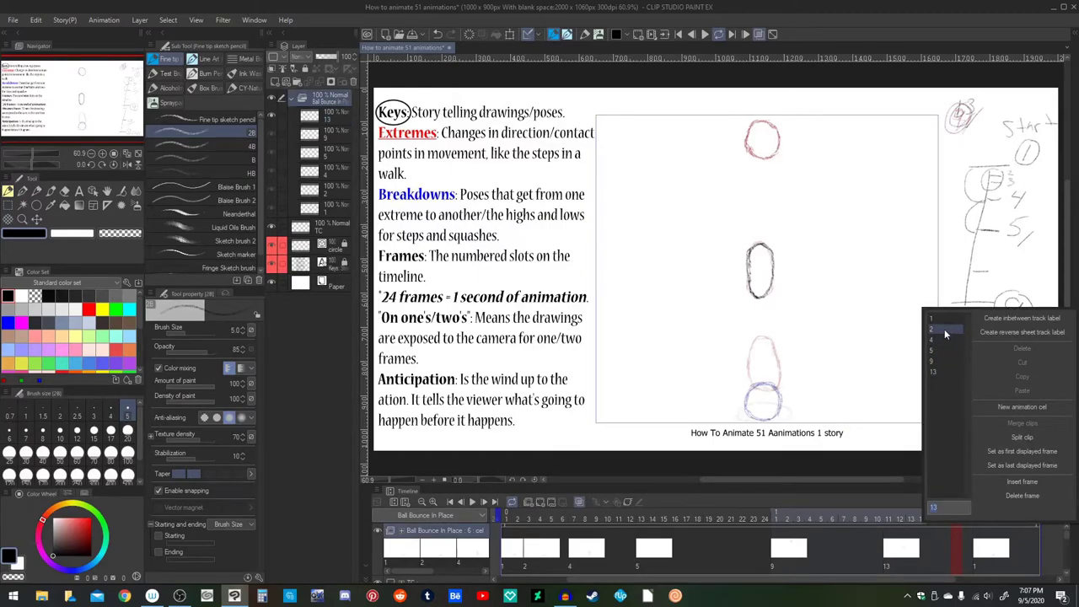
click(956, 539)
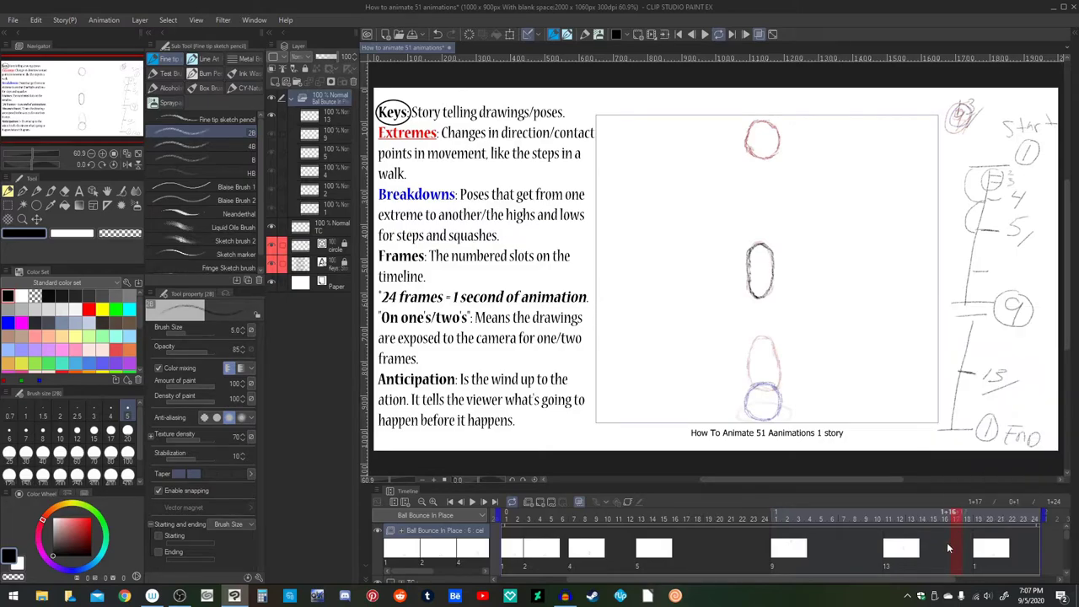
click(936, 549)
right_click(936, 549)
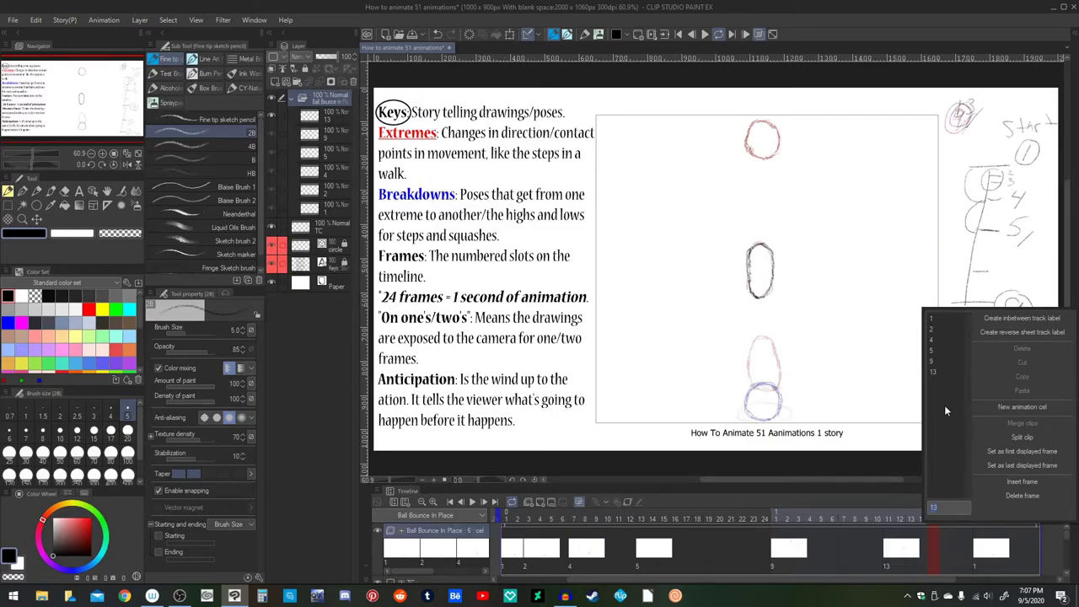
click(939, 332)
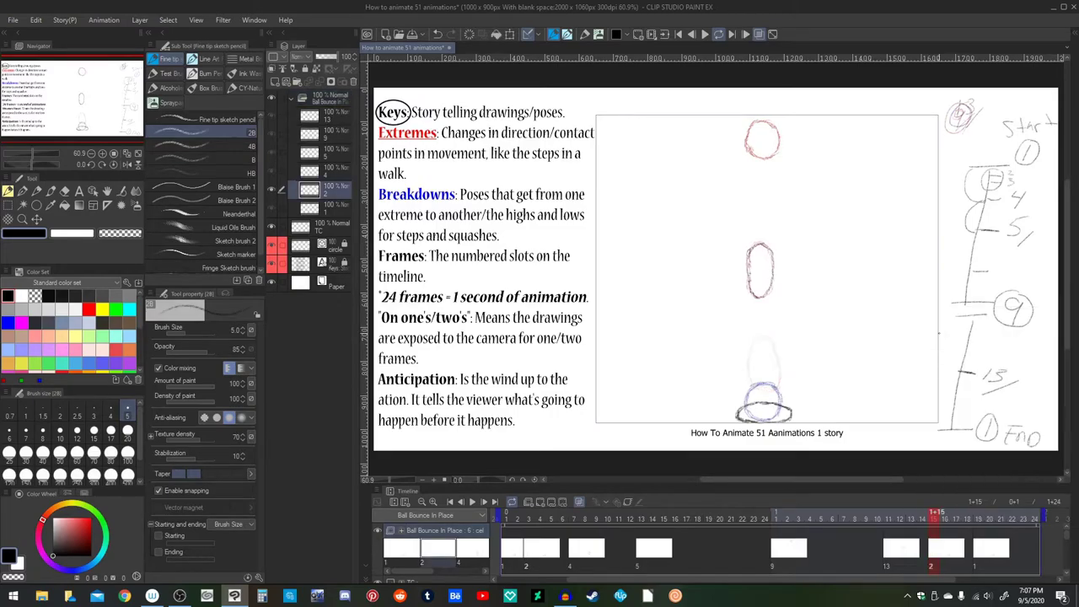
click(471, 503)
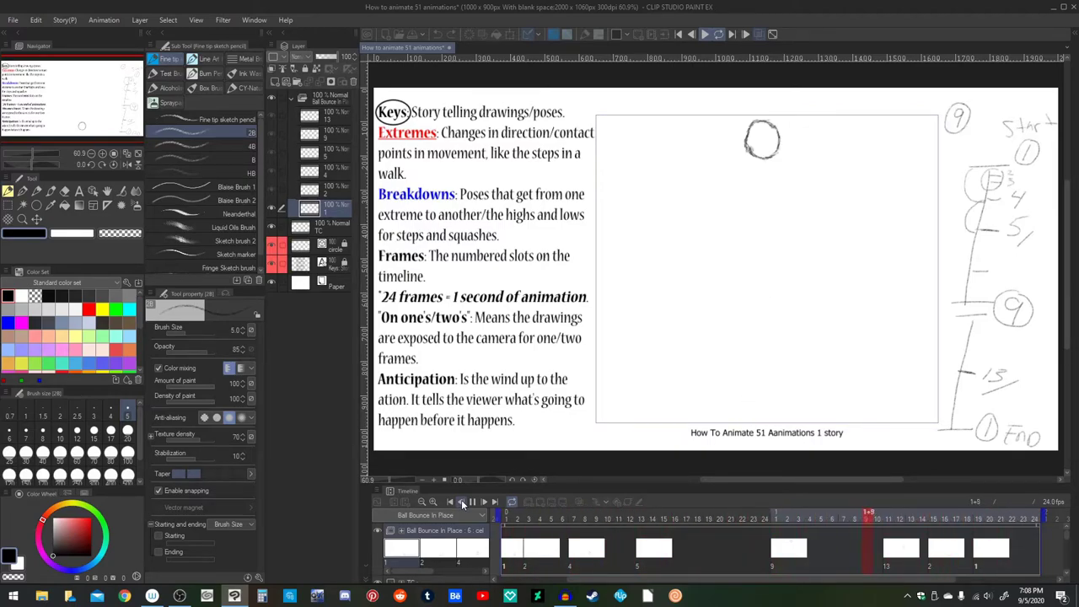
Step: Hide the TC timing chart layer, turn off onion skin, and write '2' beside the squash drawing
click(474, 502)
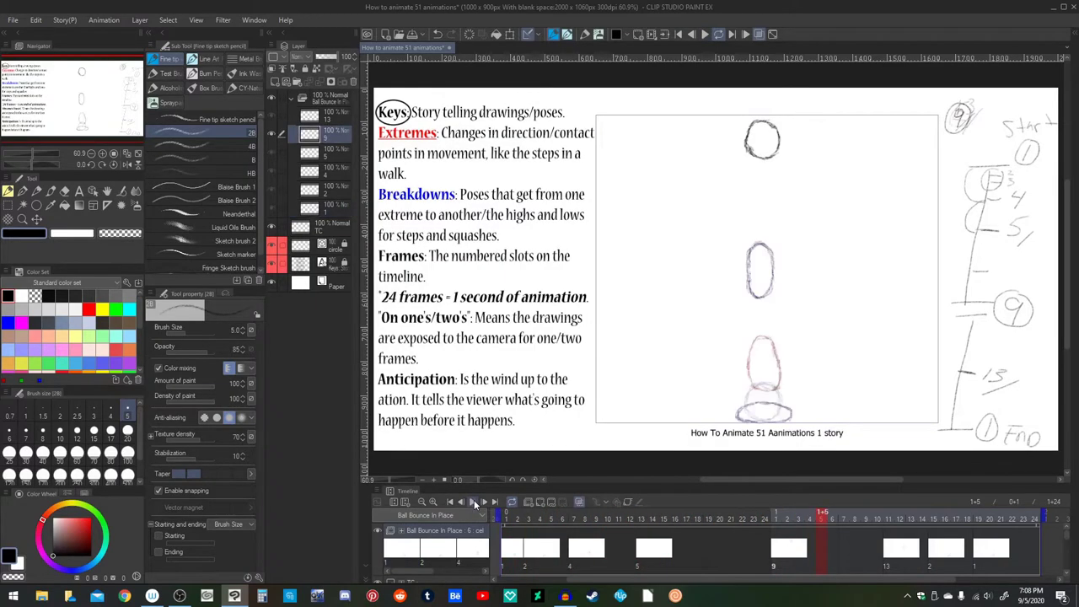
click(273, 228)
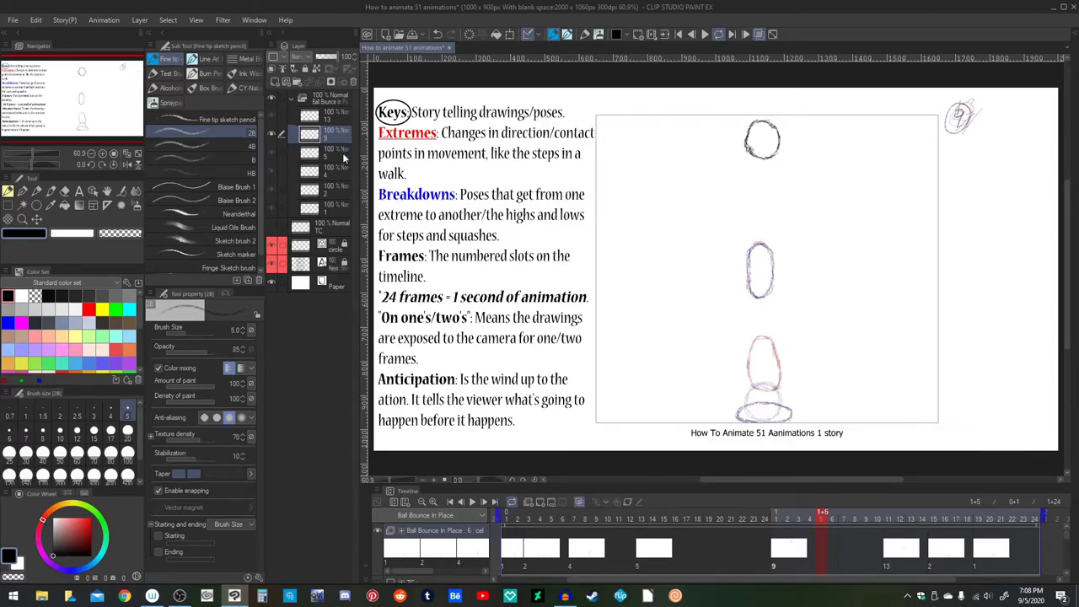
click(334, 195)
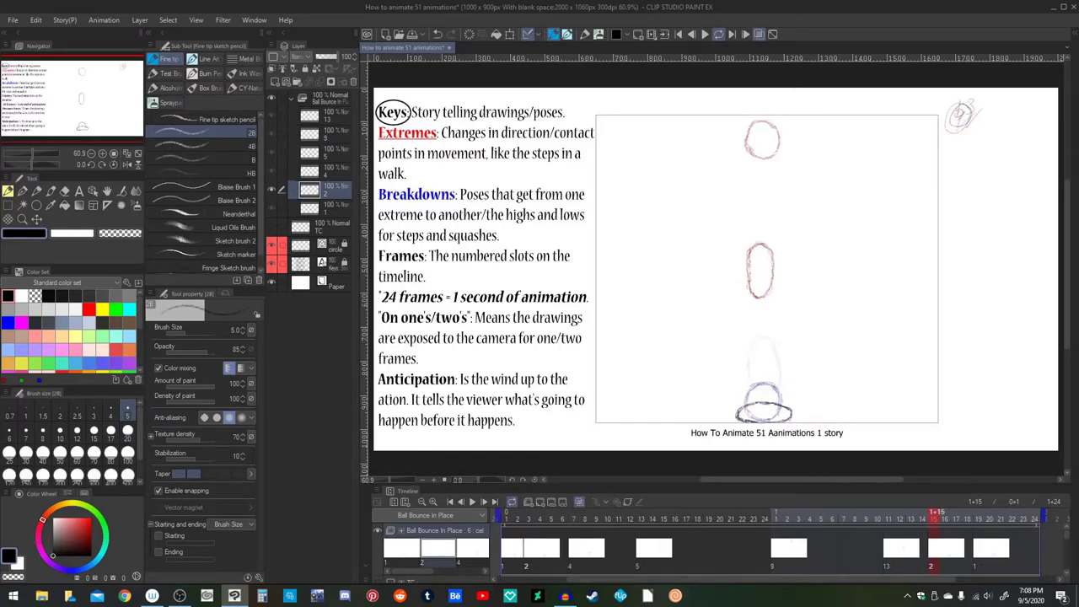
click(581, 501)
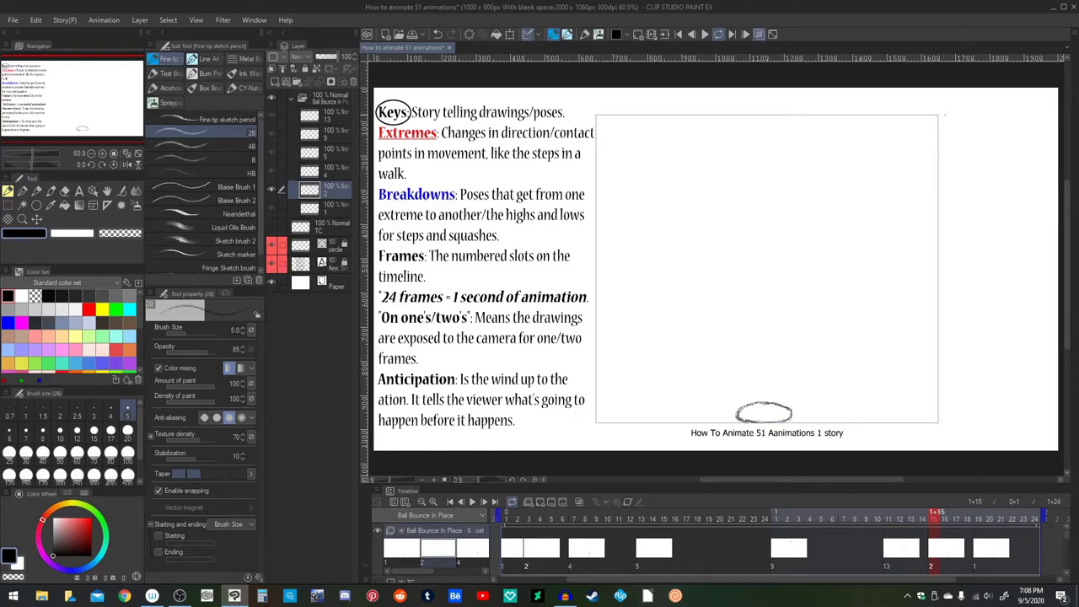
drag(955, 108, 965, 119)
Step: Replay the bounce, then add a new blank cel 3 after the squash drawing
click(454, 503)
click(472, 502)
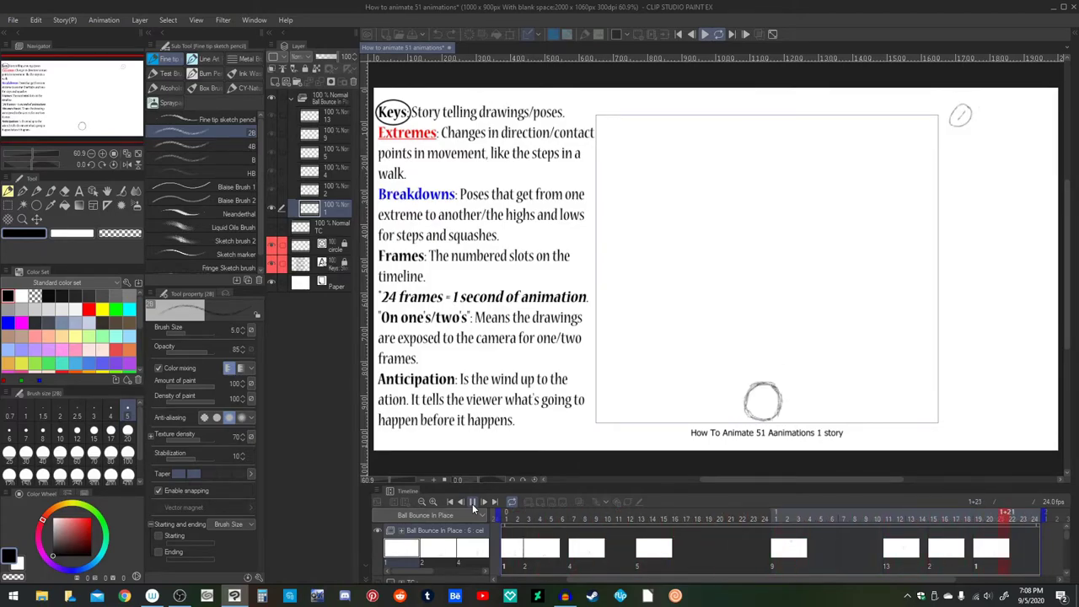
click(472, 503)
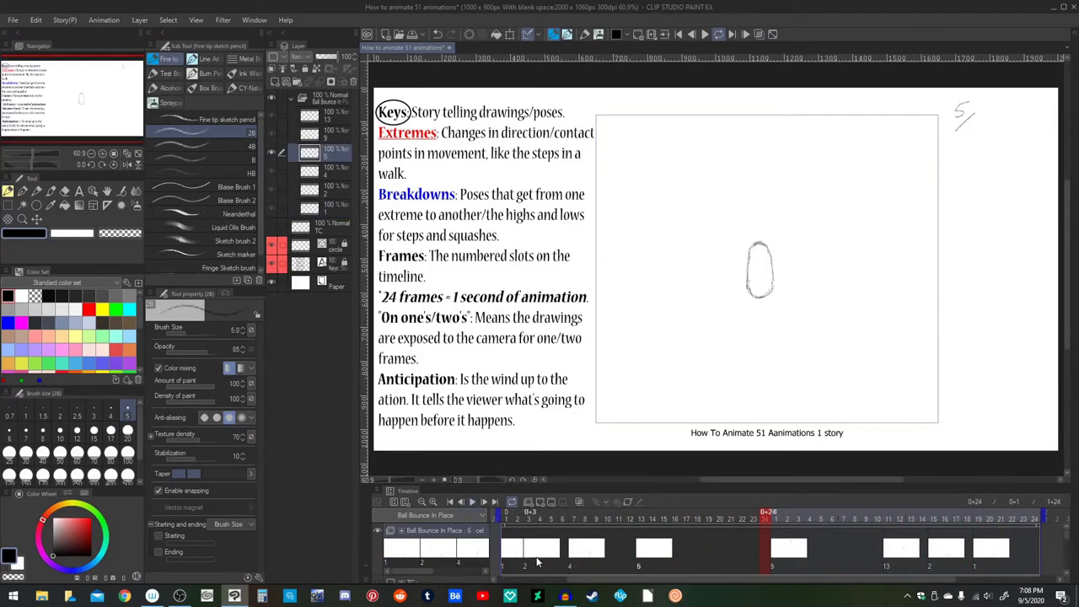
click(546, 558)
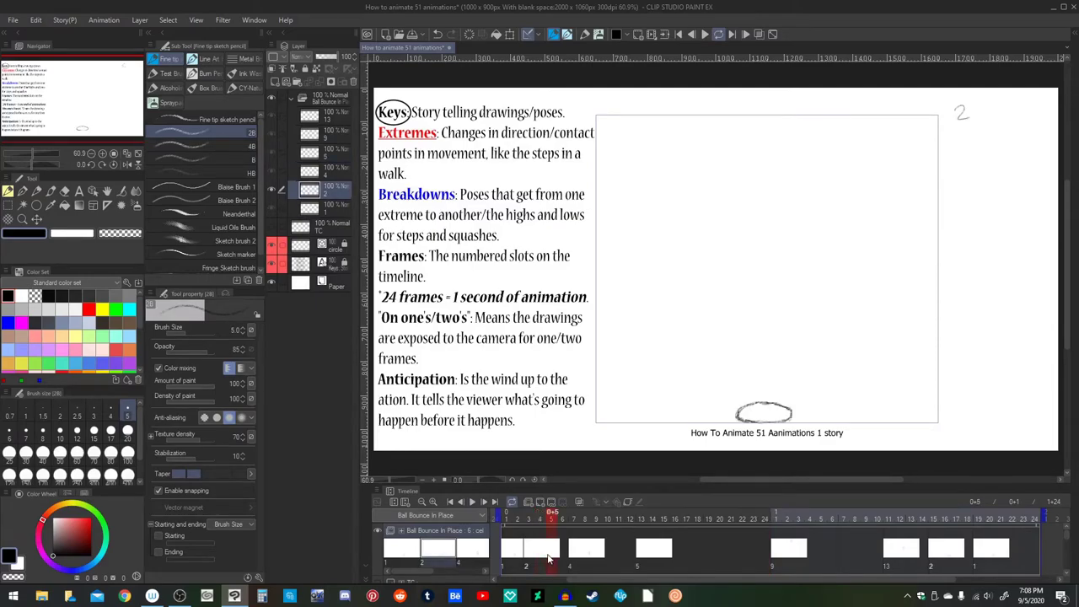
click(482, 502)
click(540, 505)
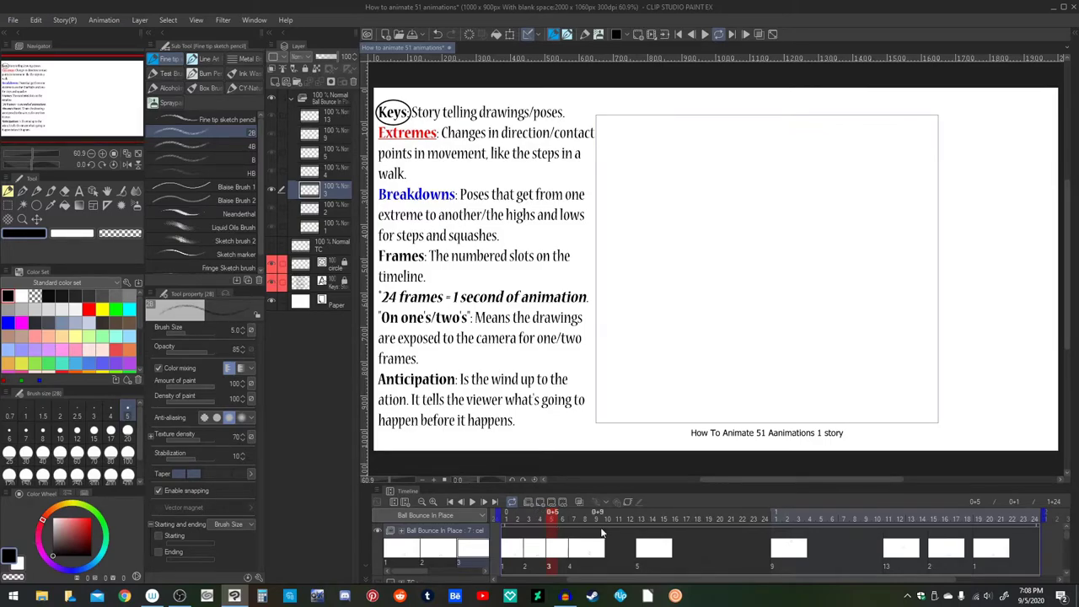
Step: With onion skin on, sketch the in-between ball above the squash on cel 3 and number it
click(578, 503)
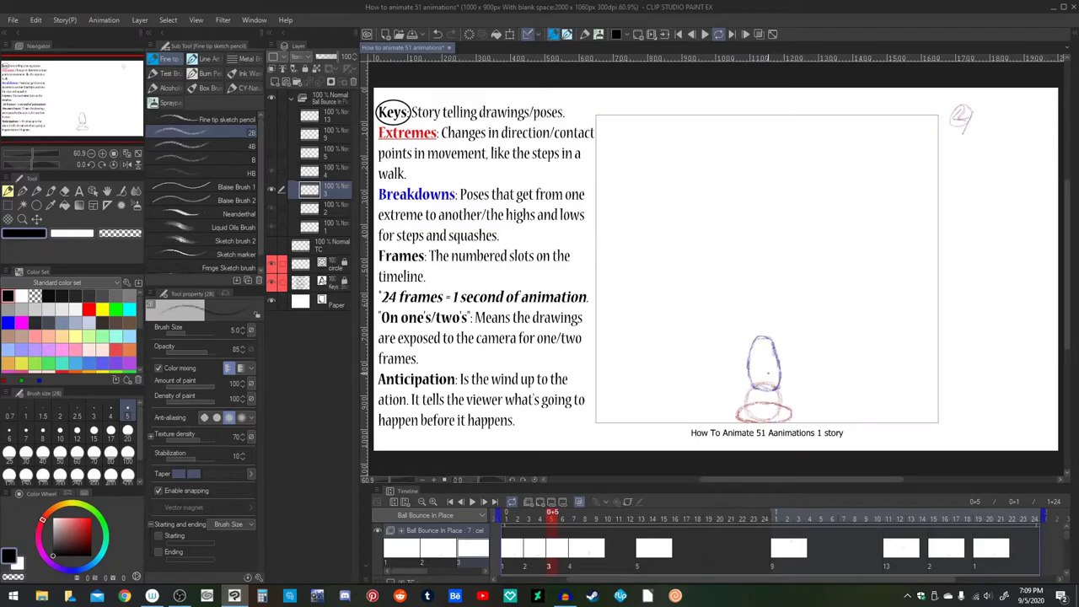
mouse_move(756, 372)
mouse_down()
mouse_move(771, 374)
mouse_move(749, 380)
mouse_move(744, 397)
mouse_move(760, 425)
mouse_up()
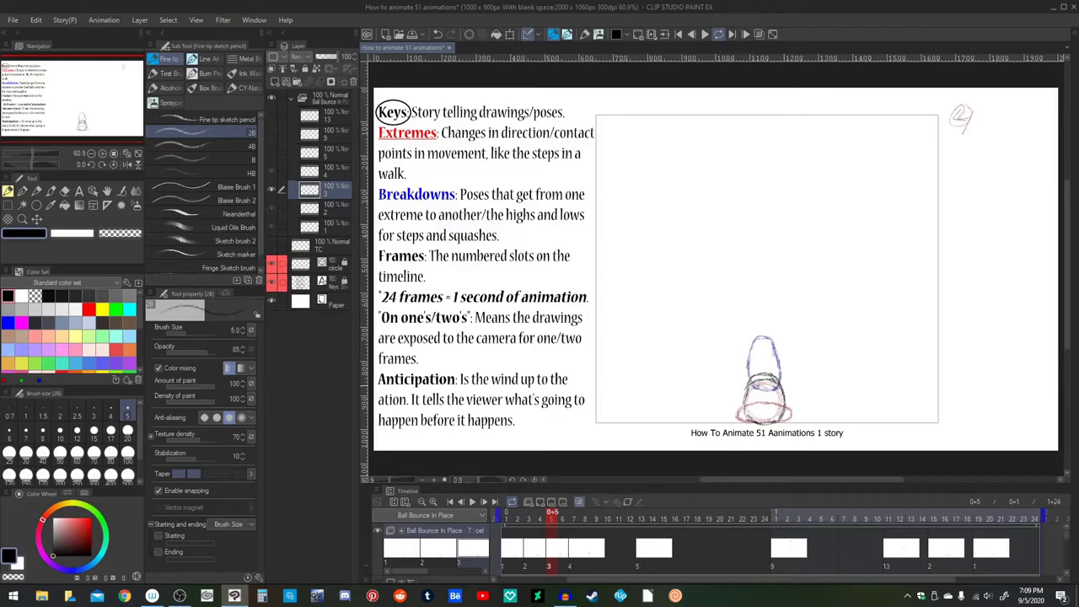
key(ctrl+z)
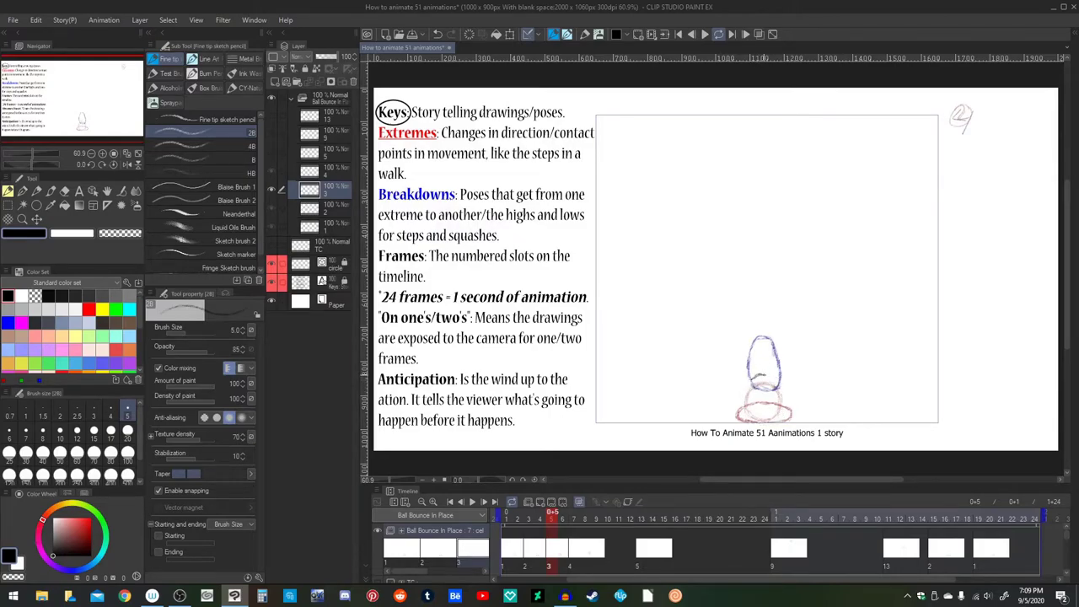
mouse_move(755, 377)
mouse_down()
mouse_move(772, 376)
mouse_move(746, 388)
mouse_up()
drag(768, 376, 776, 383)
drag(958, 110, 971, 121)
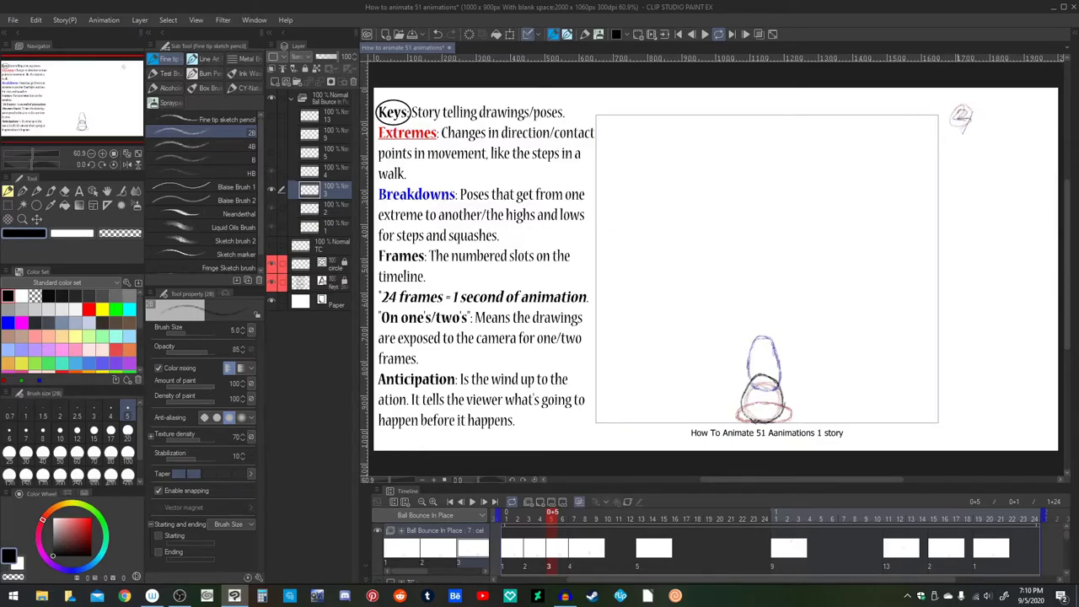
Step: Toggle onion skin to compare drawings and replay the bounce from the first frame
click(578, 505)
click(579, 504)
click(579, 504)
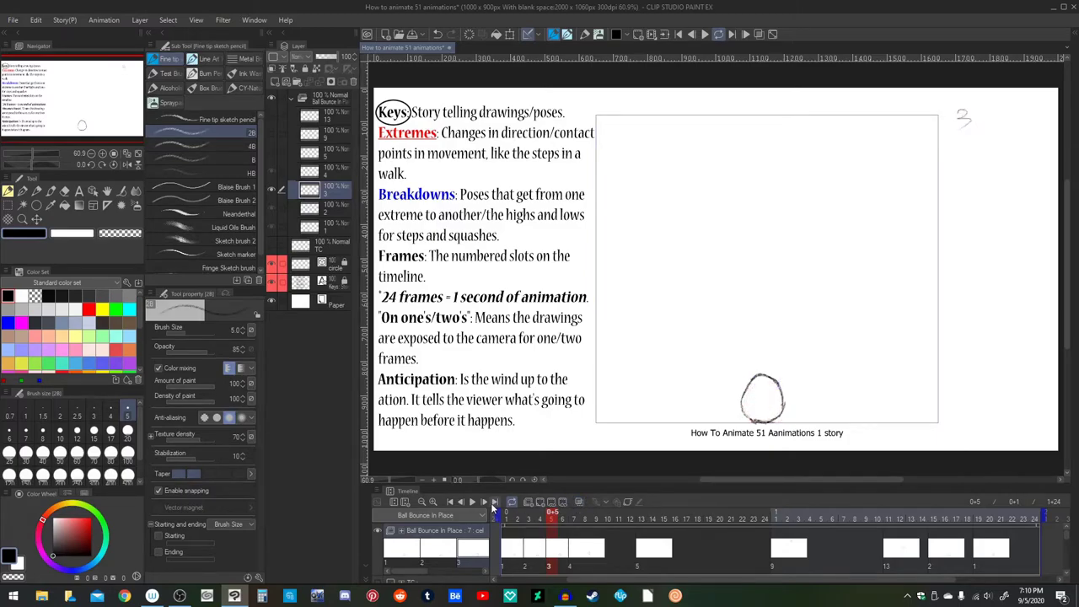
click(451, 502)
click(470, 506)
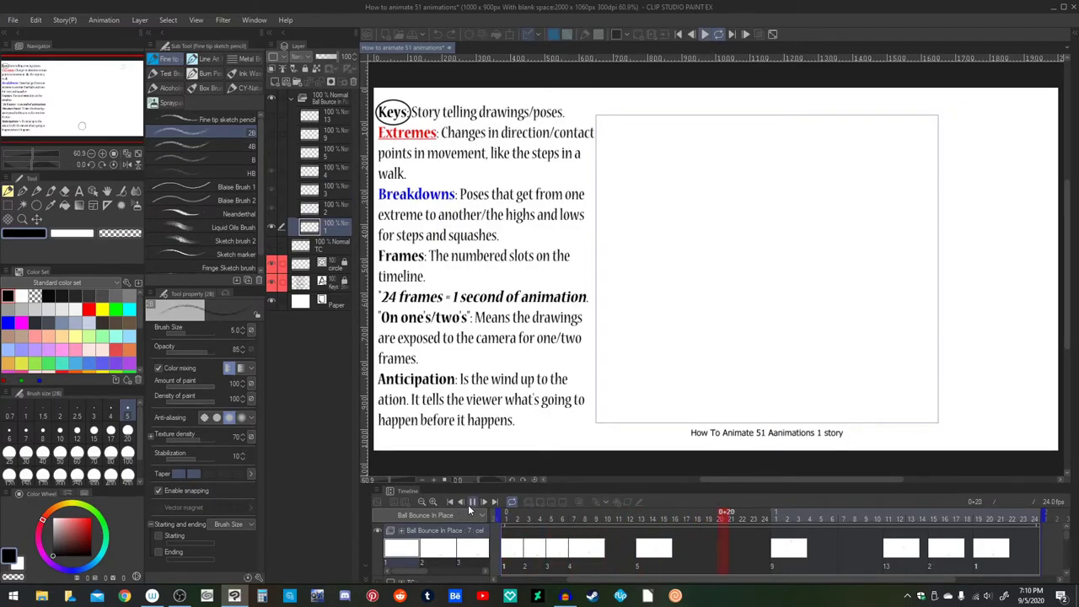
click(271, 135)
click(451, 503)
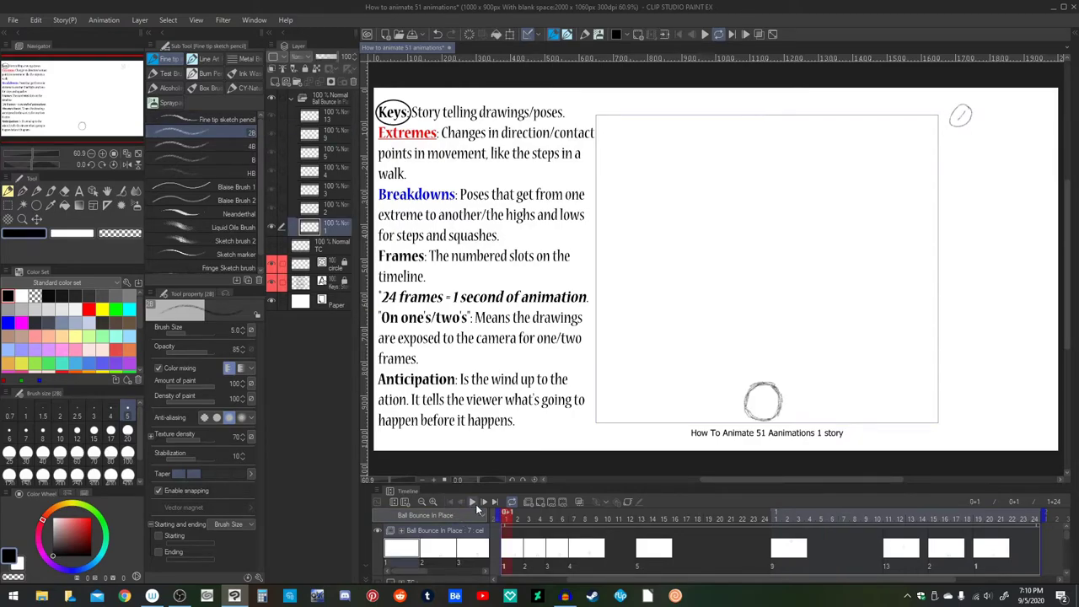
click(474, 504)
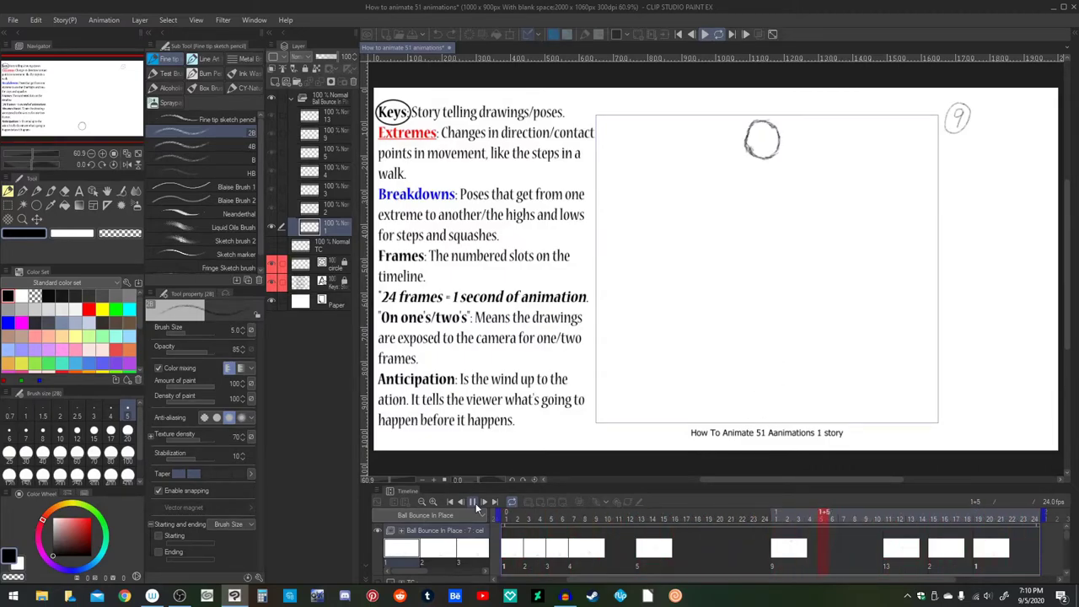
click(476, 504)
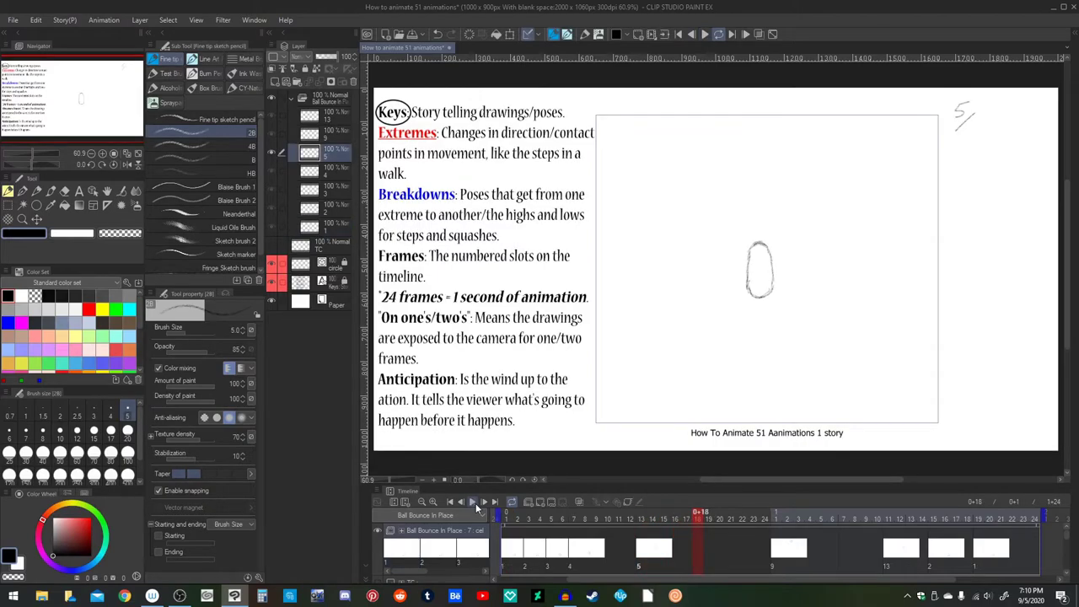
Step: Move cel 5 from frame 13 to frame 9, check drawing 9, then go to frame 11
click(641, 558)
drag(632, 554, 597, 553)
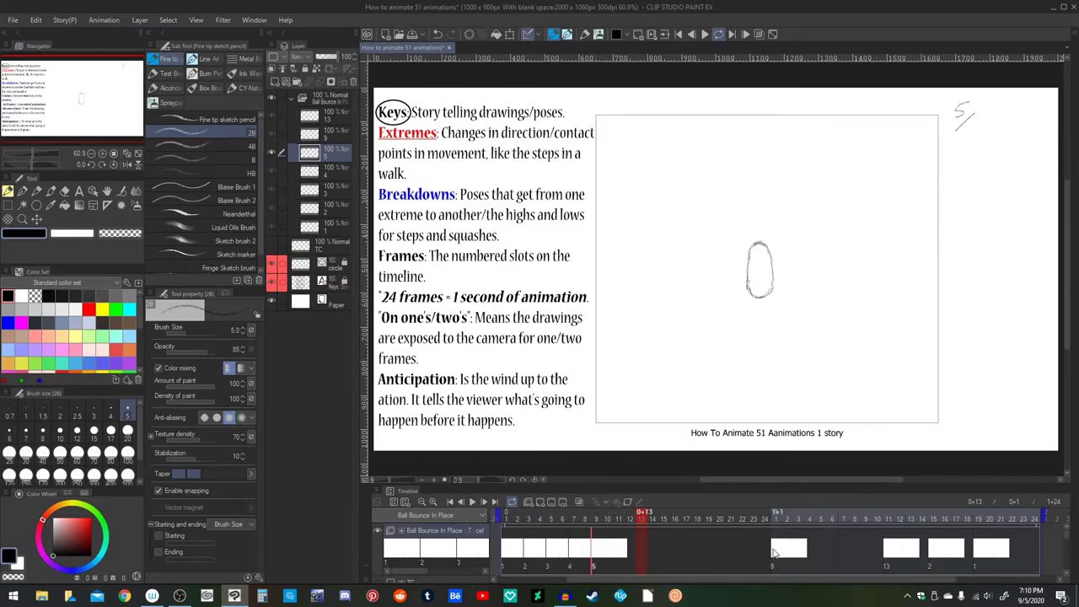
click(774, 552)
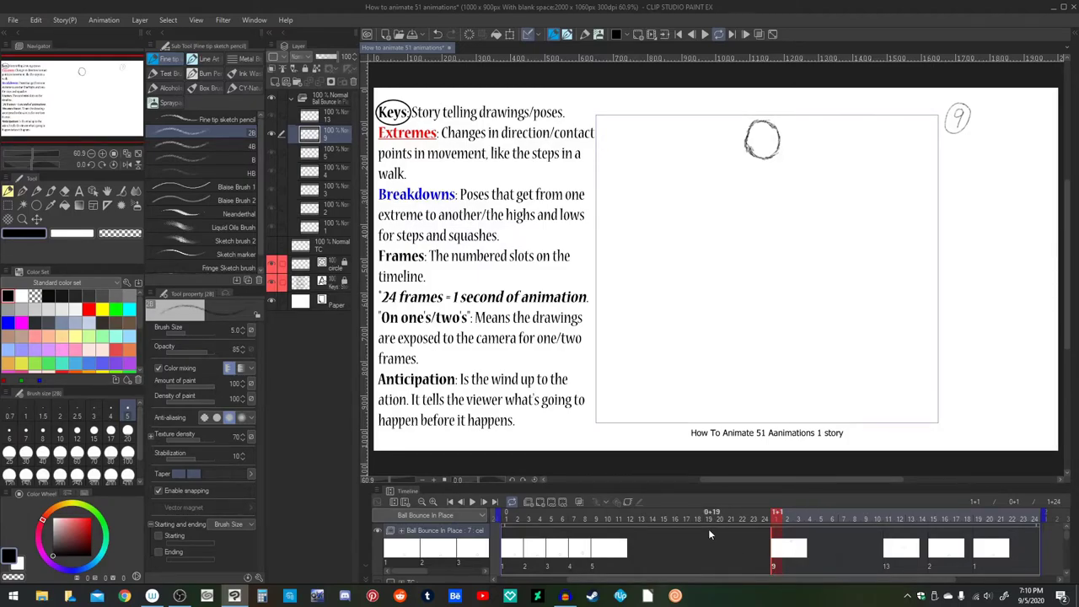
click(637, 546)
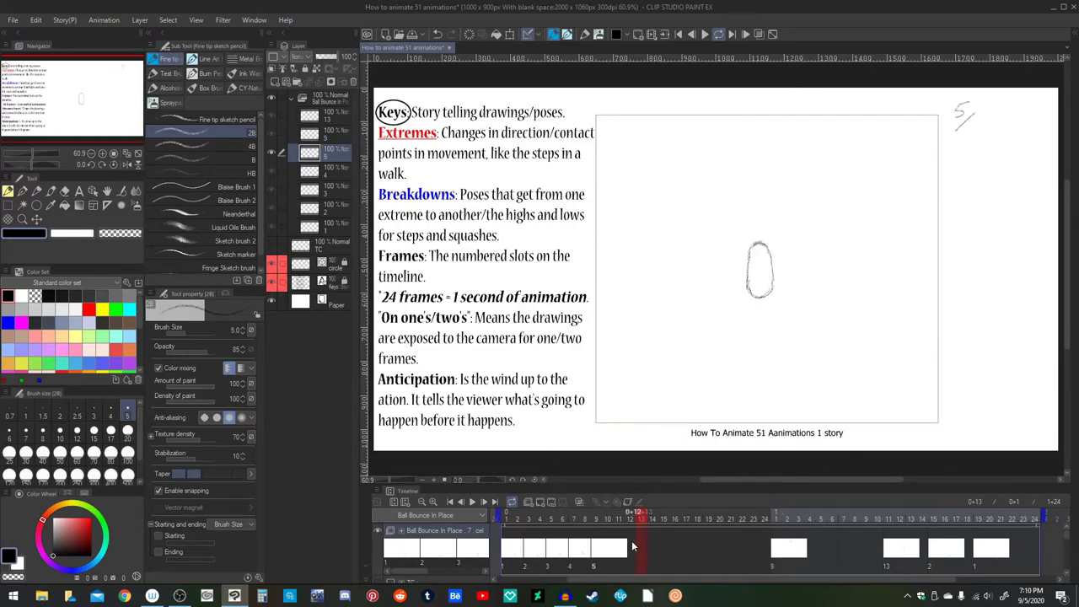
click(618, 546)
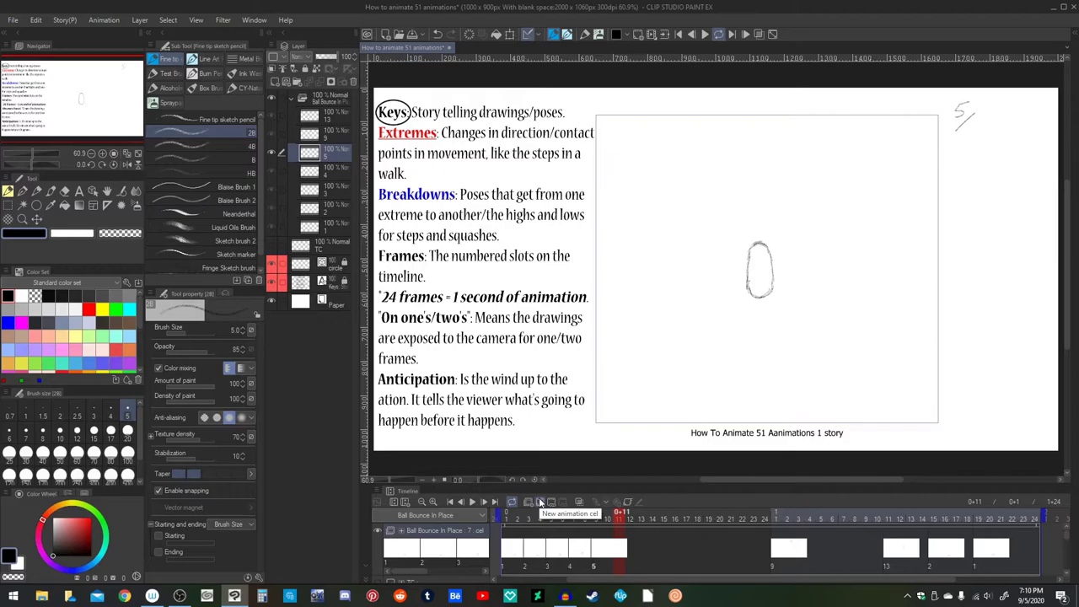
Step: Step through frames 5 to 7 to compare drawings 3 and 4, then enable onion skin
click(540, 563)
click(551, 564)
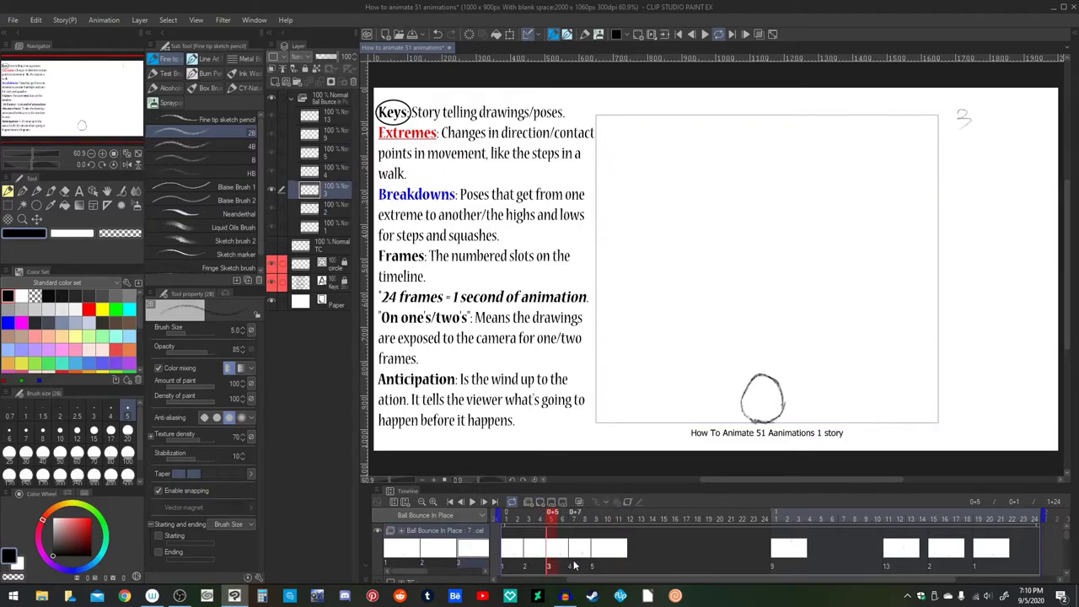
click(575, 563)
click(564, 562)
click(578, 501)
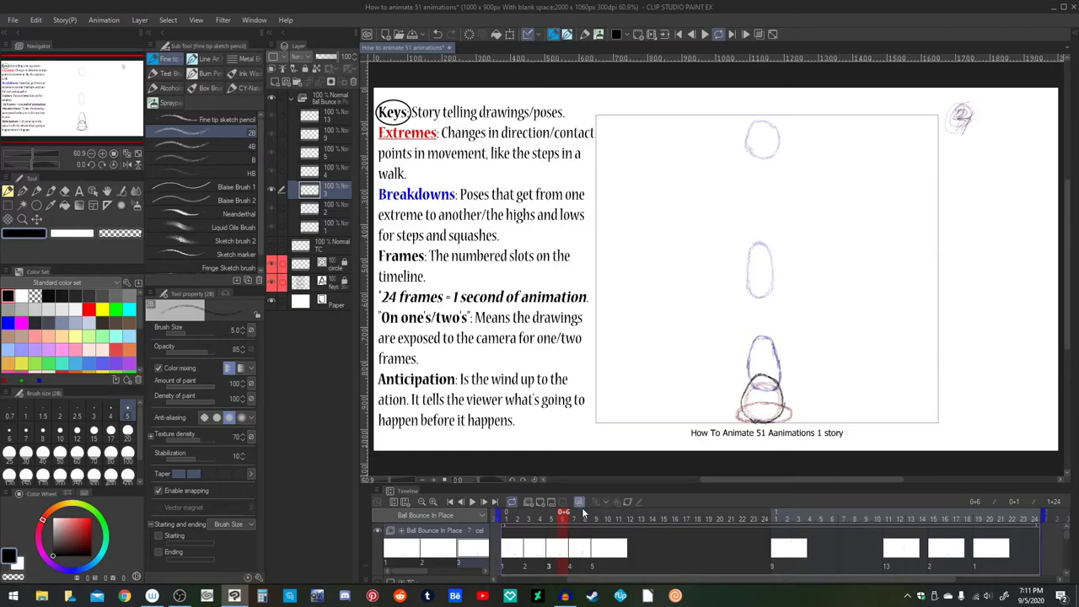
Step: Duplicate the drawing 3 layer and move the copy between layers 9 and 5
right_click(337, 191)
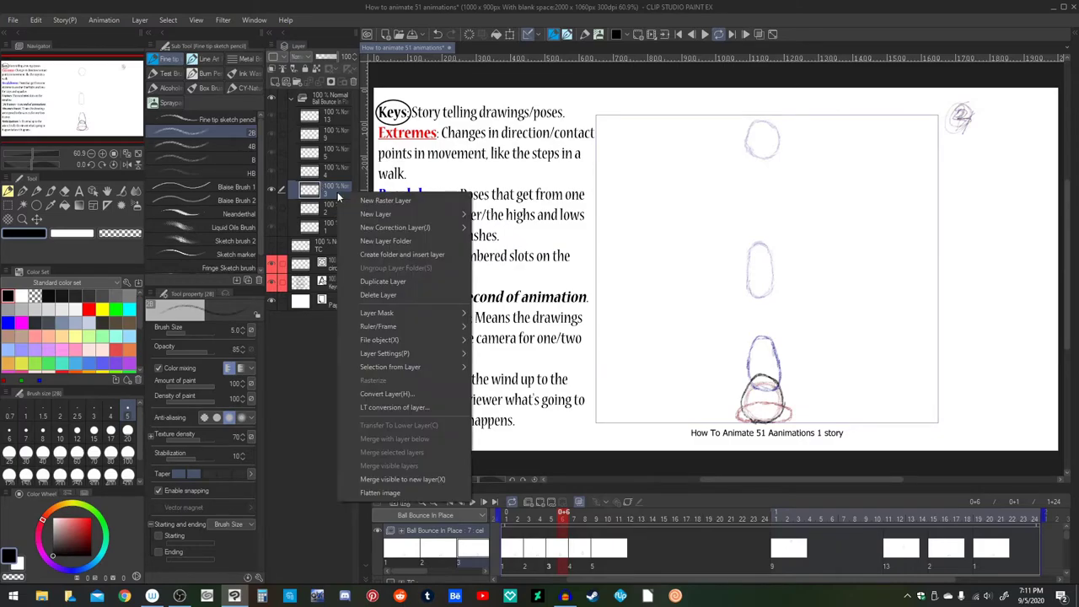
click(383, 282)
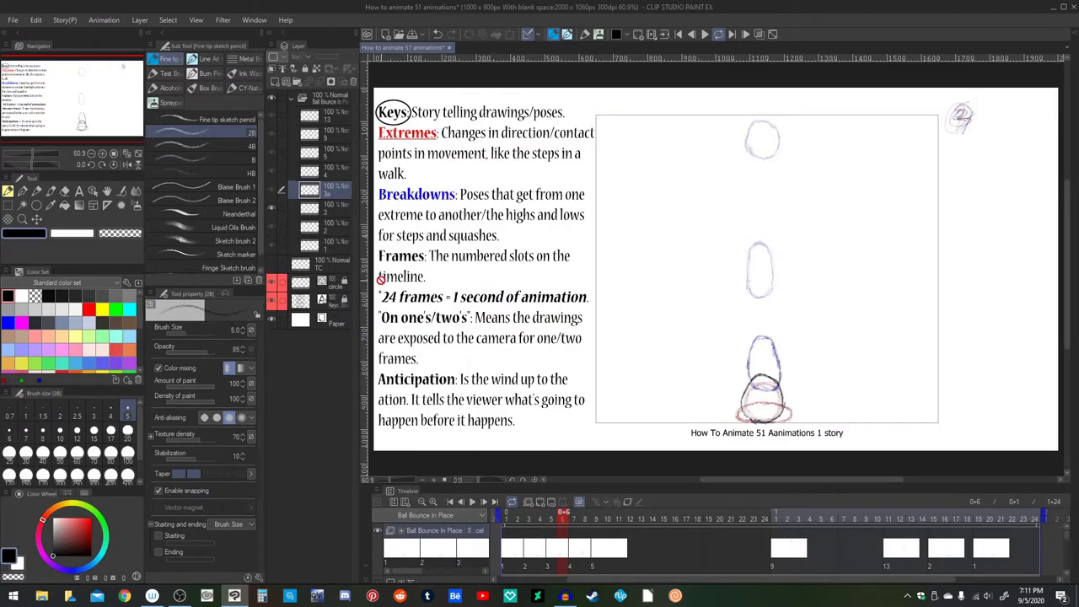
drag(340, 200, 332, 146)
click(332, 157)
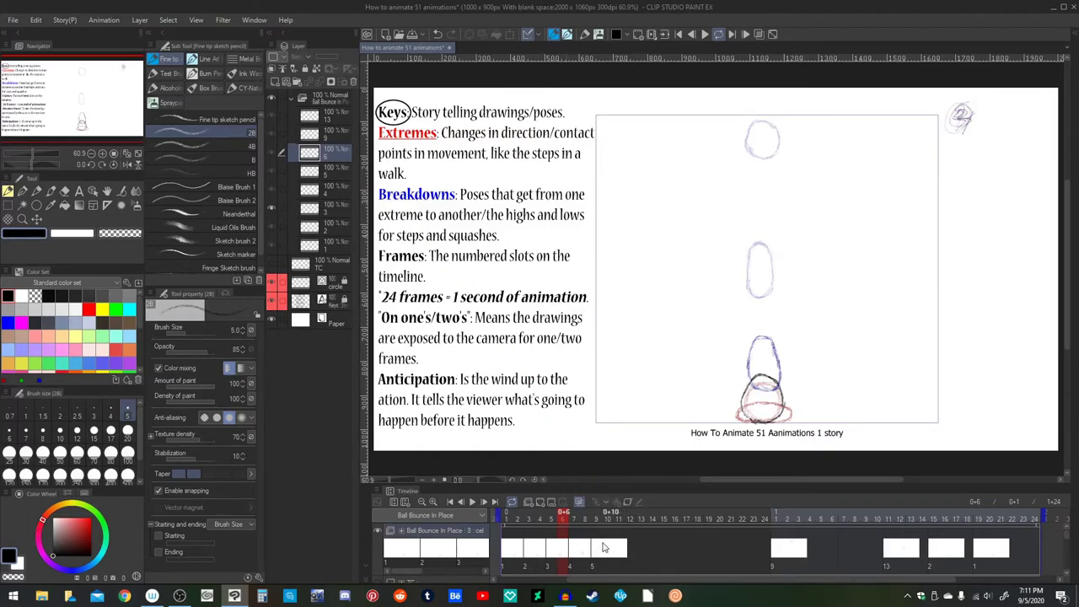
click(604, 548)
Step: Assign cel 6 to frame 11, then check it against frames 6 and 14
click(620, 544)
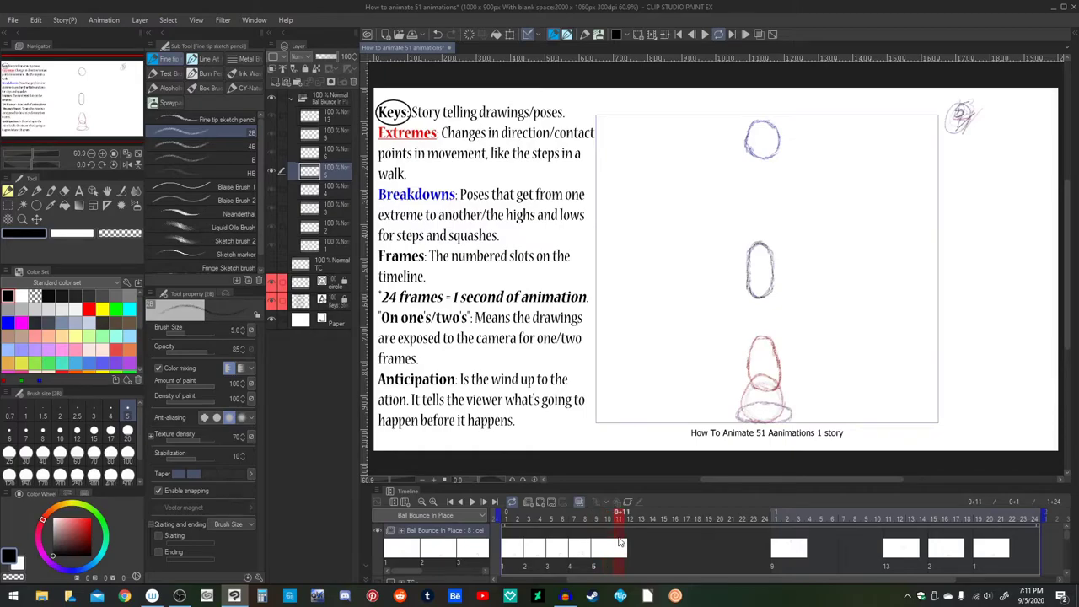
right_click(621, 545)
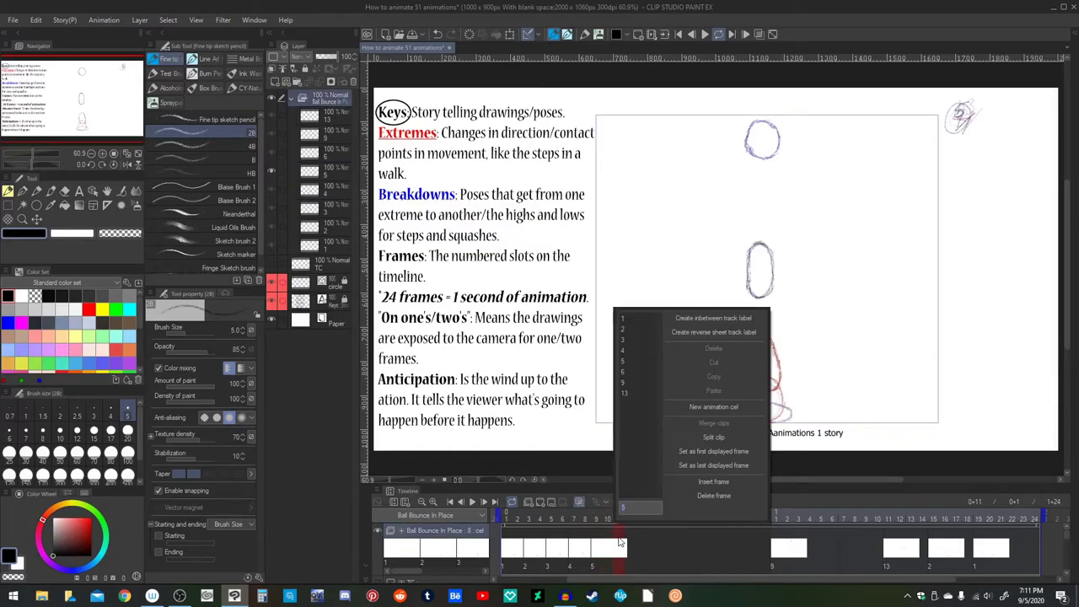
click(638, 373)
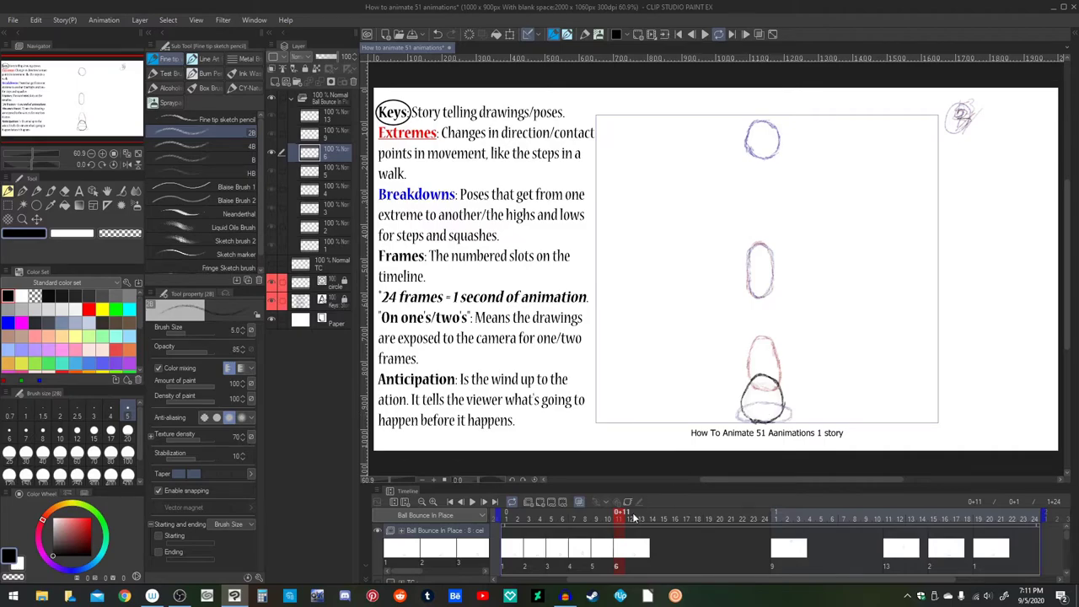
click(563, 554)
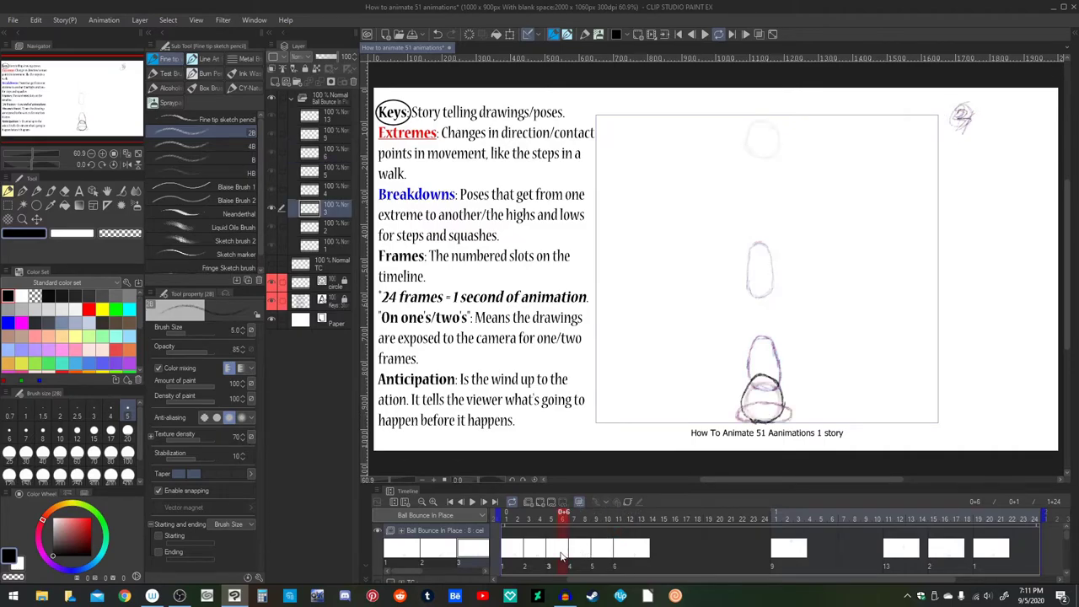
click(654, 520)
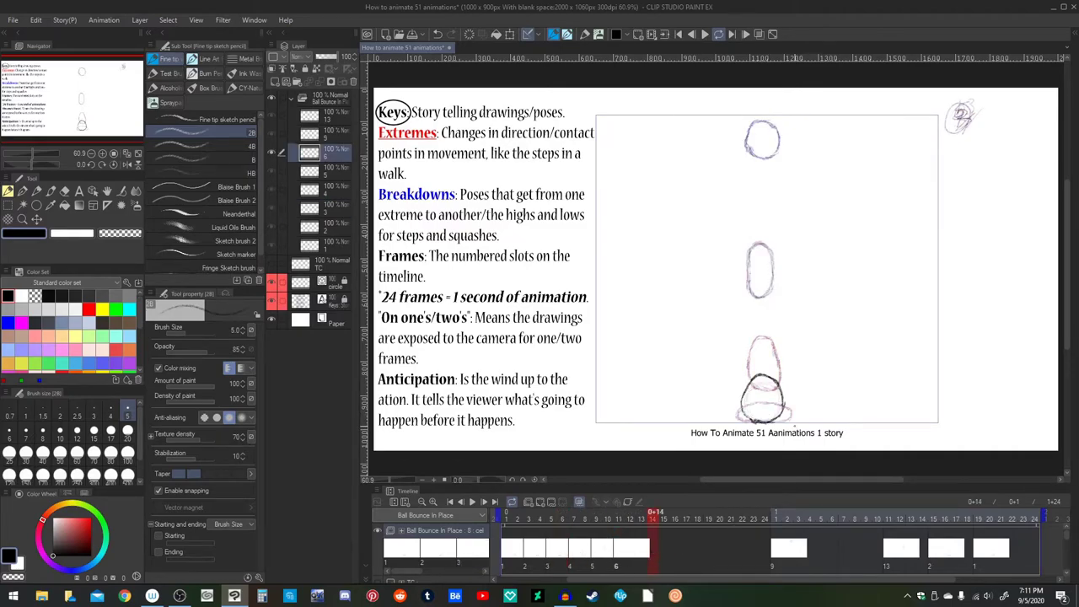
Step: Nudge cel 6's black ball upward with the Object tool until it sits below the top circle
key(o)
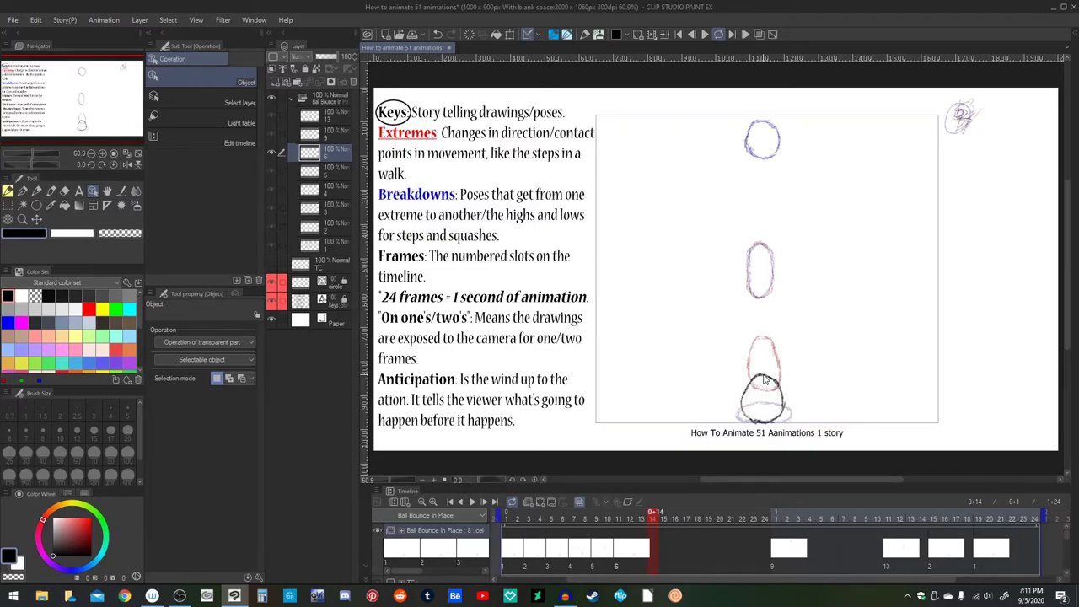
key(Up)
key(Up)
key(Up)
key(Up)
key(Up)
key(Up)
key(Up)
key(Up)
key(Up)
key(Up)
key(Up)
key(Up)
key(Up)
key(Up)
key(Up)
key(Up)
key(Up)
key(Up)
key(Up)
key(Up)
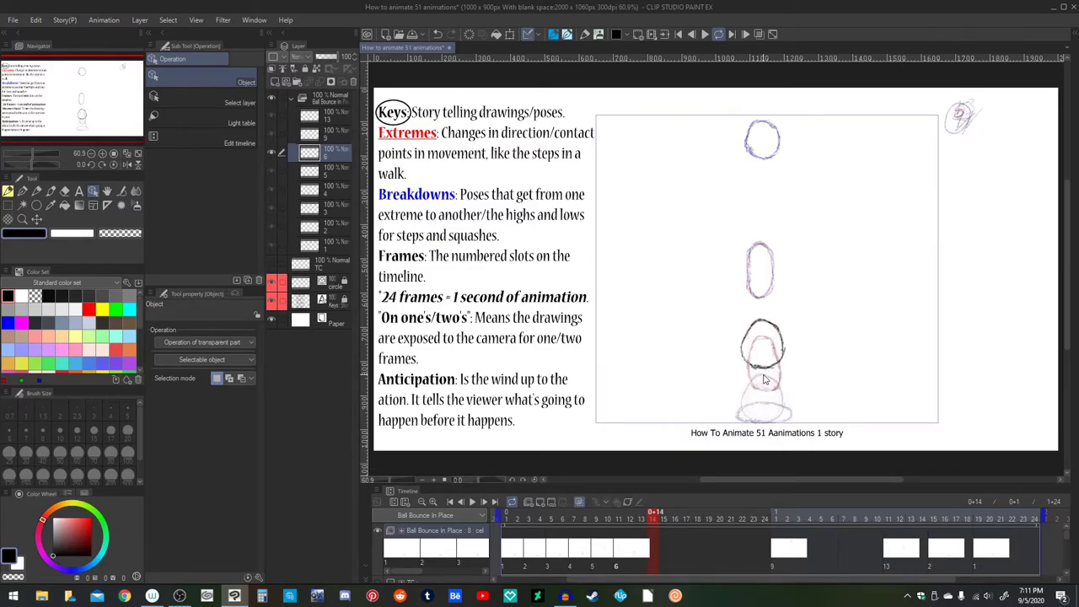
key(Up)
key(Up)
key(Up)
key(Up)
key(Up)
key(Up)
key(Up)
key(Up)
key(Up)
key(Up)
key(Up)
key(Up)
key(Up)
key(Up)
key(Up)
key(Up)
key(Up)
key(Up)
key(Up)
key(Up)
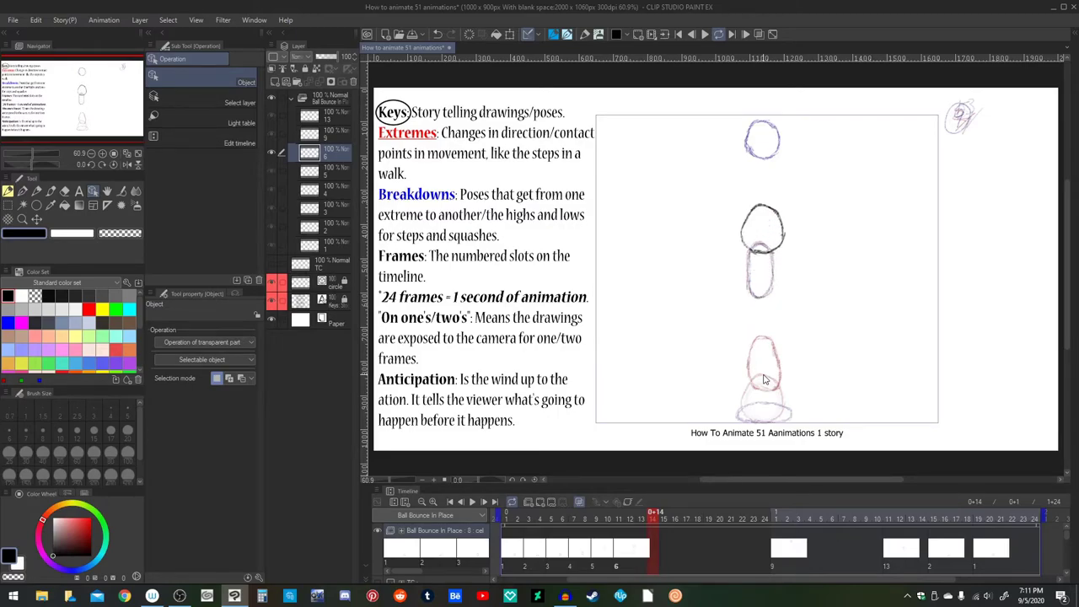
key(Up)
key(Up)
key(Up)
key(Up)
key(Up)
key(Up)
key(Up)
key(Up)
key(Up)
key(Up)
key(Up)
key(Up)
key(Up)
key(Up)
key(Up)
key(Up)
key(Up)
key(Up)
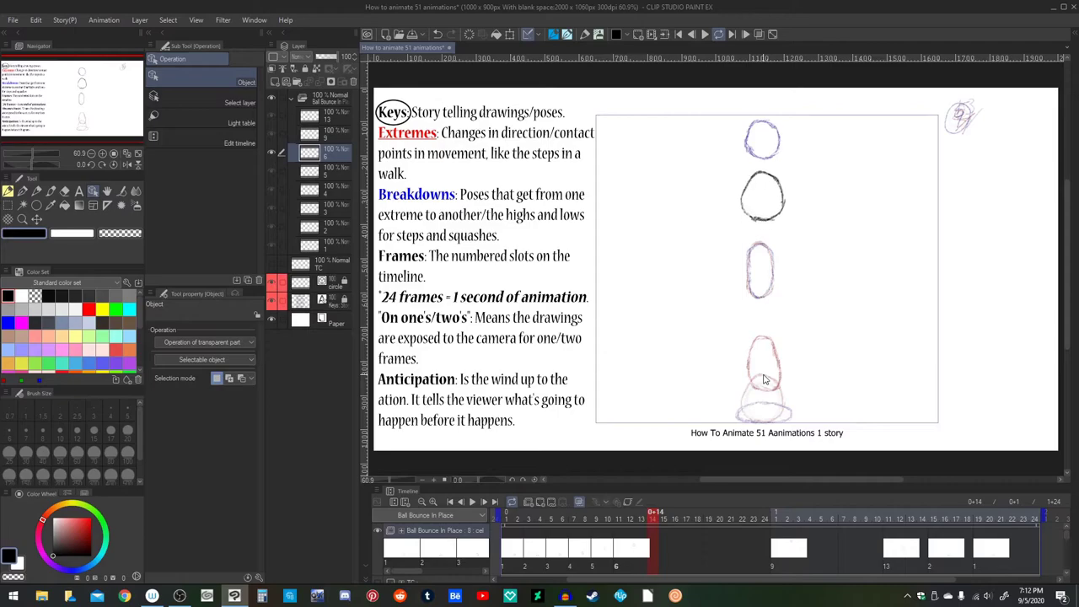
key(Down)
key(Down)
key(Down)
key(Down)
key(Down)
key(Down)
key(Down)
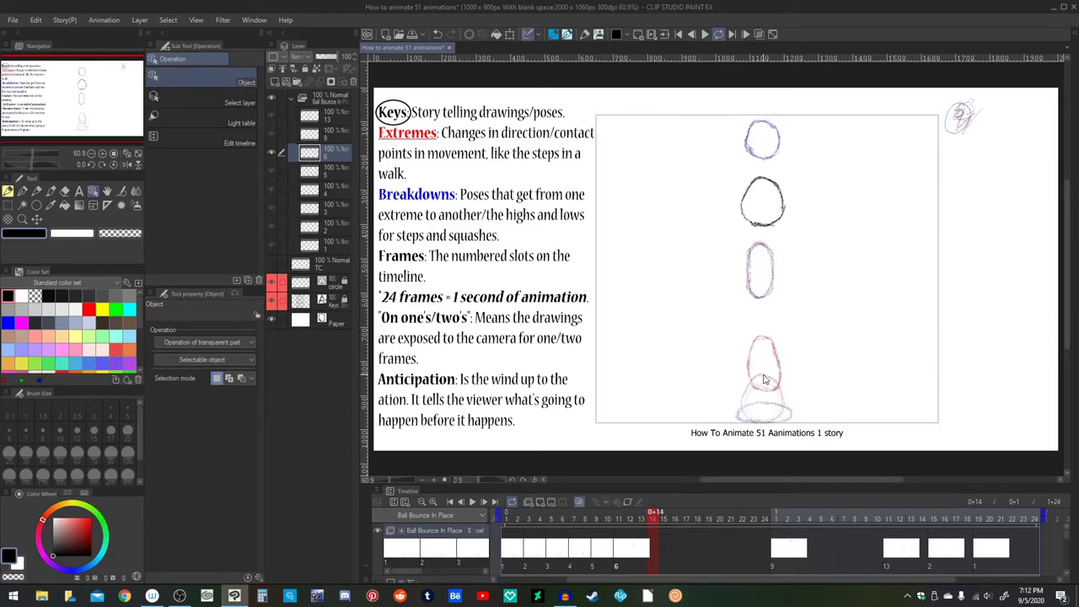
key(Up)
key(Up)
key(Up)
key(Up)
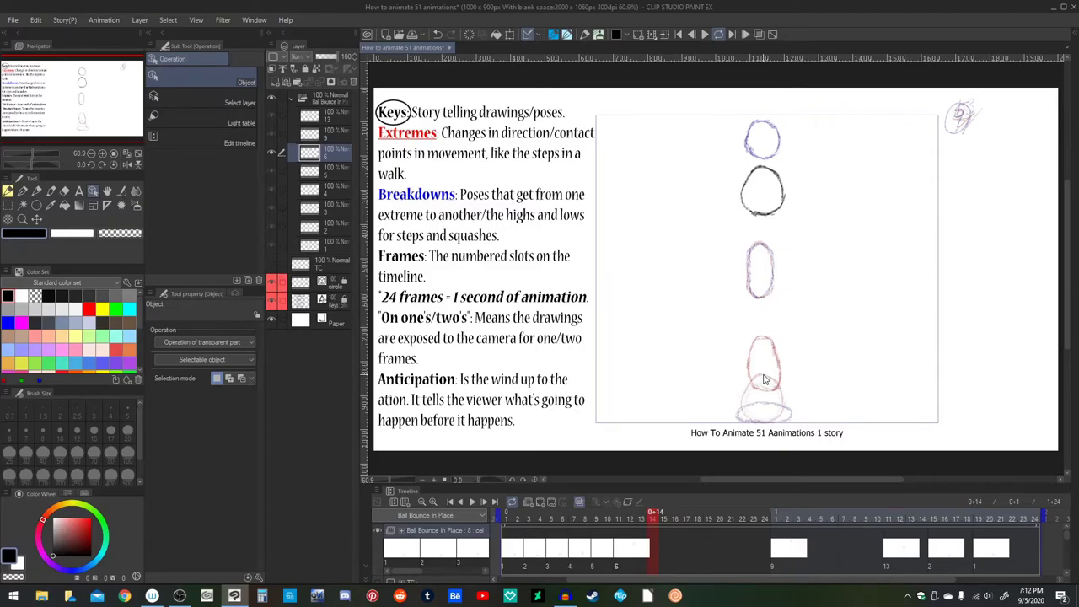
key(Down)
key(Down)
Step: Try the ball's edit options and Scale/Rotate, then rectangle-select the ball and clear the selection
right_click(783, 205)
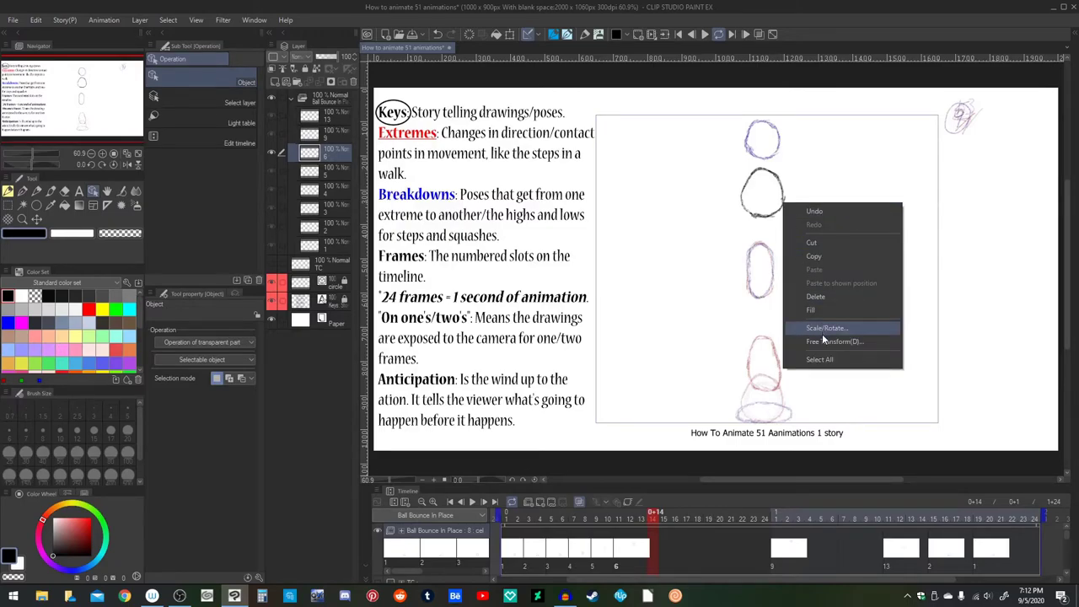
click(691, 232)
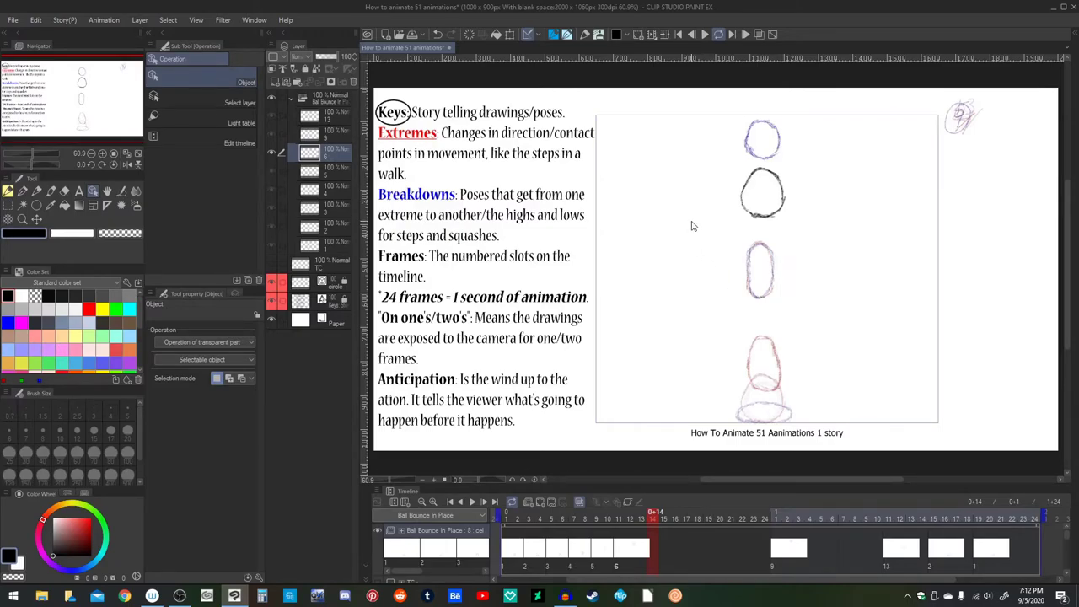
click(512, 35)
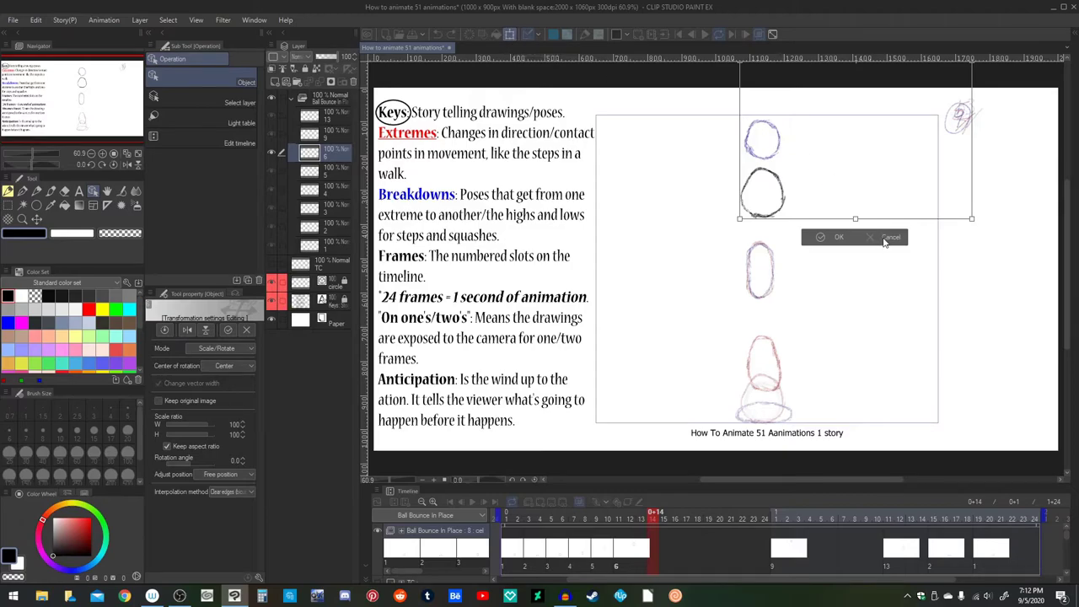
click(894, 237)
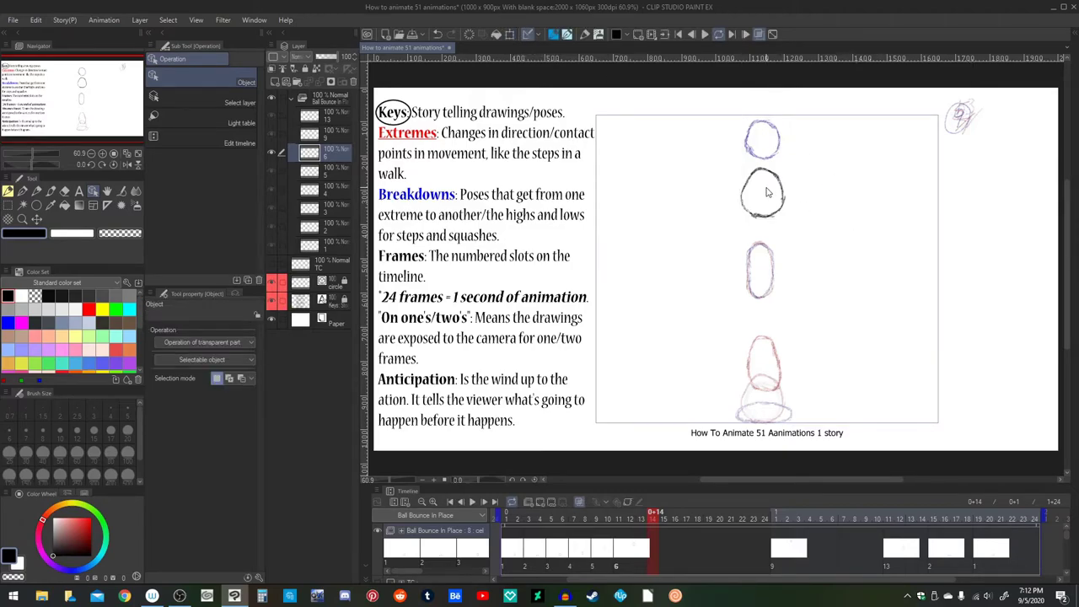
key(m)
mouse_move(728, 154)
mouse_down()
mouse_move(794, 197)
mouse_move(796, 227)
mouse_up()
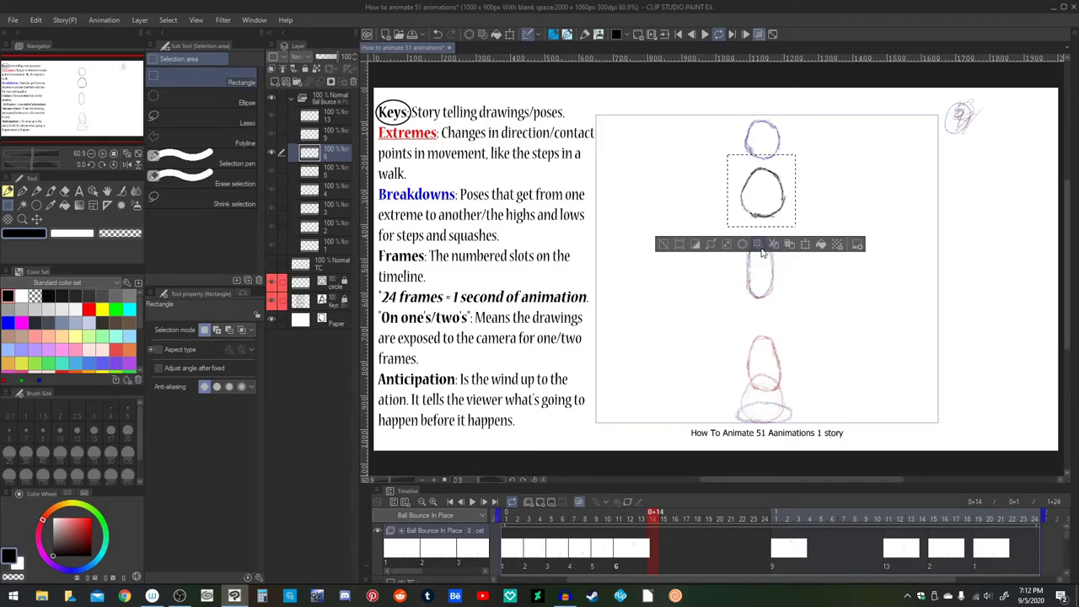
click(775, 205)
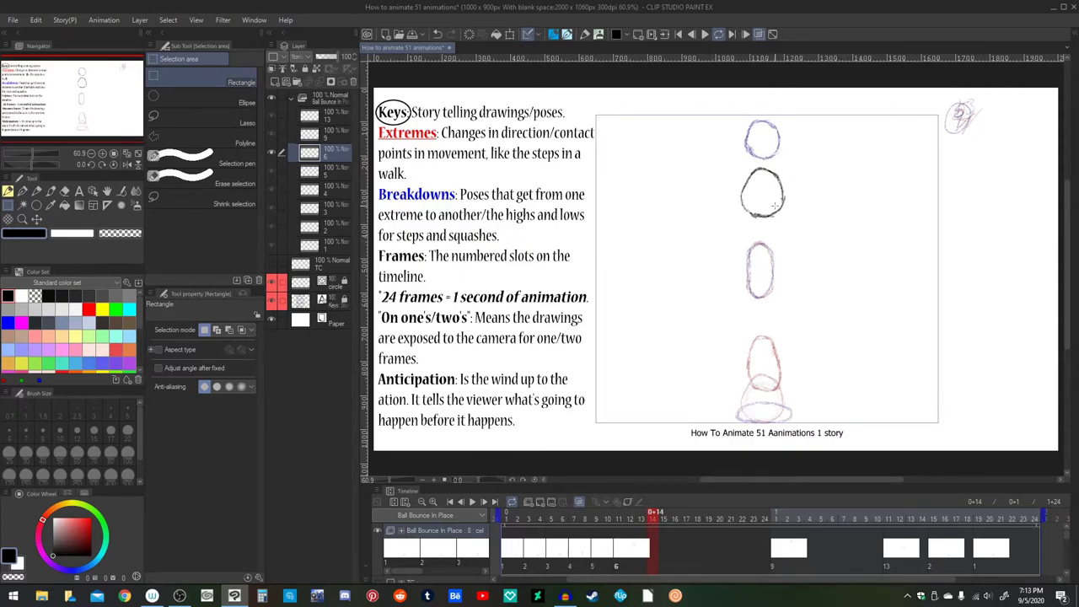
Step: Flip the black ball vertically with Transform, confirm it, and return to the sketch pencil
key(o)
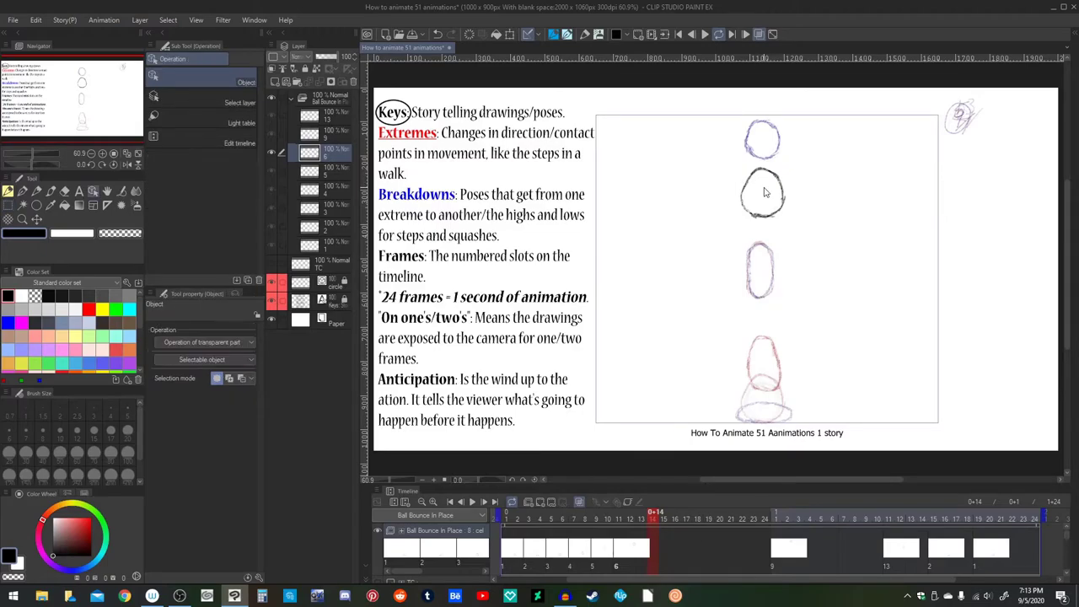
click(510, 38)
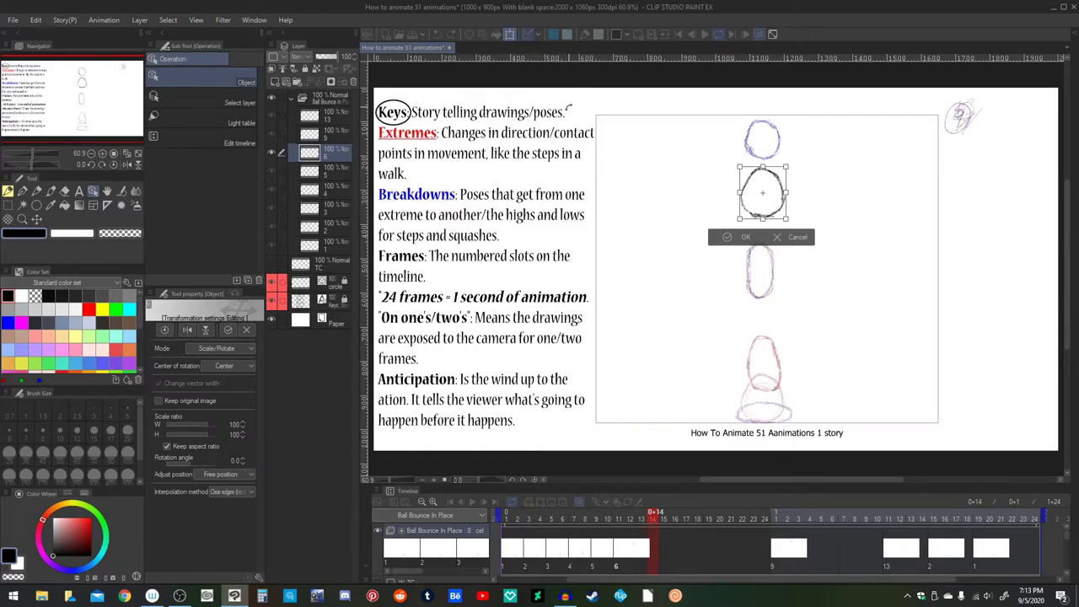
click(206, 331)
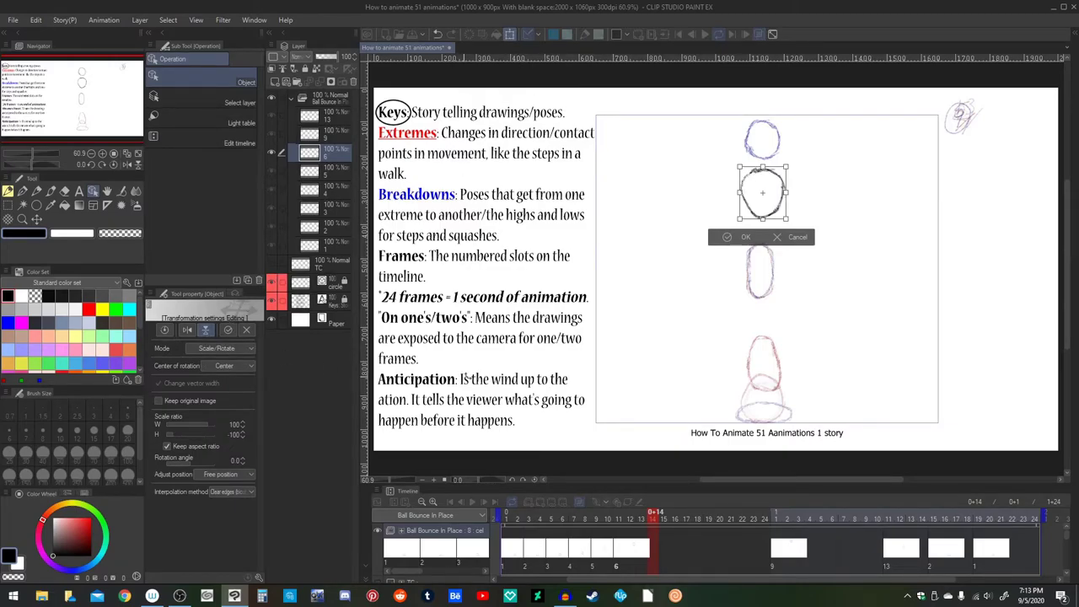
click(741, 244)
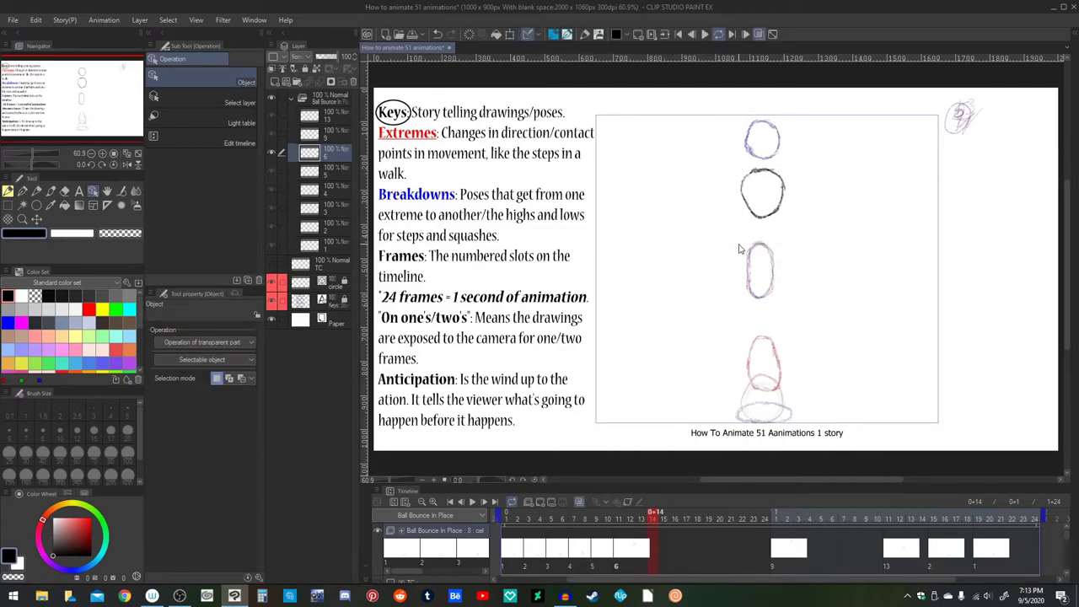
key(p)
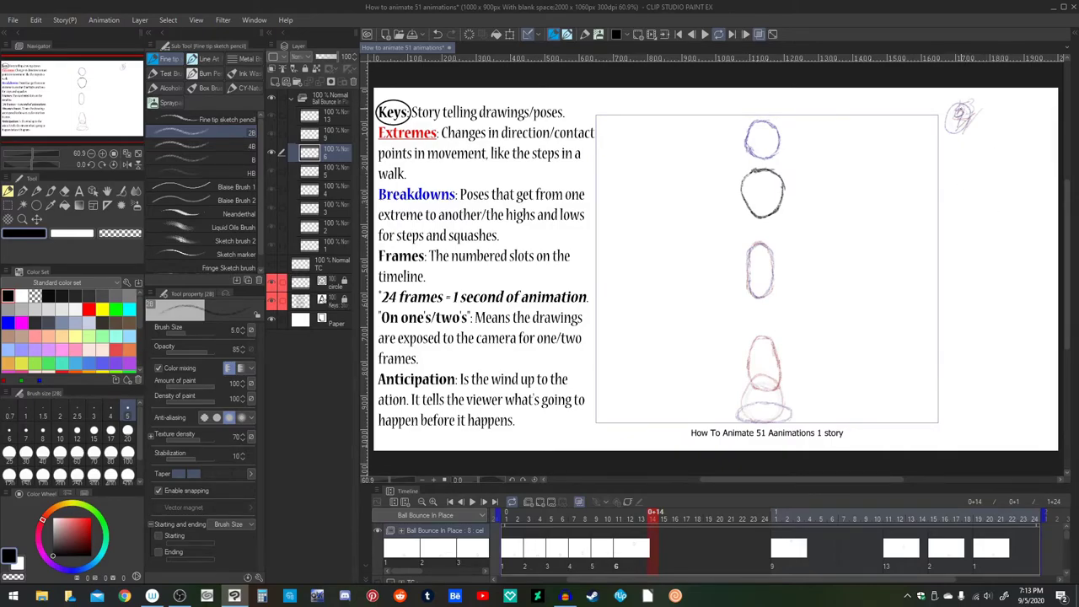
Step: Compare the cel 2 and cel 3 drawings, then add a new animation cel at frame 13
drag(958, 110, 966, 120)
click(336, 229)
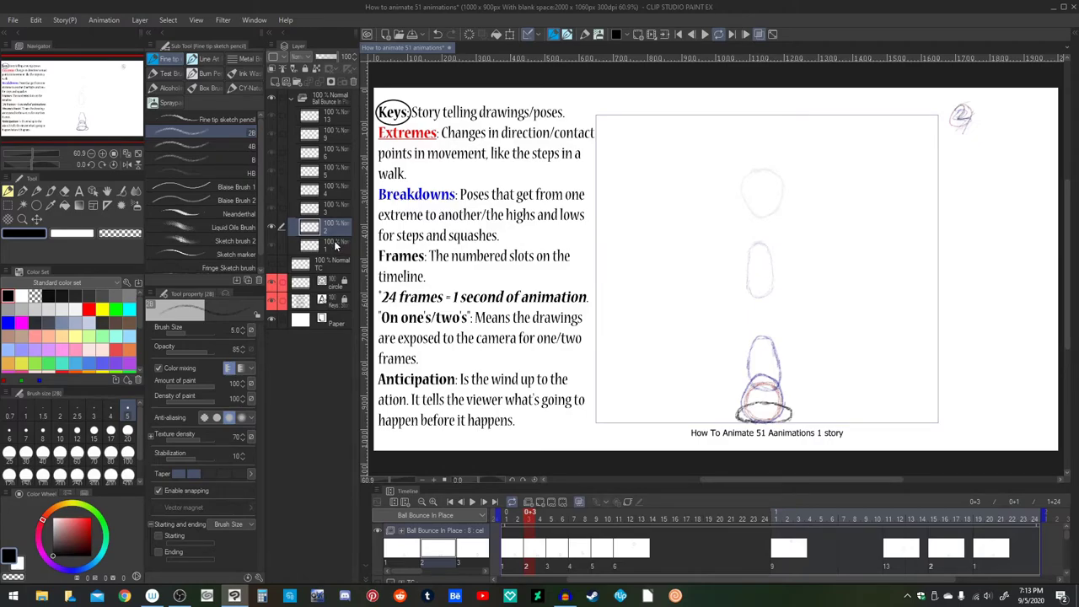
click(336, 207)
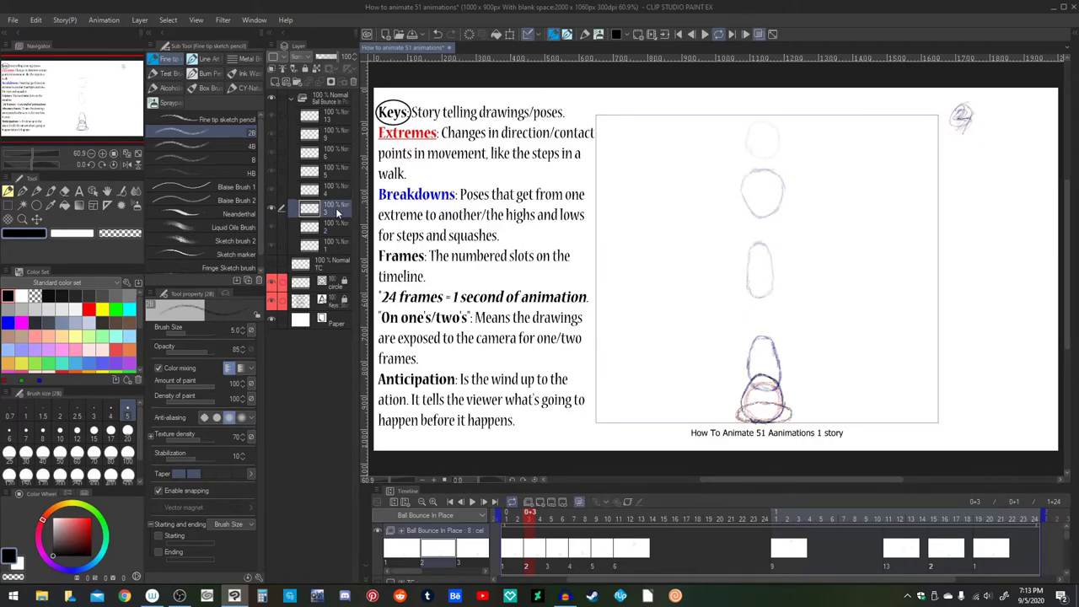
click(330, 226)
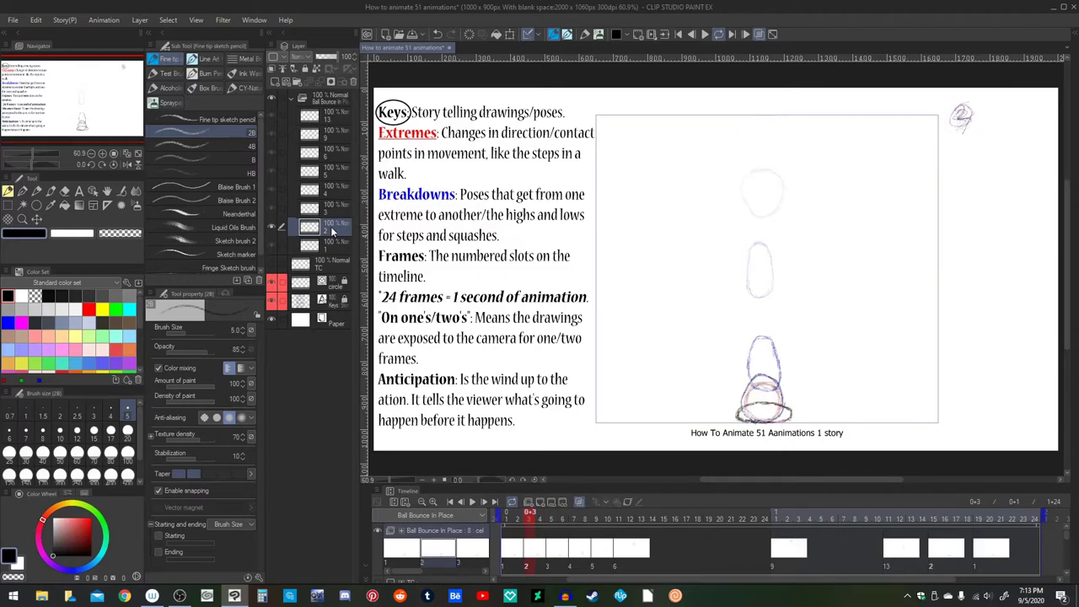
click(631, 550)
click(642, 551)
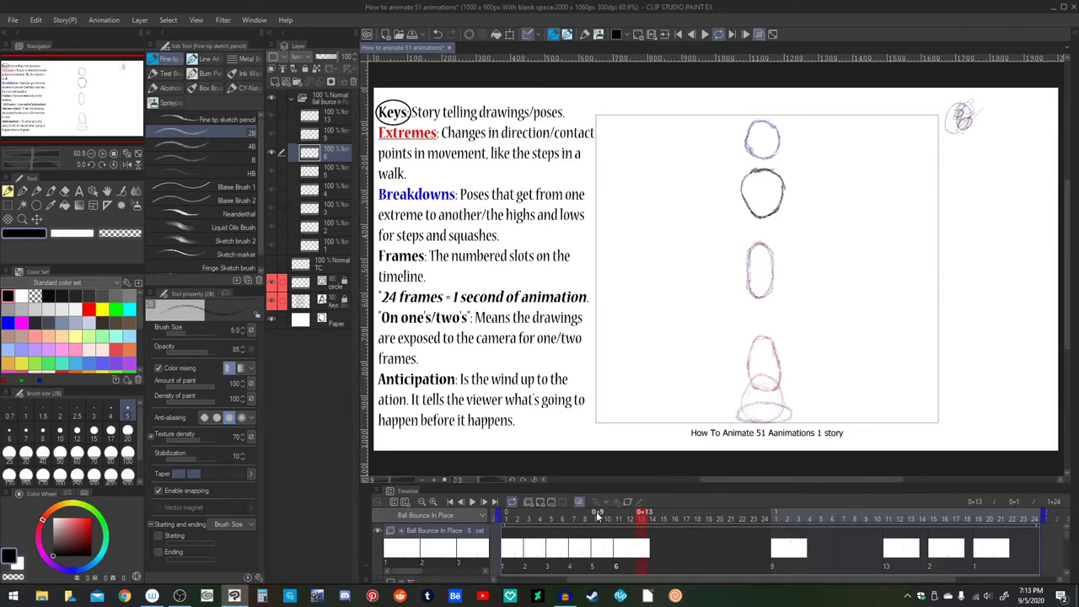
click(543, 504)
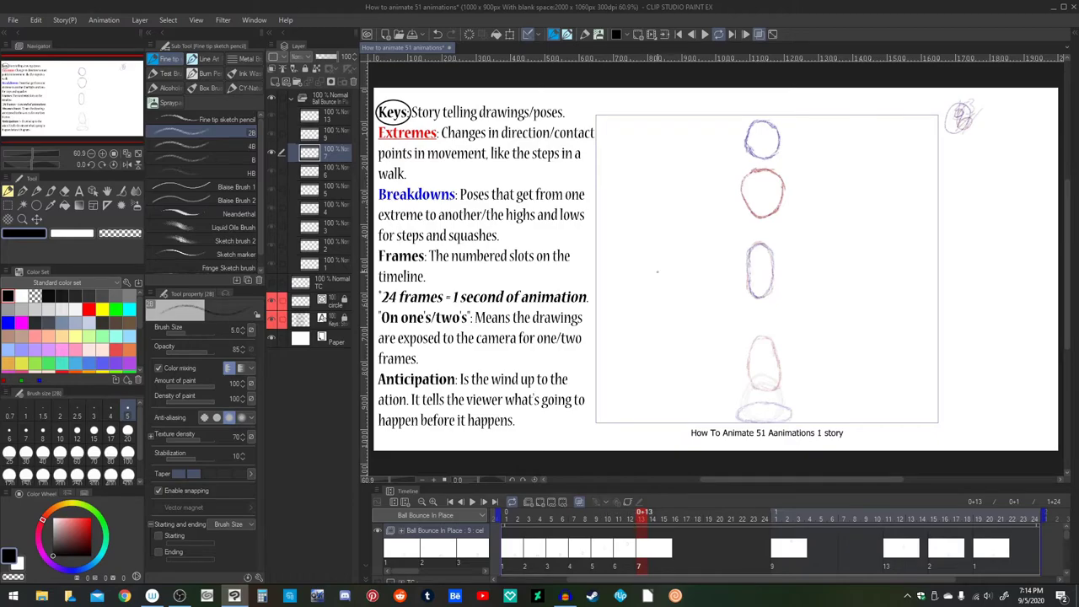
Step: Sketch the ball on cel 7, add cel 8 at frame 15 with a ball near the top
scroll(743, 185, up, 5)
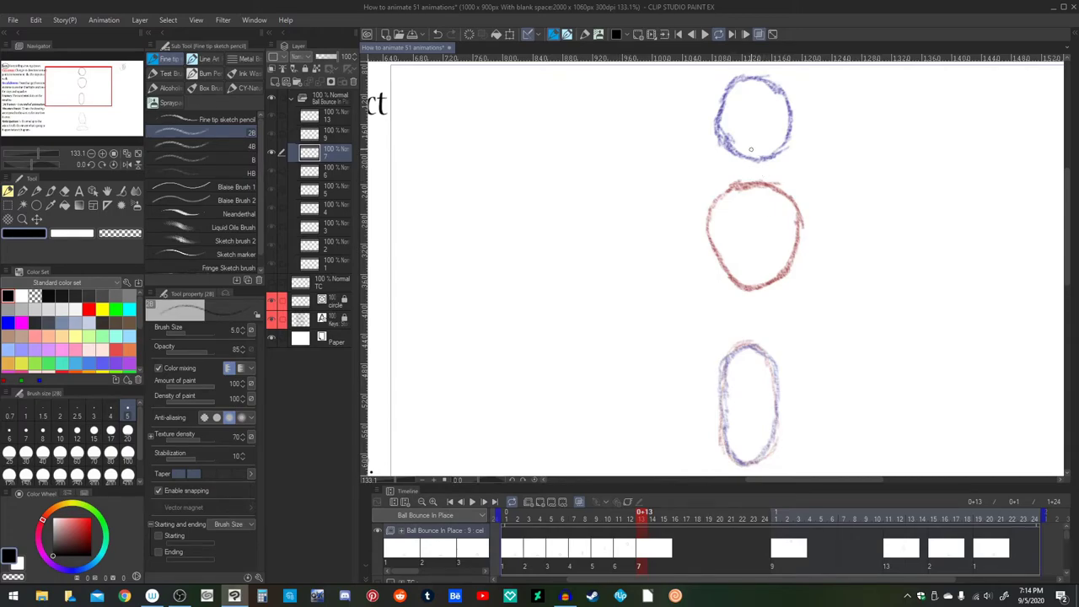
mouse_move(756, 148)
mouse_down()
mouse_move(736, 148)
mouse_move(753, 145)
mouse_move(714, 166)
mouse_move(731, 154)
mouse_move(711, 184)
mouse_move(727, 157)
mouse_move(779, 151)
mouse_move(792, 208)
mouse_move(774, 223)
mouse_move(730, 215)
mouse_move(737, 152)
mouse_move(719, 167)
mouse_move(712, 201)
mouse_move(764, 225)
mouse_move(786, 214)
mouse_move(798, 173)
mouse_move(785, 154)
mouse_move(791, 210)
mouse_move(785, 152)
mouse_move(749, 146)
mouse_move(725, 165)
mouse_move(716, 202)
mouse_move(735, 221)
mouse_move(776, 224)
mouse_up()
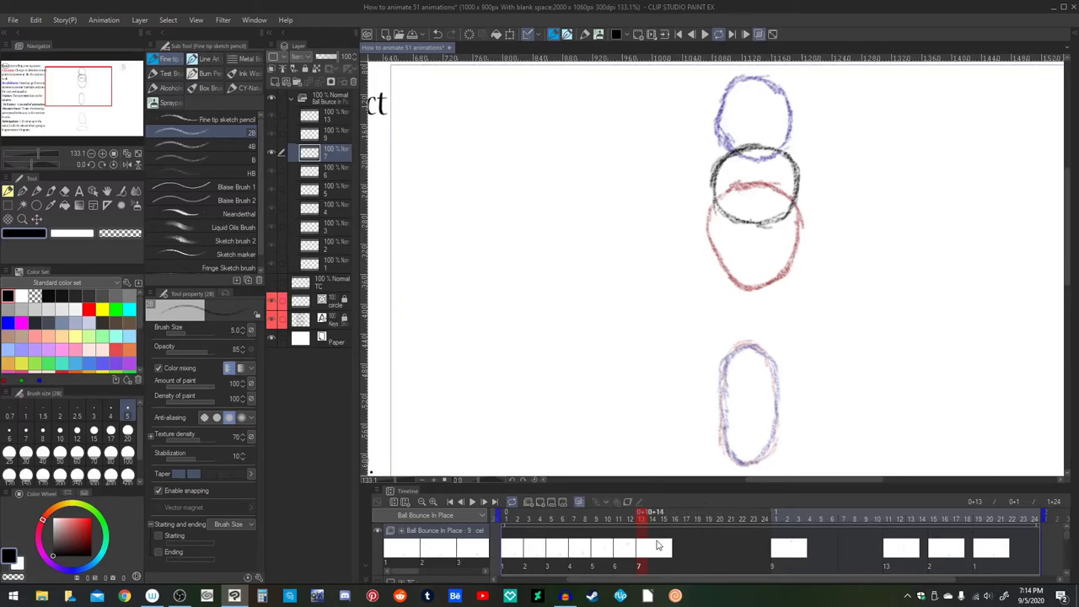
click(663, 546)
click(542, 503)
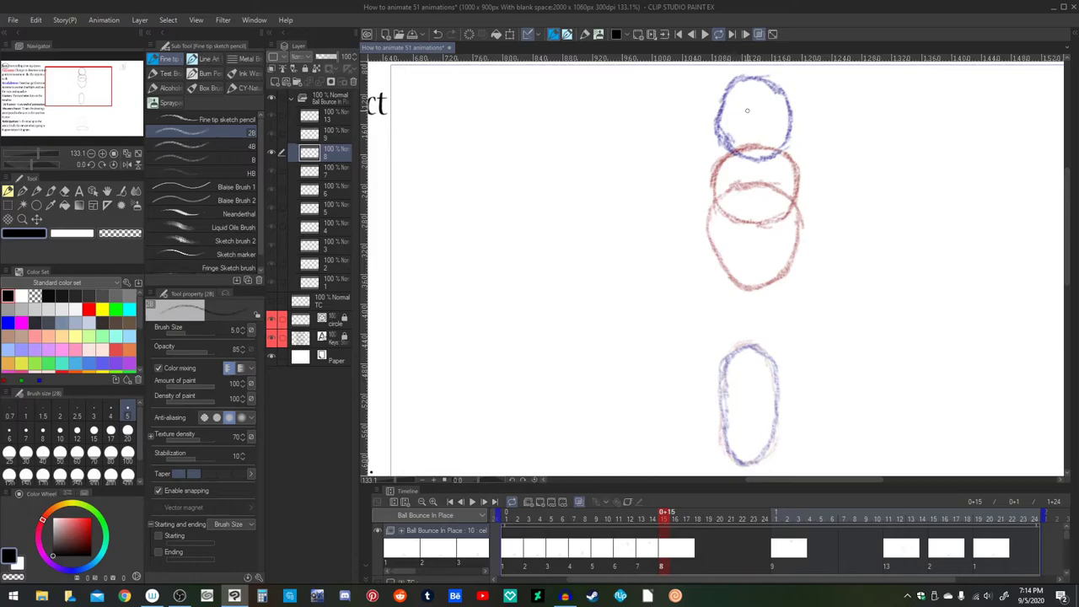
mouse_move(748, 109)
mouse_down()
mouse_move(729, 117)
mouse_move(756, 111)
mouse_move(789, 135)
mouse_move(781, 167)
mouse_move(793, 140)
mouse_move(786, 120)
mouse_move(733, 115)
mouse_move(719, 148)
mouse_move(719, 137)
mouse_move(727, 166)
mouse_move(745, 176)
mouse_move(789, 162)
mouse_move(739, 174)
mouse_move(787, 158)
mouse_move(788, 118)
mouse_move(762, 108)
mouse_move(724, 125)
mouse_move(718, 167)
mouse_move(730, 172)
mouse_move(719, 140)
mouse_move(740, 172)
mouse_up()
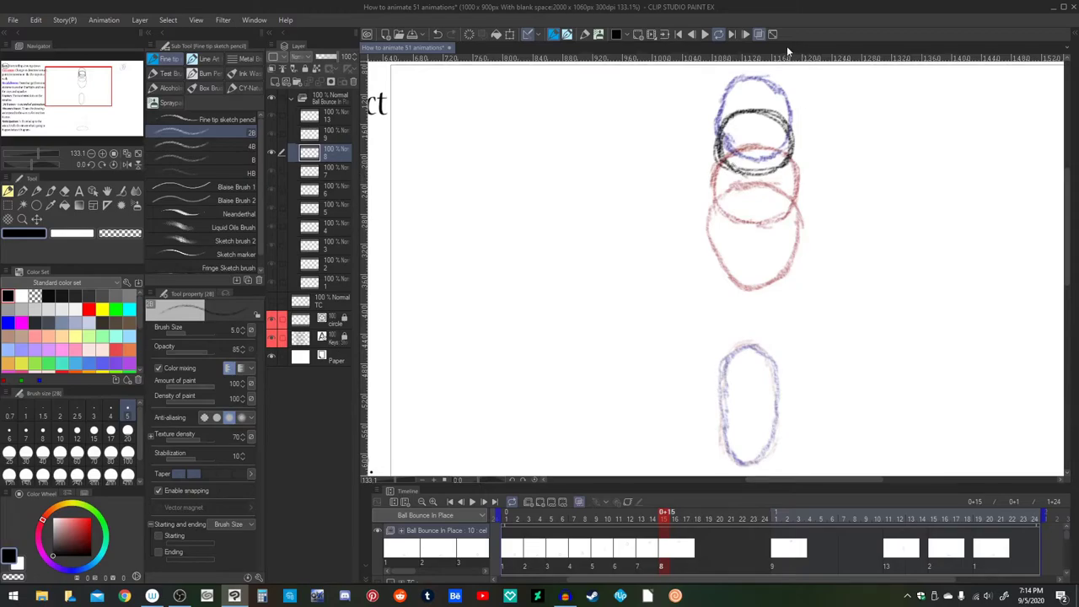
click(768, 34)
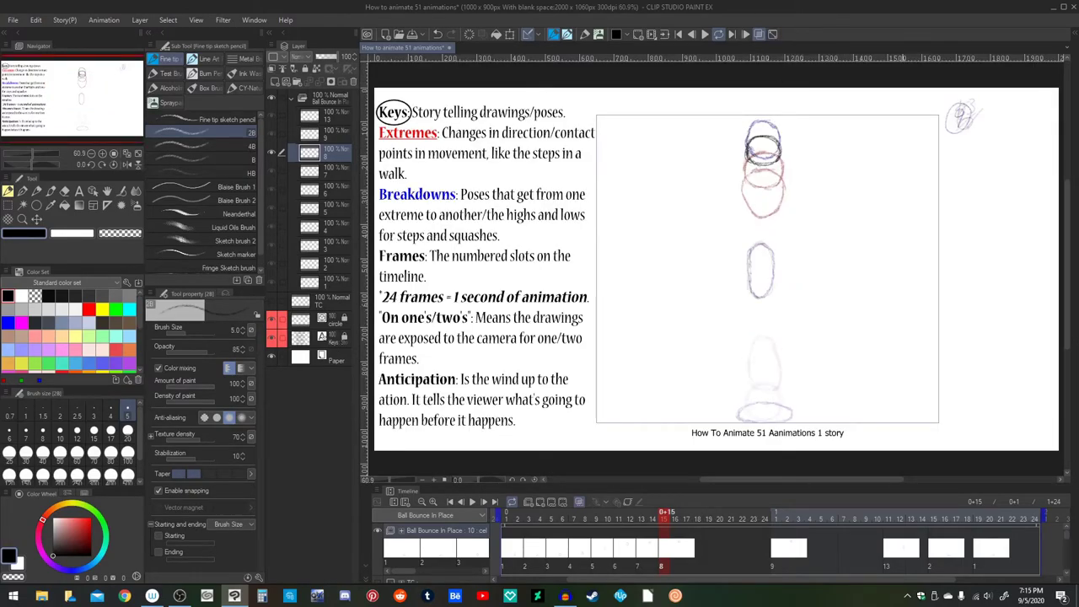
Step: Move cel 9 to frame 17 and set playback to end at frame 18
click(773, 550)
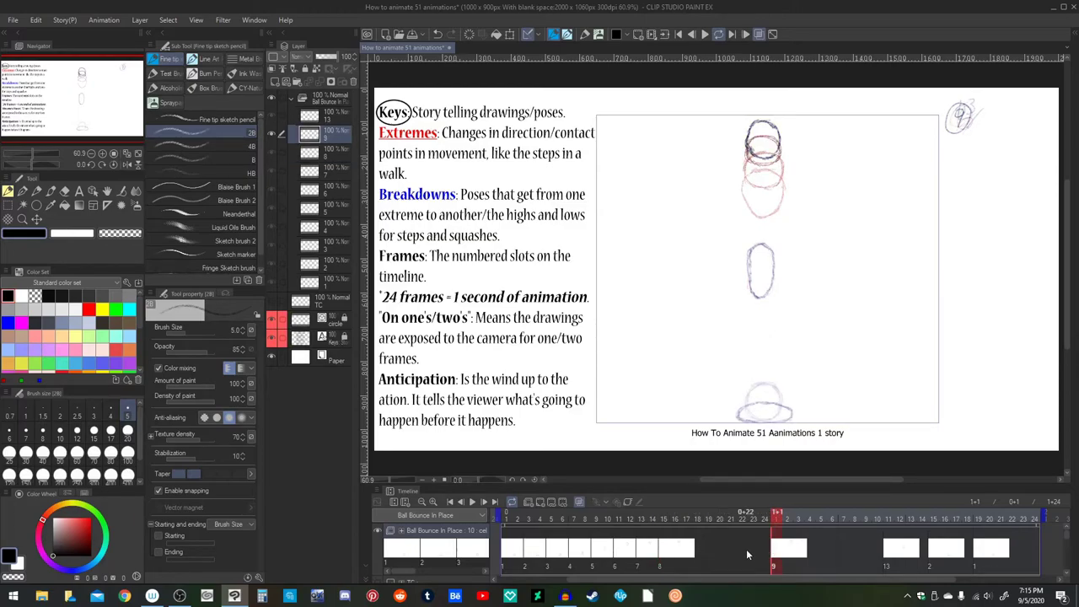
drag(773, 557, 685, 555)
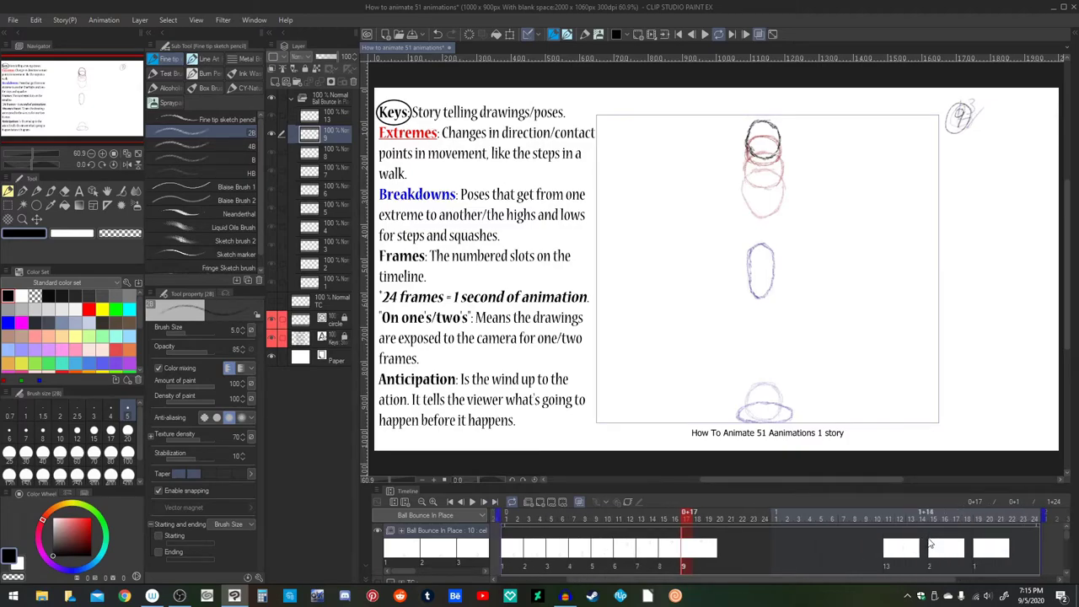
click(422, 502)
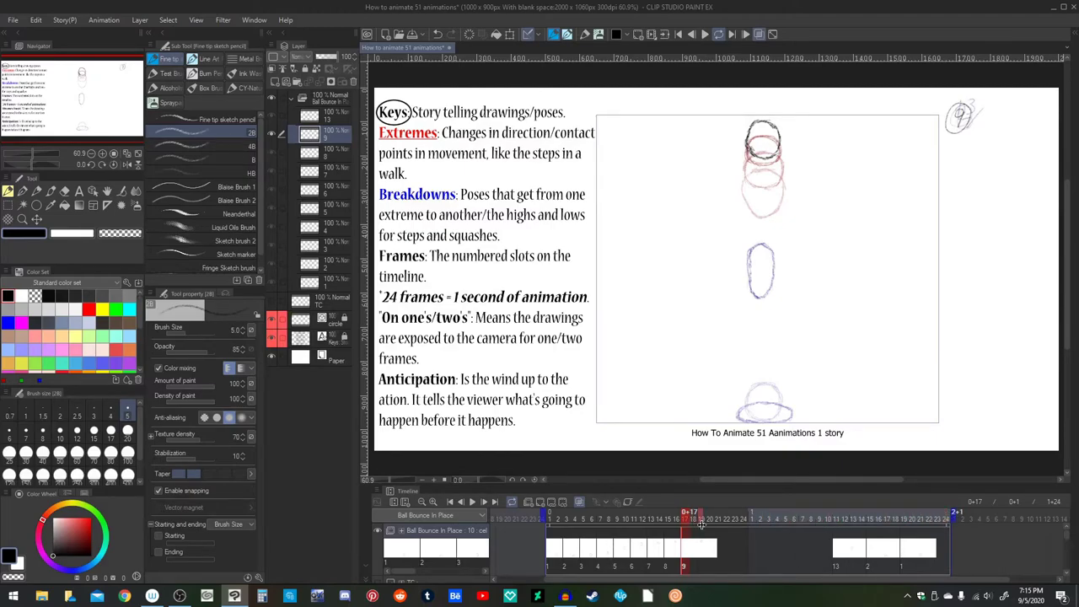
click(701, 521)
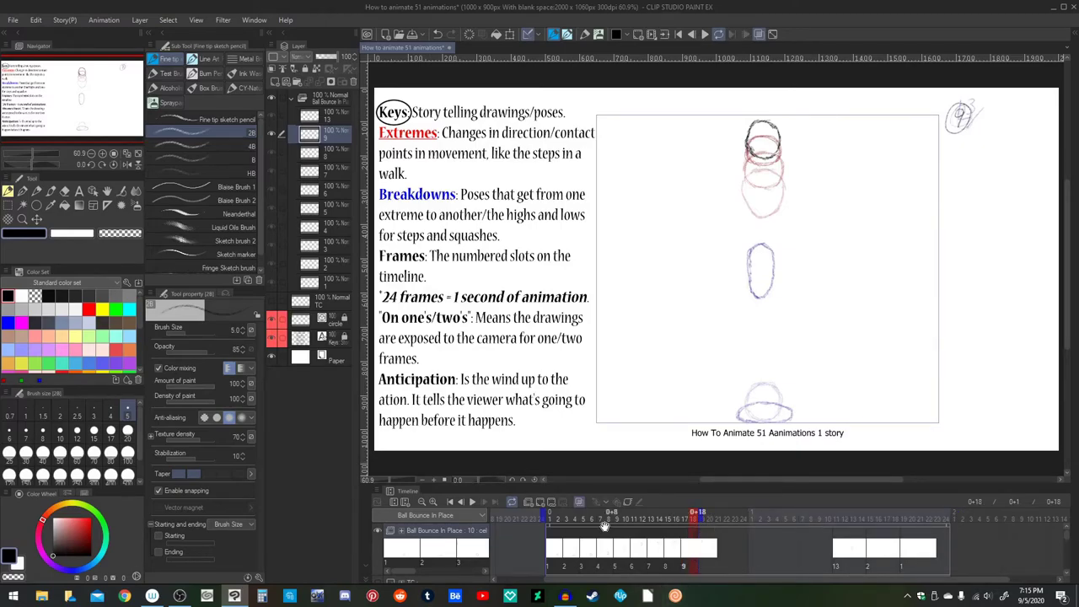
Step: Play the bounce from the first frame, then extend the playback end to 1+24
click(452, 504)
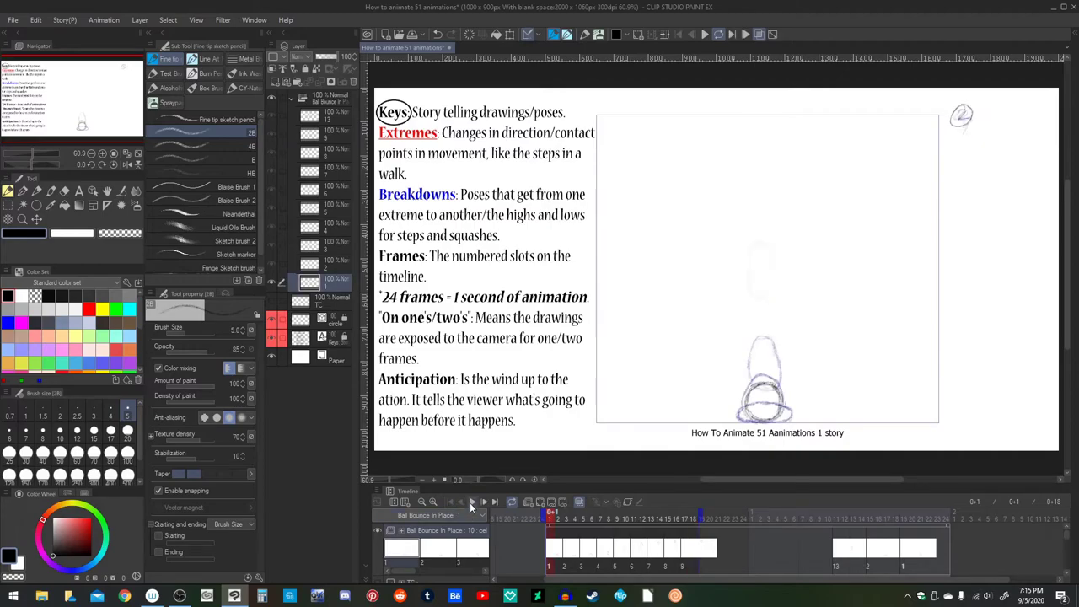
click(472, 502)
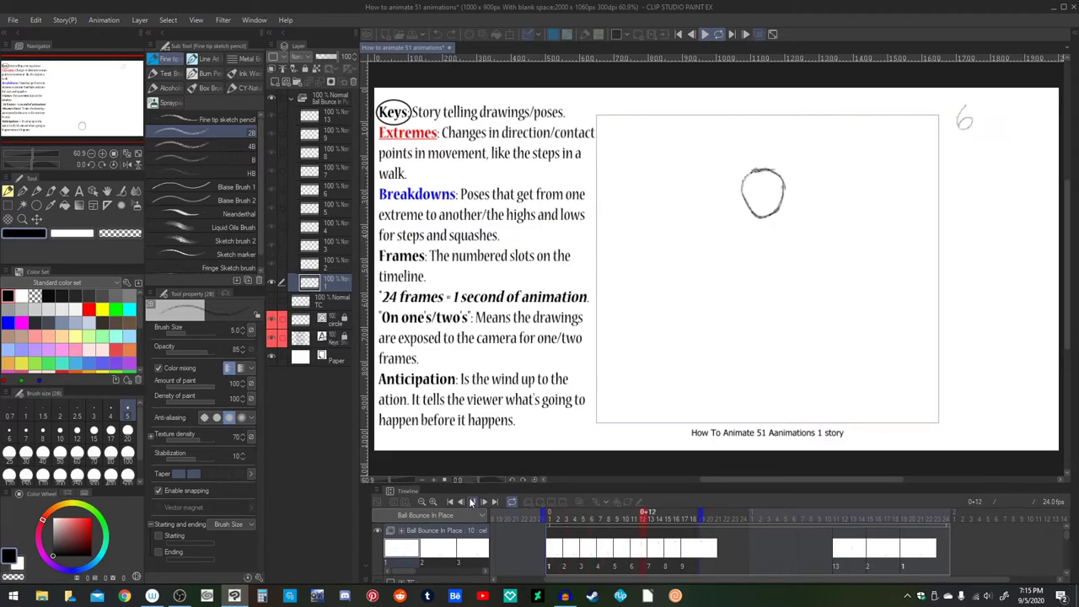
click(473, 502)
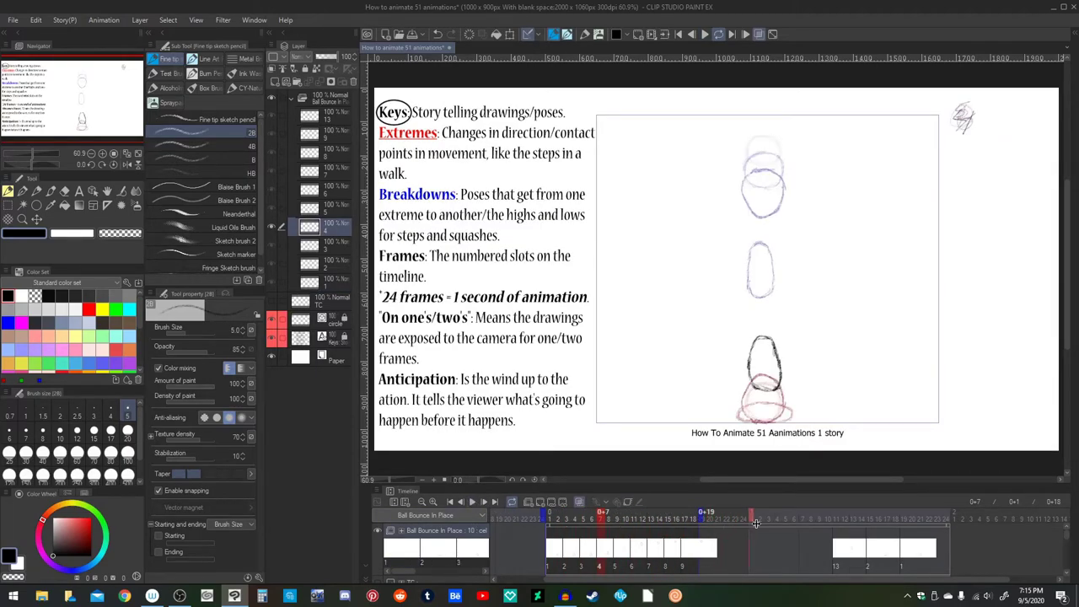
drag(939, 546, 955, 547)
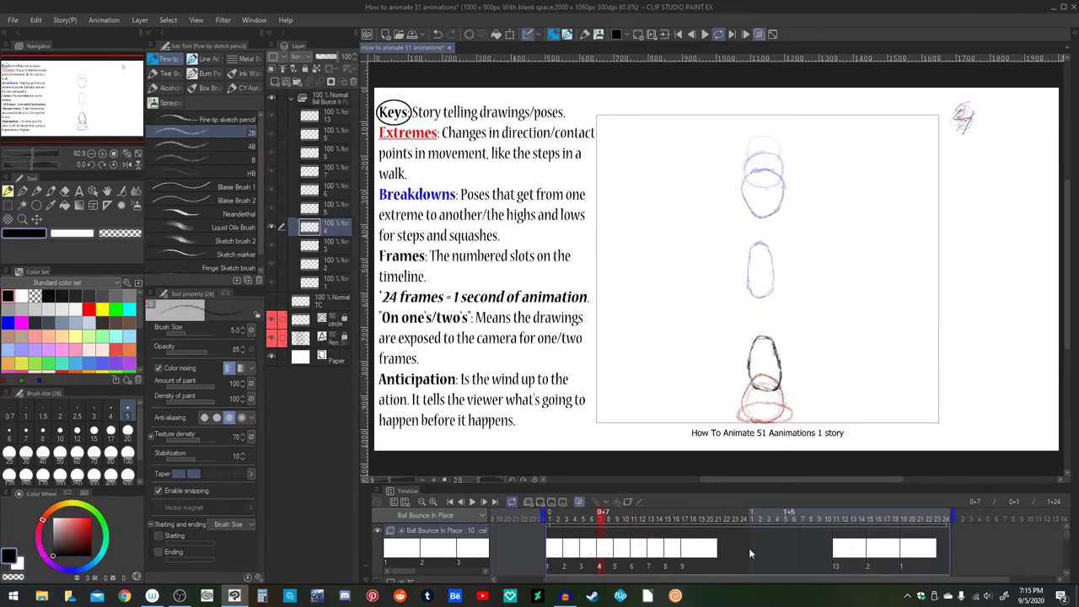
click(699, 545)
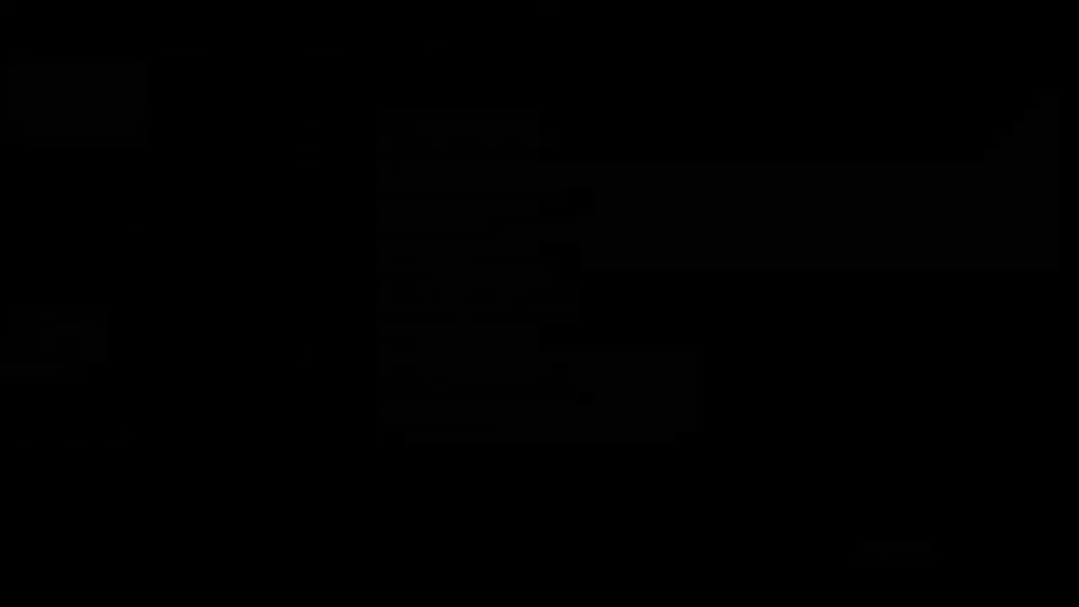
Step: Put cel 8 into frame 19 and check the neighbouring frames 20 and 21
right_click(699, 547)
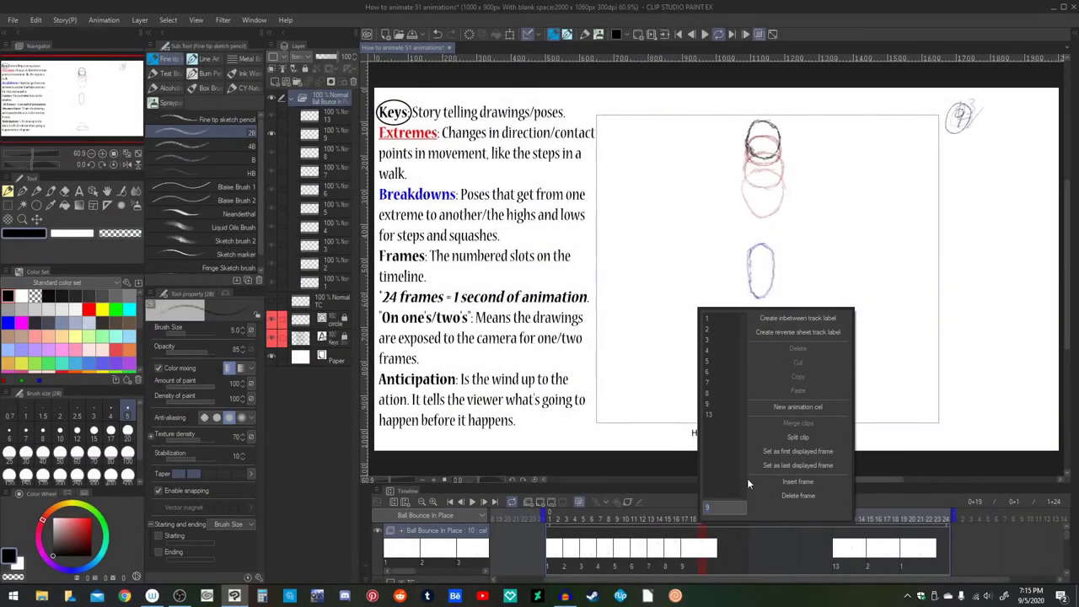
click(722, 394)
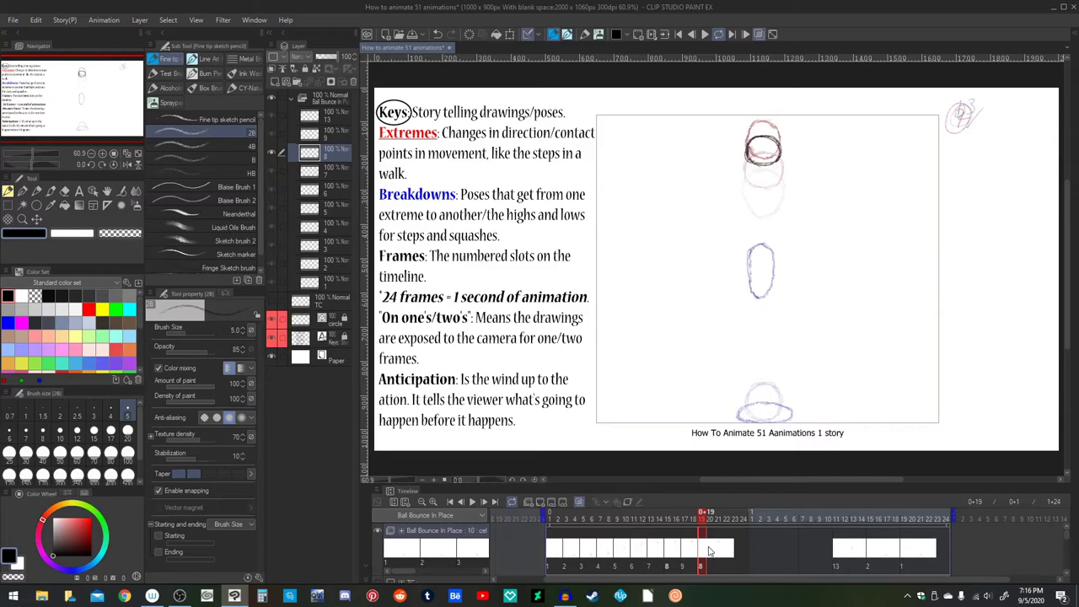
click(708, 552)
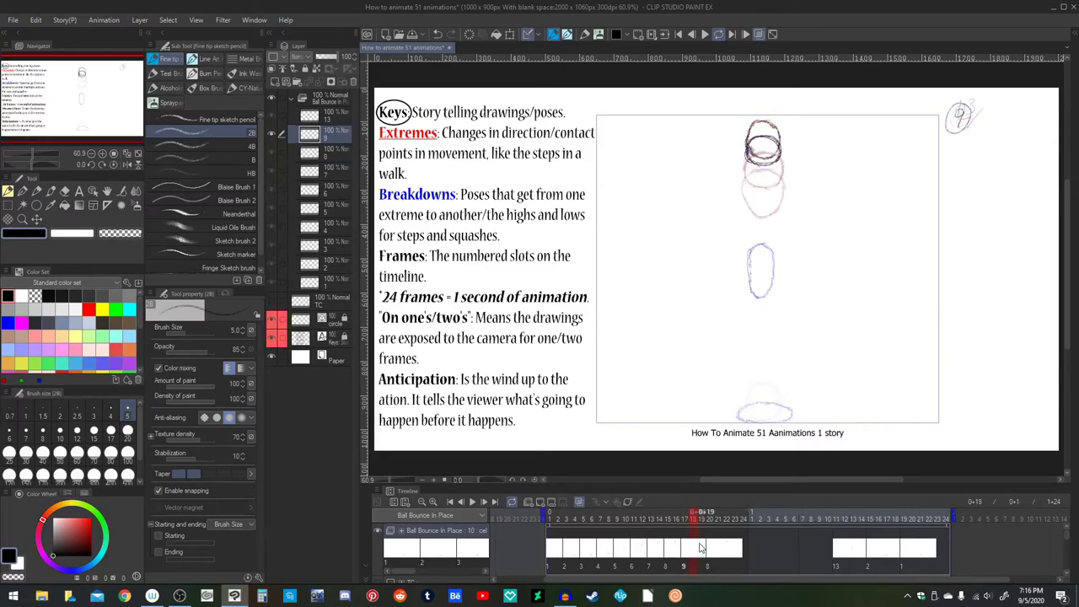
click(710, 549)
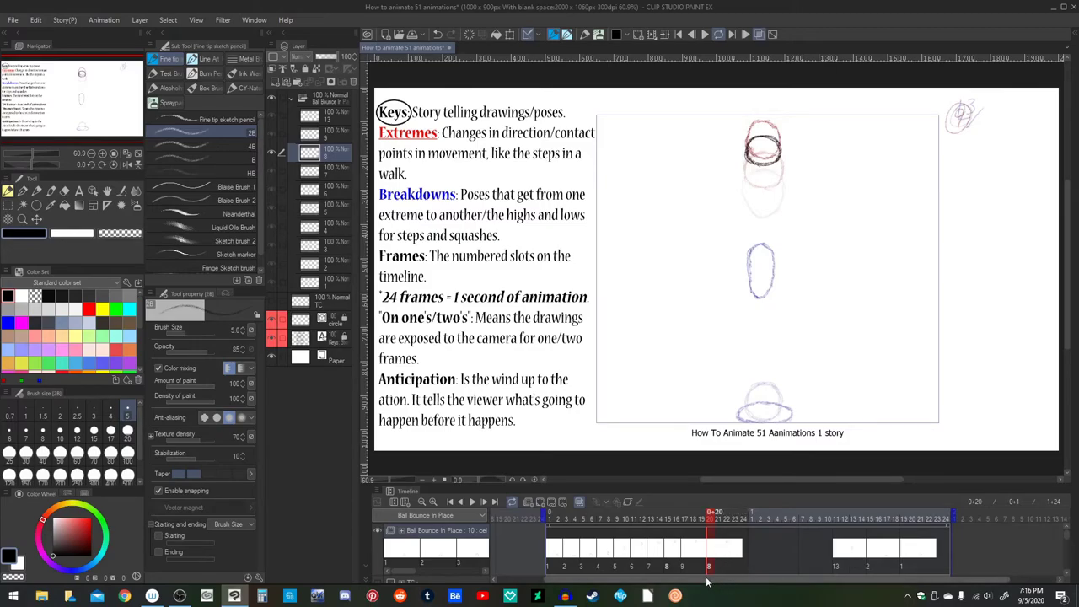
click(707, 563)
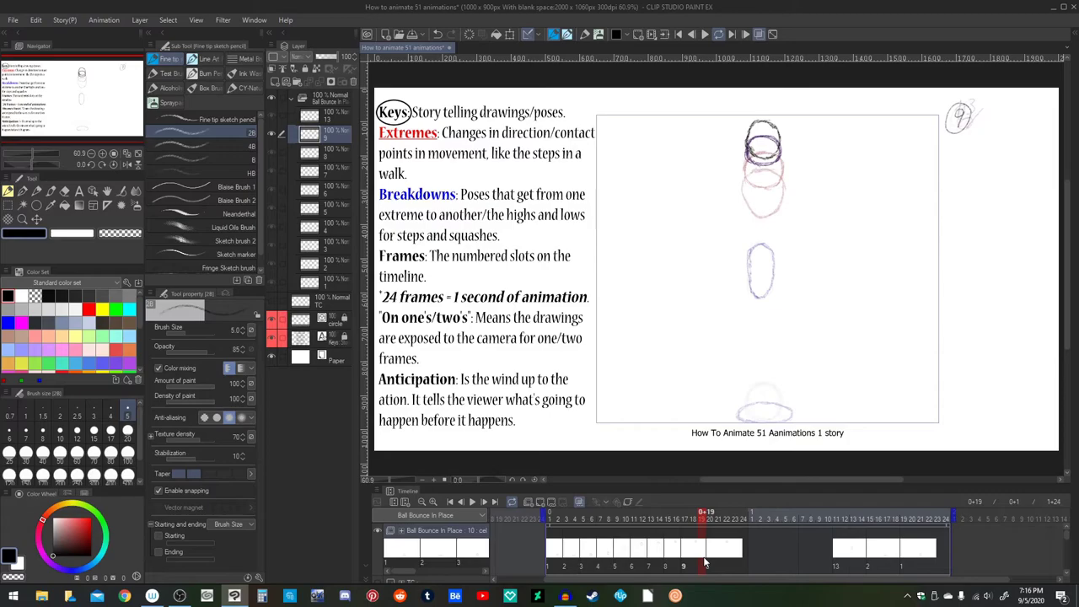
click(717, 561)
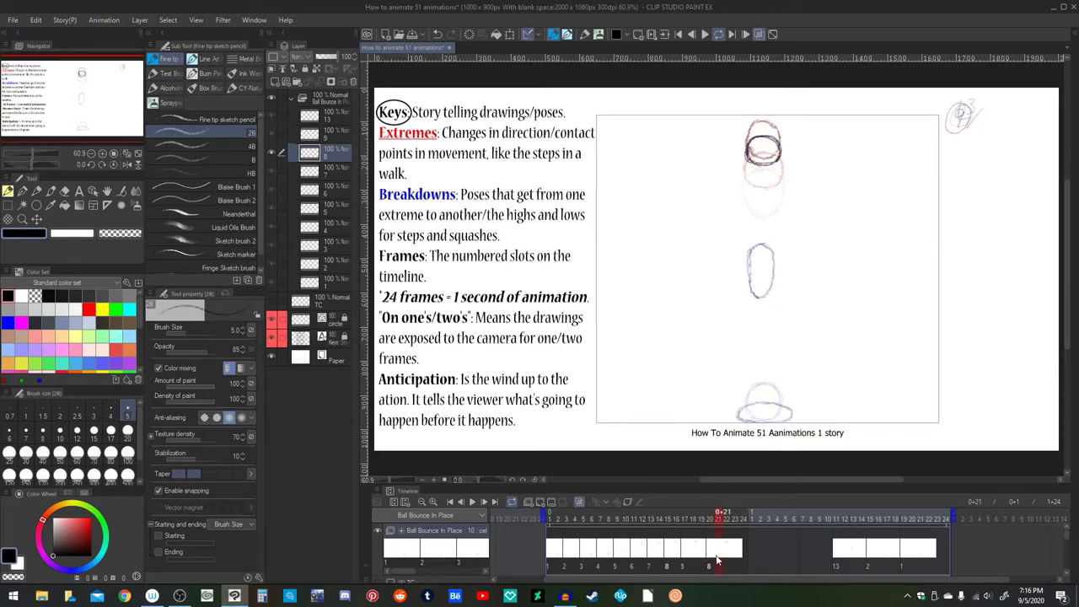
click(711, 561)
click(729, 548)
Step: Place cel 7 at frame 22 and cel 6 at frame 24
right_click(732, 549)
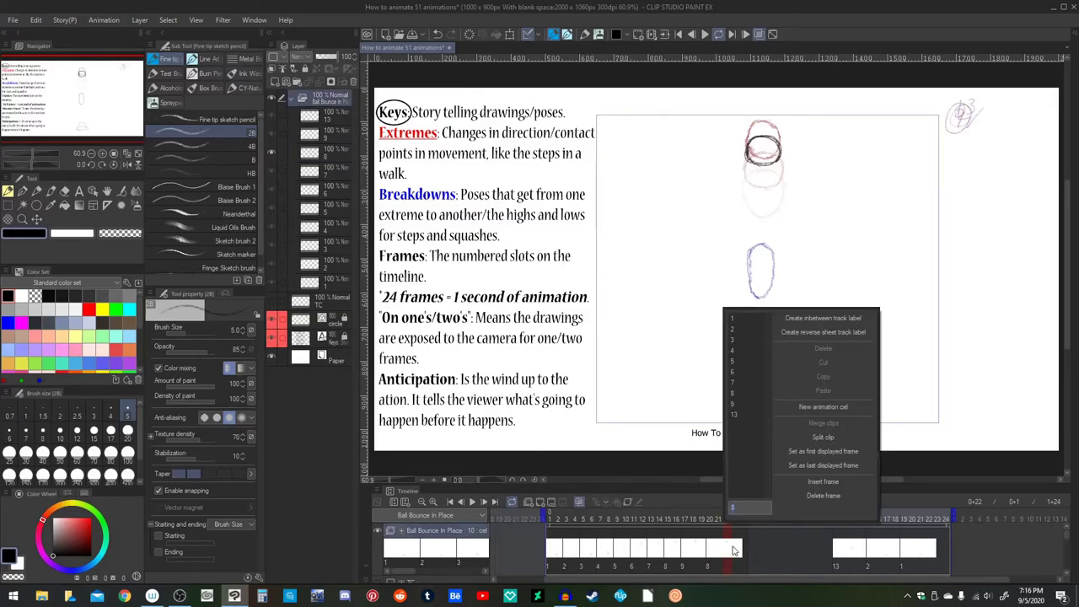
click(745, 384)
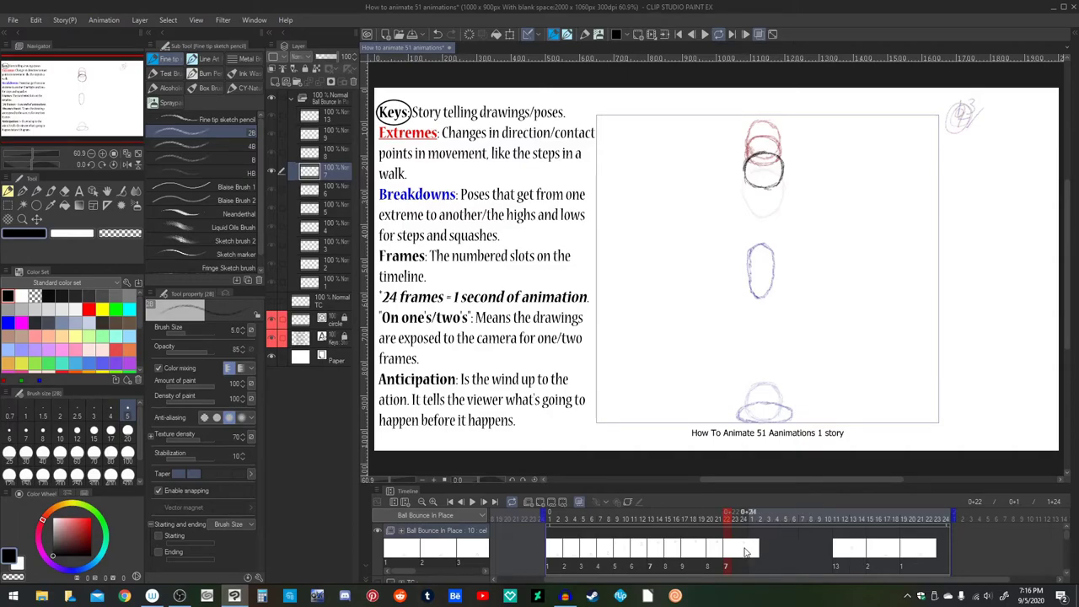
click(745, 553)
click(847, 565)
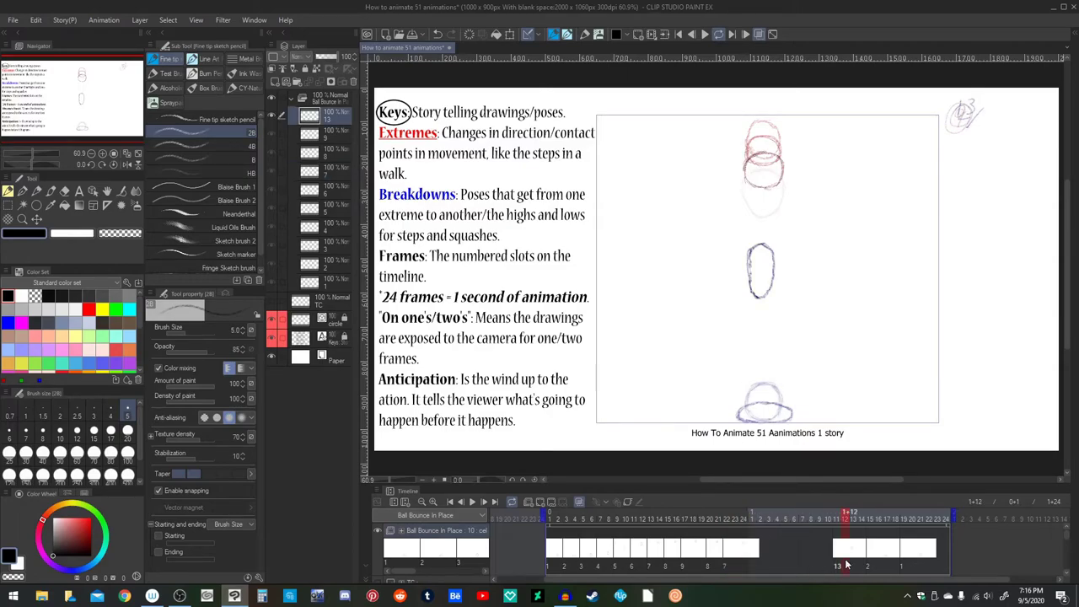
click(739, 554)
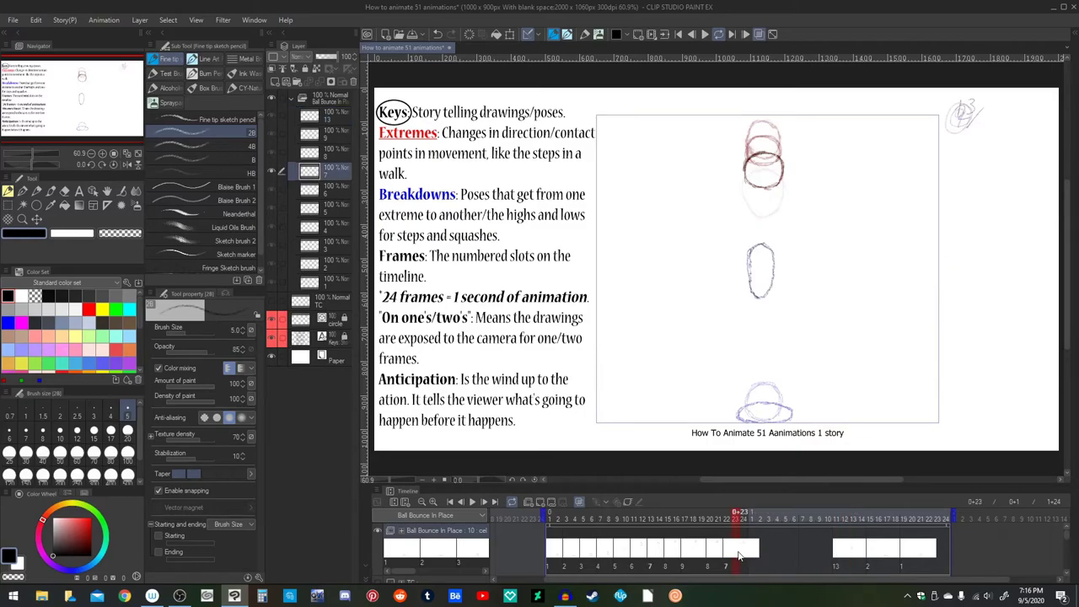
click(742, 556)
right_click(742, 557)
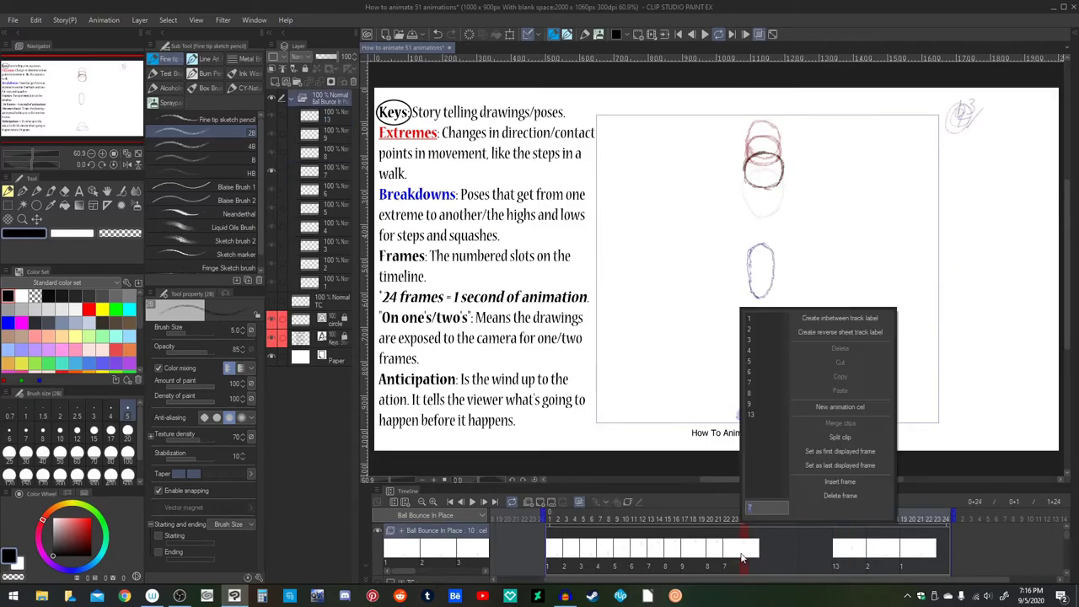
click(763, 371)
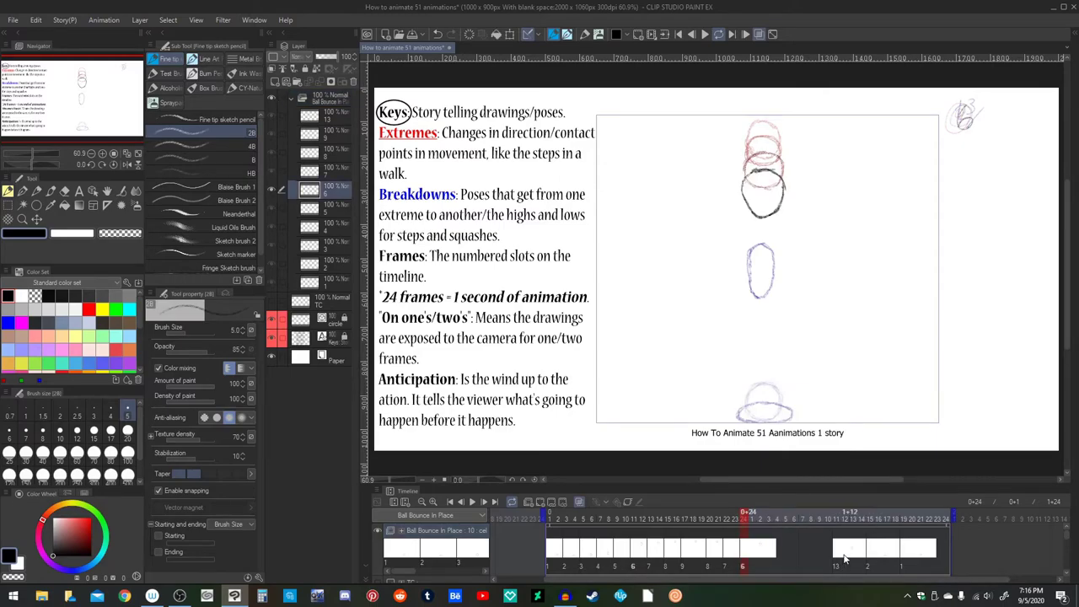
Step: Review cels 13, 2 and 1, then shift them earlier to close the gap
click(841, 553)
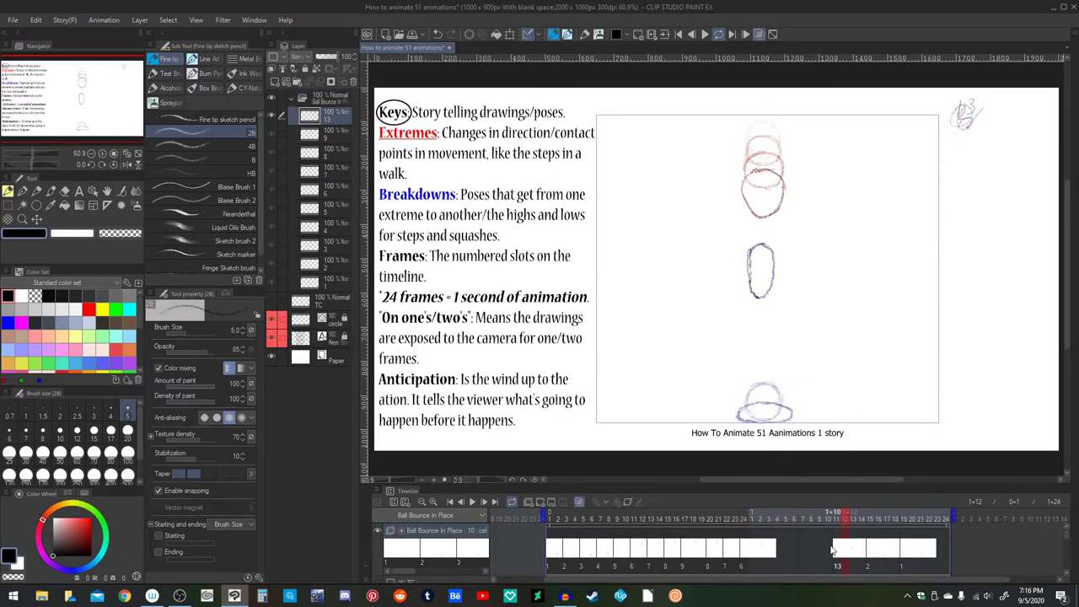
click(836, 553)
click(836, 553)
click(869, 553)
click(909, 558)
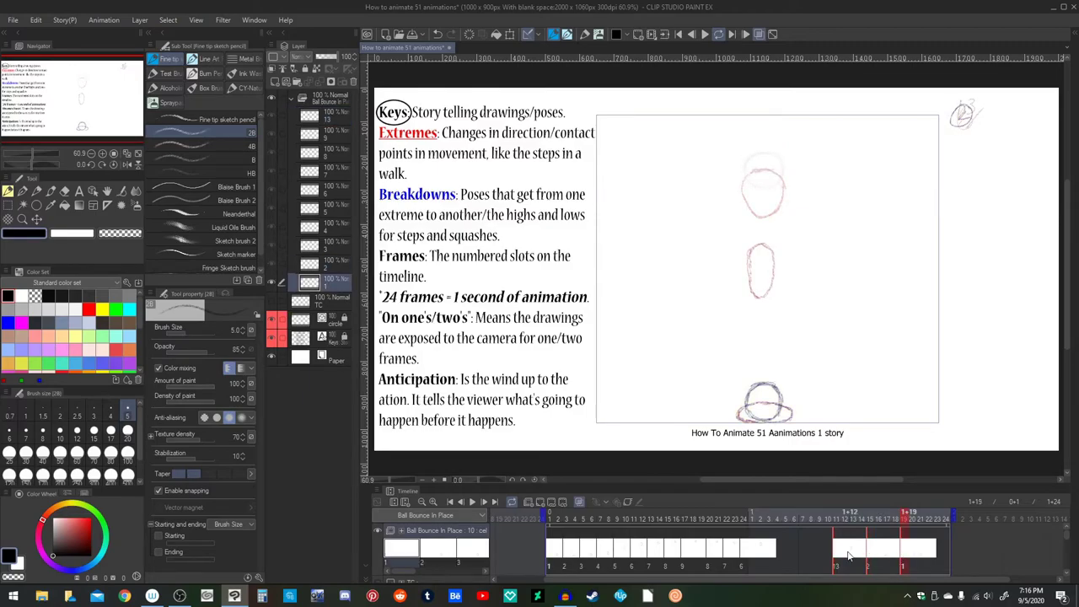
drag(831, 555, 765, 554)
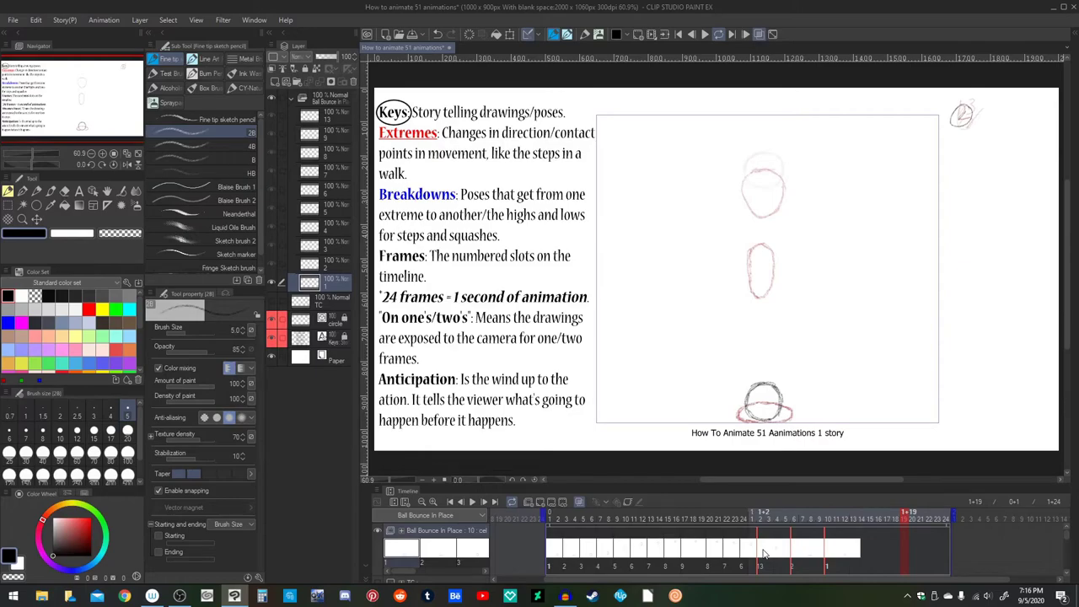
Step: Move cels 2 and 1 two frames earlier, cel 1 at 1+8, and end at 1+9
click(765, 555)
click(797, 549)
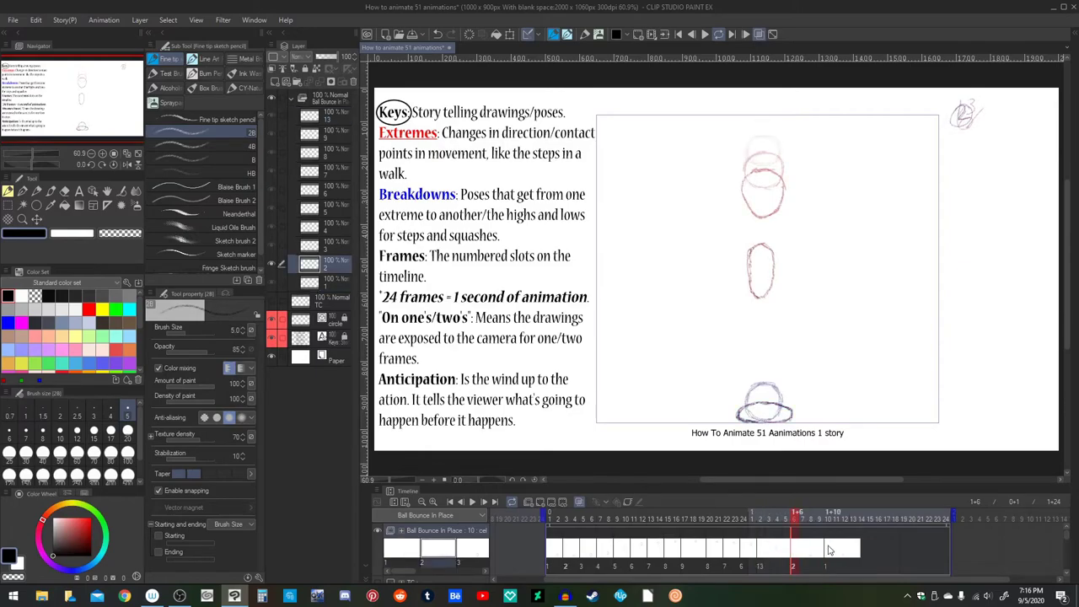
click(829, 550)
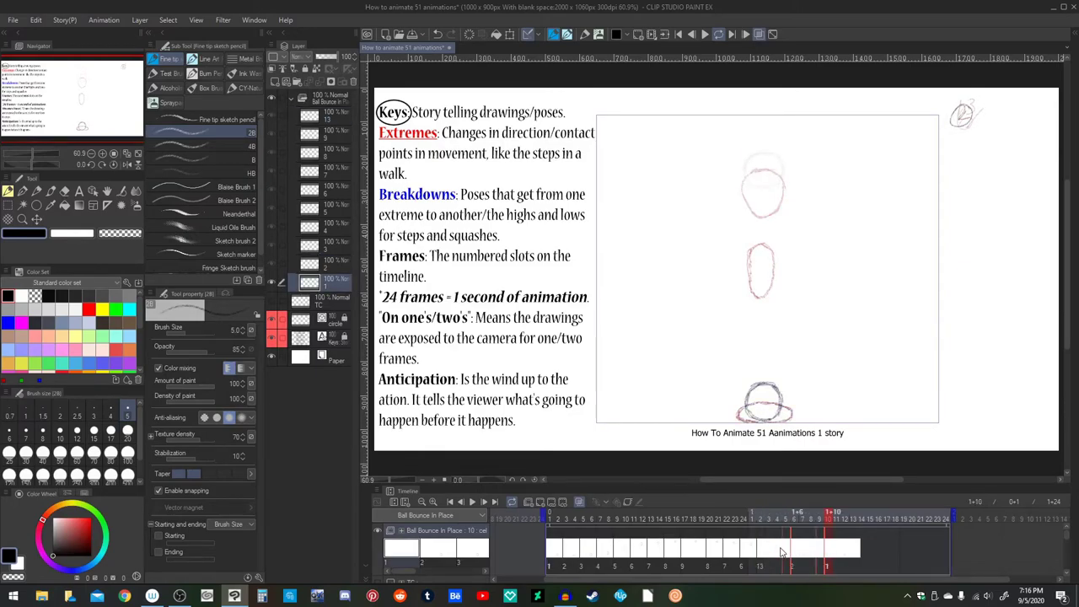
mouse_move(797, 550)
mouse_down()
mouse_move(780, 550)
mouse_move(793, 552)
mouse_up()
click(795, 549)
click(812, 552)
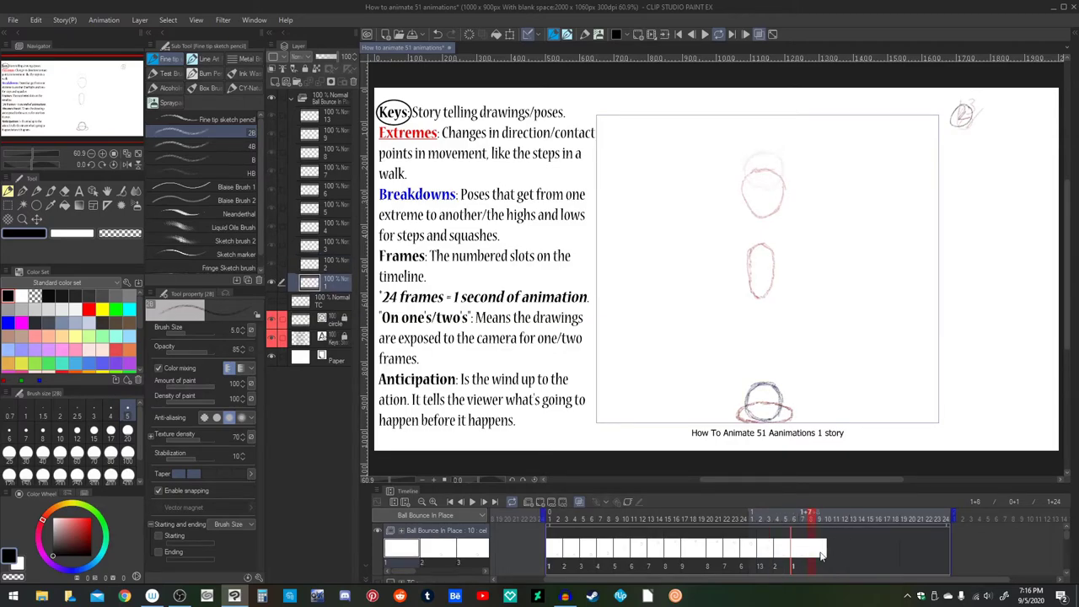
click(707, 544)
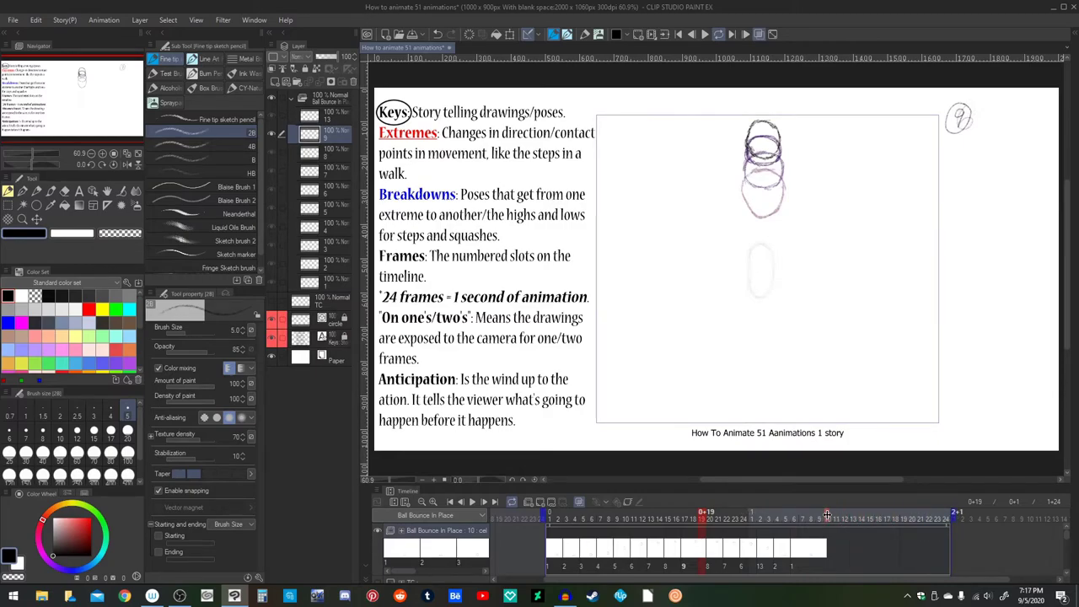
click(827, 515)
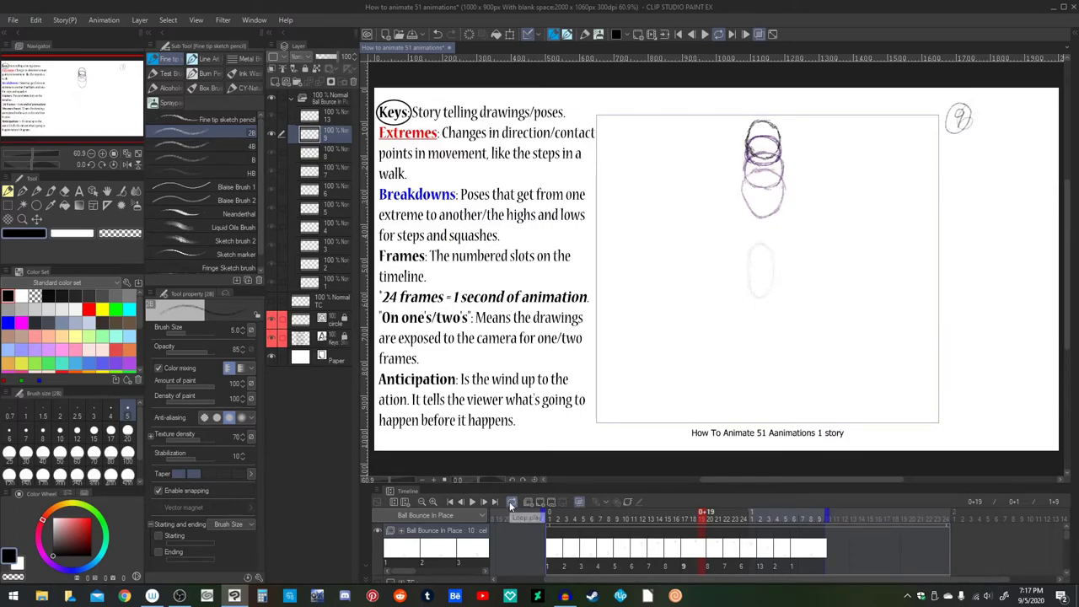
Step: Play the bounce from the first frame several times to check the timing
click(510, 503)
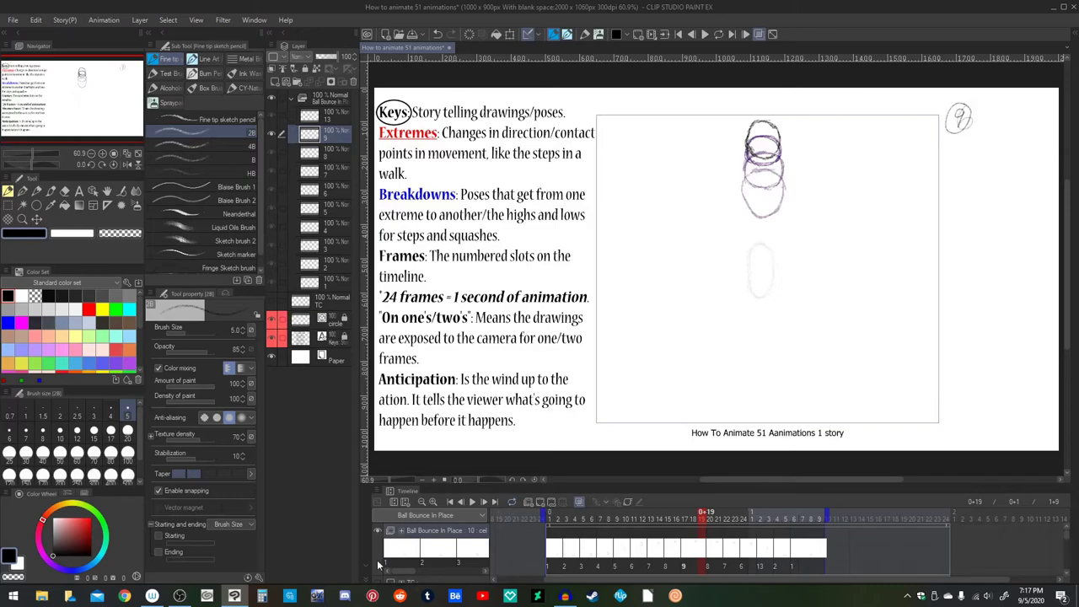
click(449, 502)
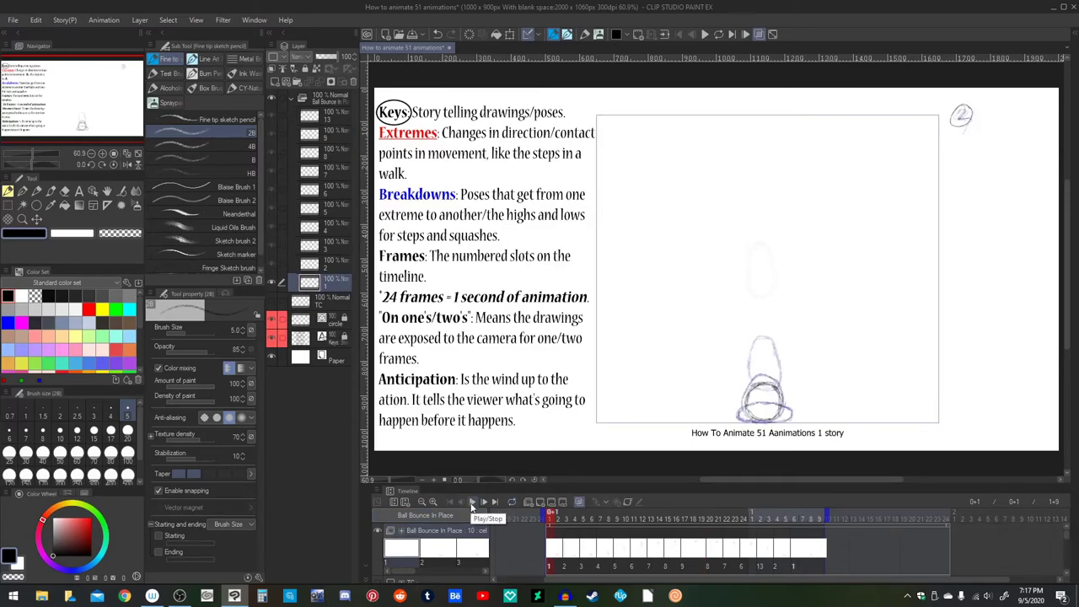
click(472, 503)
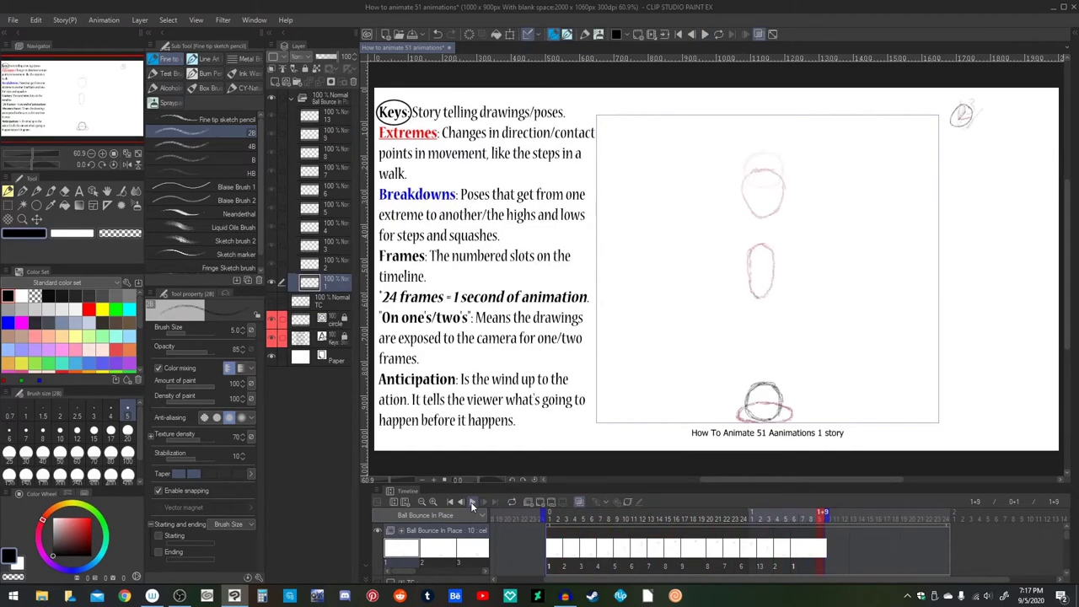
click(472, 504)
click(449, 502)
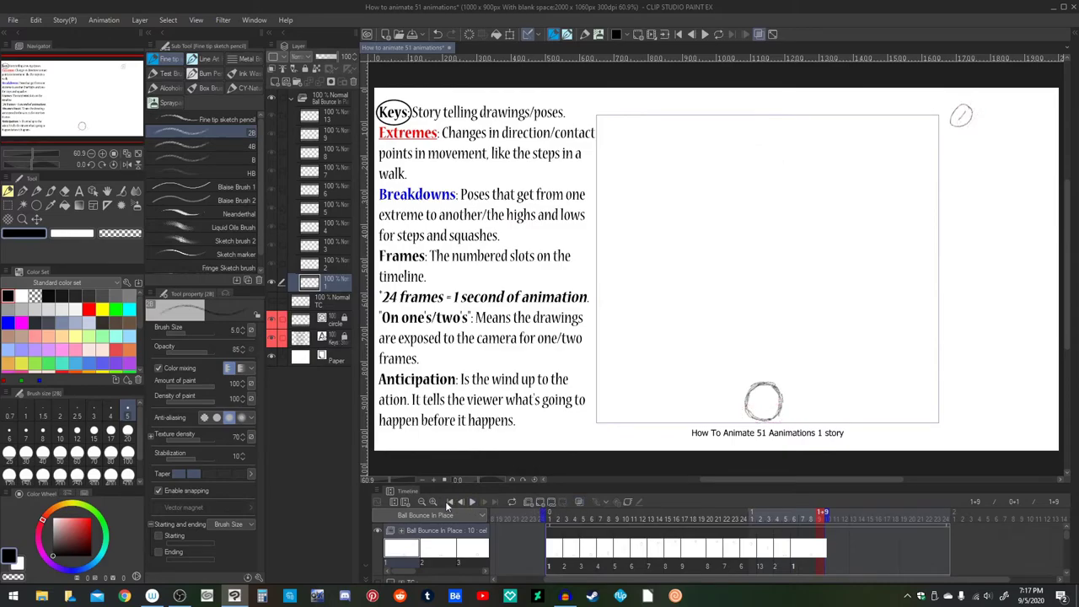
click(472, 504)
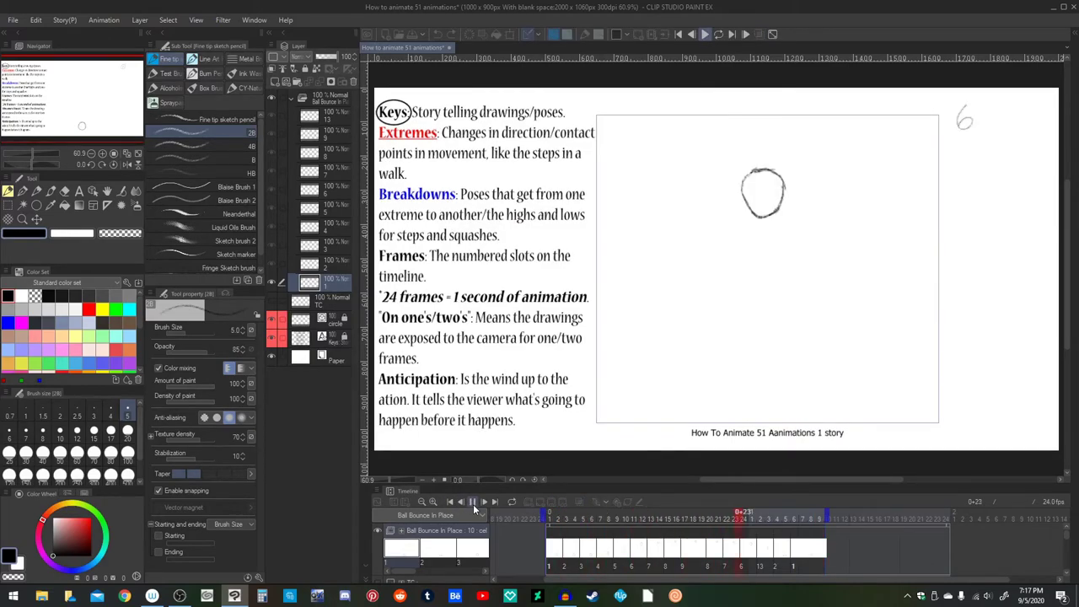
click(472, 503)
click(472, 503)
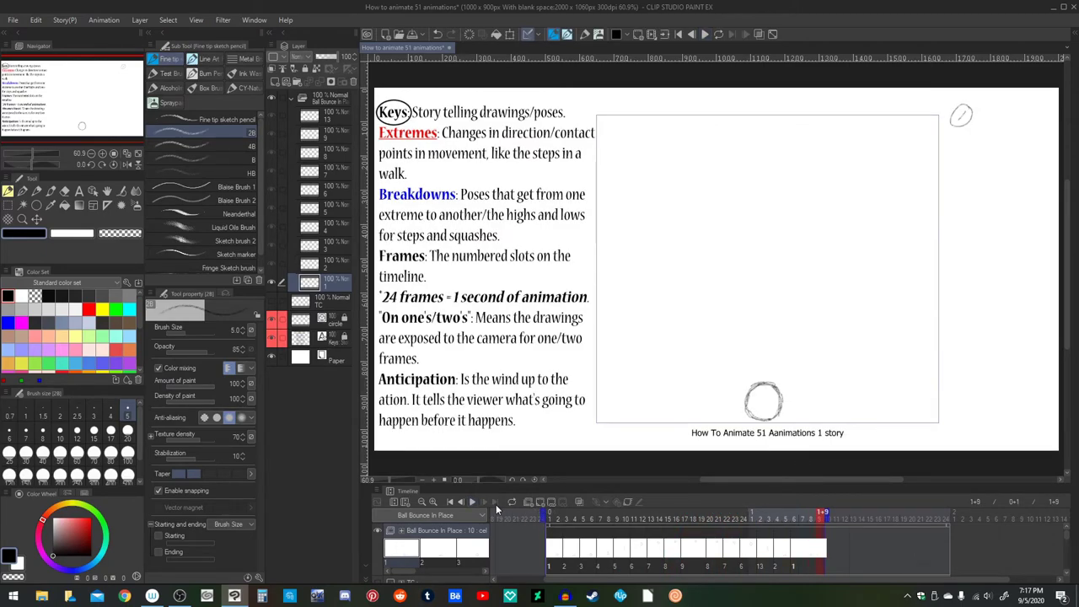
Step: Play the bounce with looping on, then drag the playback end out to frame 1+24
click(511, 502)
click(473, 502)
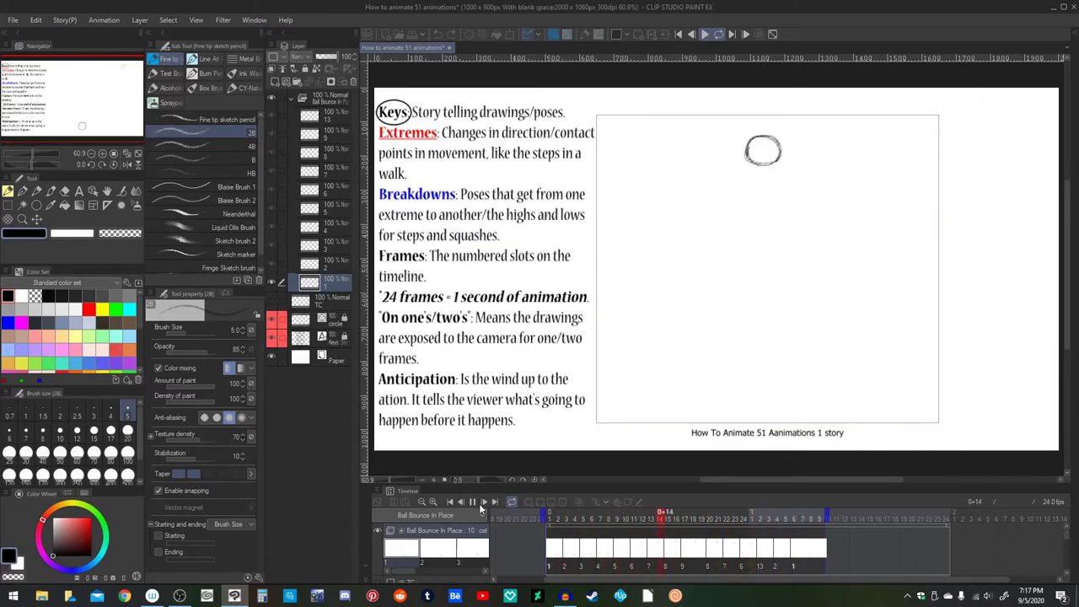
click(473, 503)
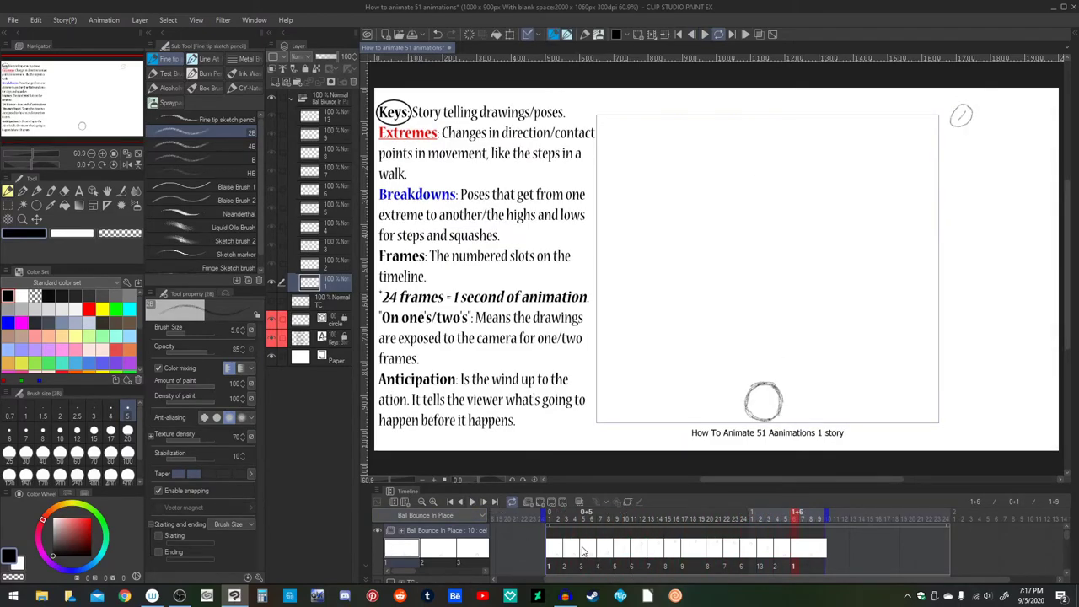
drag(827, 512, 834, 513)
drag(941, 525, 952, 517)
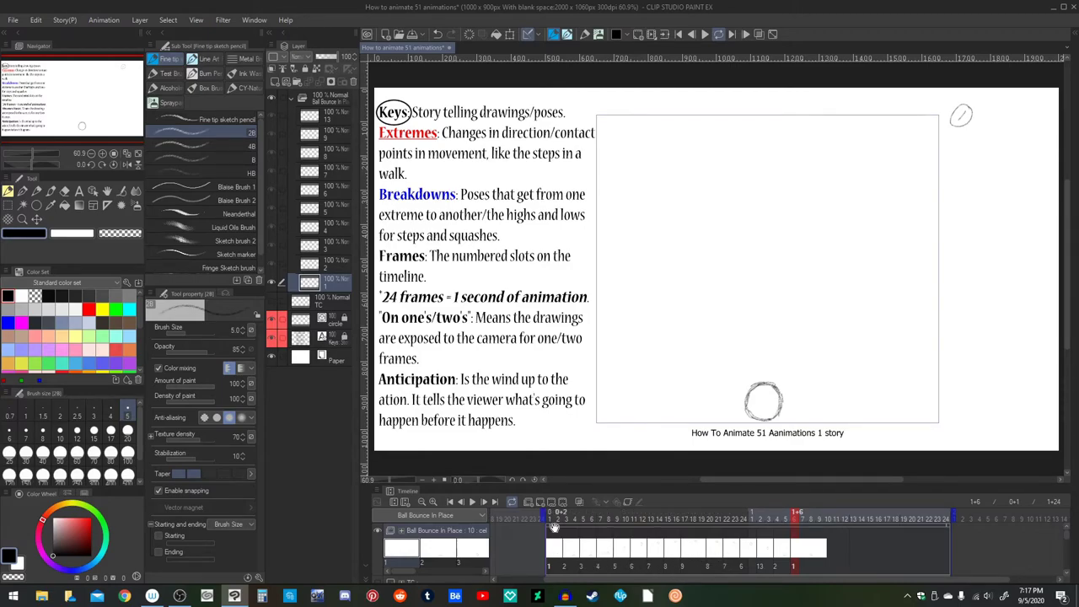
Step: Select the whole Ball Bounce In Place track and delete all its cels via Edit track > Delete
click(693, 559)
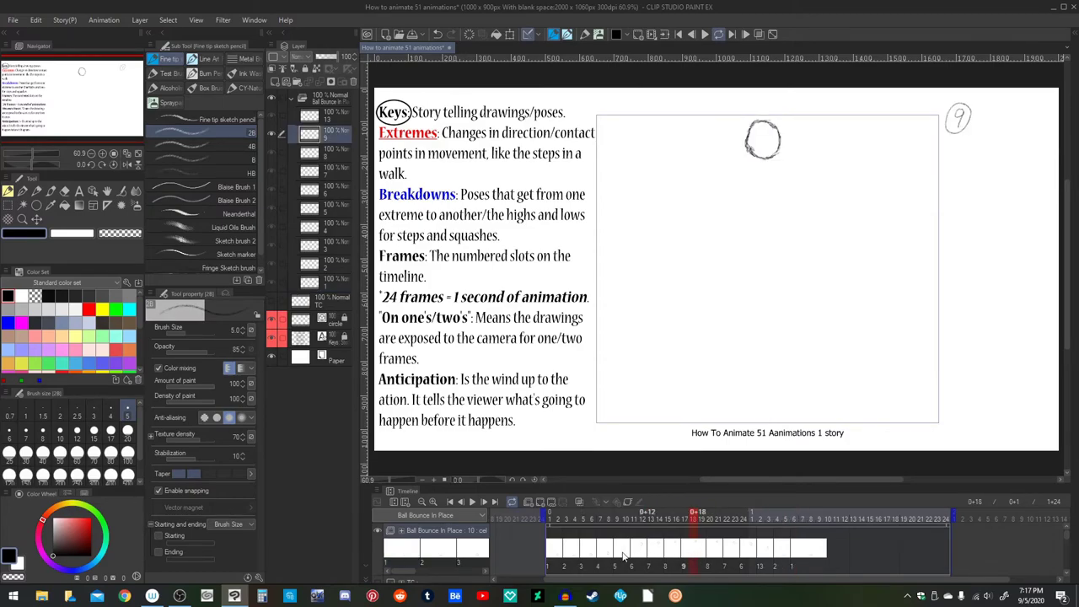
click(567, 524)
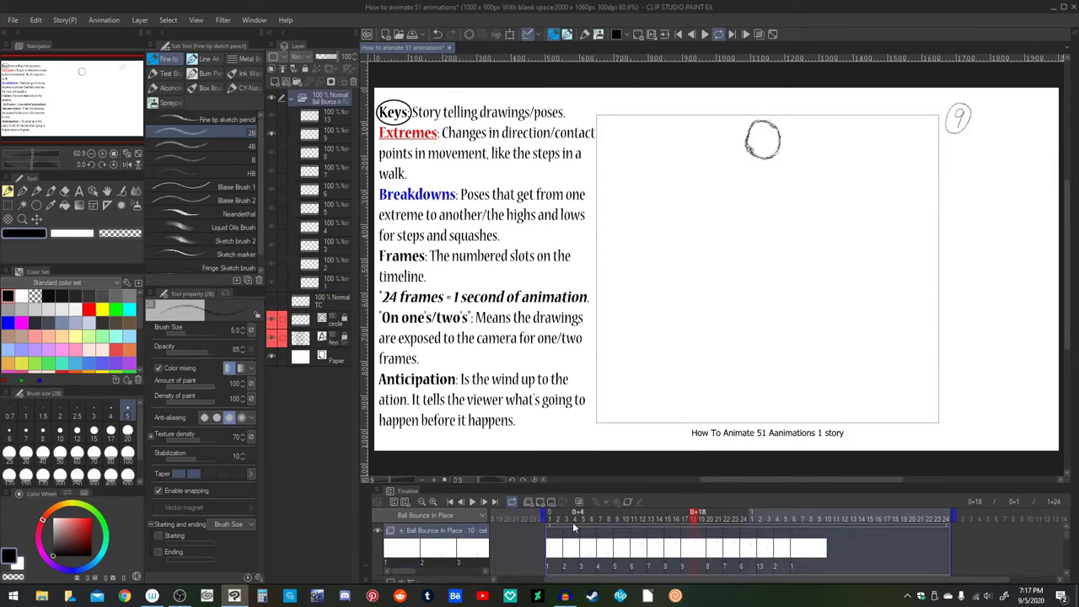
click(568, 538)
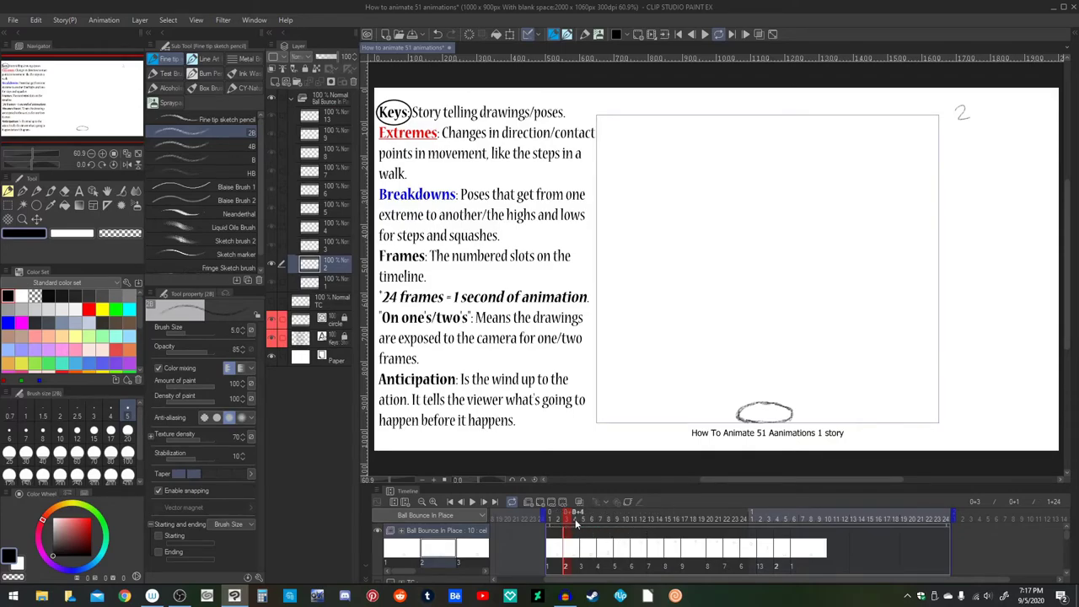
click(571, 525)
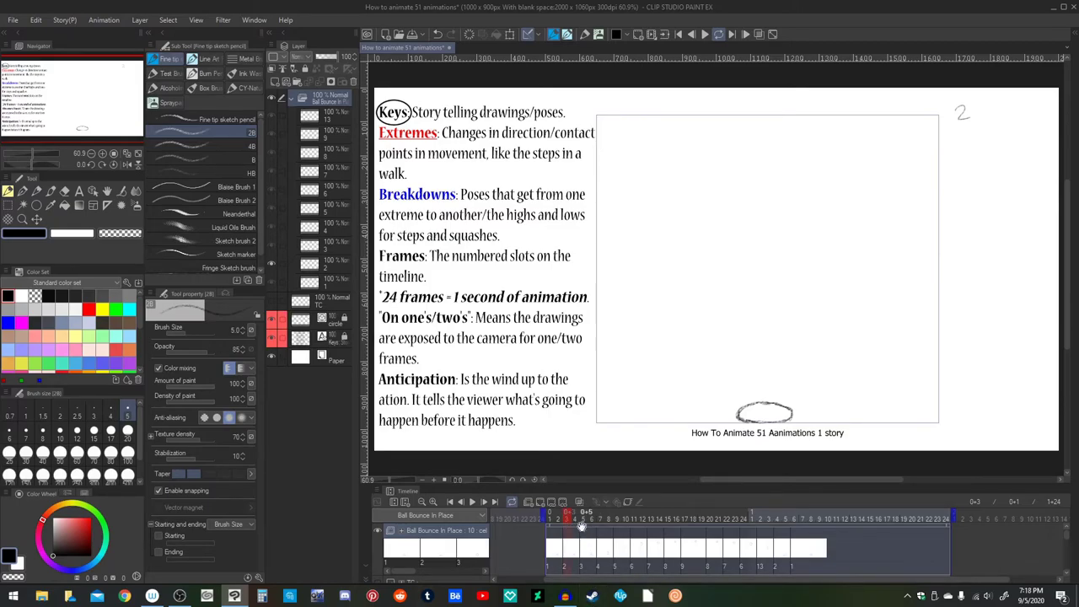
right_click(581, 525)
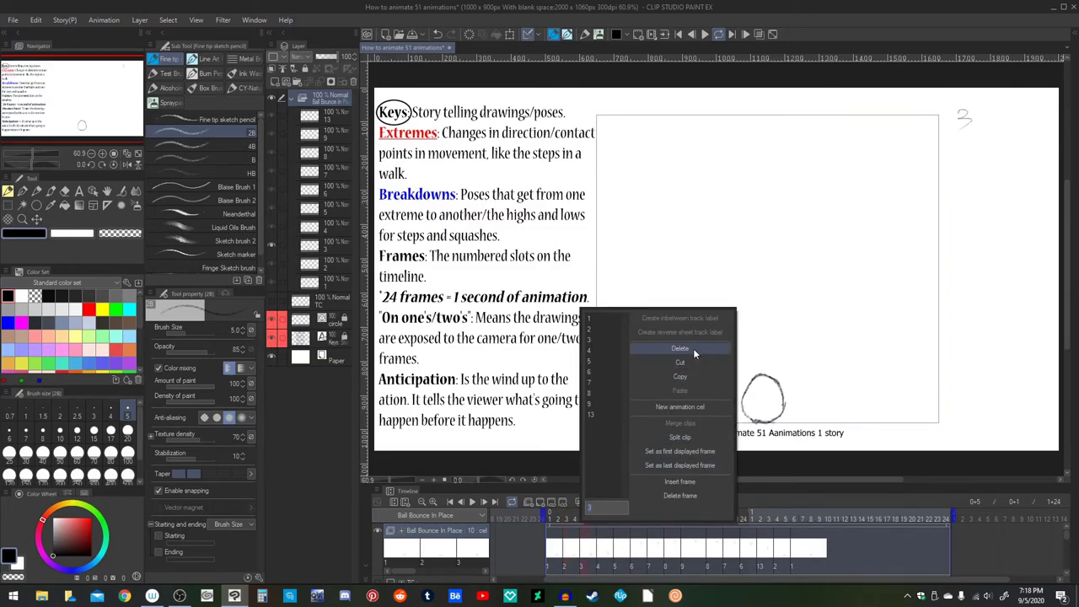
click(563, 526)
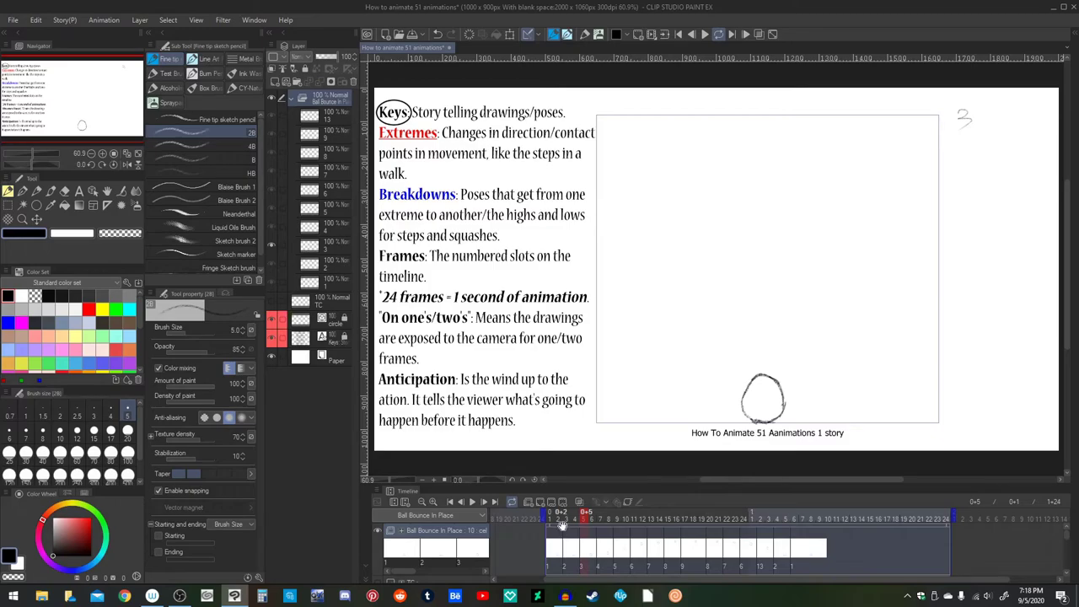
click(380, 492)
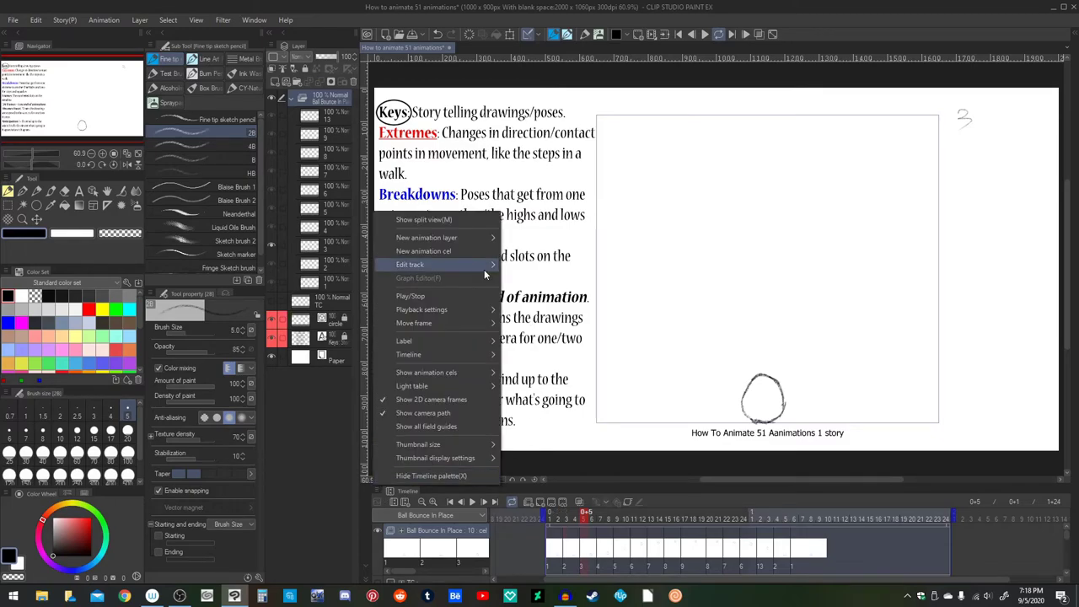
mouse_move(484, 266)
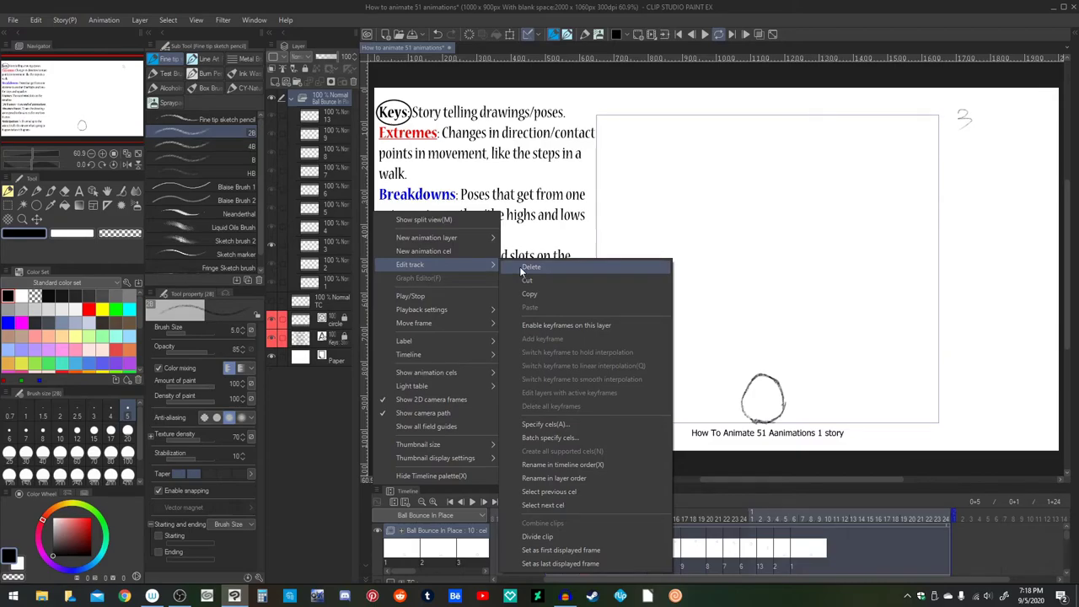
click(519, 266)
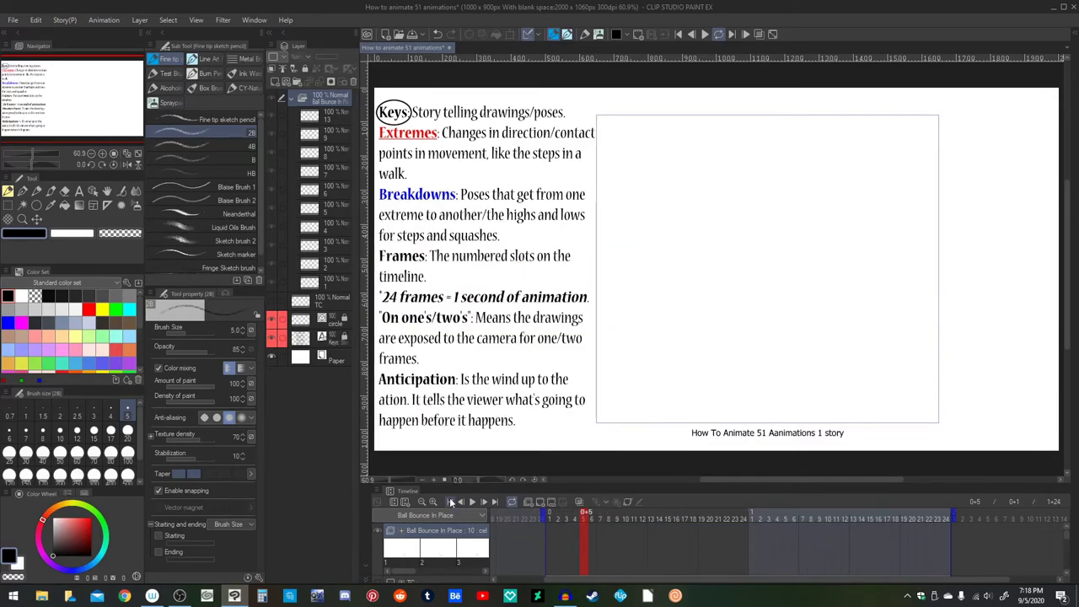
click(451, 502)
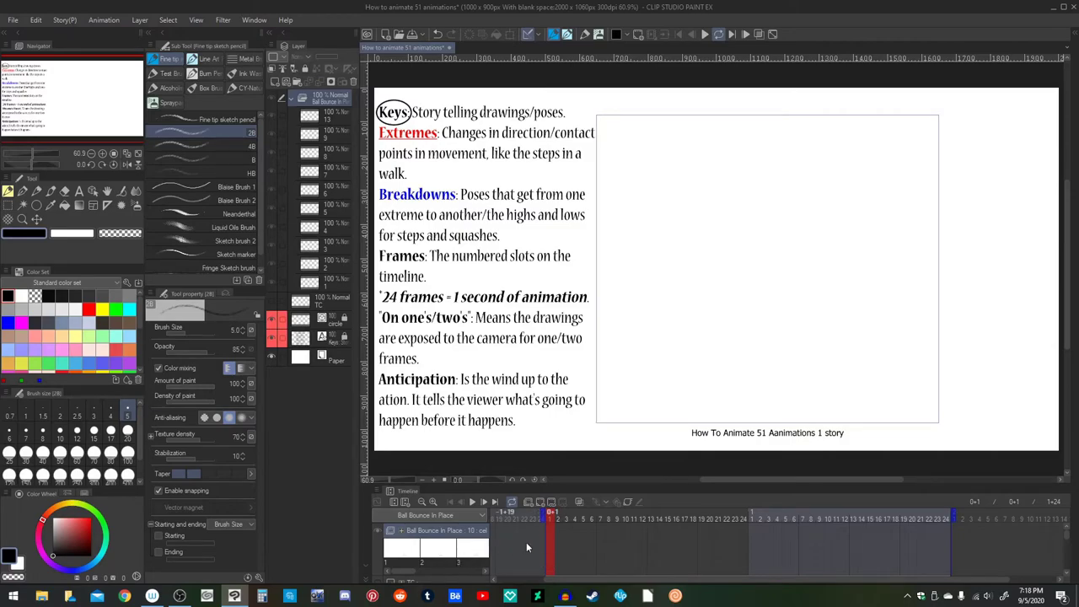
Step: In Batch specify cels, assign existing cels 1 to 9 by name, each held 4 frames
click(376, 491)
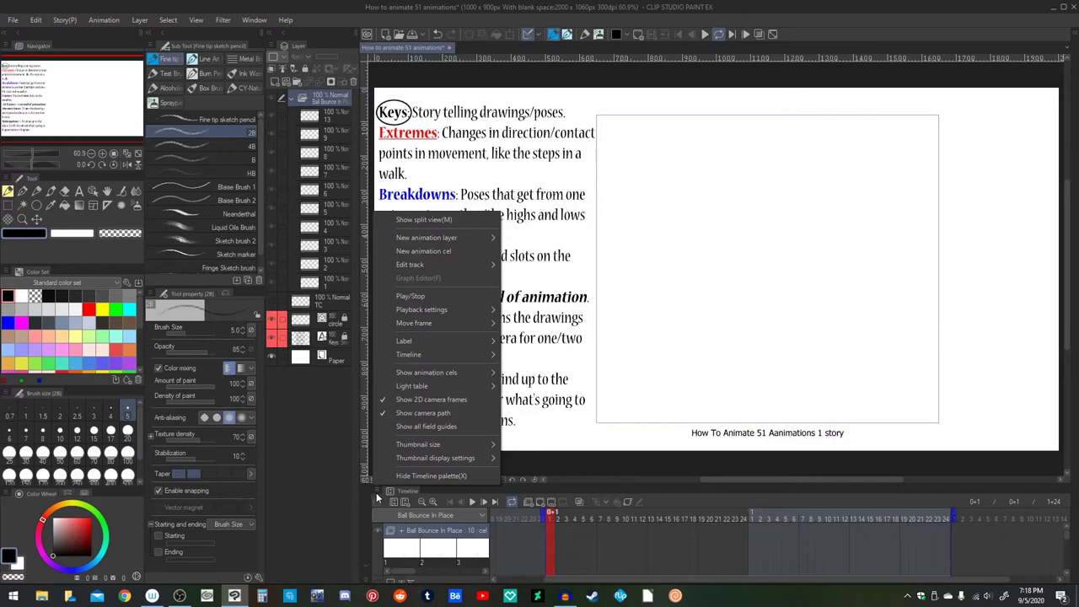
mouse_move(448, 265)
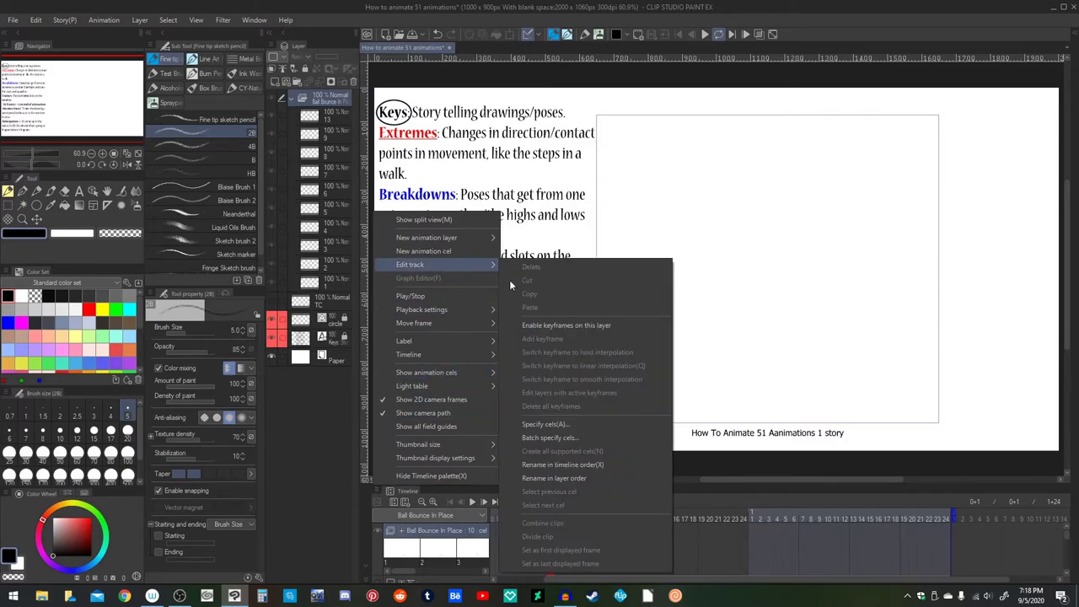
click(585, 436)
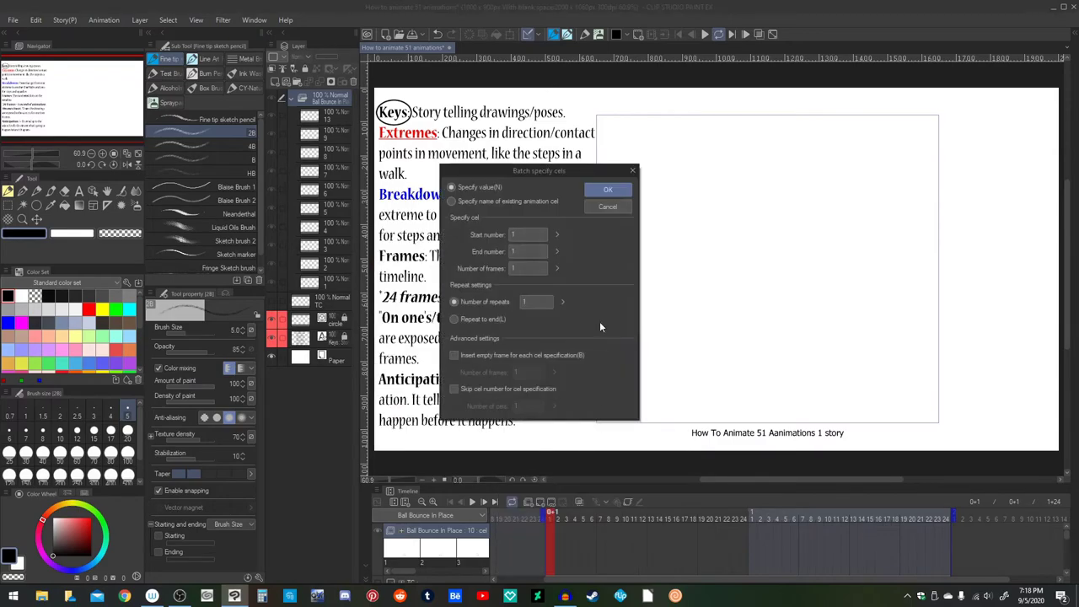
click(542, 203)
click(528, 235)
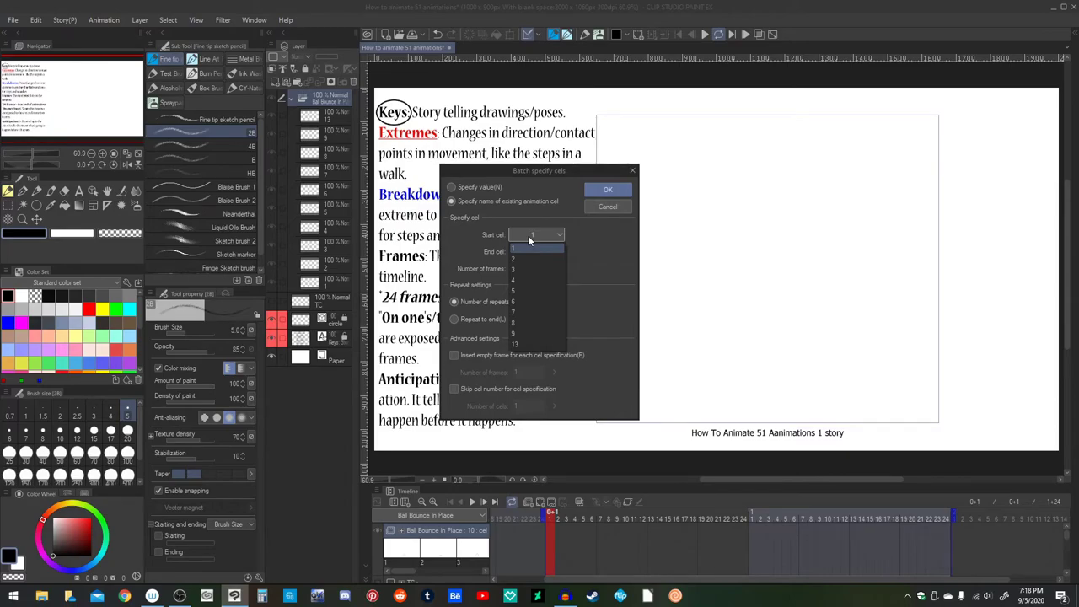
click(527, 235)
click(527, 251)
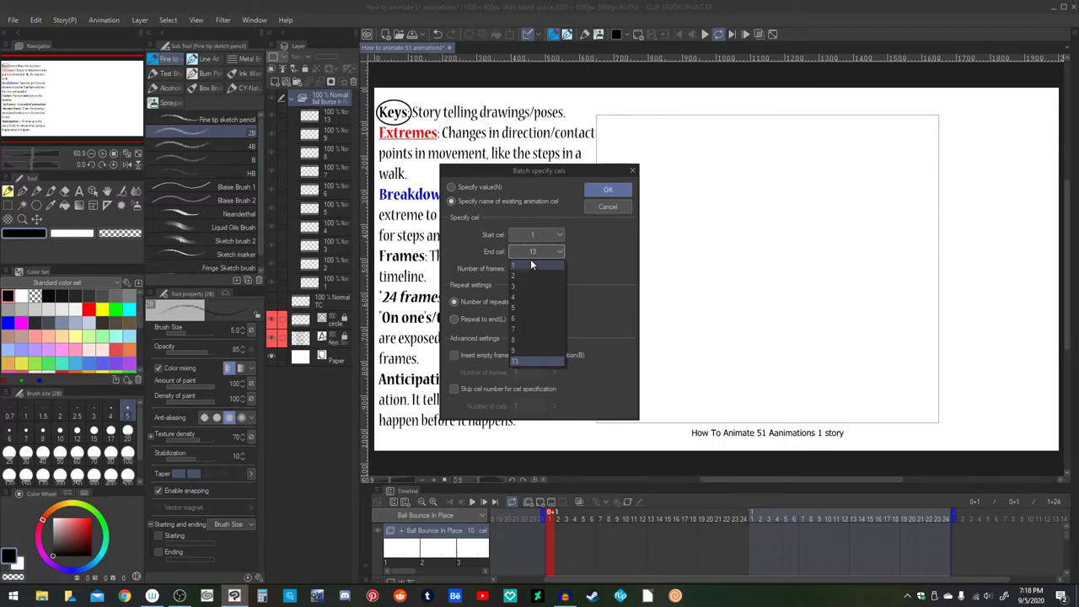
click(533, 355)
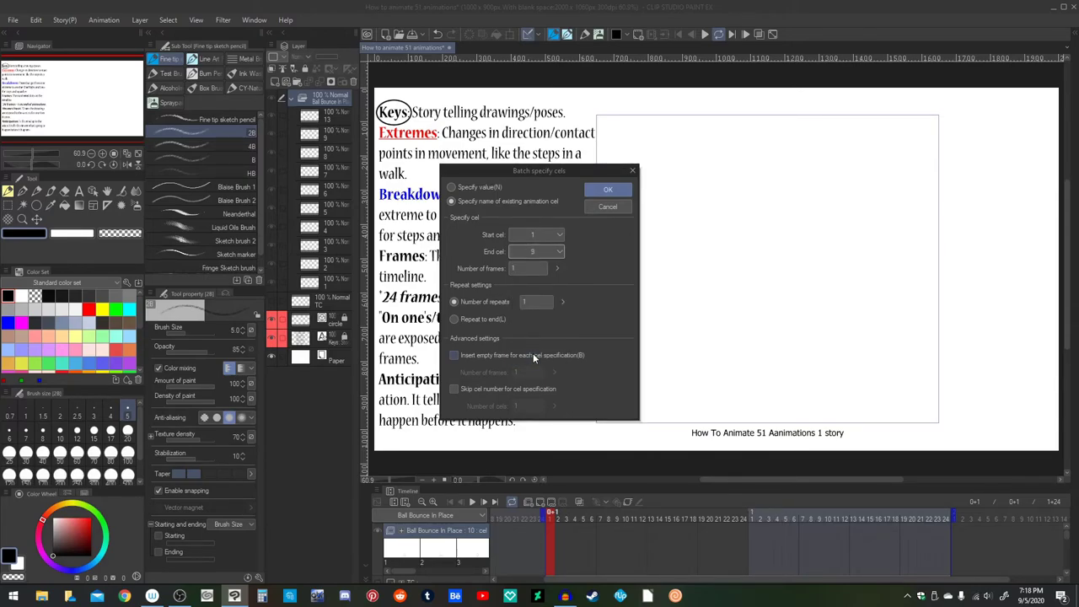
click(532, 268)
text(3)
text(4)
Step: Apply the four-frame cel assignment and play back the rising ball
click(608, 190)
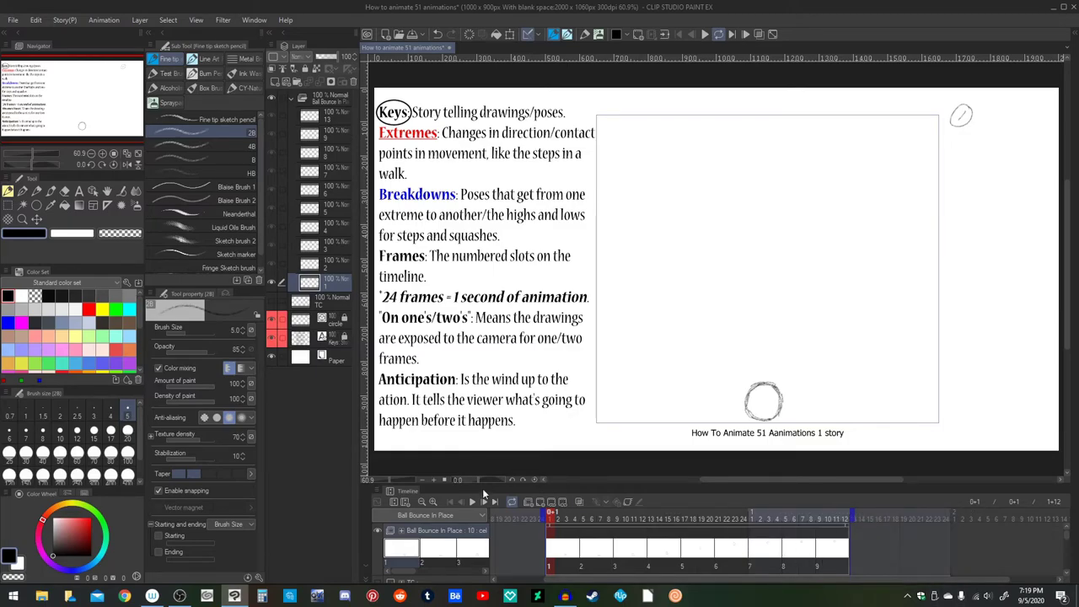
click(472, 502)
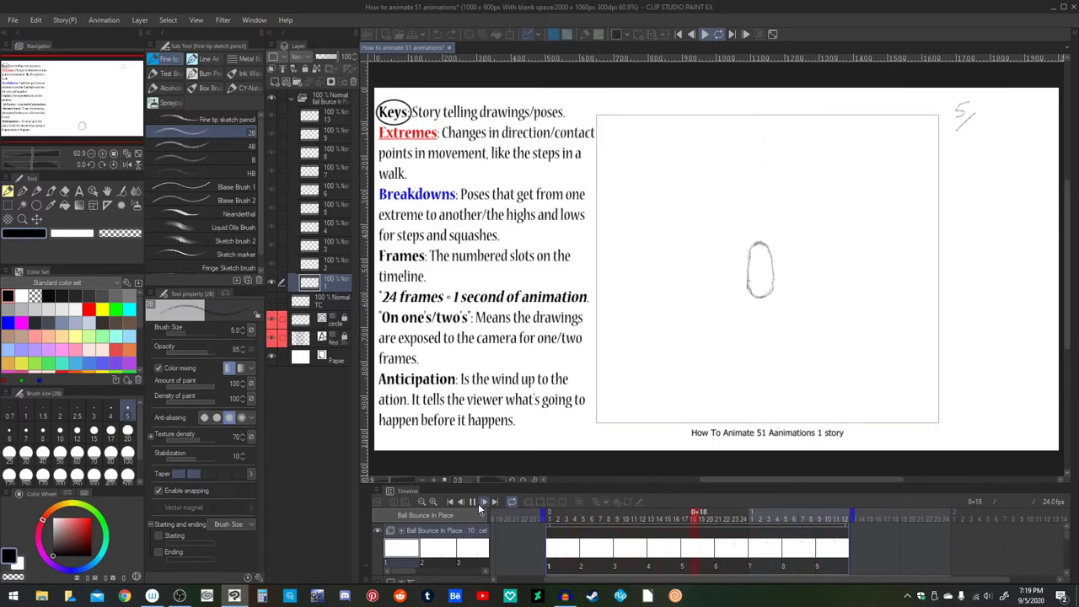
click(472, 502)
Step: Review the ball drawings in cels 1 through 8 one by one
click(570, 551)
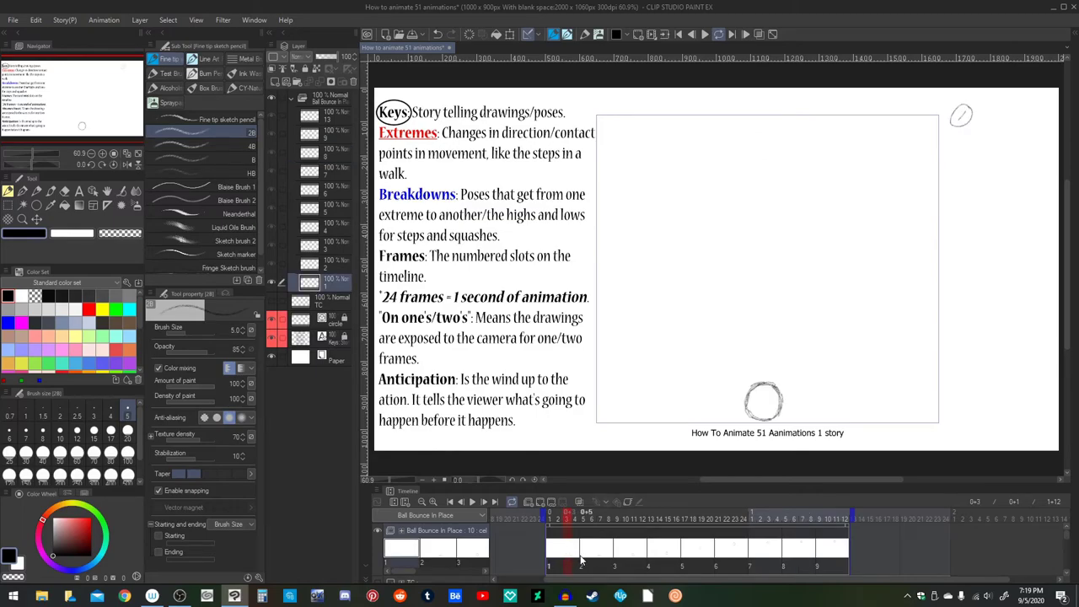
click(581, 553)
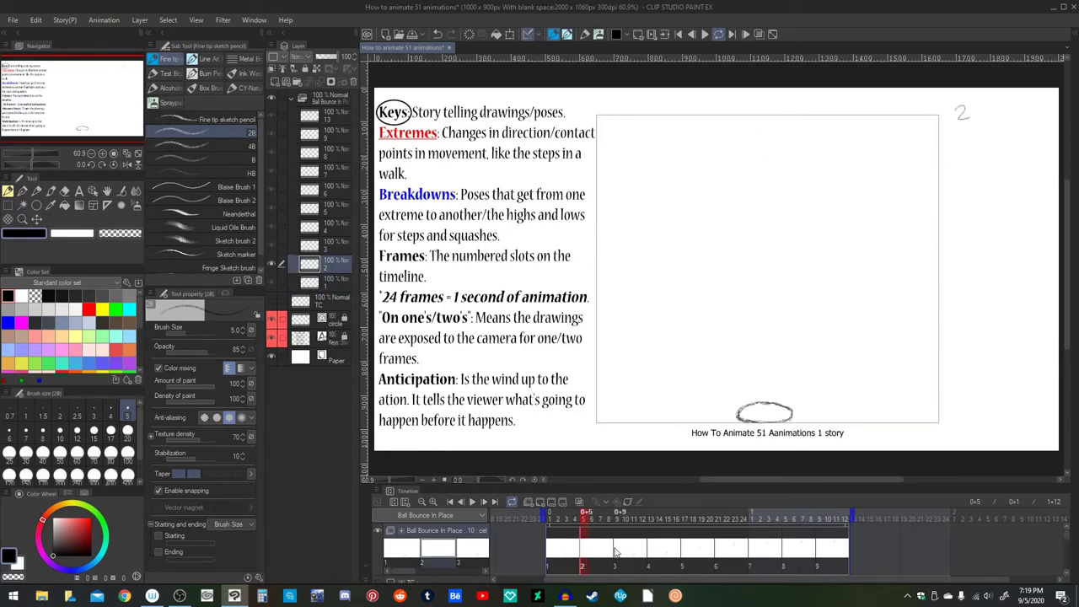
click(617, 552)
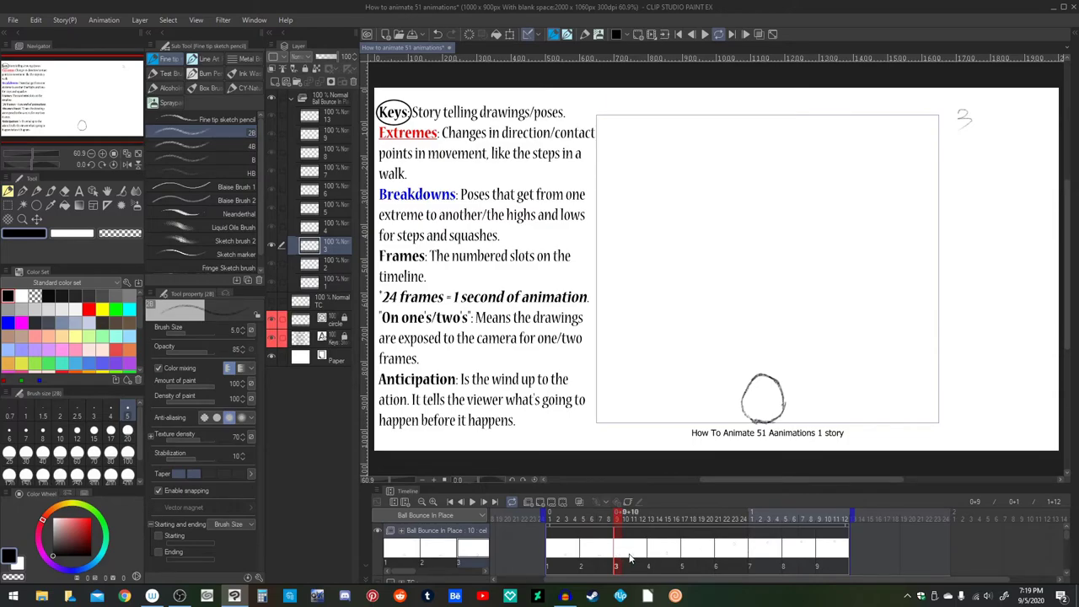
click(620, 552)
click(650, 553)
click(683, 552)
click(717, 552)
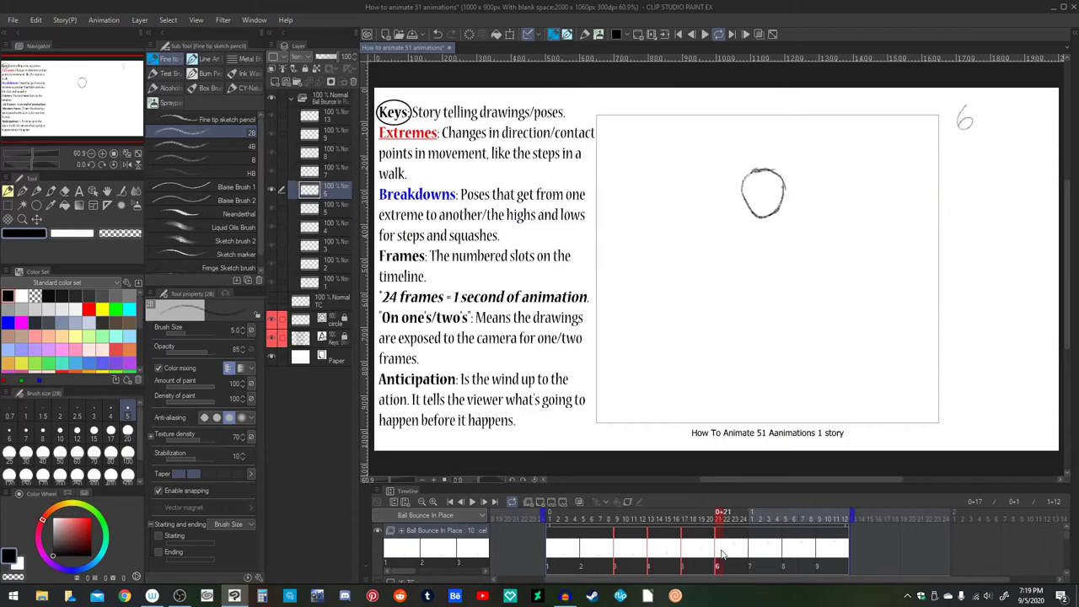
click(750, 553)
click(785, 553)
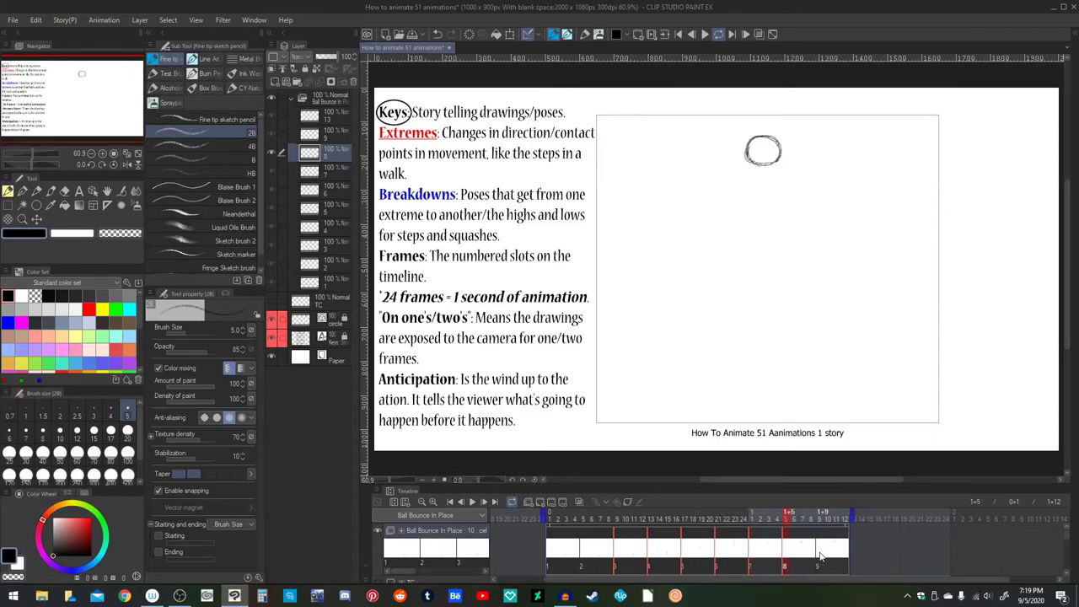
Step: Trim one frame from cel 2's hold and review cels 2 through 9
click(819, 555)
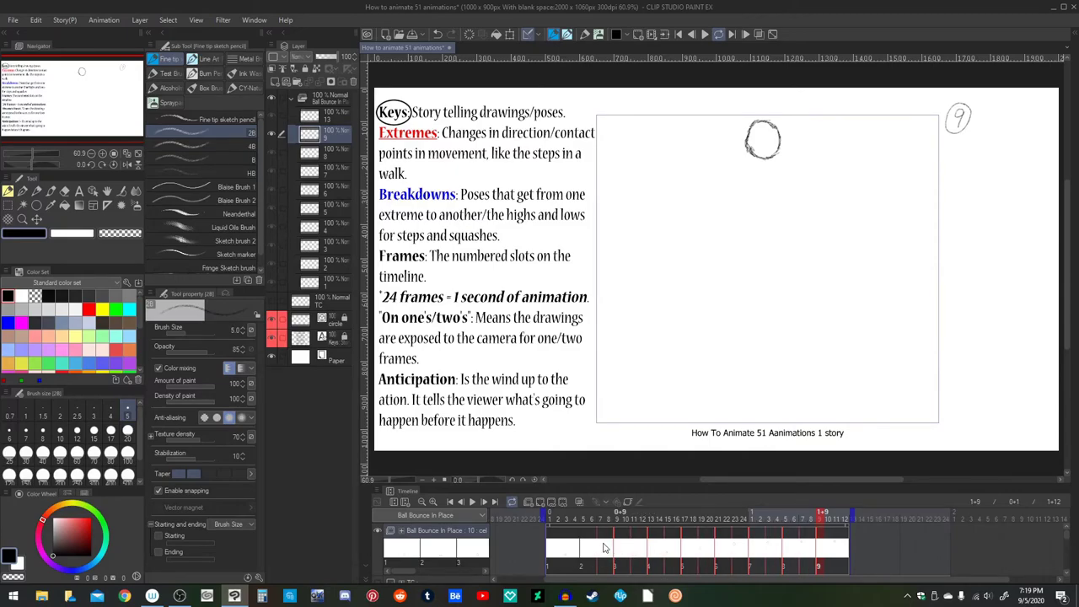
key(Delete)
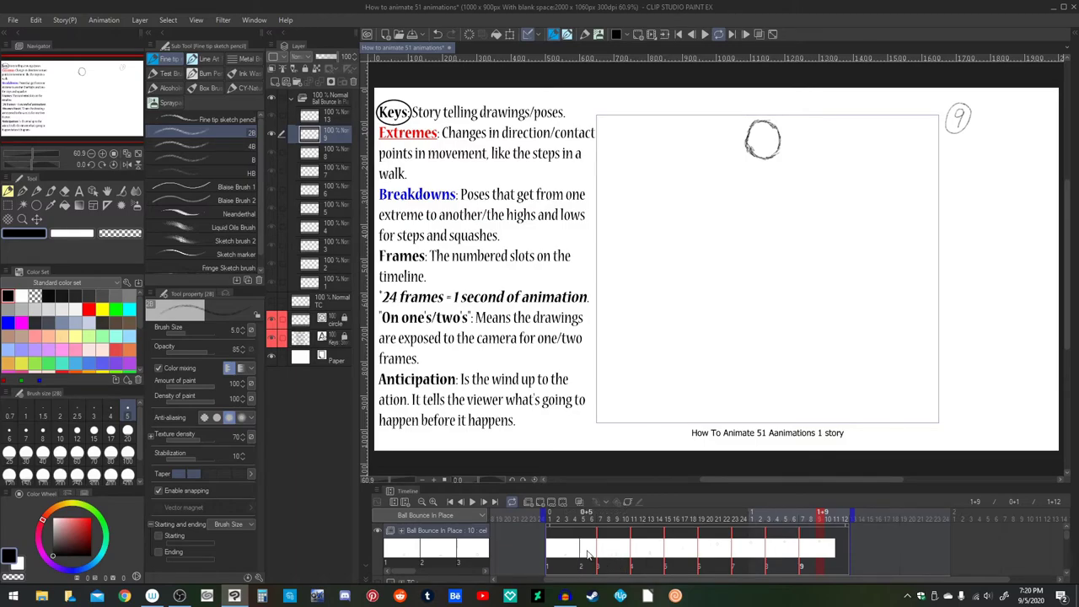
click(588, 554)
click(612, 555)
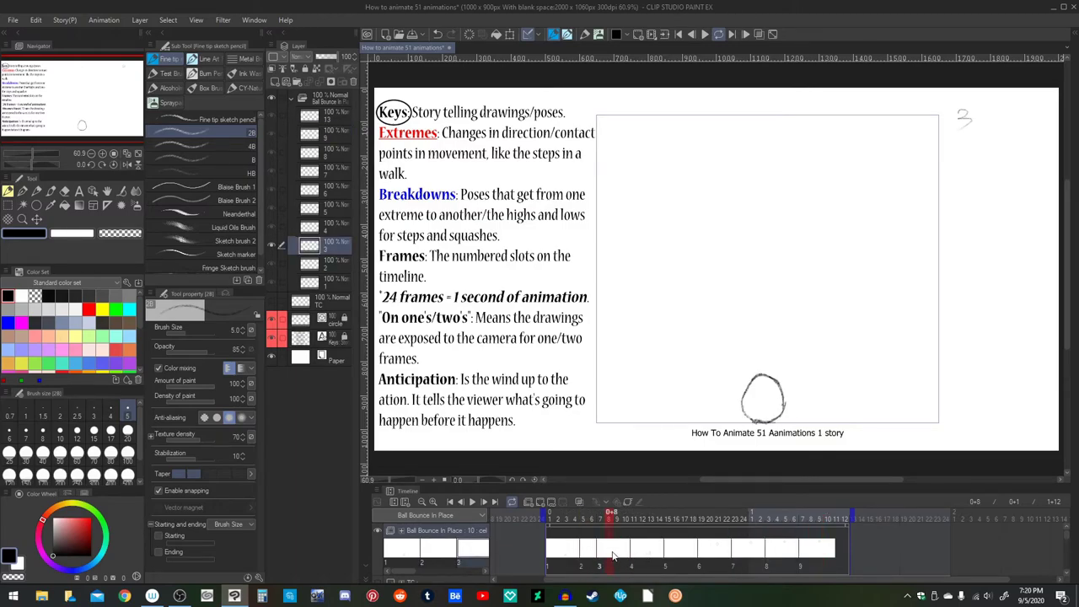
click(634, 556)
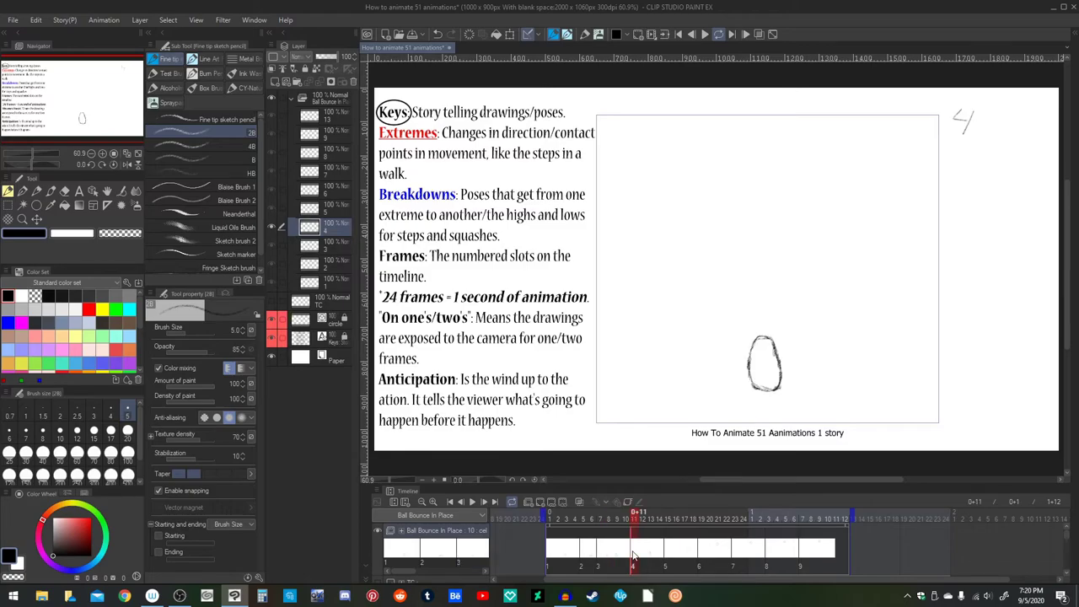
click(667, 555)
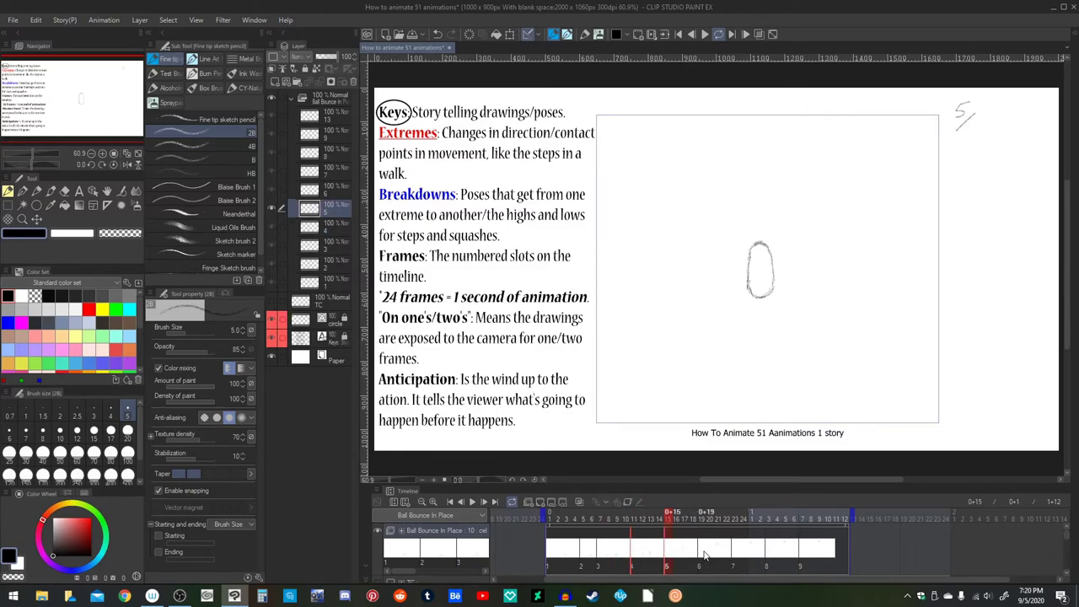
click(700, 553)
click(733, 553)
click(766, 554)
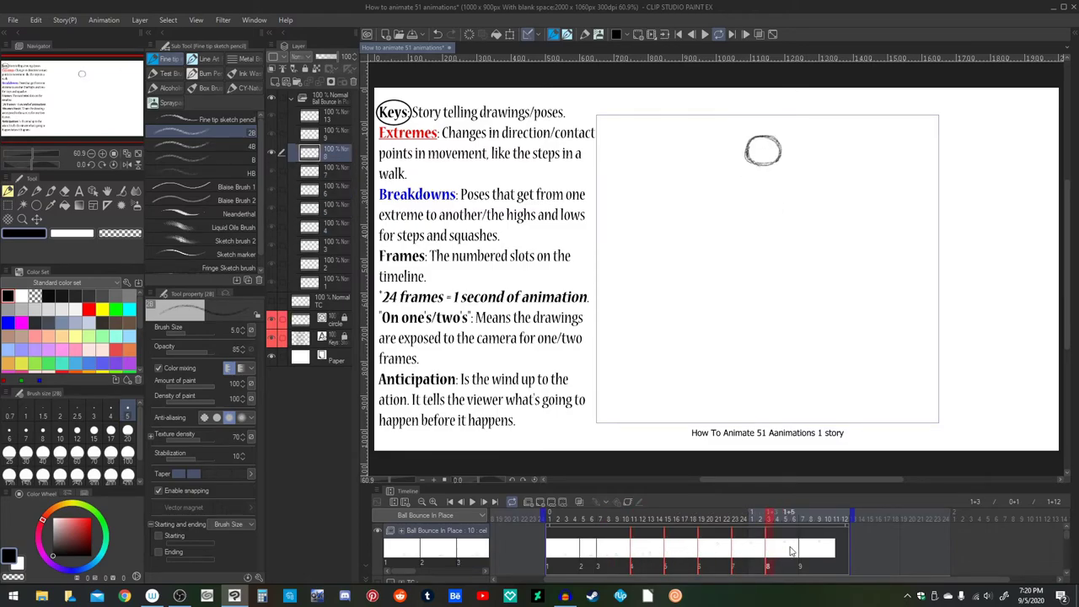
click(801, 557)
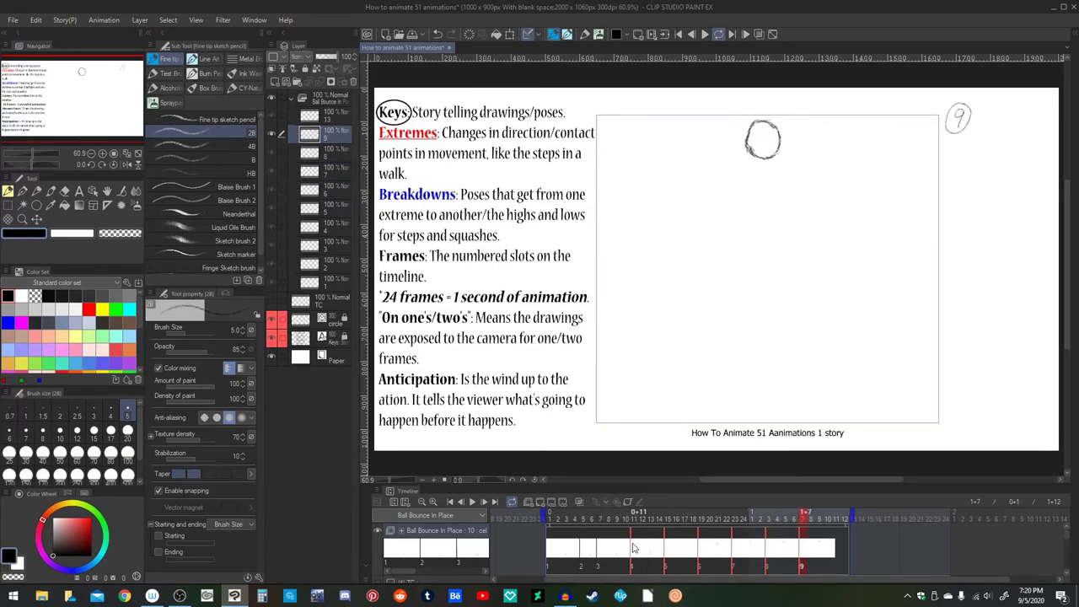
Step: Recheck cels 2 to 9 and trim one frame from cel 4's hold
click(622, 555)
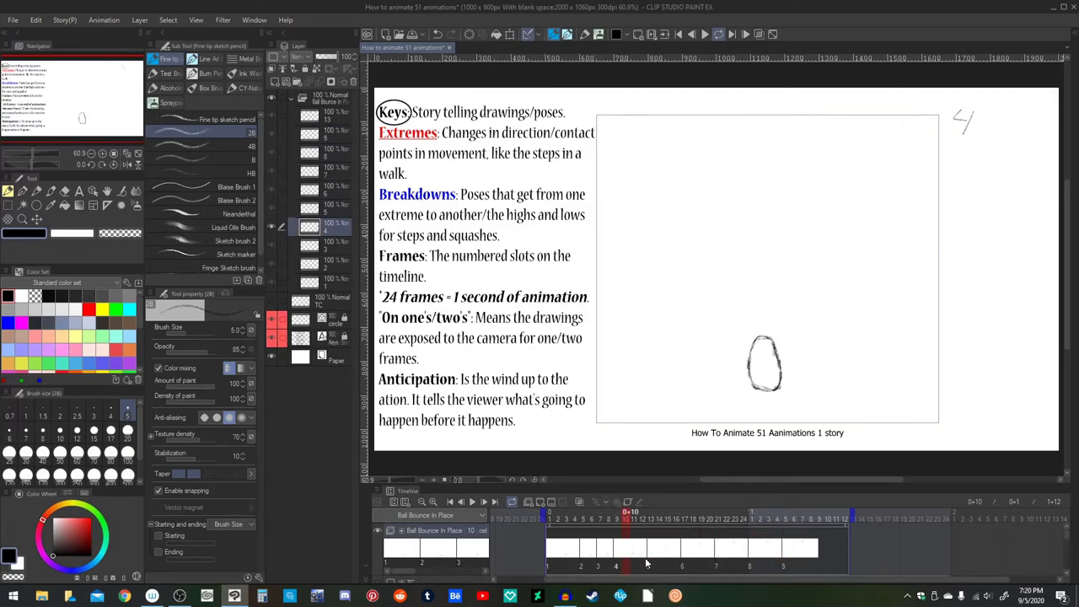
click(582, 553)
click(597, 553)
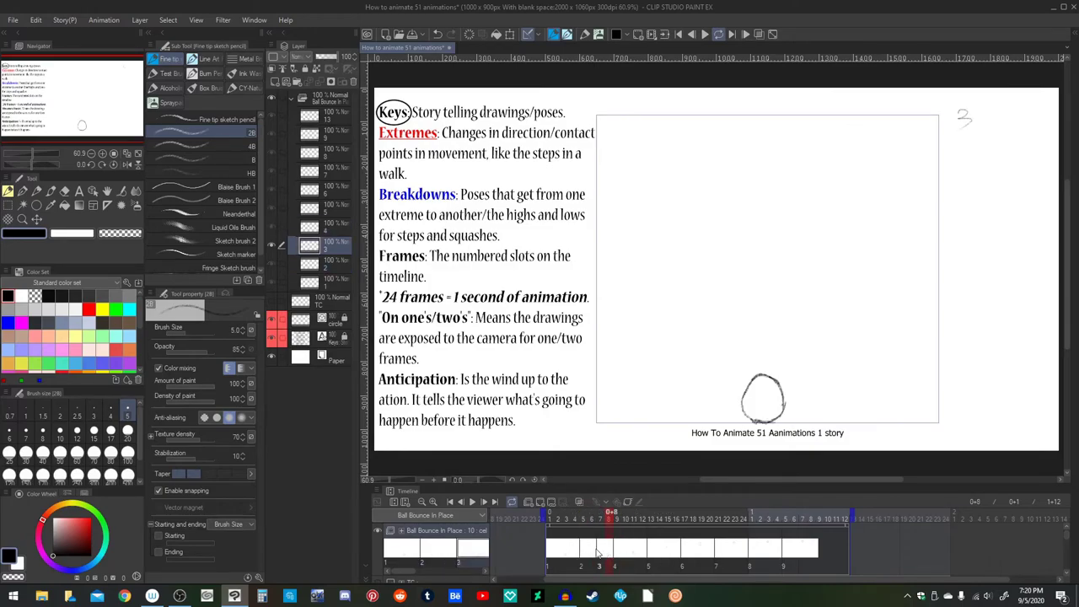
click(654, 559)
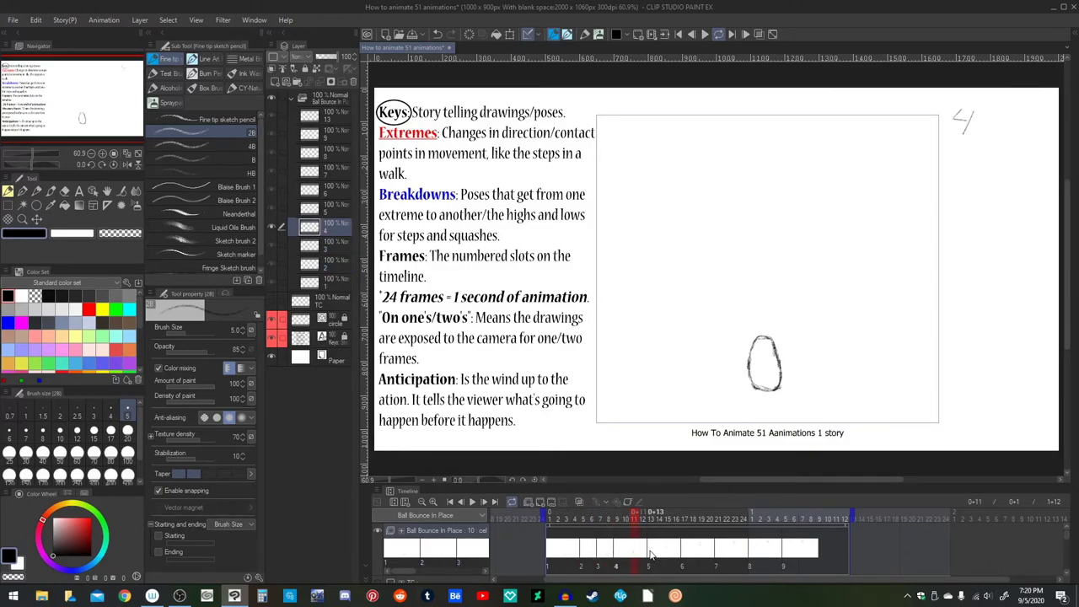
click(649, 554)
click(685, 556)
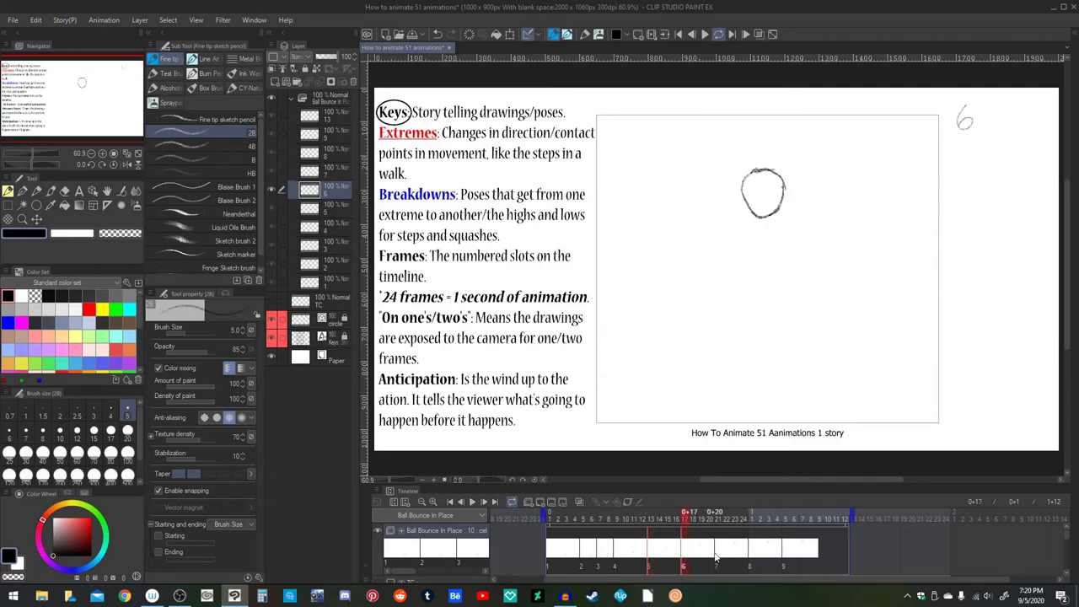
click(719, 557)
click(752, 557)
click(783, 556)
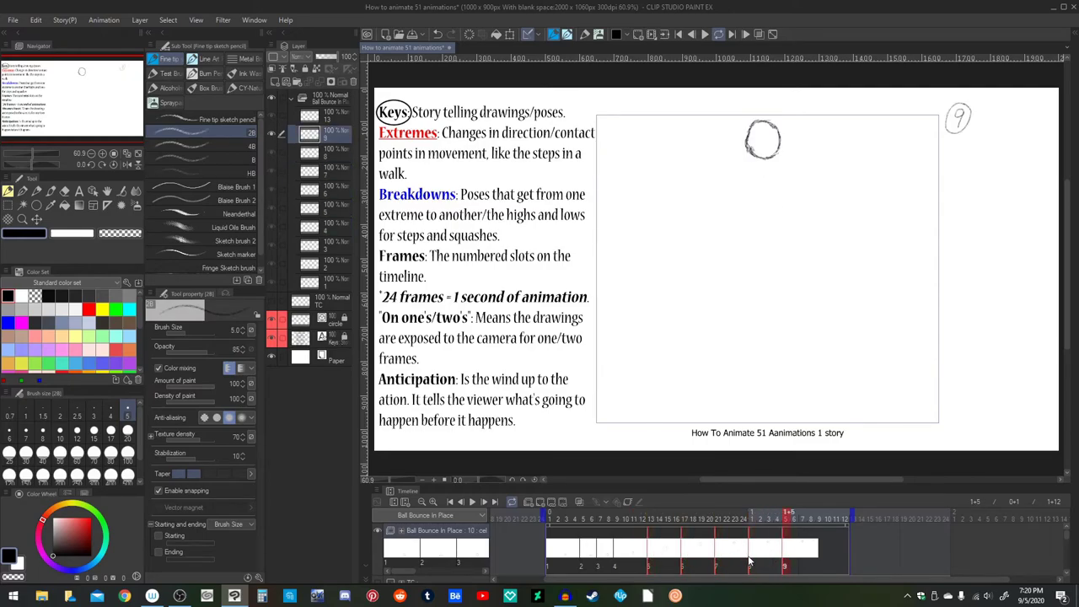
key(Delete)
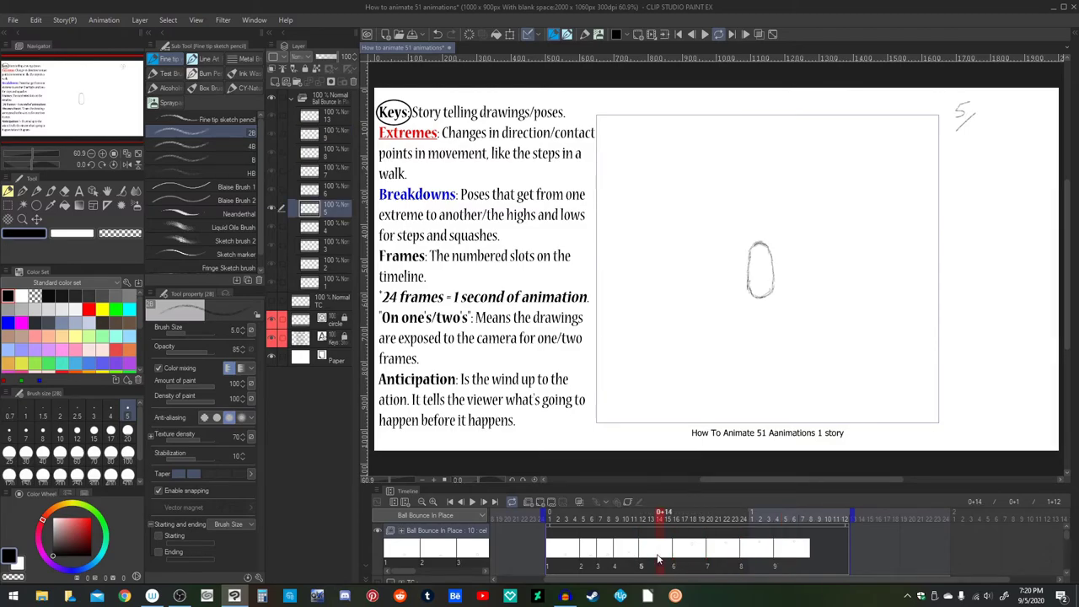
Step: Check the end of cel 6 and shift cels 7 to 9 one frame earlier
click(684, 557)
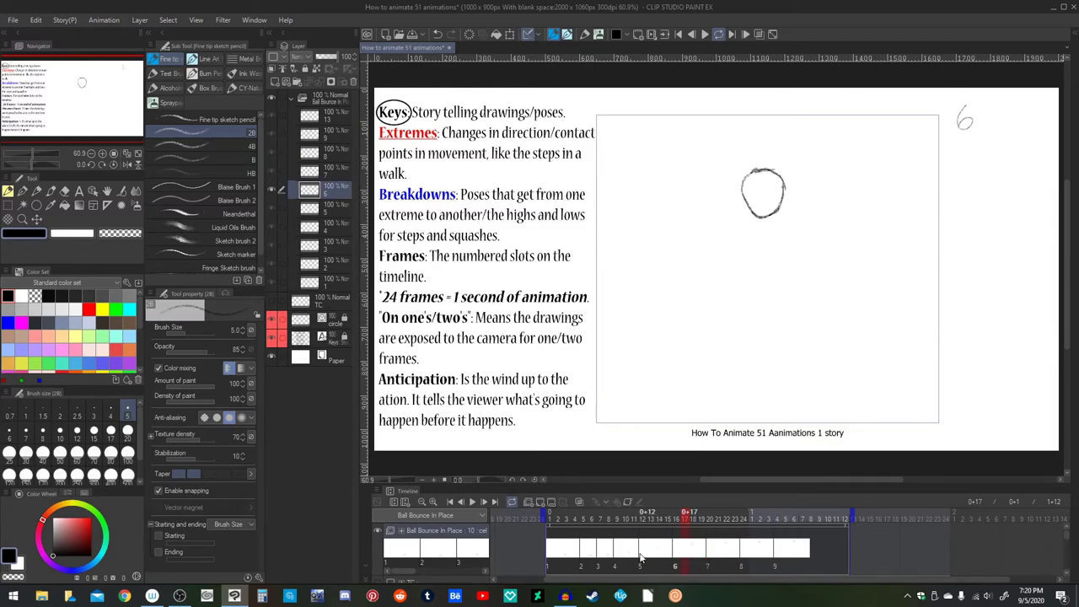
click(689, 560)
click(708, 556)
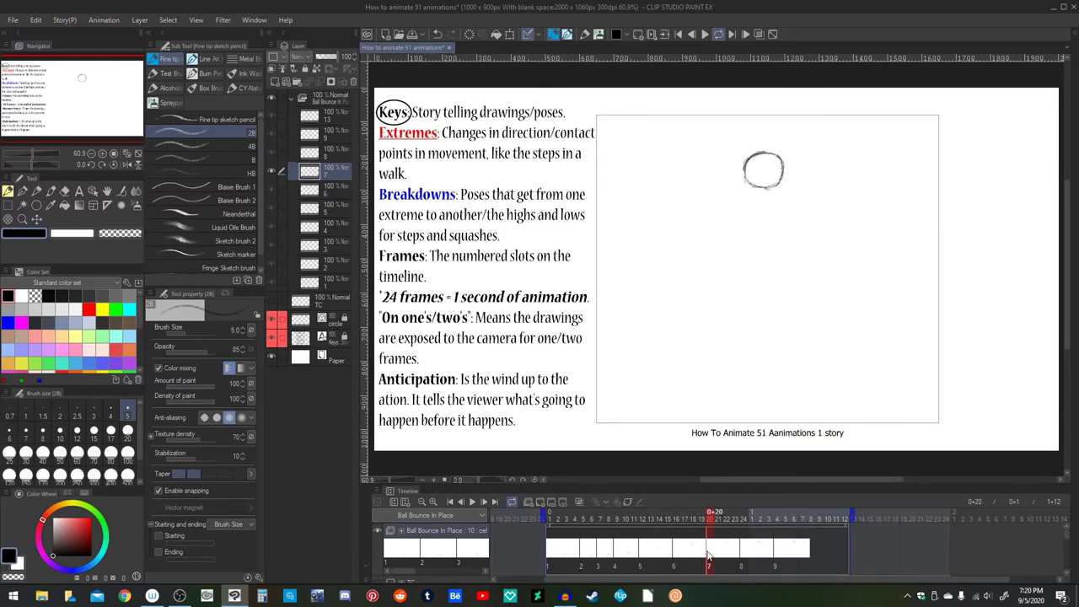
key(Right)
key(Right)
key(Right)
key(Right)
key(Right)
key(Right)
key(Right)
key(Right)
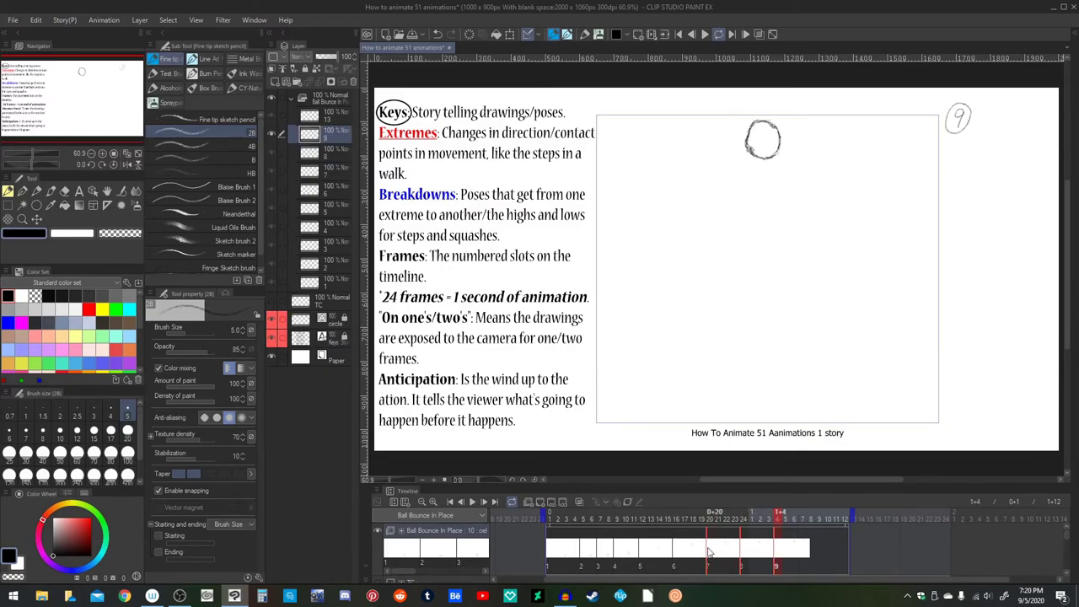
drag(700, 552, 700, 552)
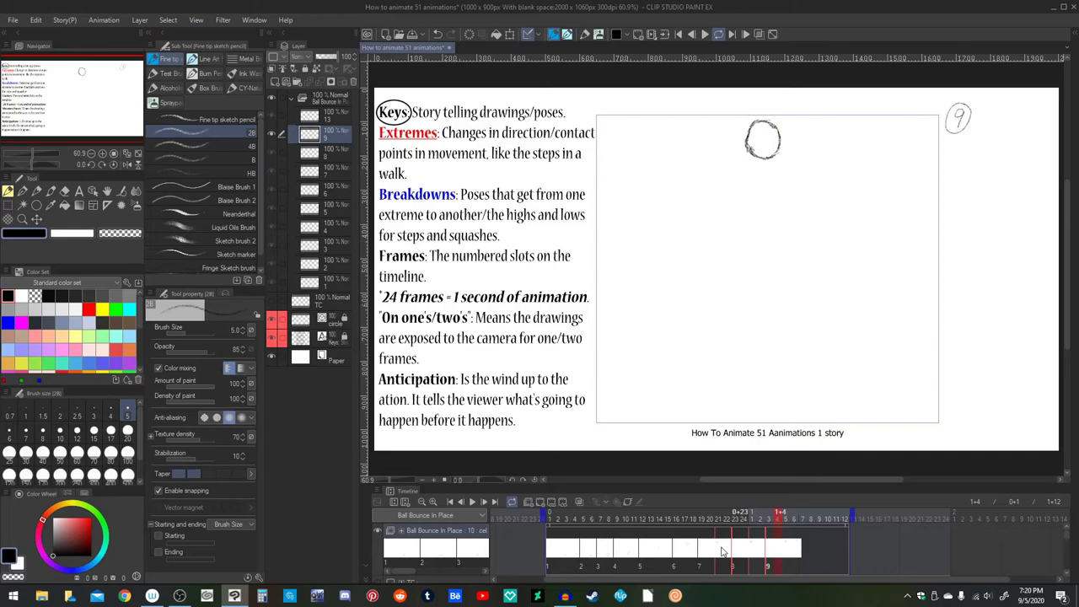
Step: Shorten cels 7 and 8 by two frames each and end playback after cel 9
key(Delete)
click(751, 558)
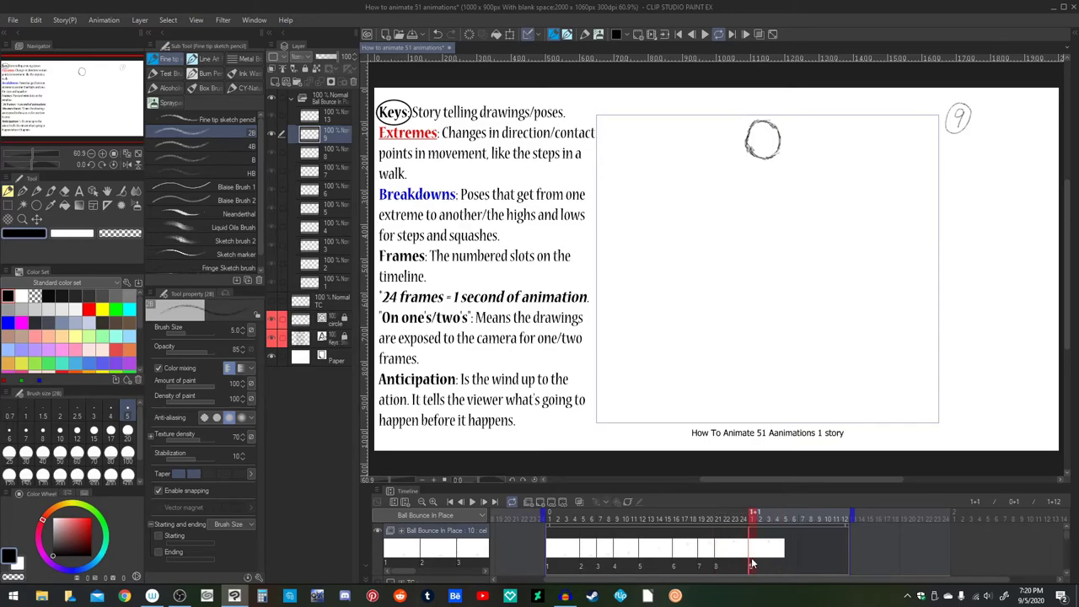
key(Delete)
click(777, 516)
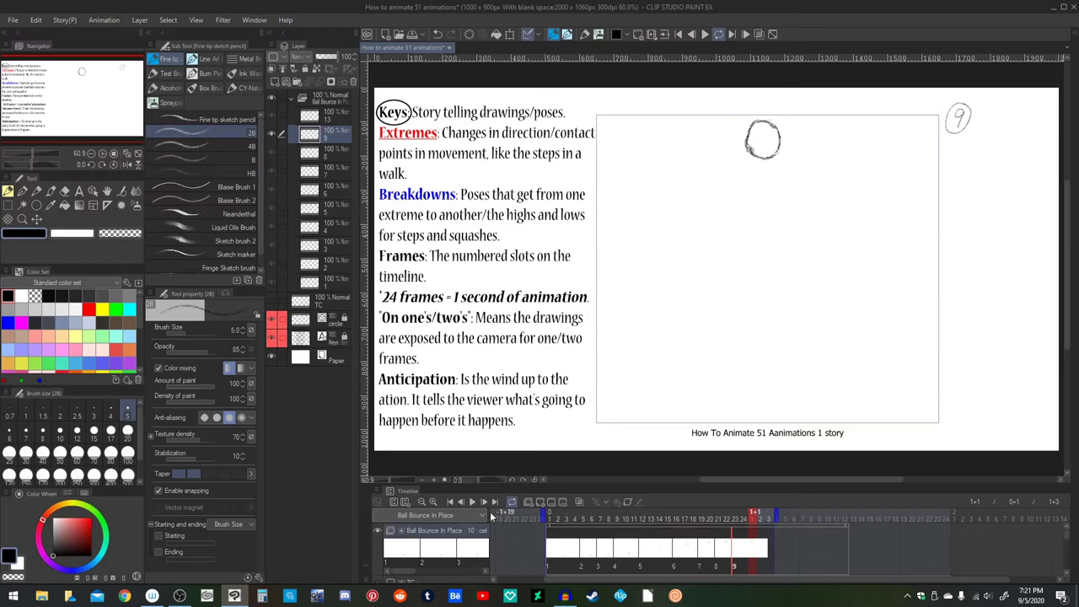
Step: Play the retimed animation, then extend the end marker to frame 1+24
click(451, 503)
click(474, 508)
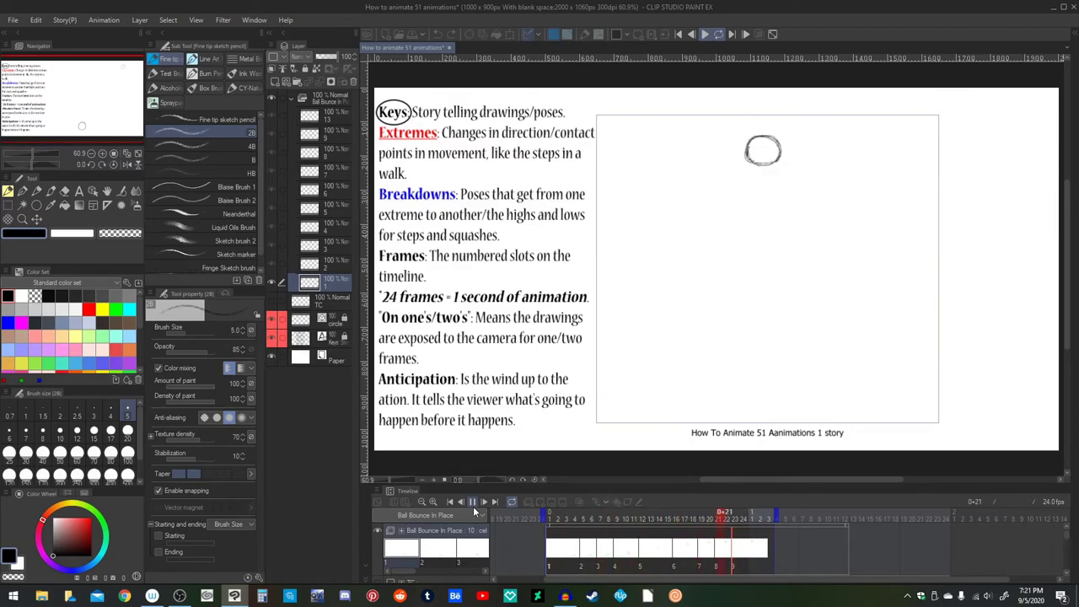
click(474, 506)
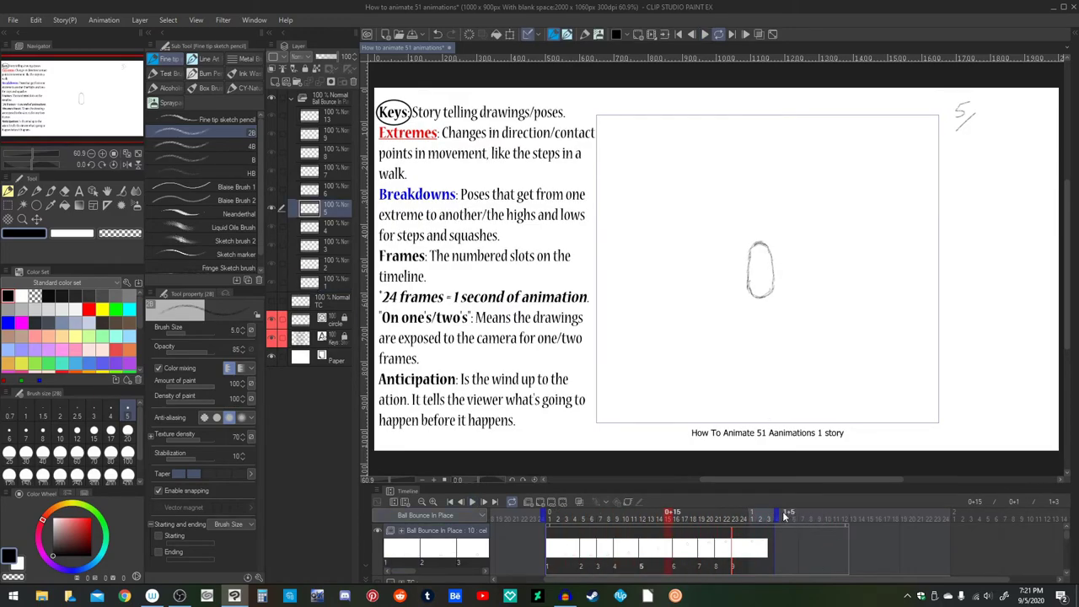
mouse_move(821, 514)
mouse_down()
mouse_move(936, 517)
mouse_move(955, 531)
mouse_up()
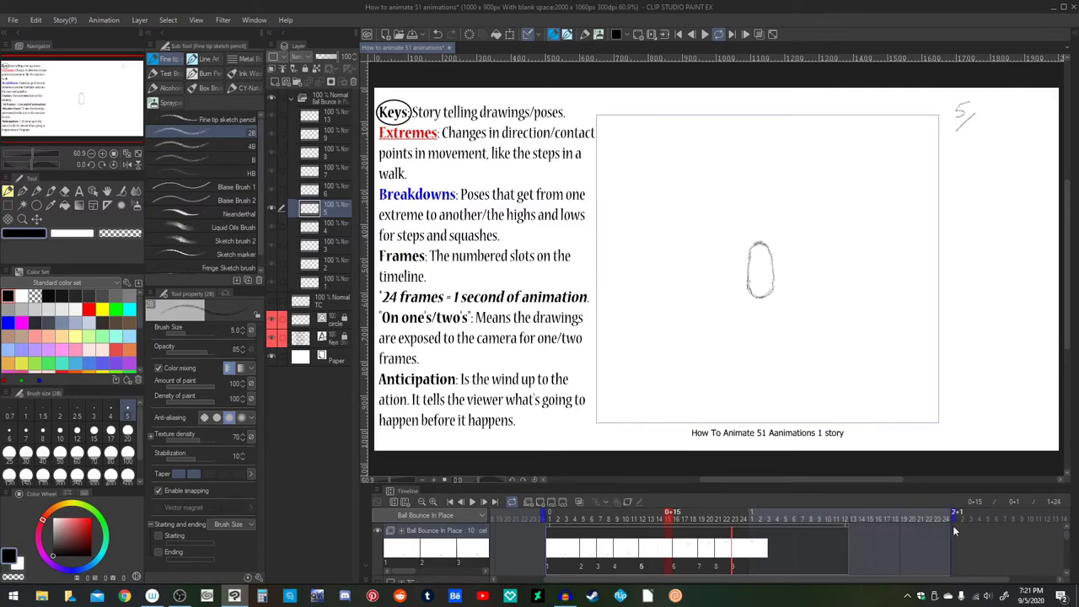
click(818, 550)
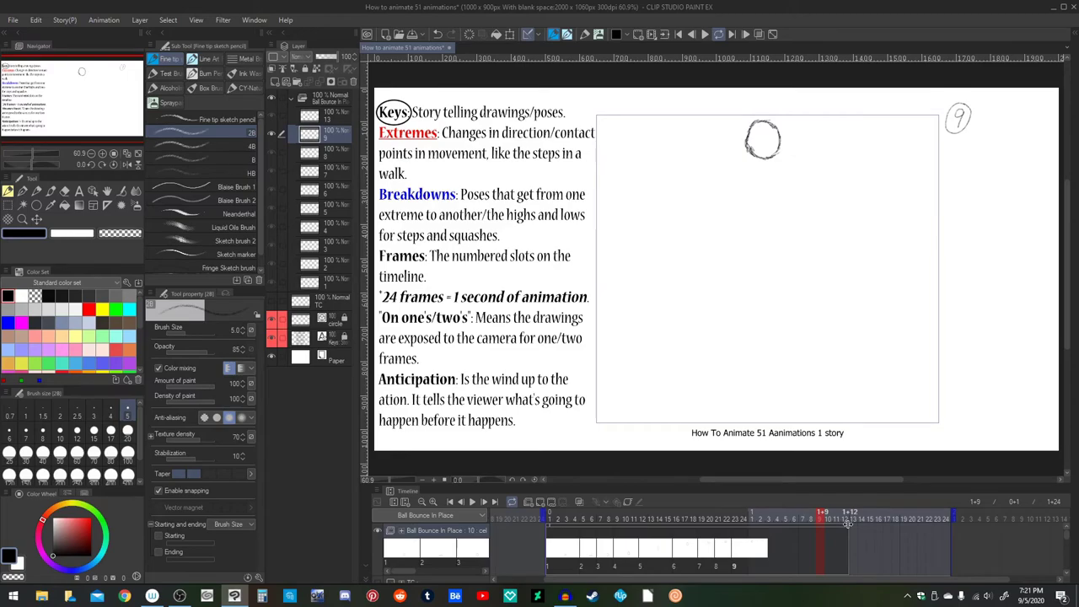
click(848, 524)
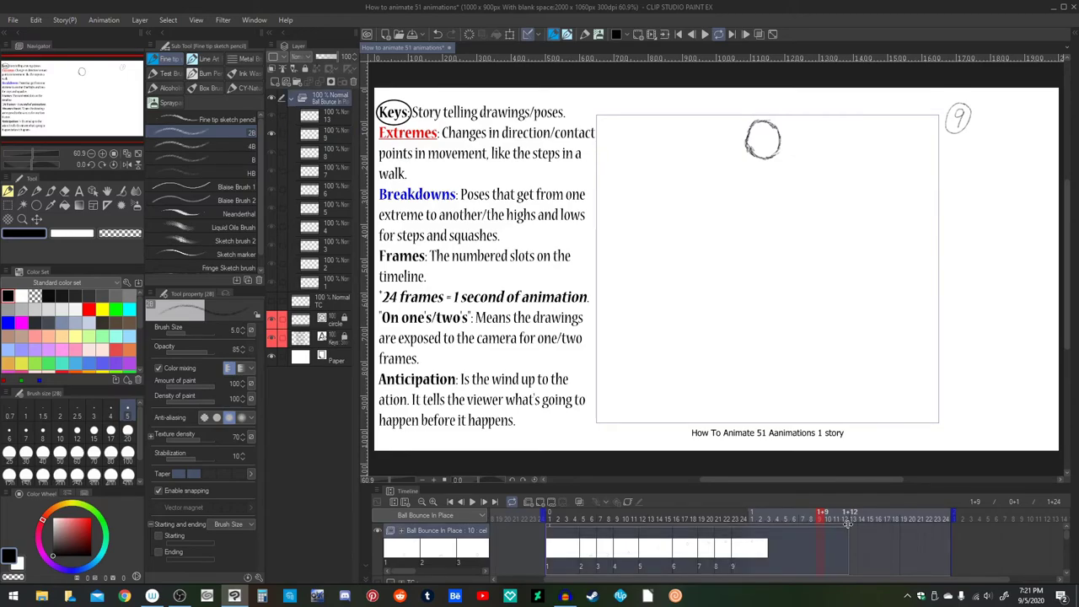
drag(848, 523, 956, 540)
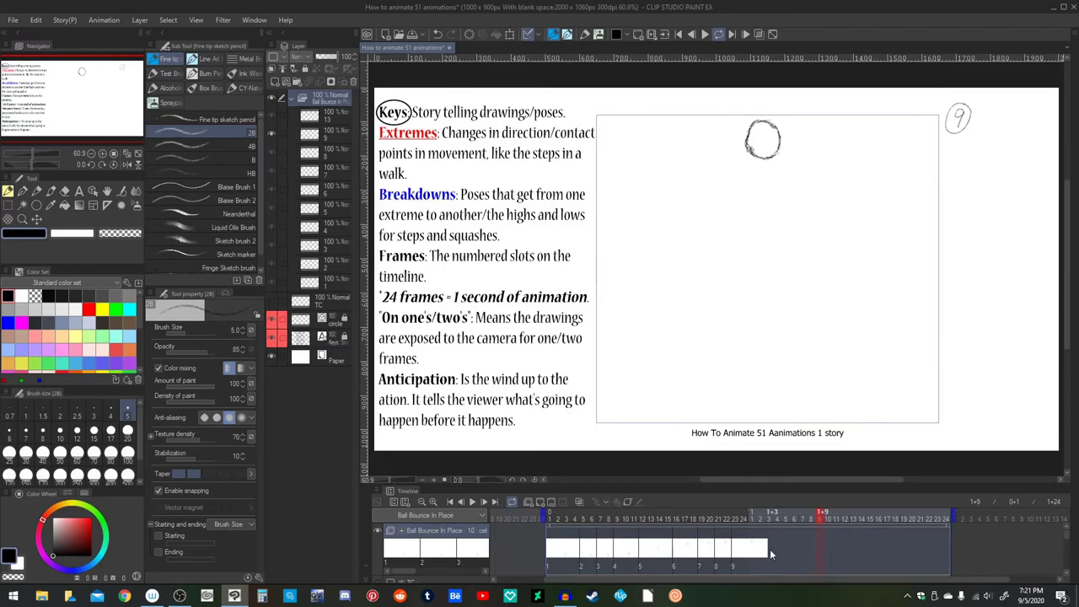
click(746, 549)
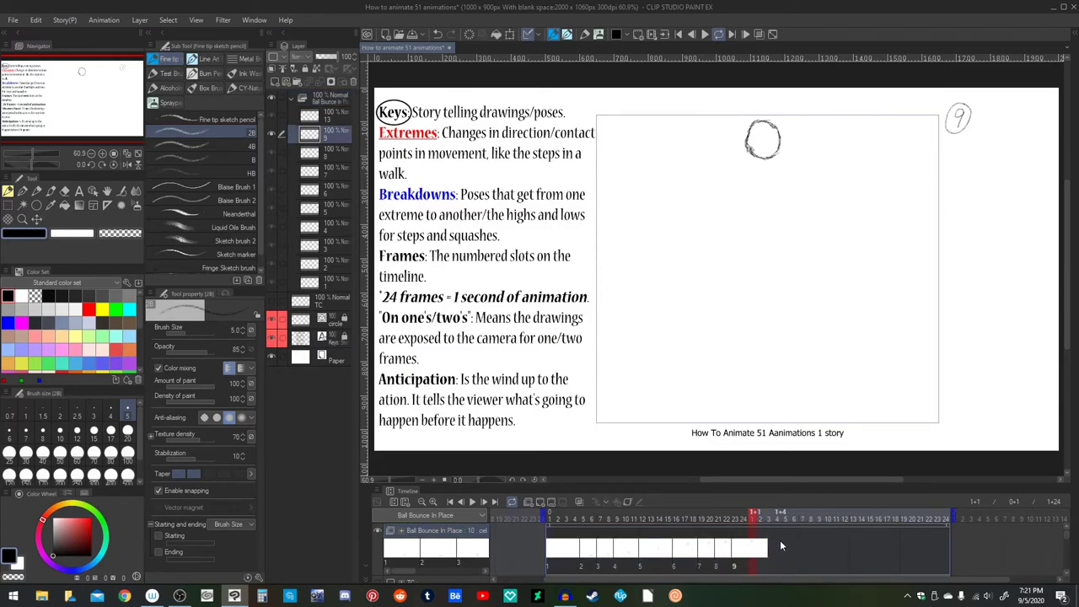
mouse_move(776, 545)
mouse_down()
mouse_move(735, 544)
mouse_move(789, 549)
mouse_up()
Step: Place cels 8, 7 and 6 at frames 1+5, 1+7 and 1+9
right_click(789, 549)
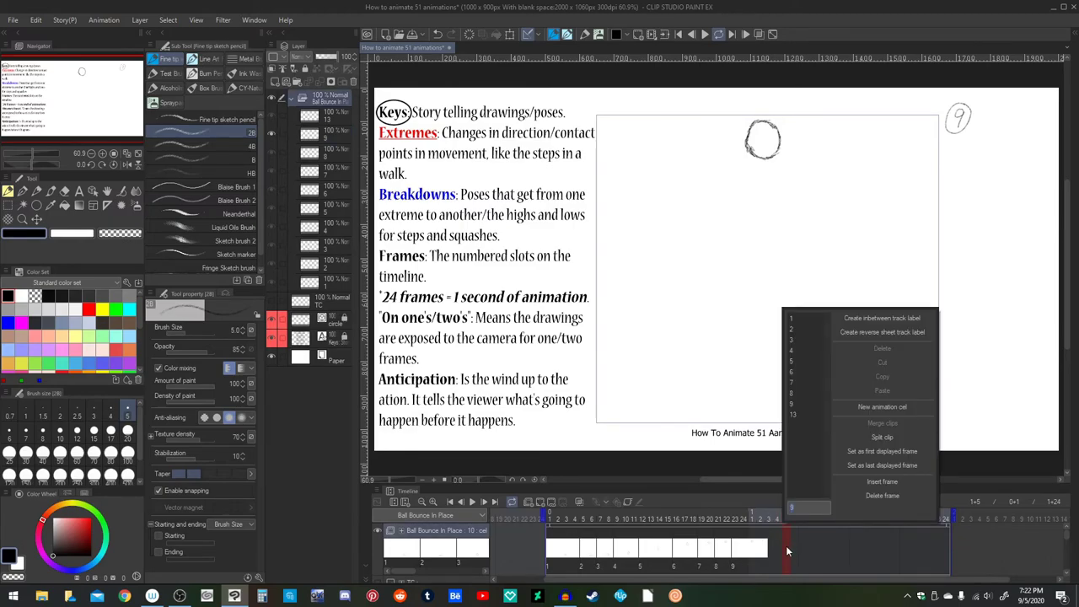
click(808, 393)
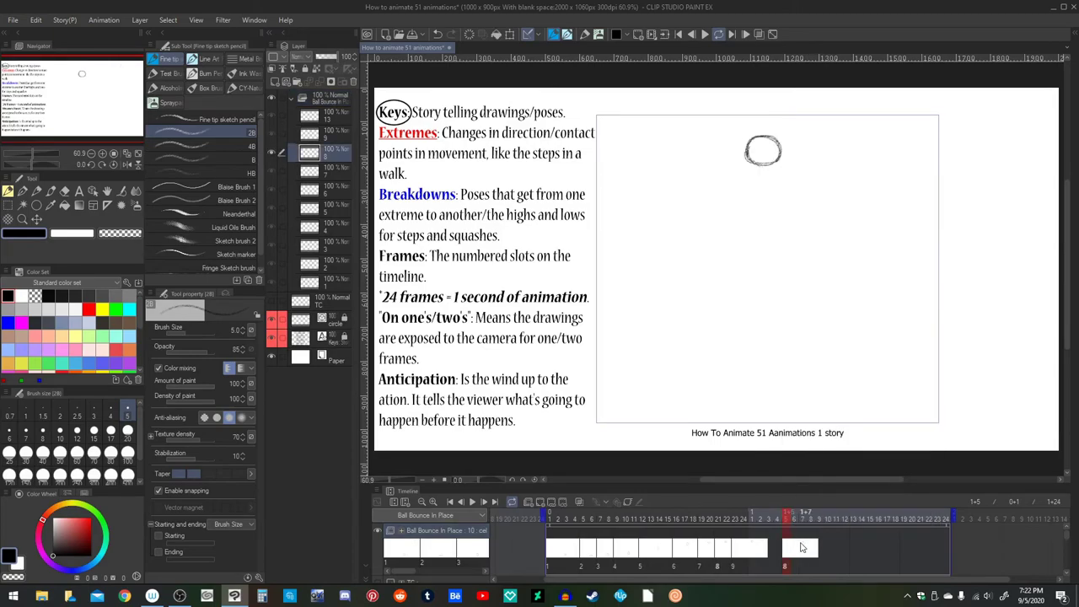
right_click(802, 548)
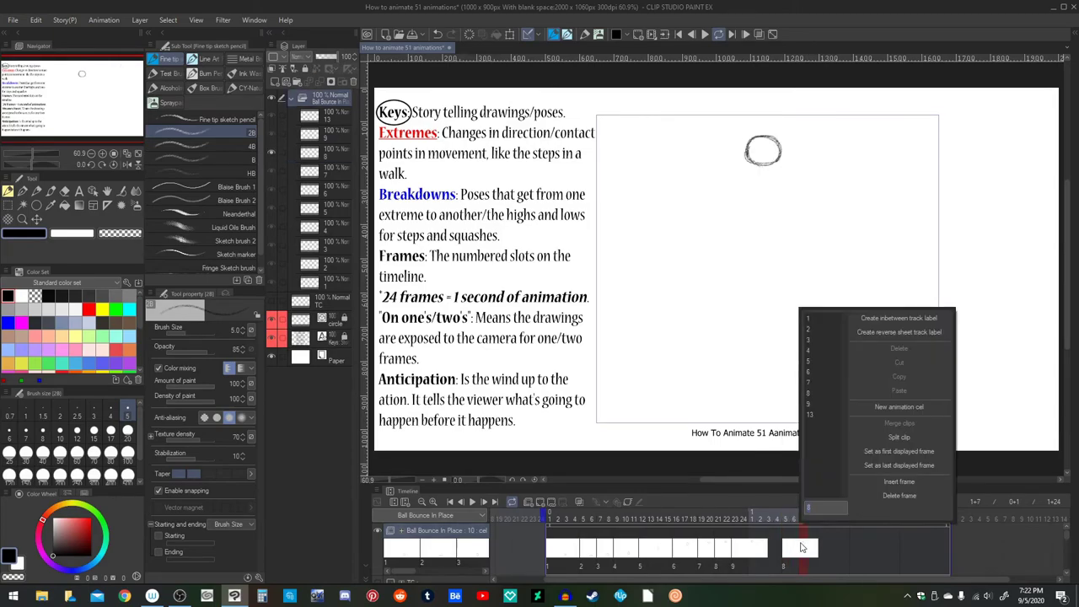
click(823, 386)
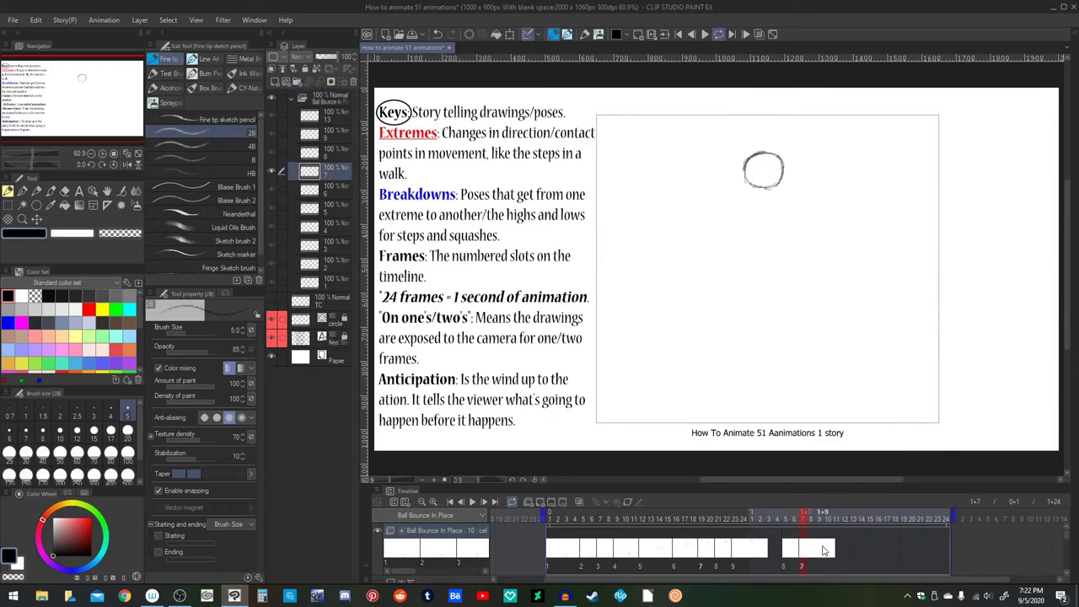
right_click(818, 549)
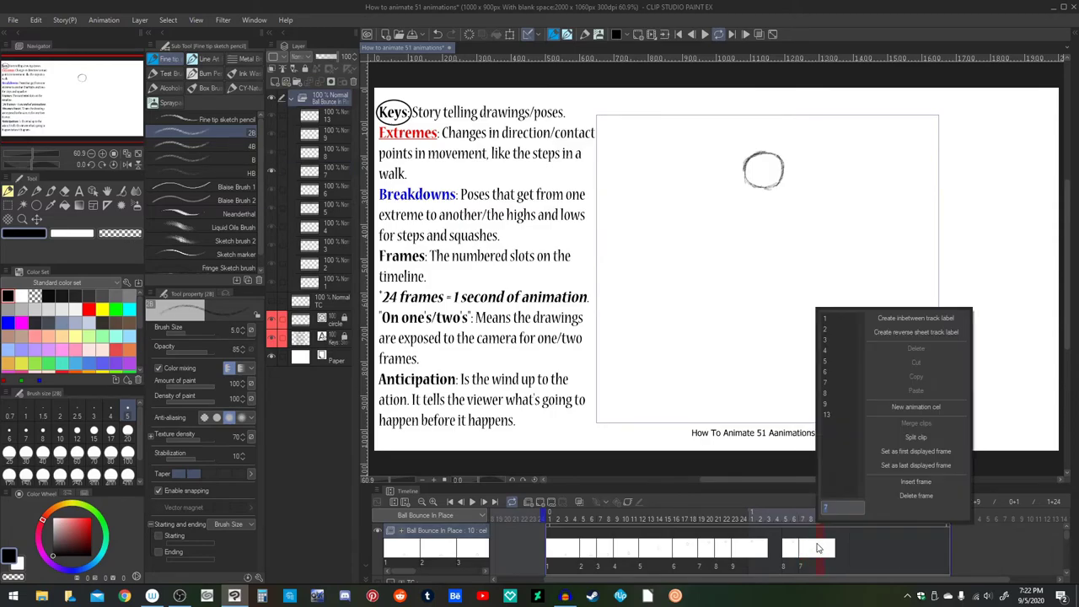
click(839, 373)
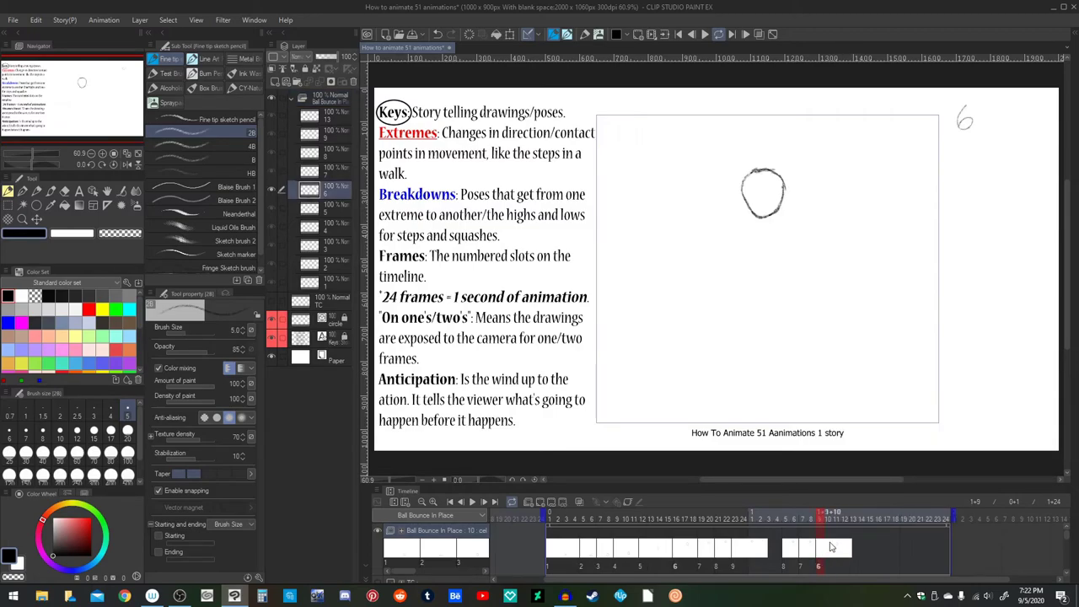
click(830, 543)
click(840, 542)
Step: Place cel 5 in the next empty frame, cel 4 at 1+16 and cel 3 at 1+19
right_click(845, 543)
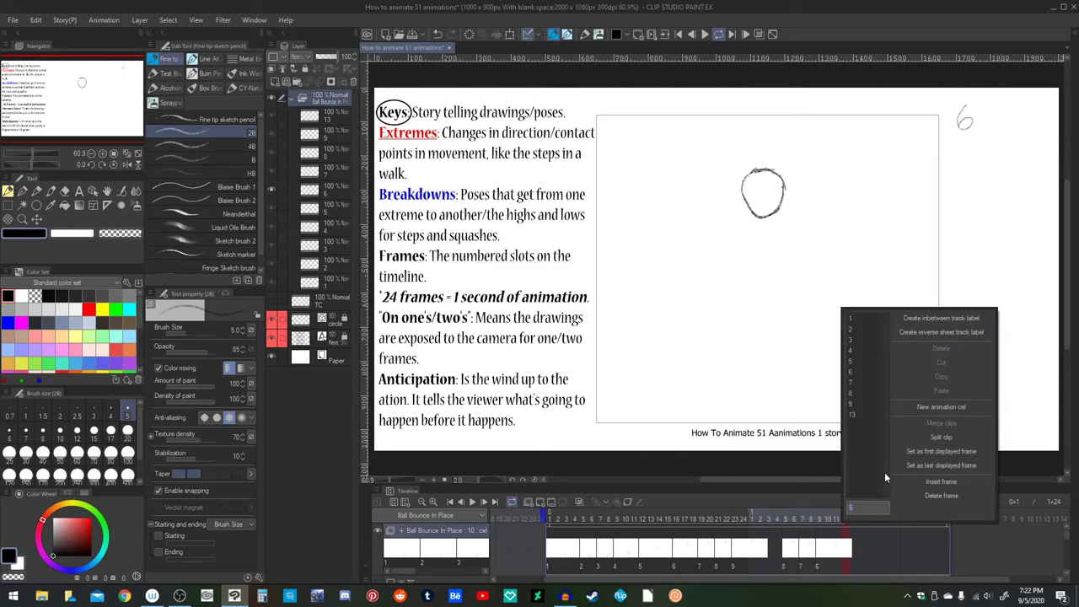
click(867, 363)
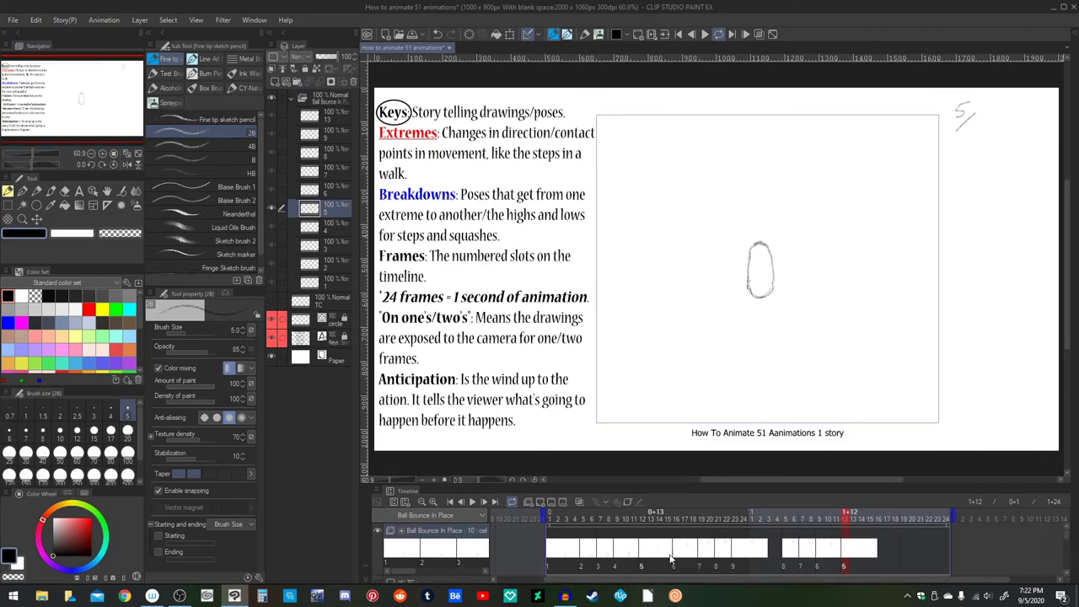
drag(850, 549, 871, 545)
right_click(883, 543)
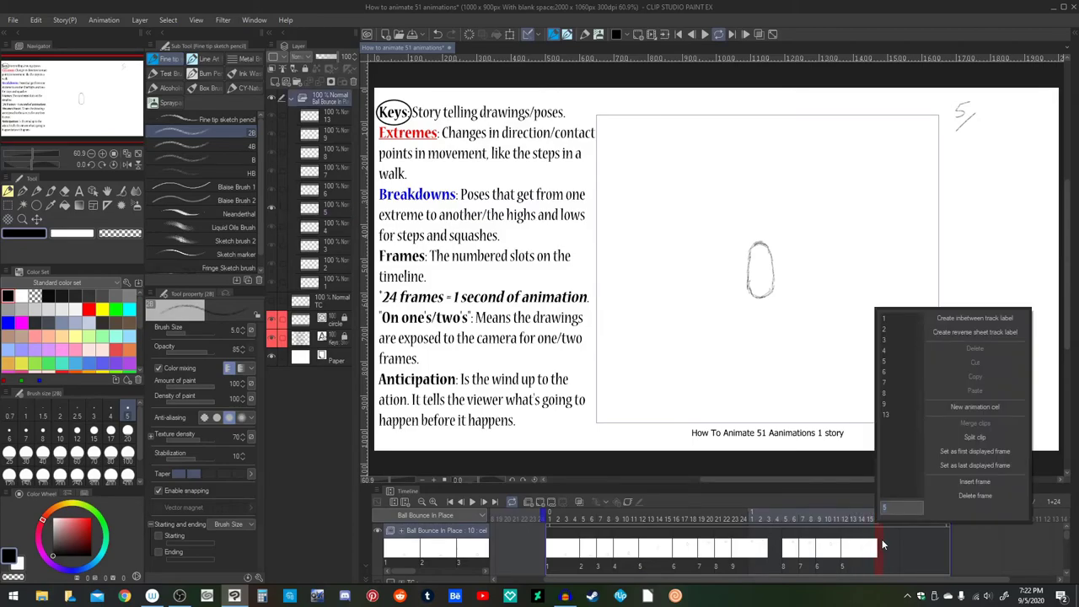
click(895, 350)
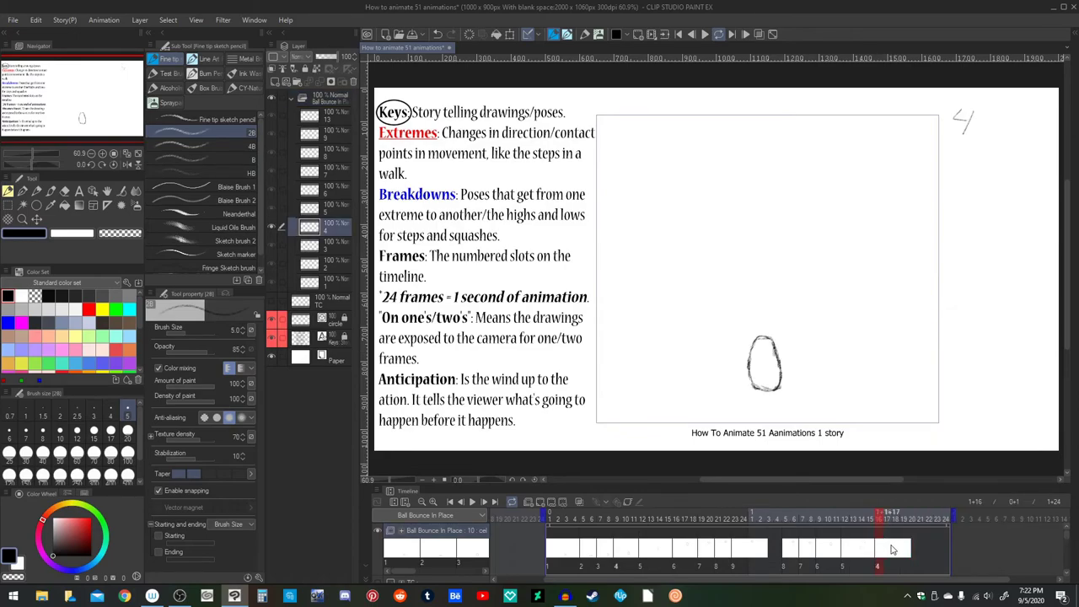
click(901, 549)
right_click(904, 548)
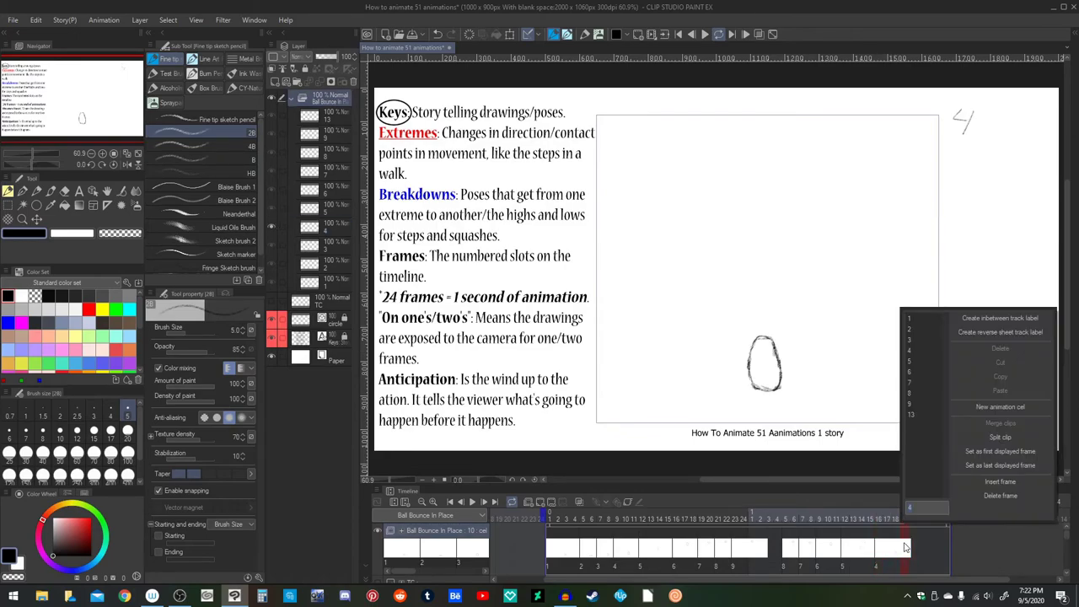
click(924, 341)
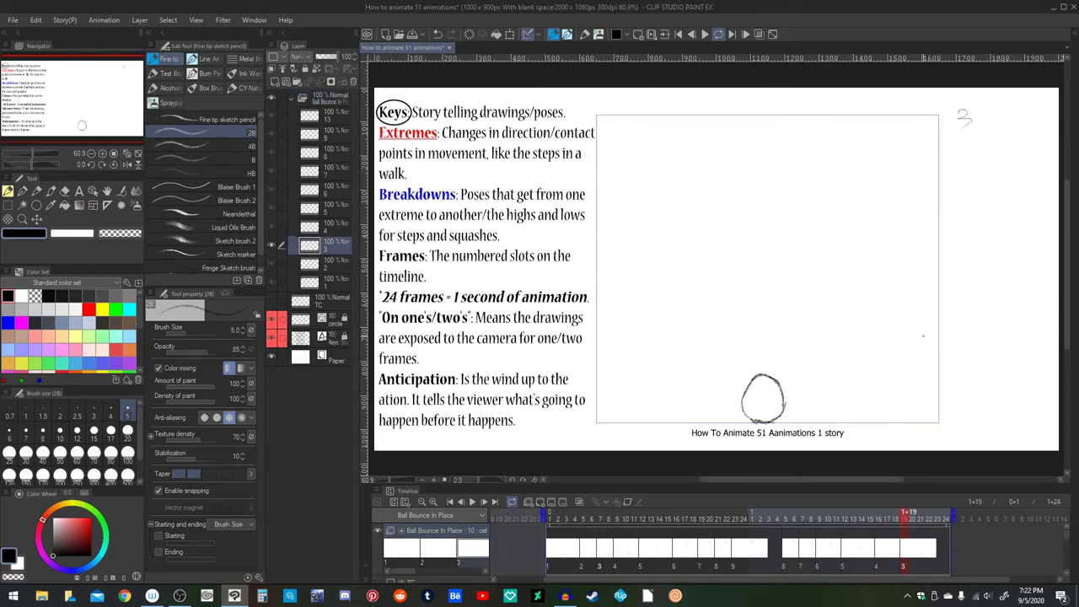
Step: Place cel 2 at 1+21 and cel 1 at 1+23, then play from the first frame
click(921, 544)
right_click(921, 544)
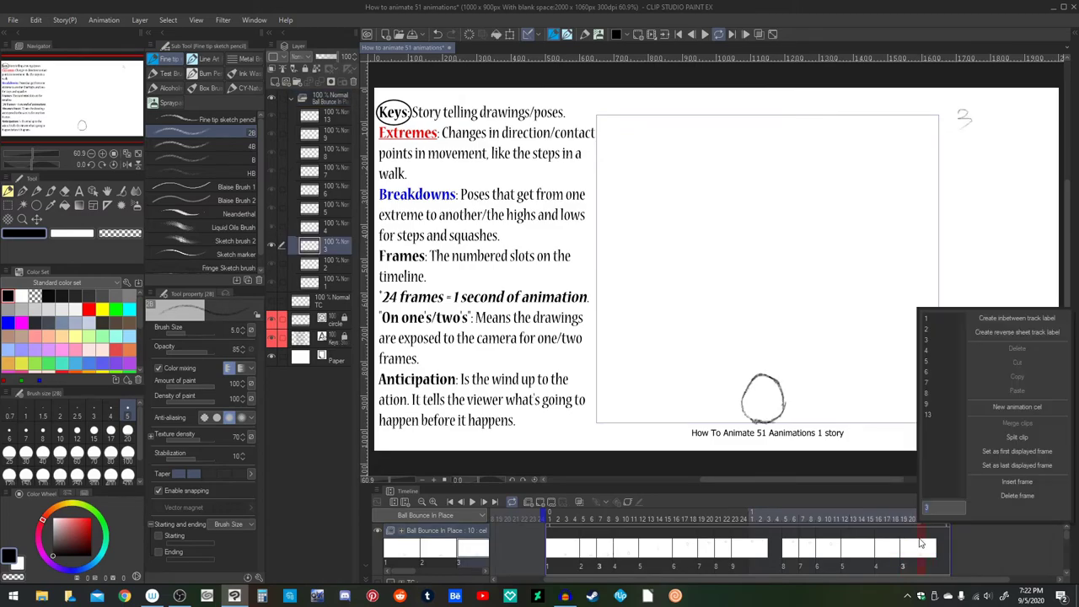
click(931, 329)
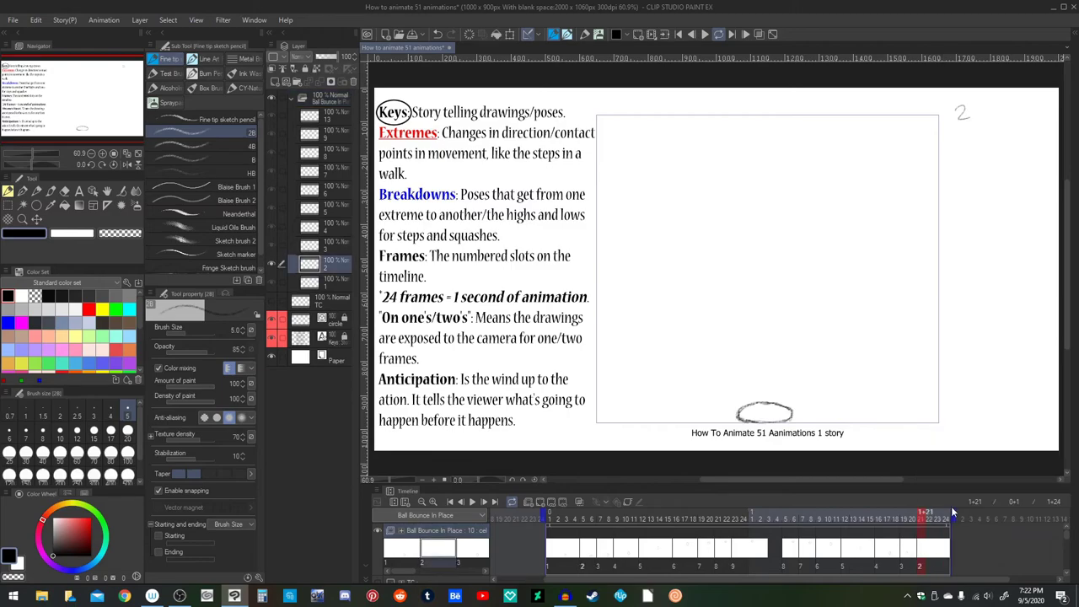
click(937, 547)
right_click(937, 549)
click(932, 321)
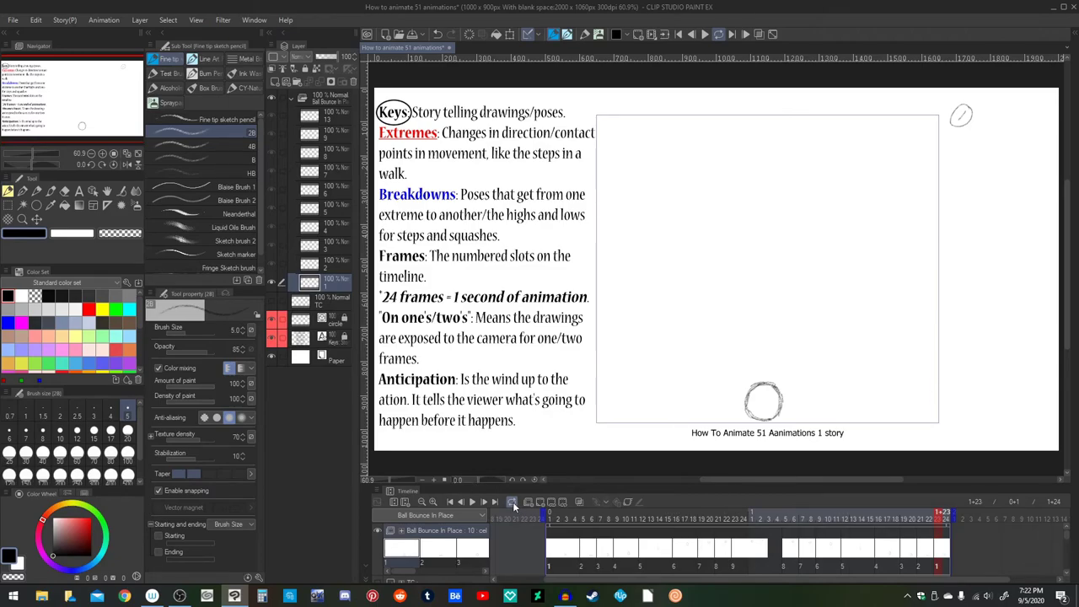
click(462, 505)
click(472, 502)
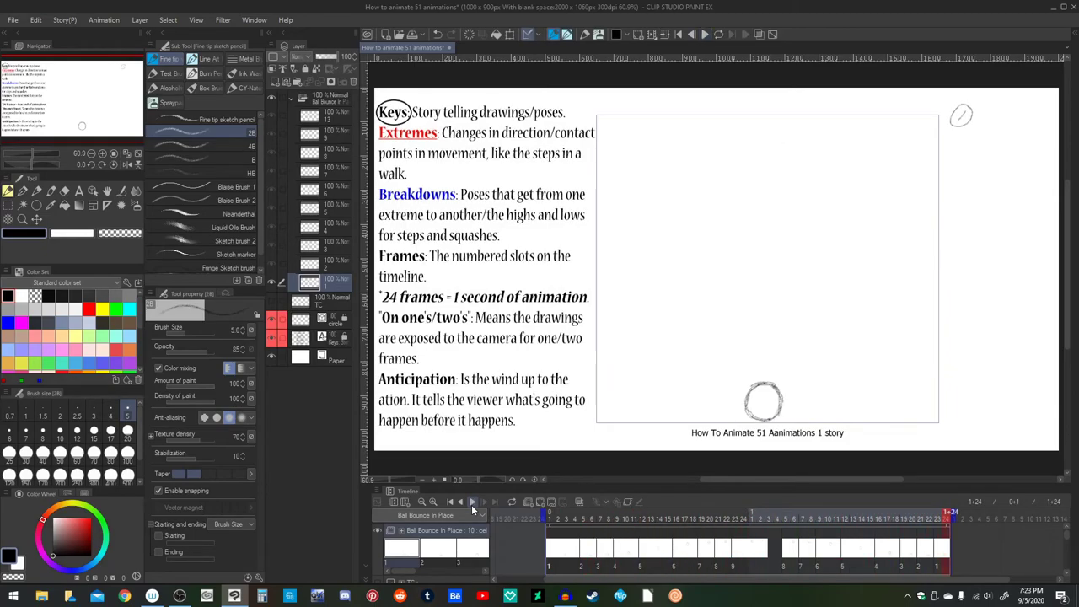
click(472, 503)
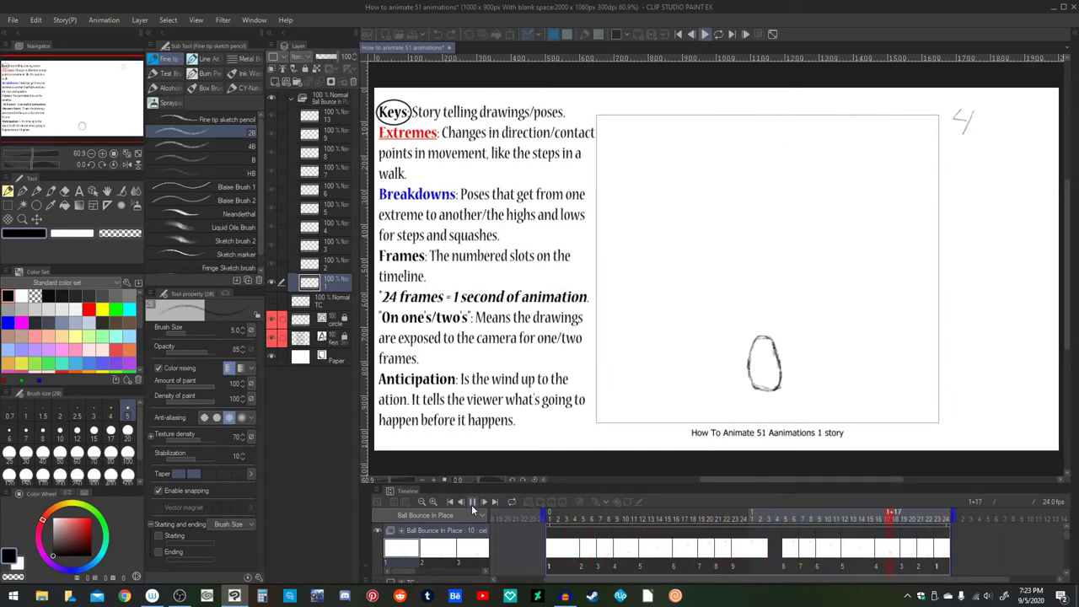
click(472, 504)
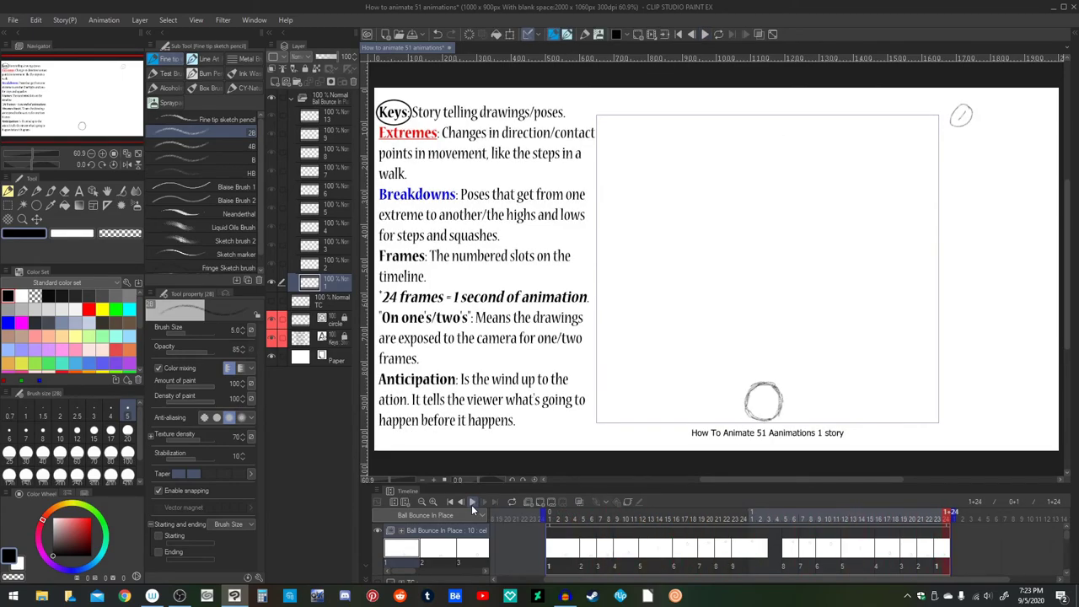
click(857, 552)
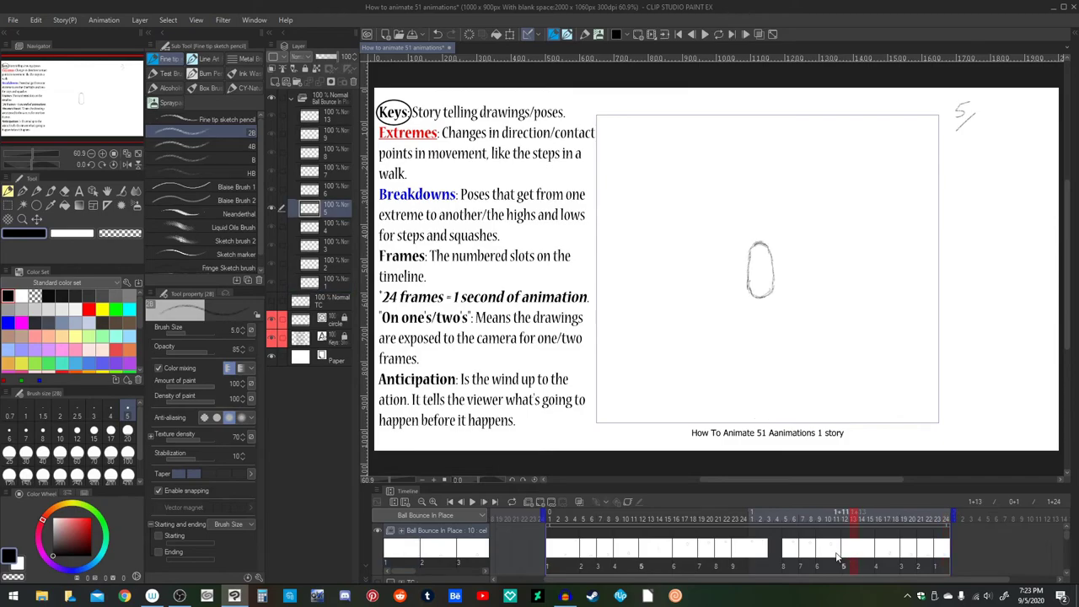
click(845, 555)
Step: Compare drawings 5 and 6, then assign drawing 13 to frame 1+12 and return to the start
key(Left)
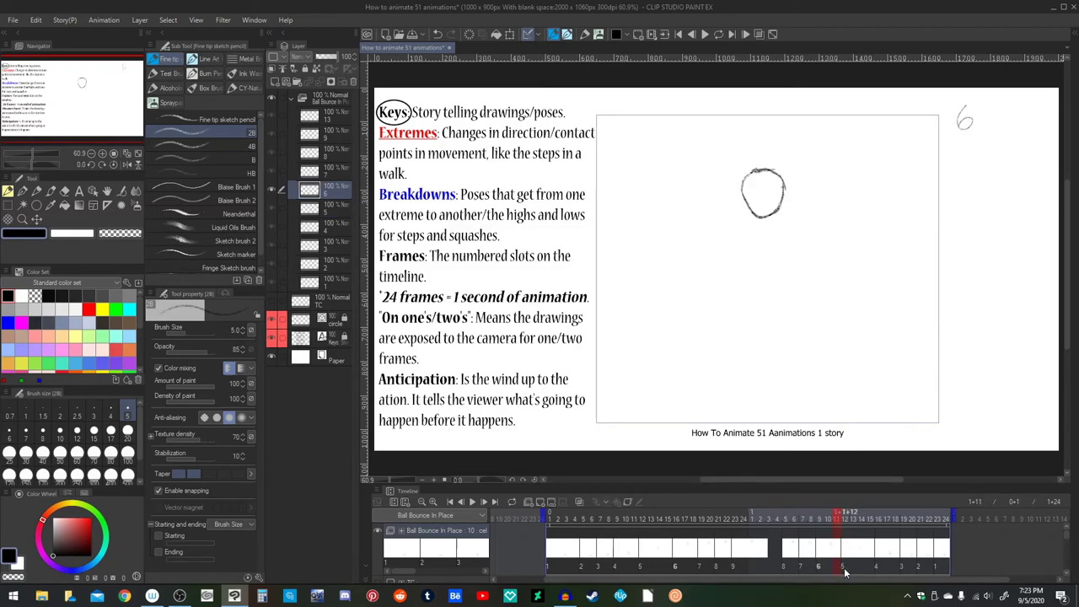
key(Right)
right_click(846, 572)
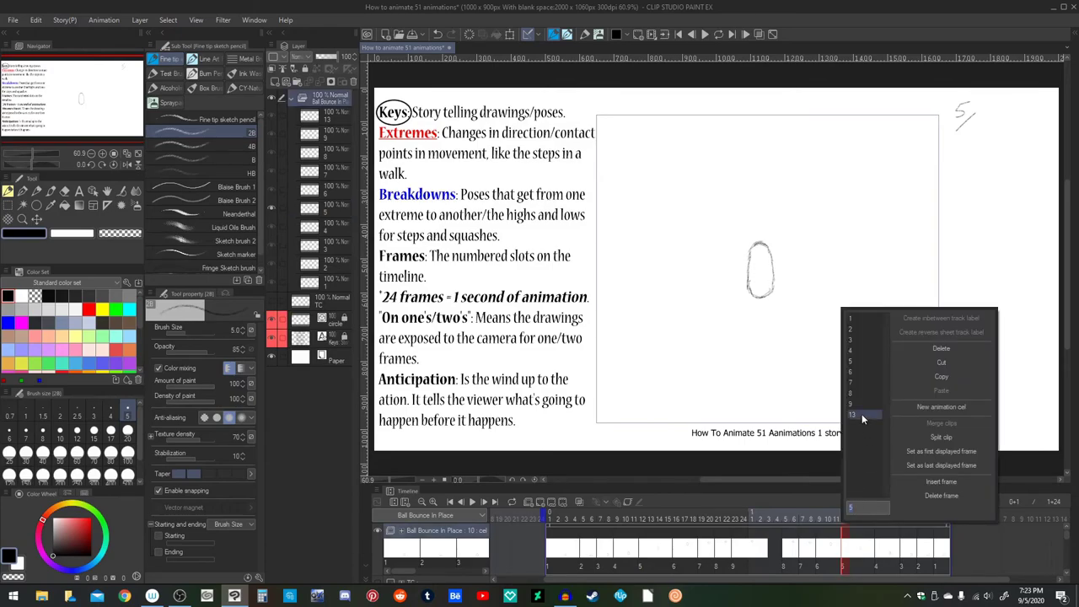
click(847, 560)
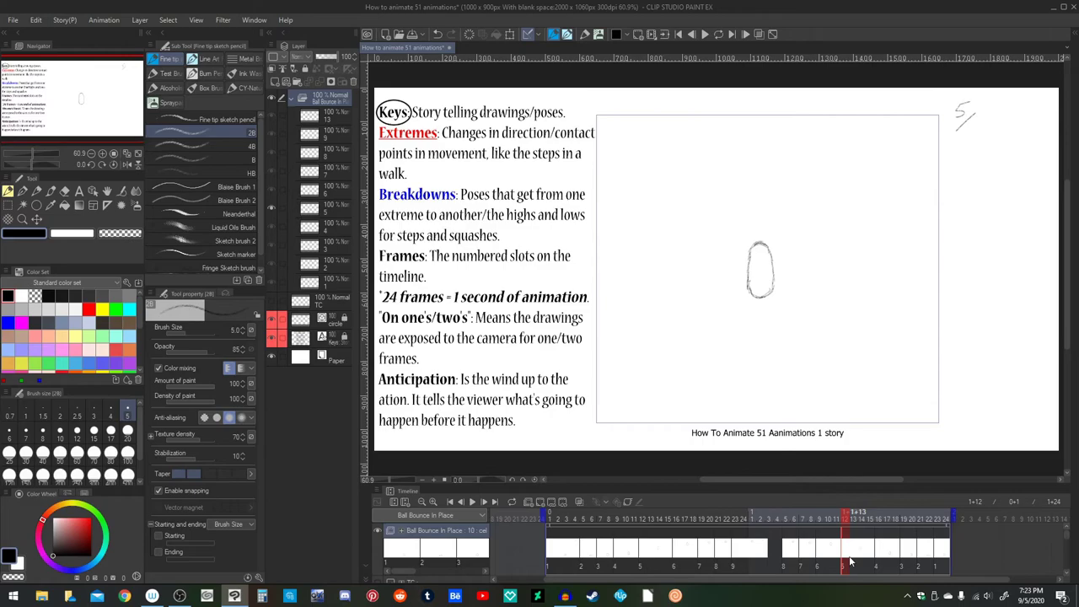
click(848, 560)
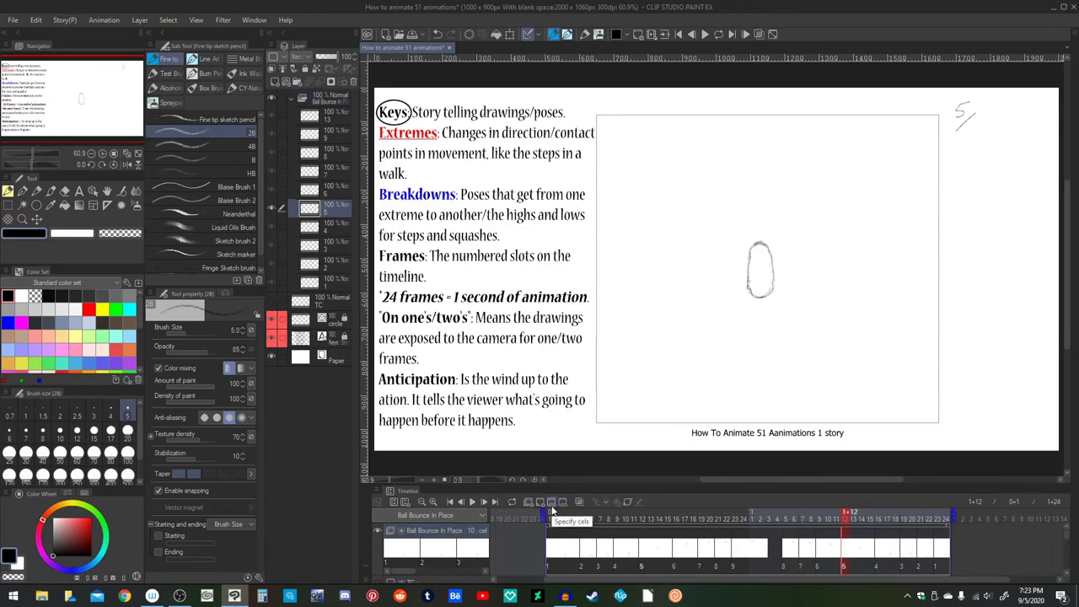
click(552, 509)
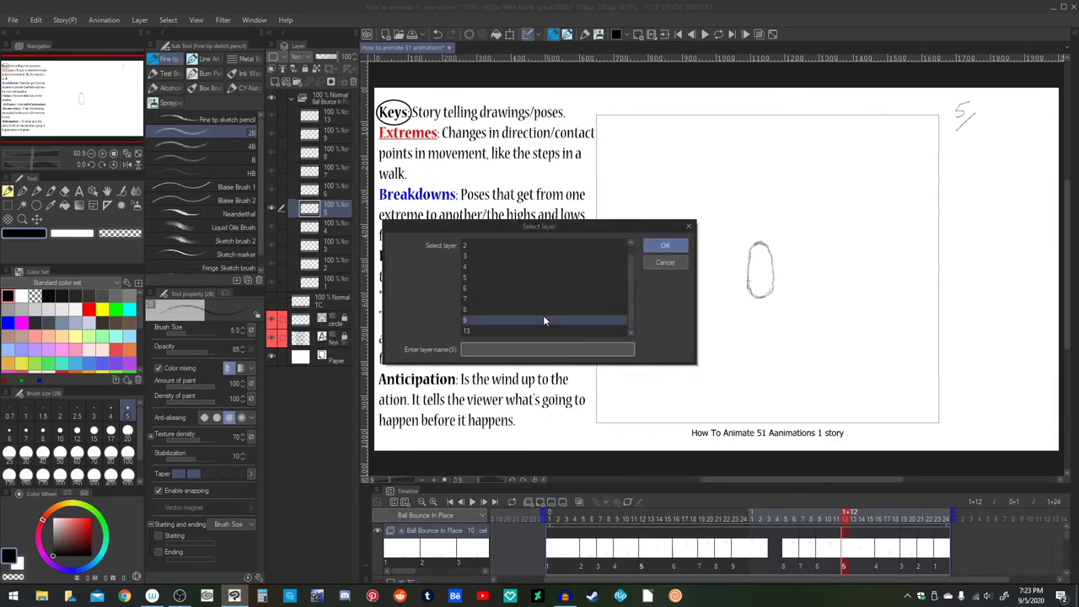
click(517, 330)
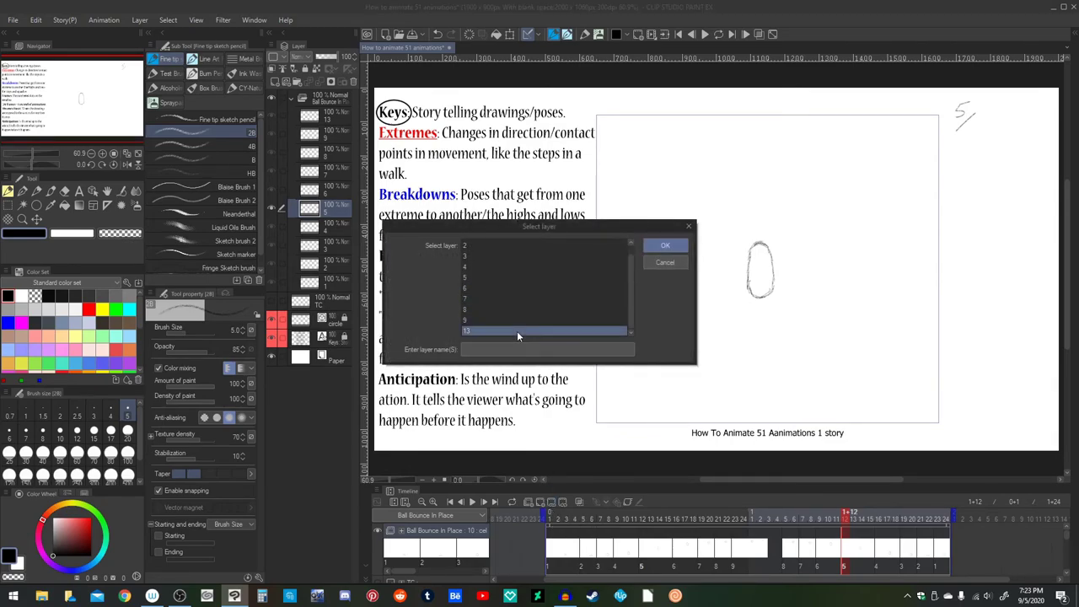
click(664, 246)
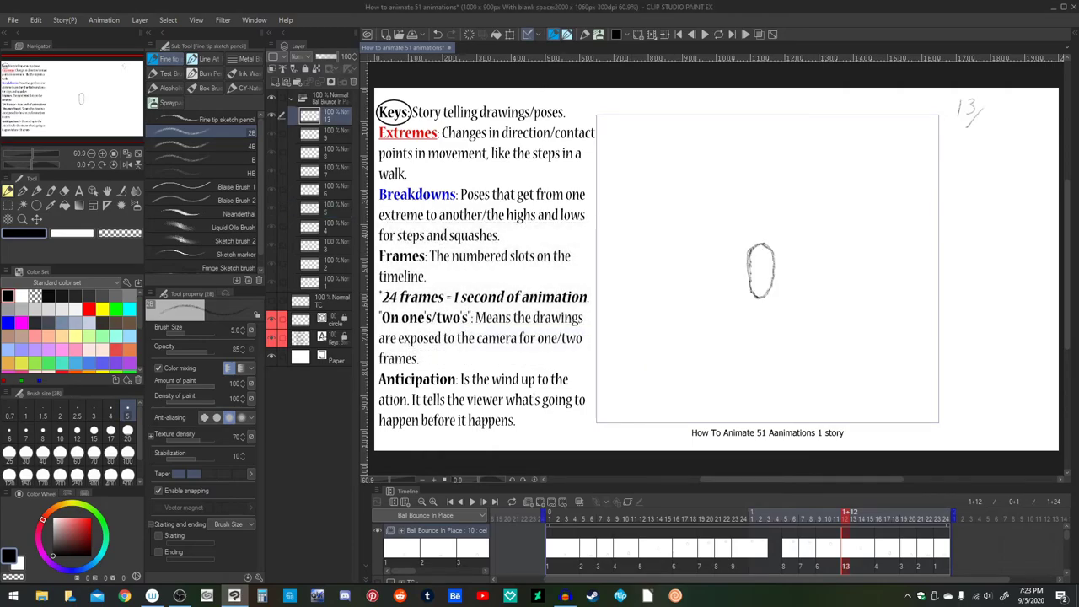
click(451, 503)
Step: Play the bounce on loop, then view frame 24 with the ball at its peak
click(472, 503)
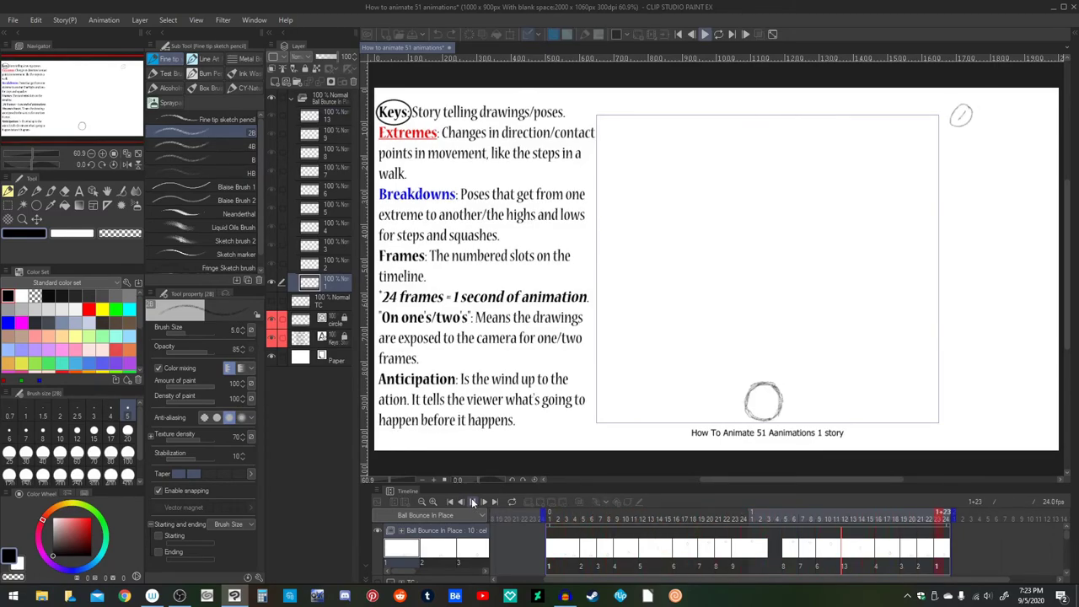
click(471, 499)
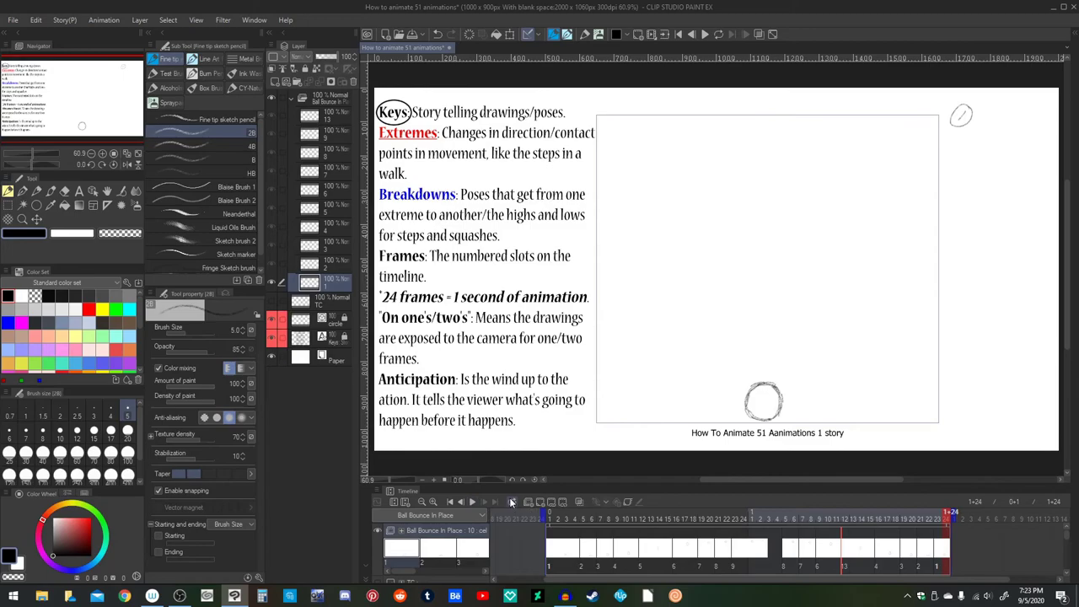
click(471, 503)
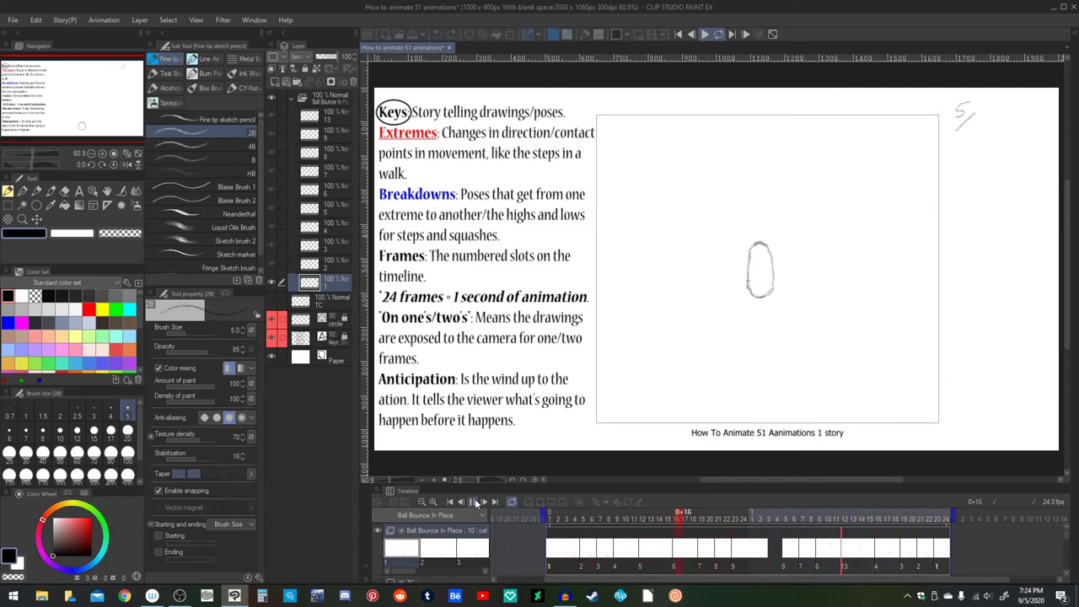
click(473, 503)
click(450, 501)
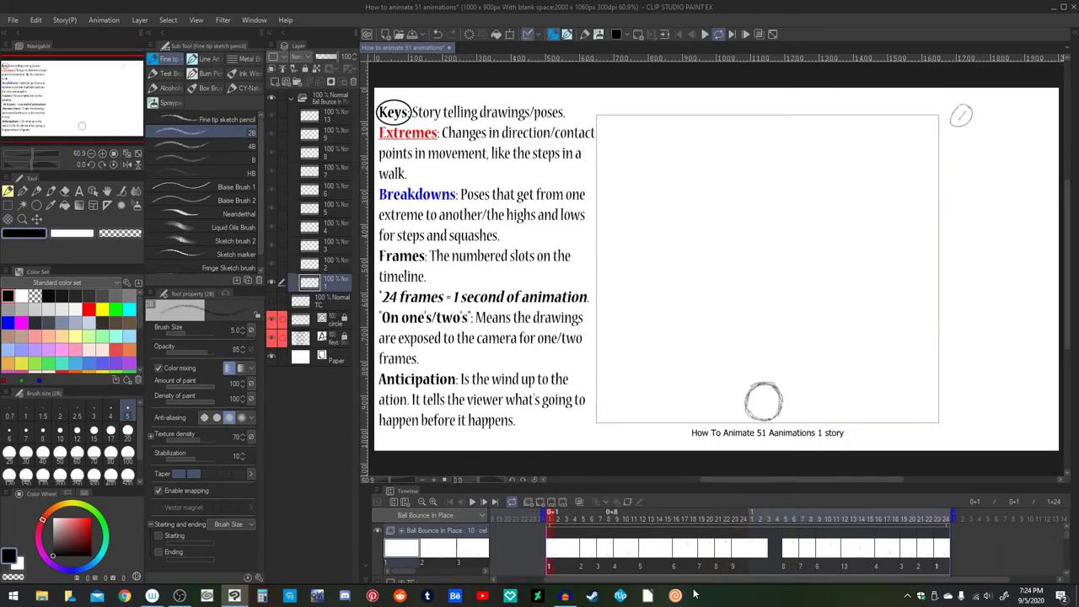
click(748, 560)
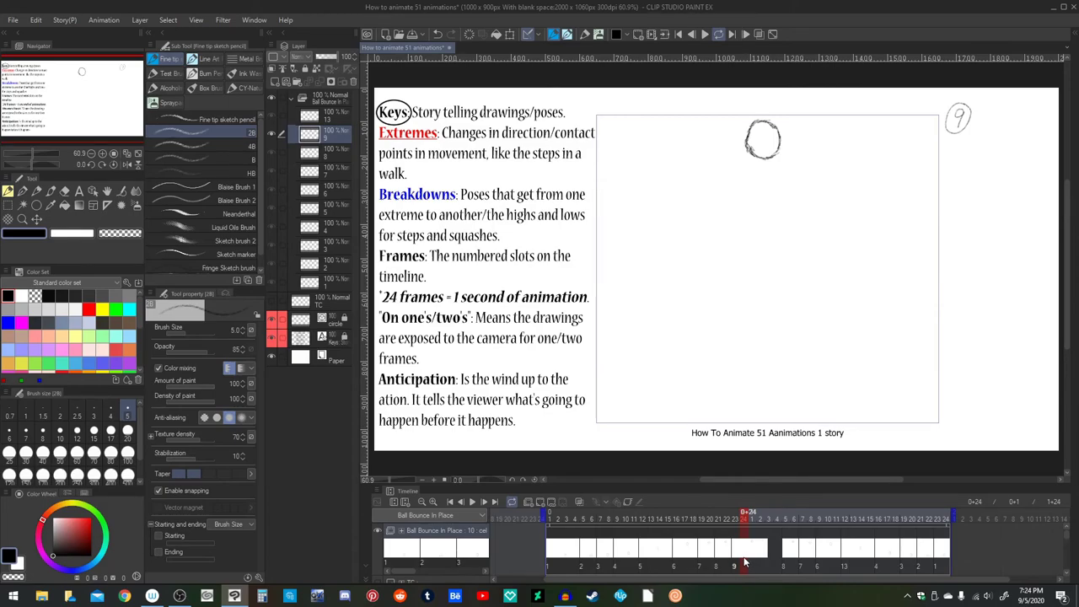
Step: Compare drawing 5 at frame 15 with drawing 13 in the second half
click(669, 551)
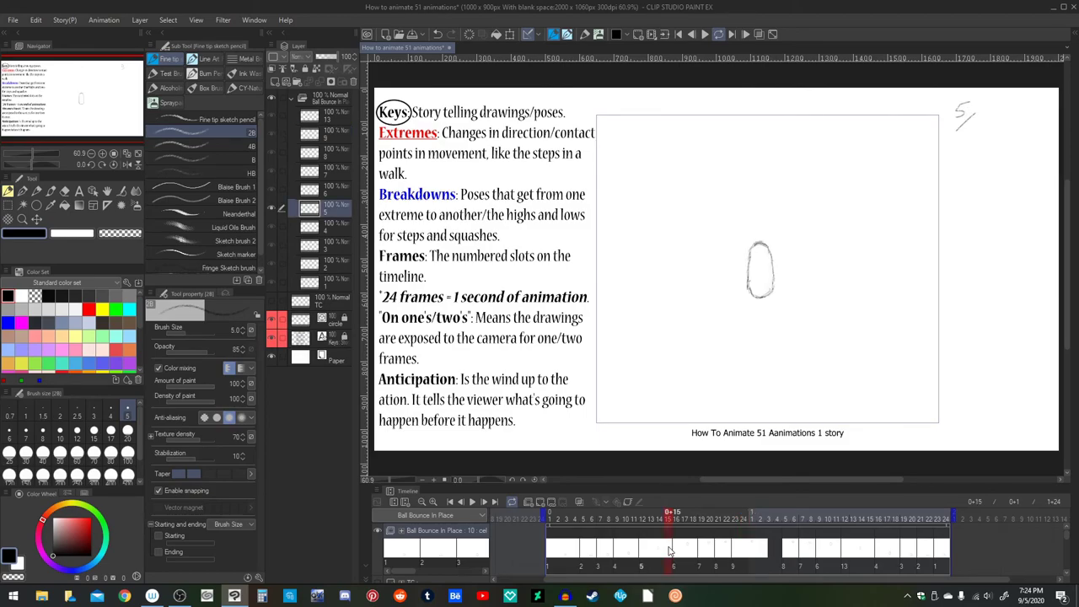
click(864, 567)
click(670, 560)
click(869, 558)
click(643, 556)
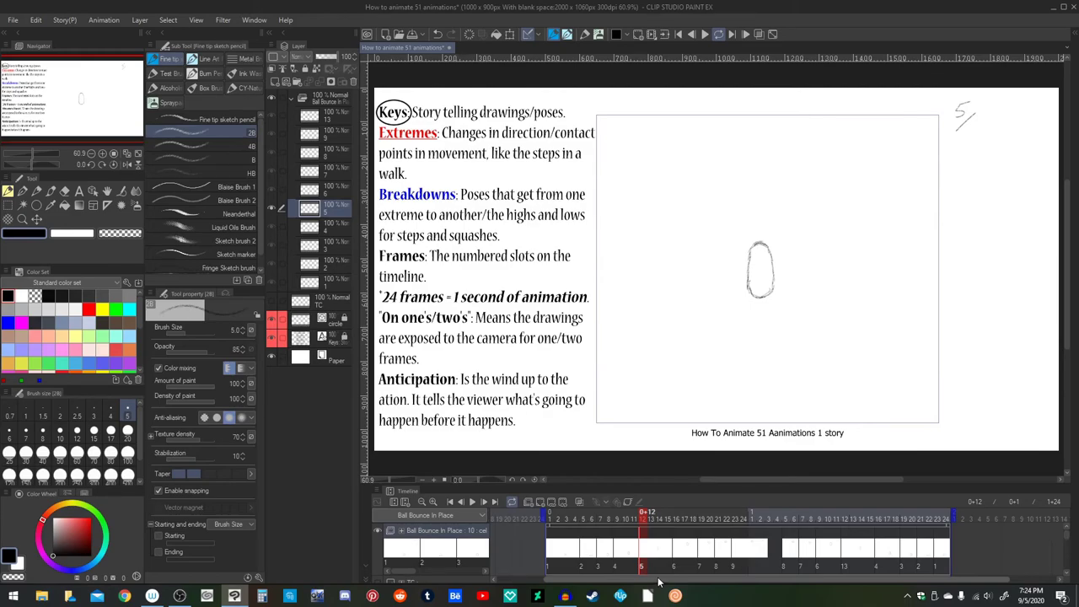
Step: Flip back and forth through the squashed drawing 2 and drawings 3 and 4
click(594, 563)
click(600, 563)
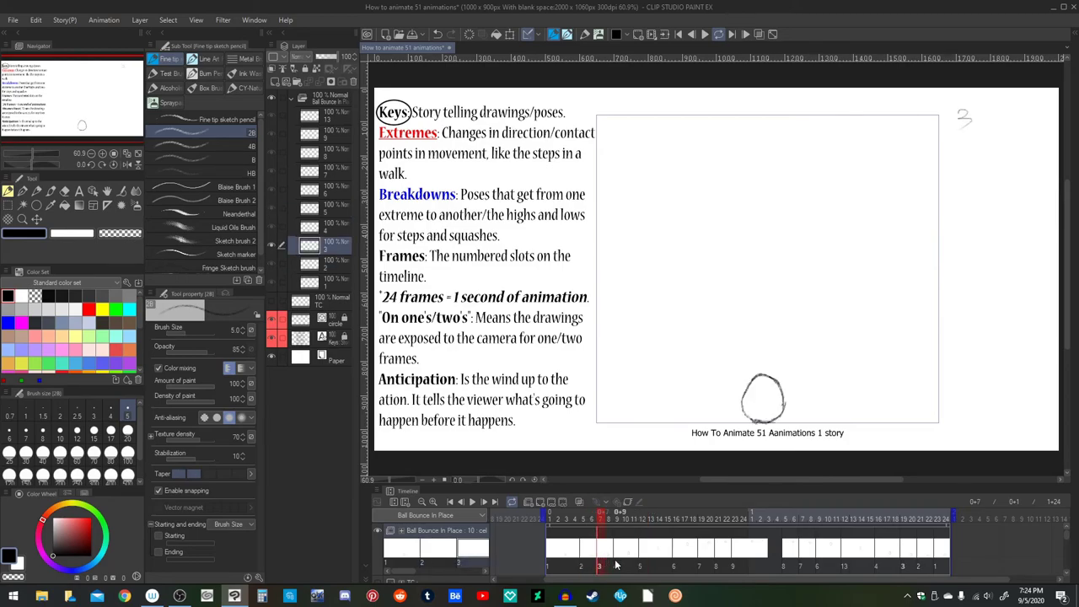
click(618, 563)
click(592, 563)
click(600, 564)
click(609, 563)
click(591, 557)
click(610, 561)
click(618, 563)
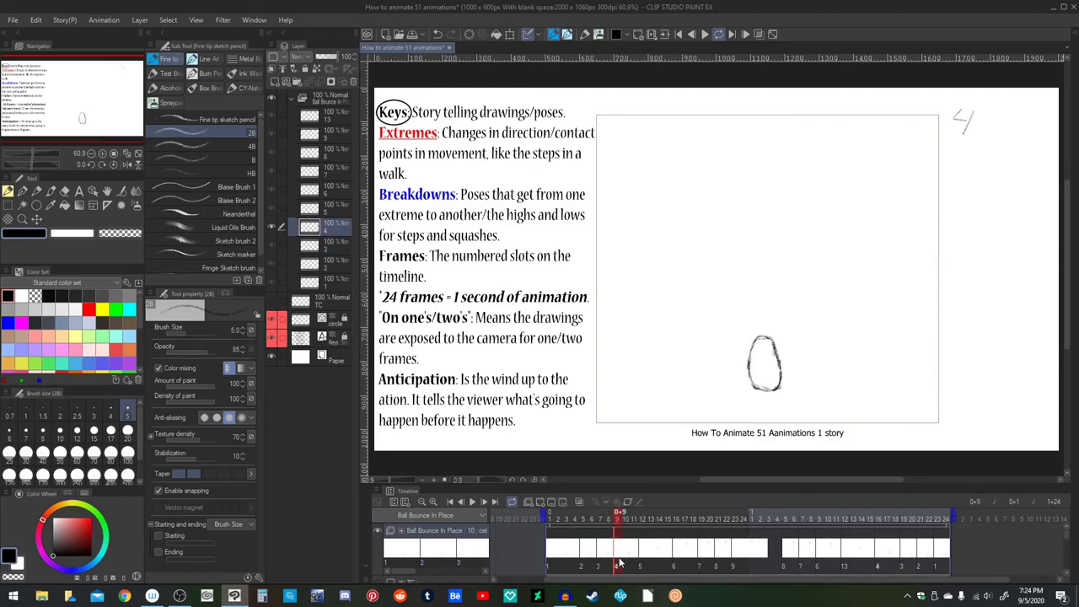
Step: View drawings 6, 7 and 8 near the top, then jump back to drawing 2
click(697, 556)
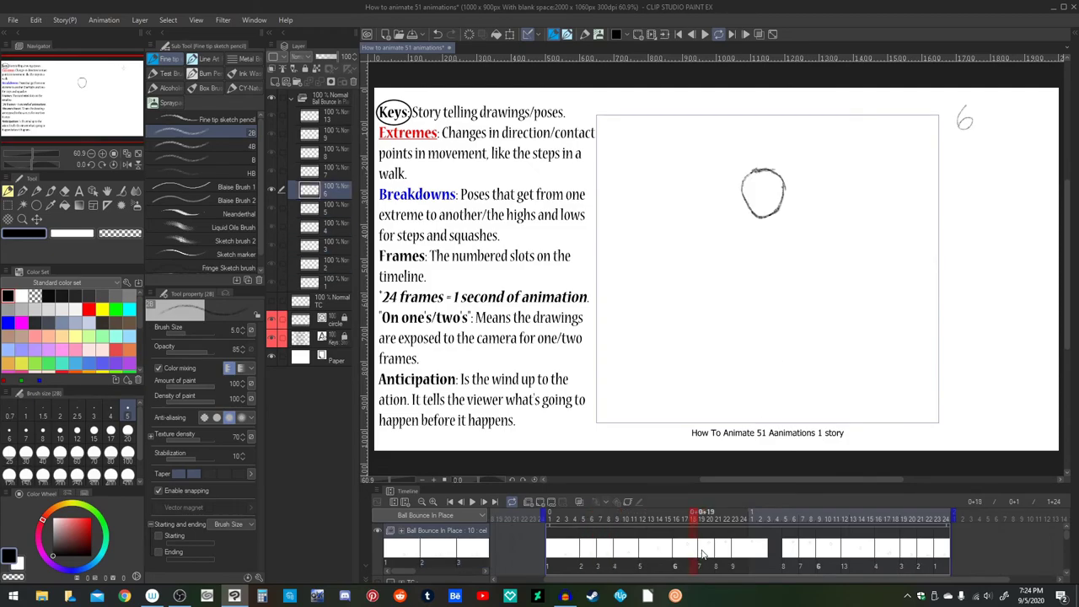
click(707, 553)
click(717, 560)
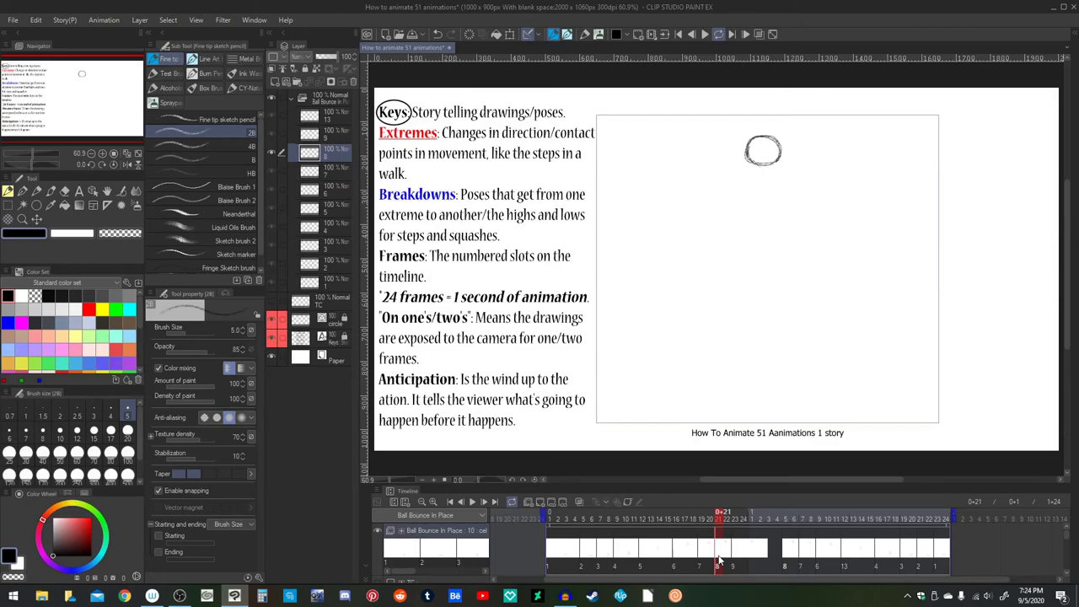
click(588, 560)
click(593, 557)
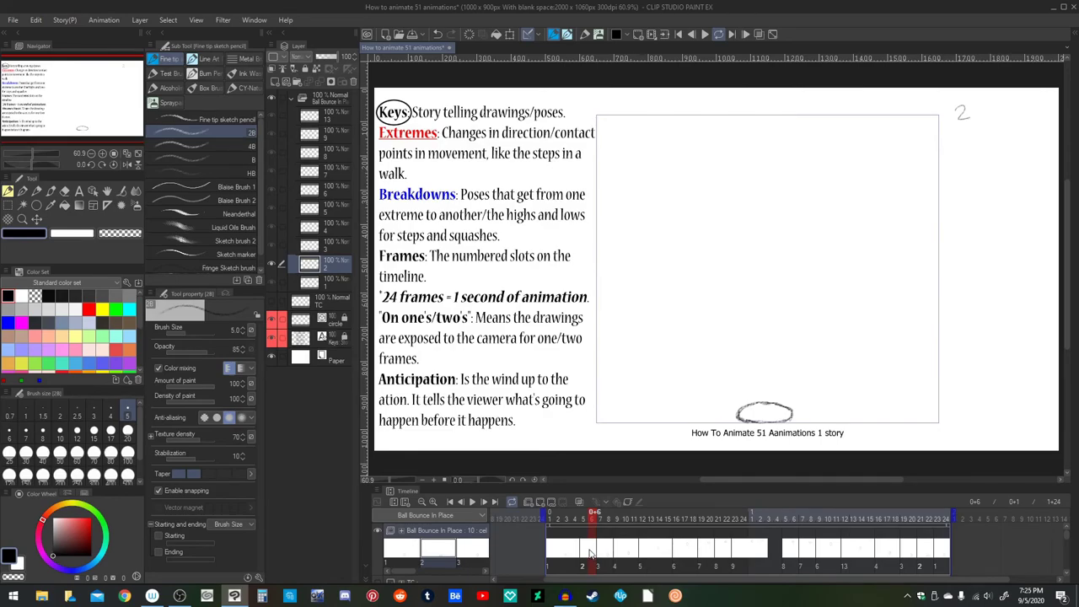
drag(590, 554, 622, 554)
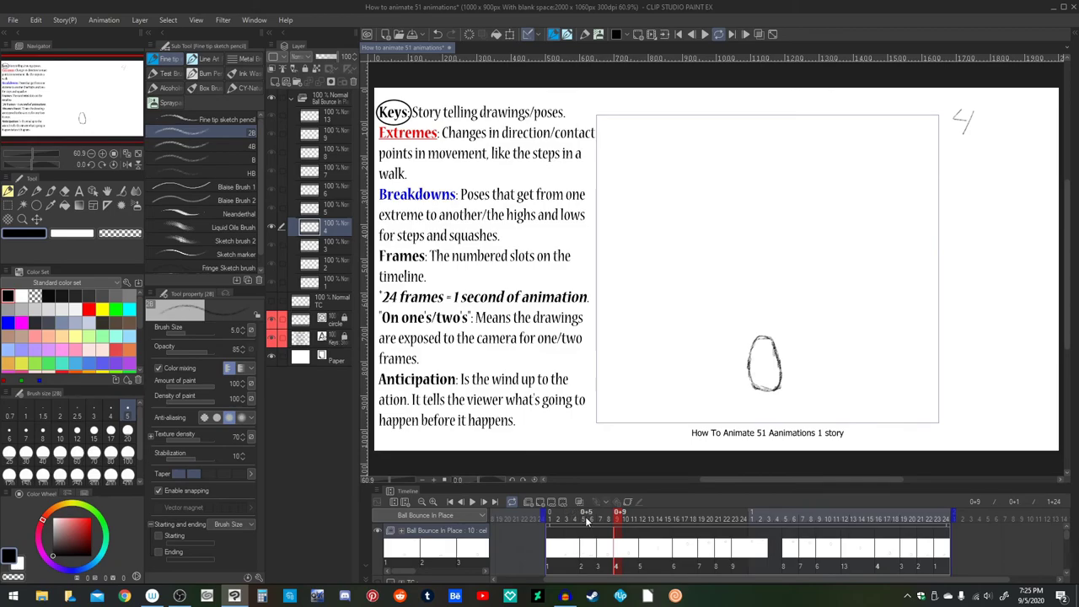
click(652, 520)
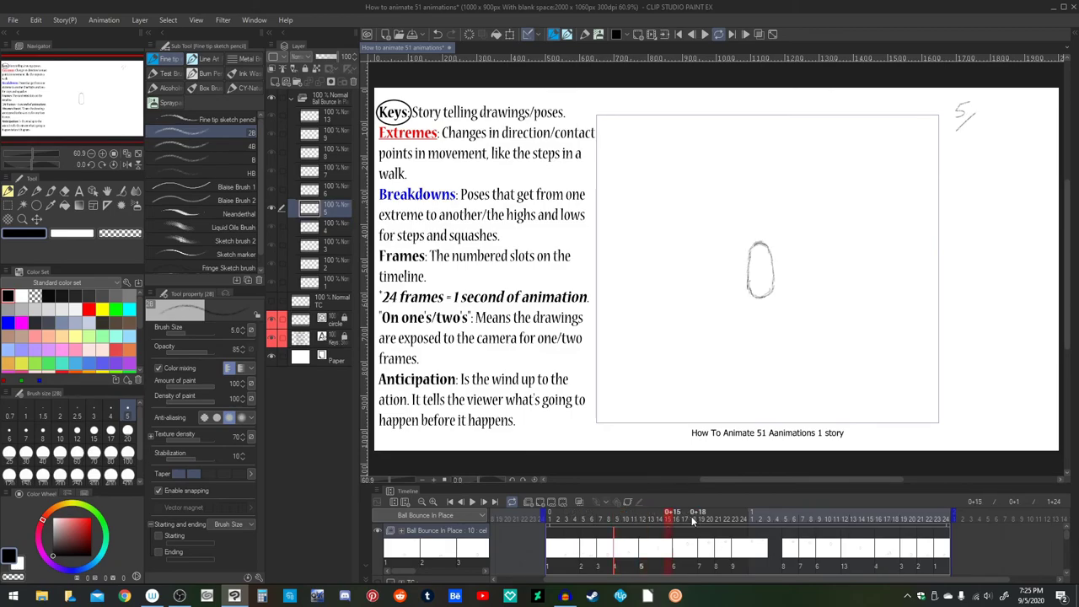
drag(690, 523, 698, 527)
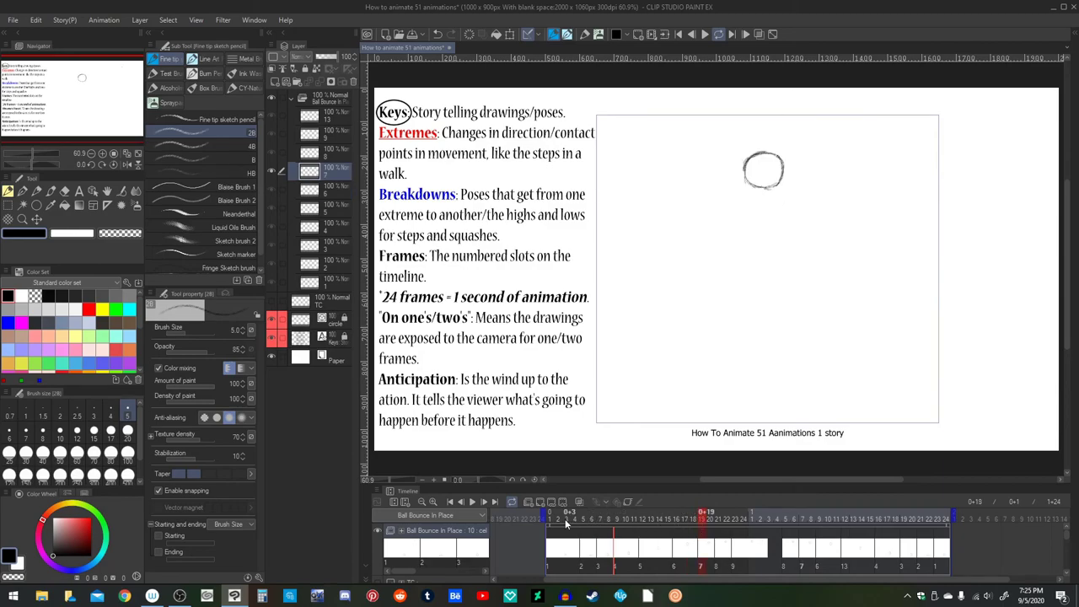
click(587, 521)
mouse_move(588, 521)
mouse_down()
mouse_move(651, 521)
mouse_move(556, 521)
mouse_move(603, 521)
mouse_up()
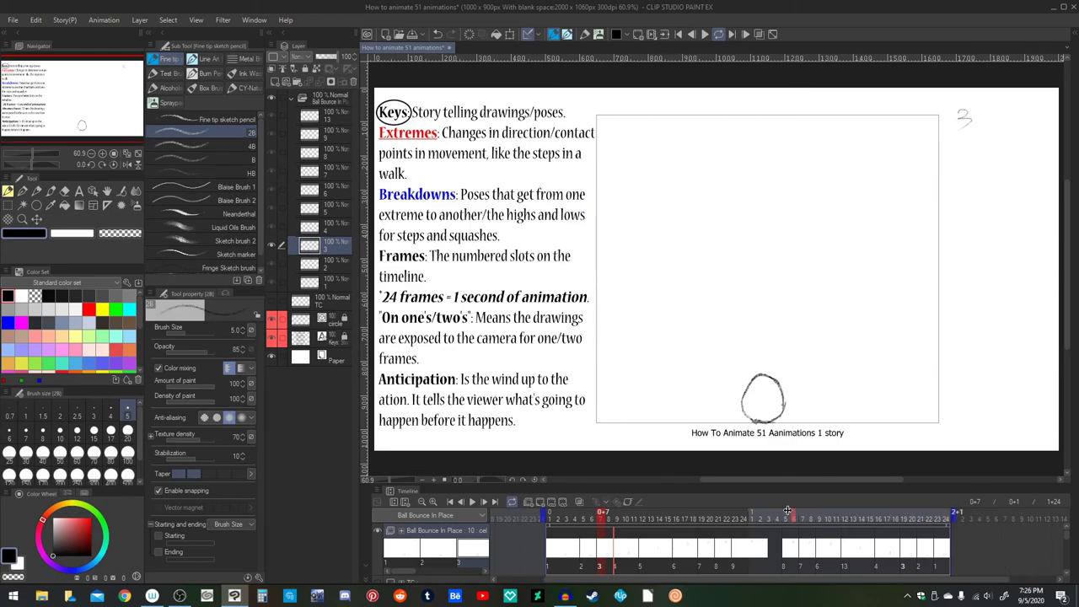
Step: End playback at frame 24, replay the ball rising, then drag the end back to 1+24
drag(788, 510, 752, 510)
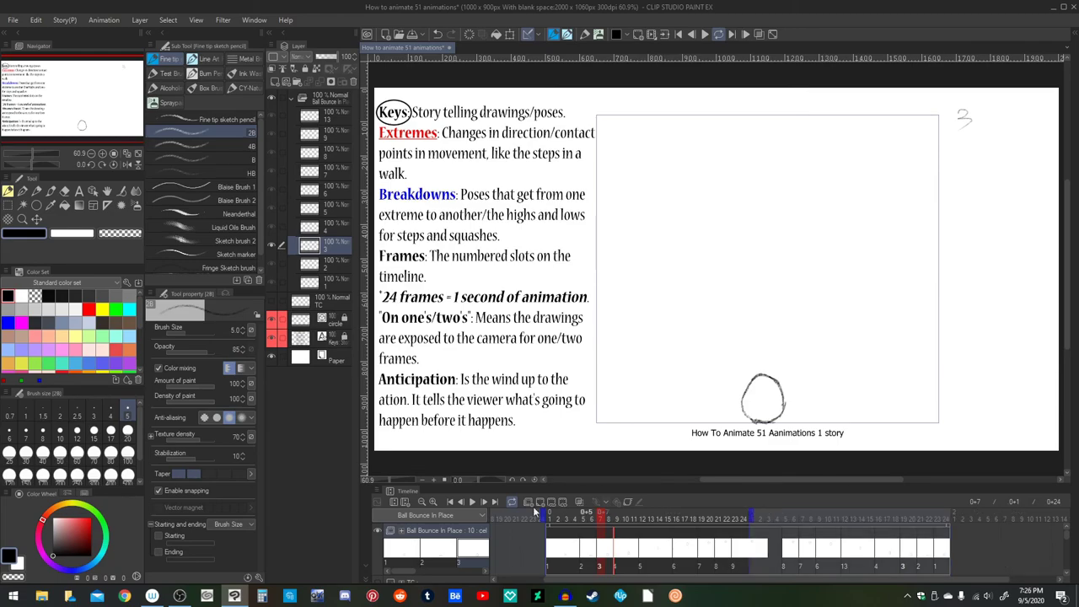
click(464, 503)
click(470, 502)
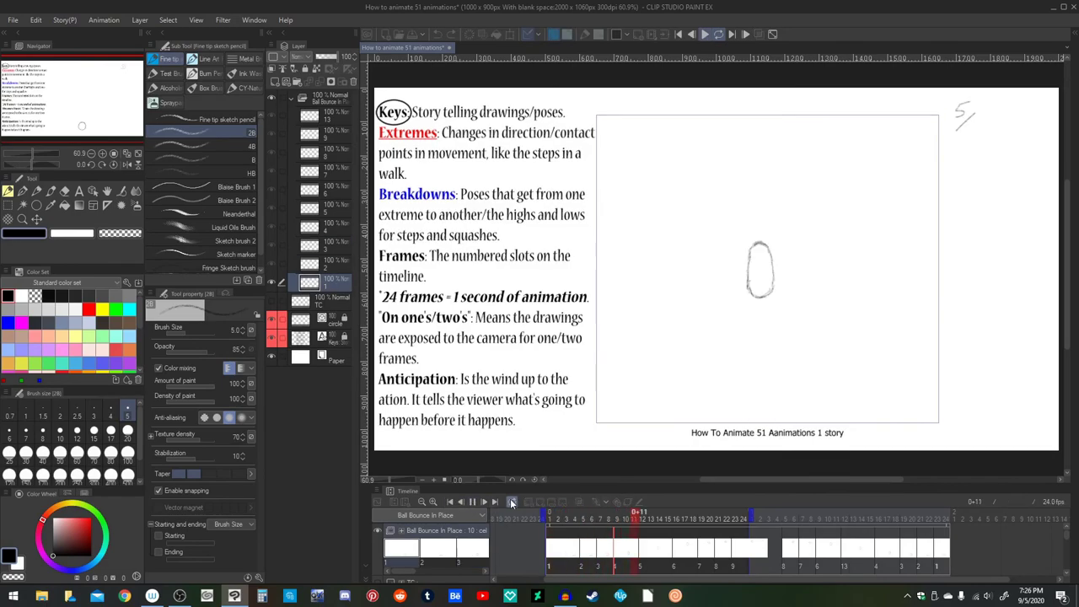
click(452, 502)
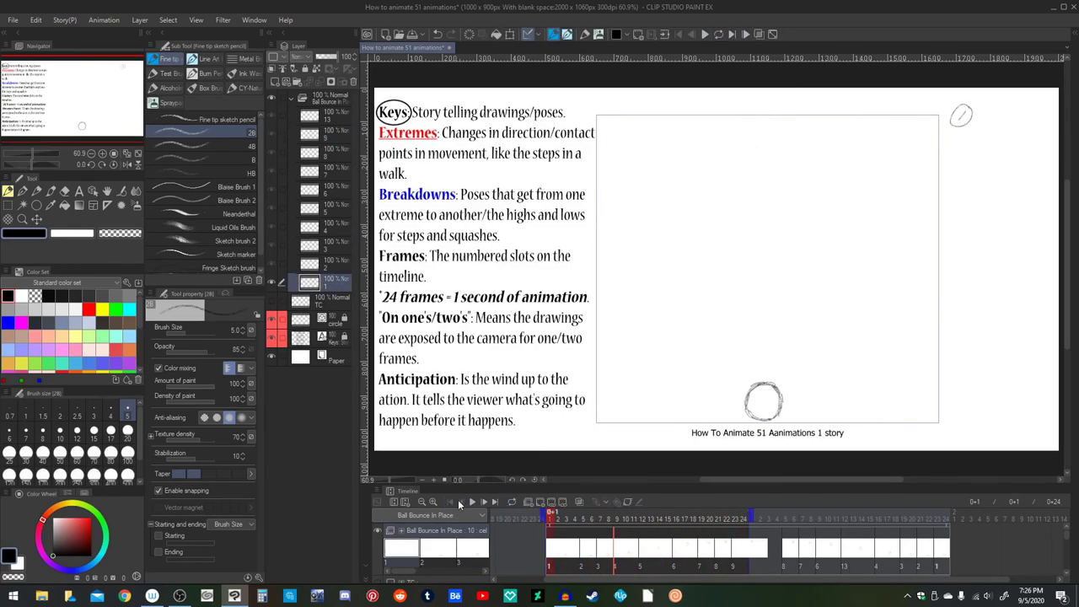
click(469, 502)
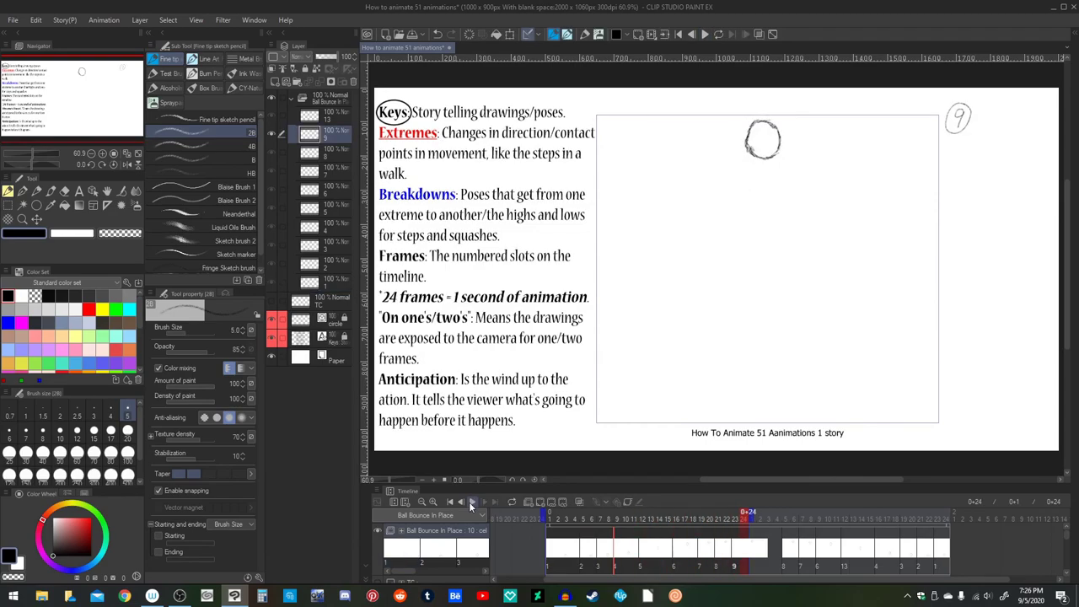
click(470, 502)
click(471, 502)
mouse_move(750, 512)
mouse_down()
mouse_move(723, 515)
mouse_move(750, 517)
mouse_up()
drag(953, 548, 766, 520)
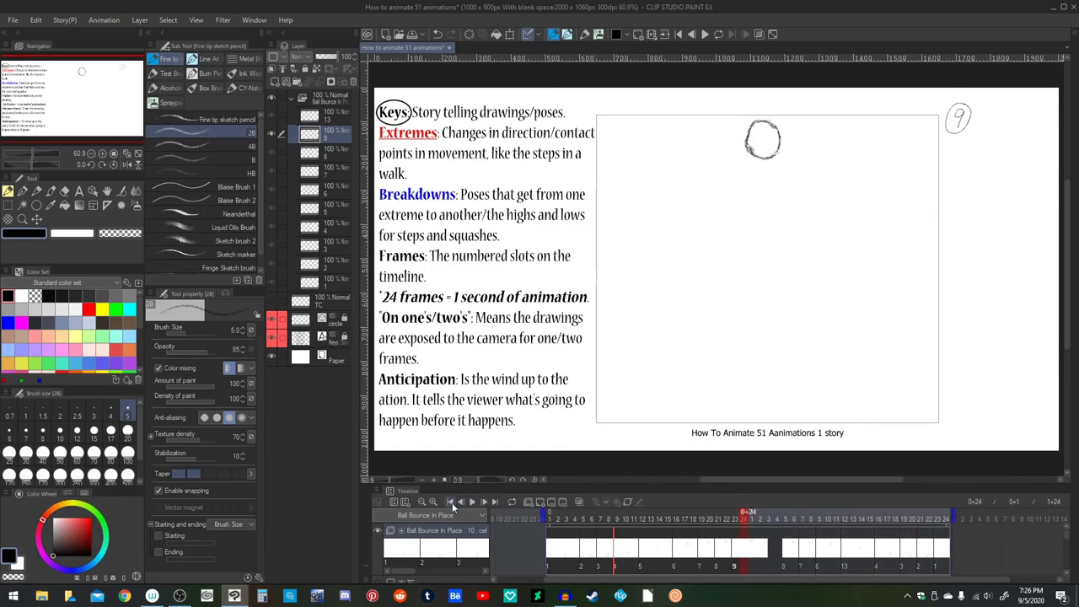
Step: Check the squashed ball at frame 6, then play the full loop through frame 1+24
click(451, 504)
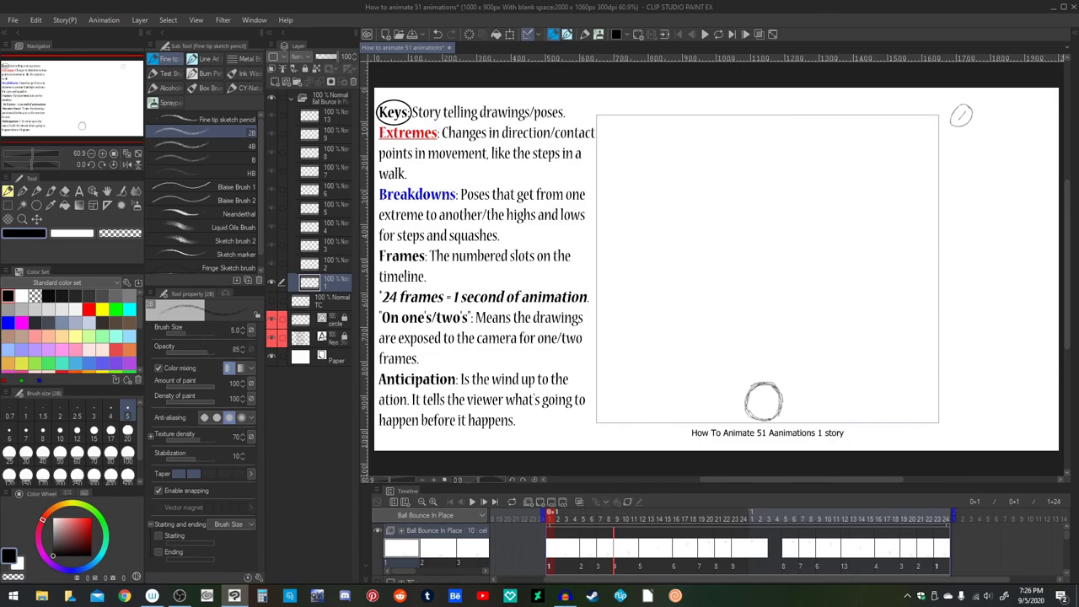
click(591, 544)
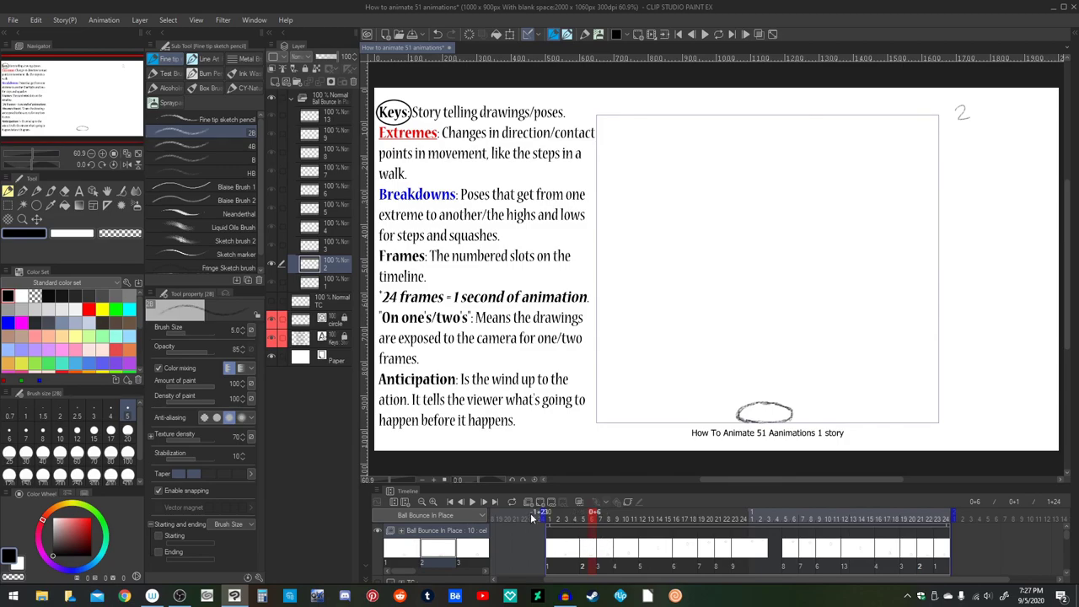
click(451, 503)
click(471, 503)
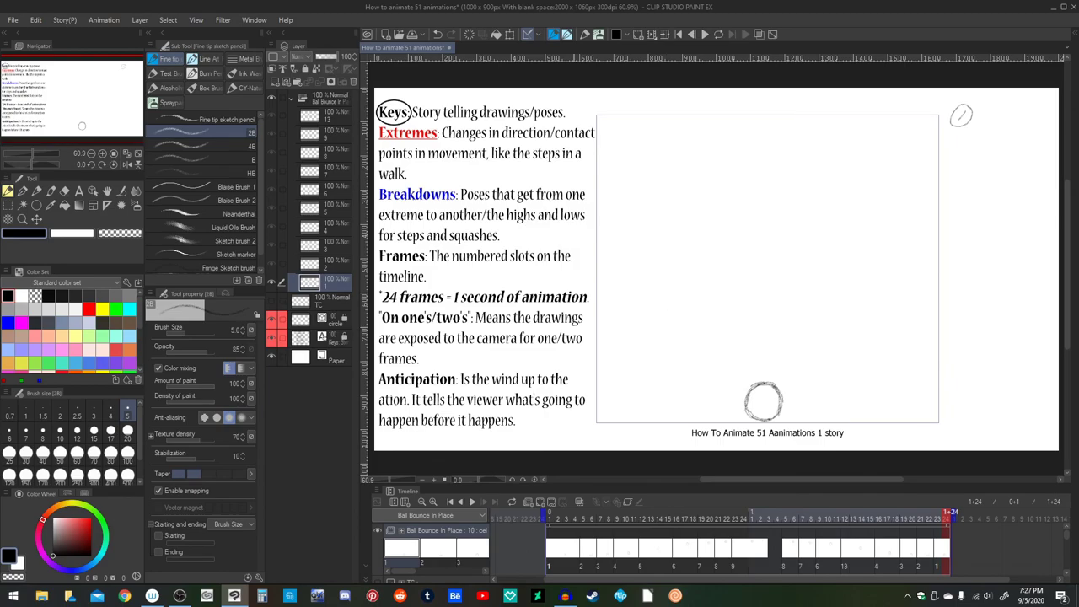
click(473, 501)
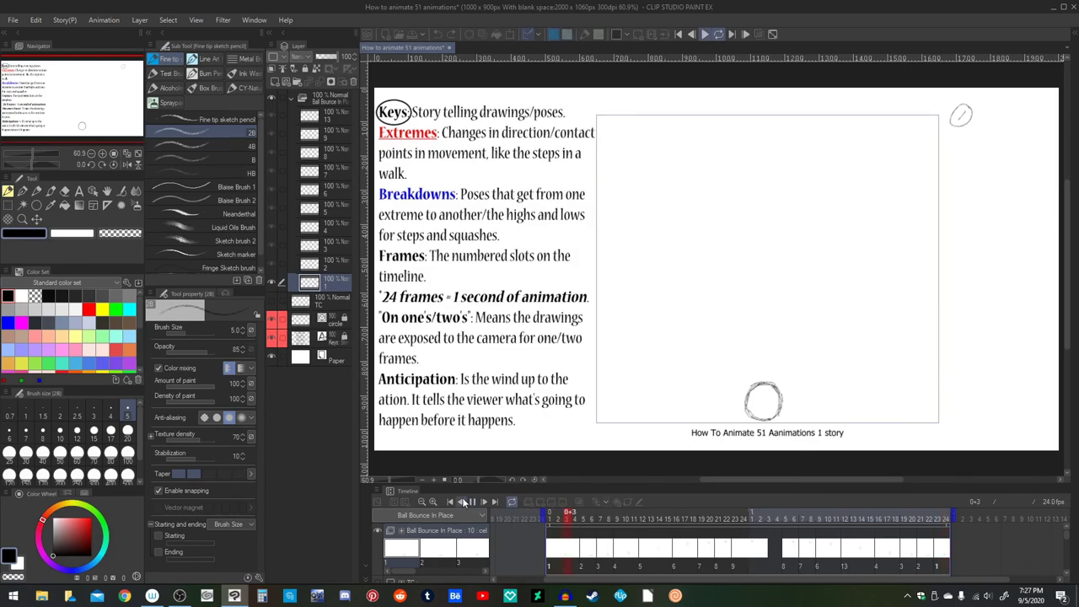